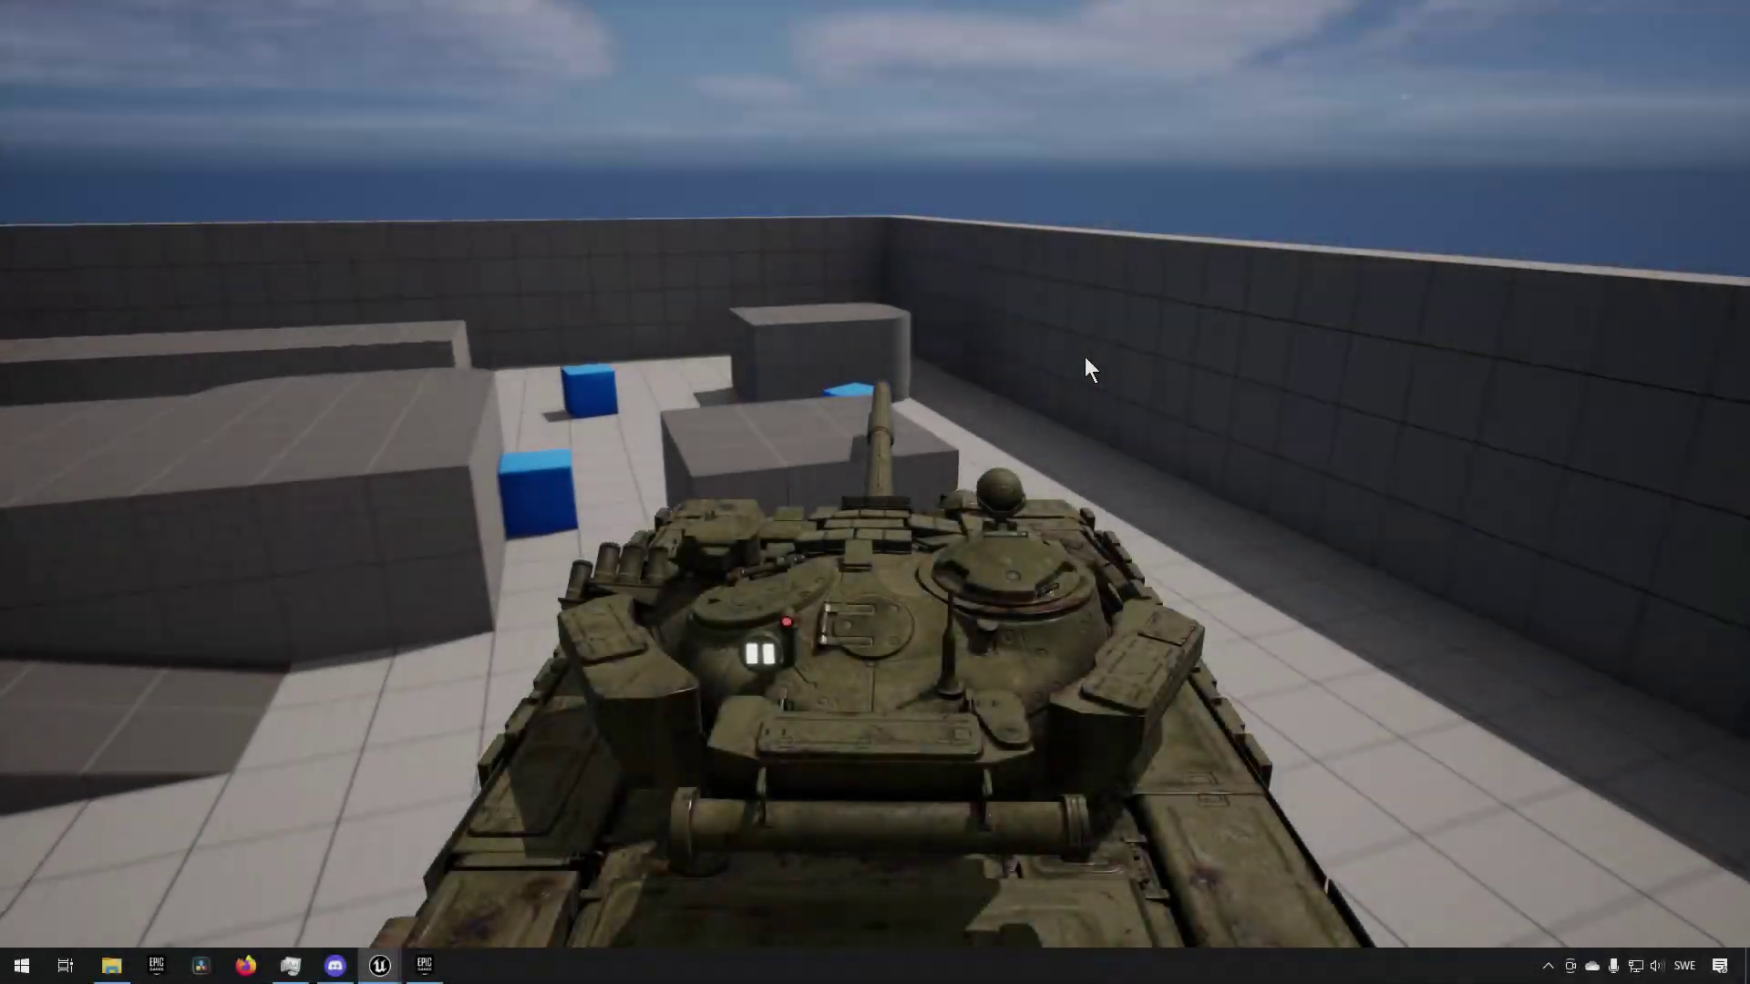
key("s")
key("a")
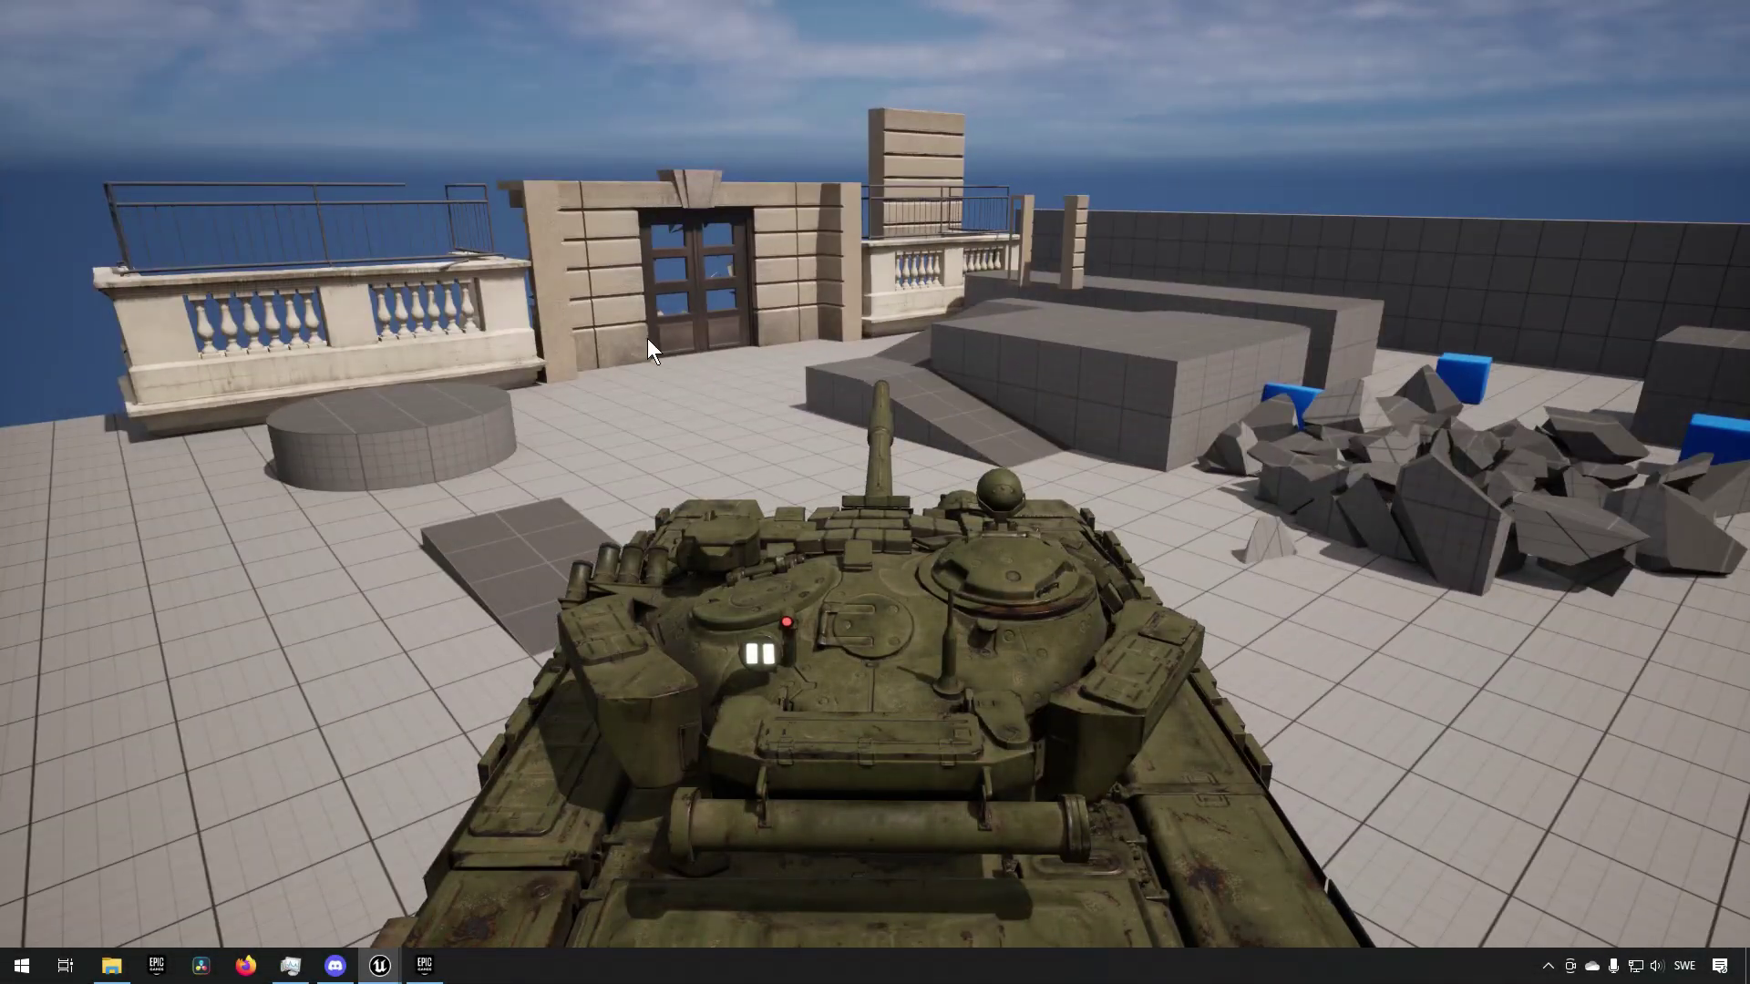
left_click(647, 337)
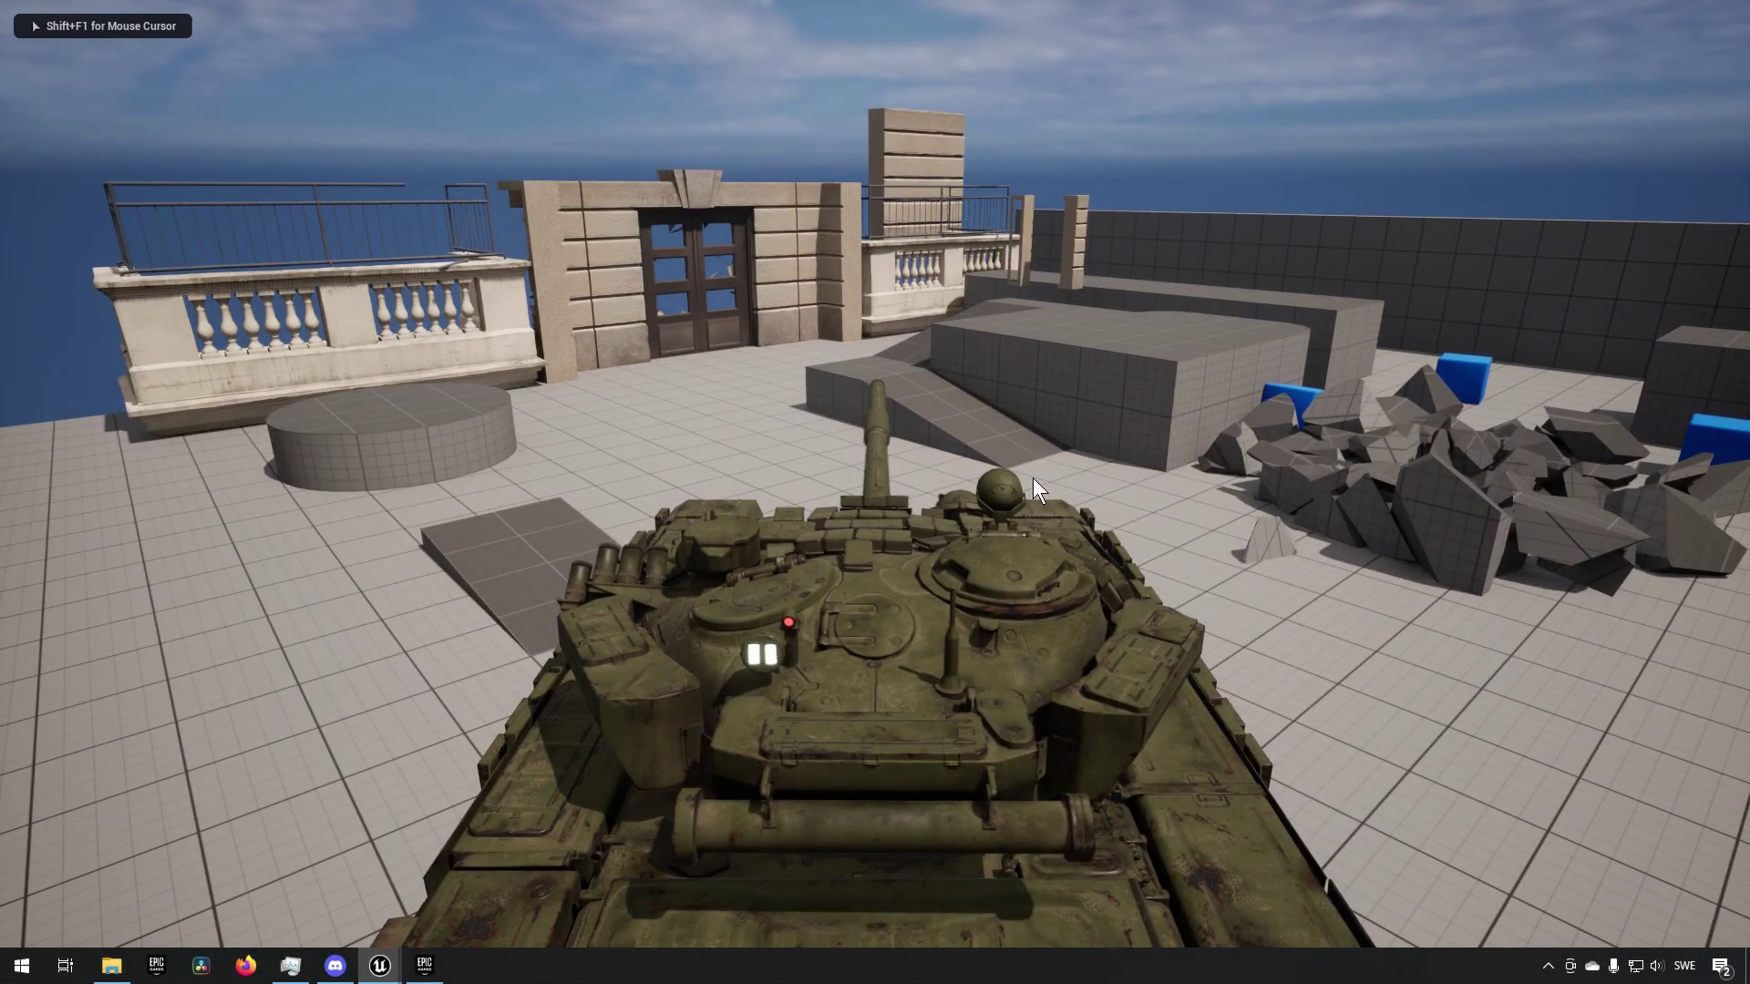
left_click(456, 470)
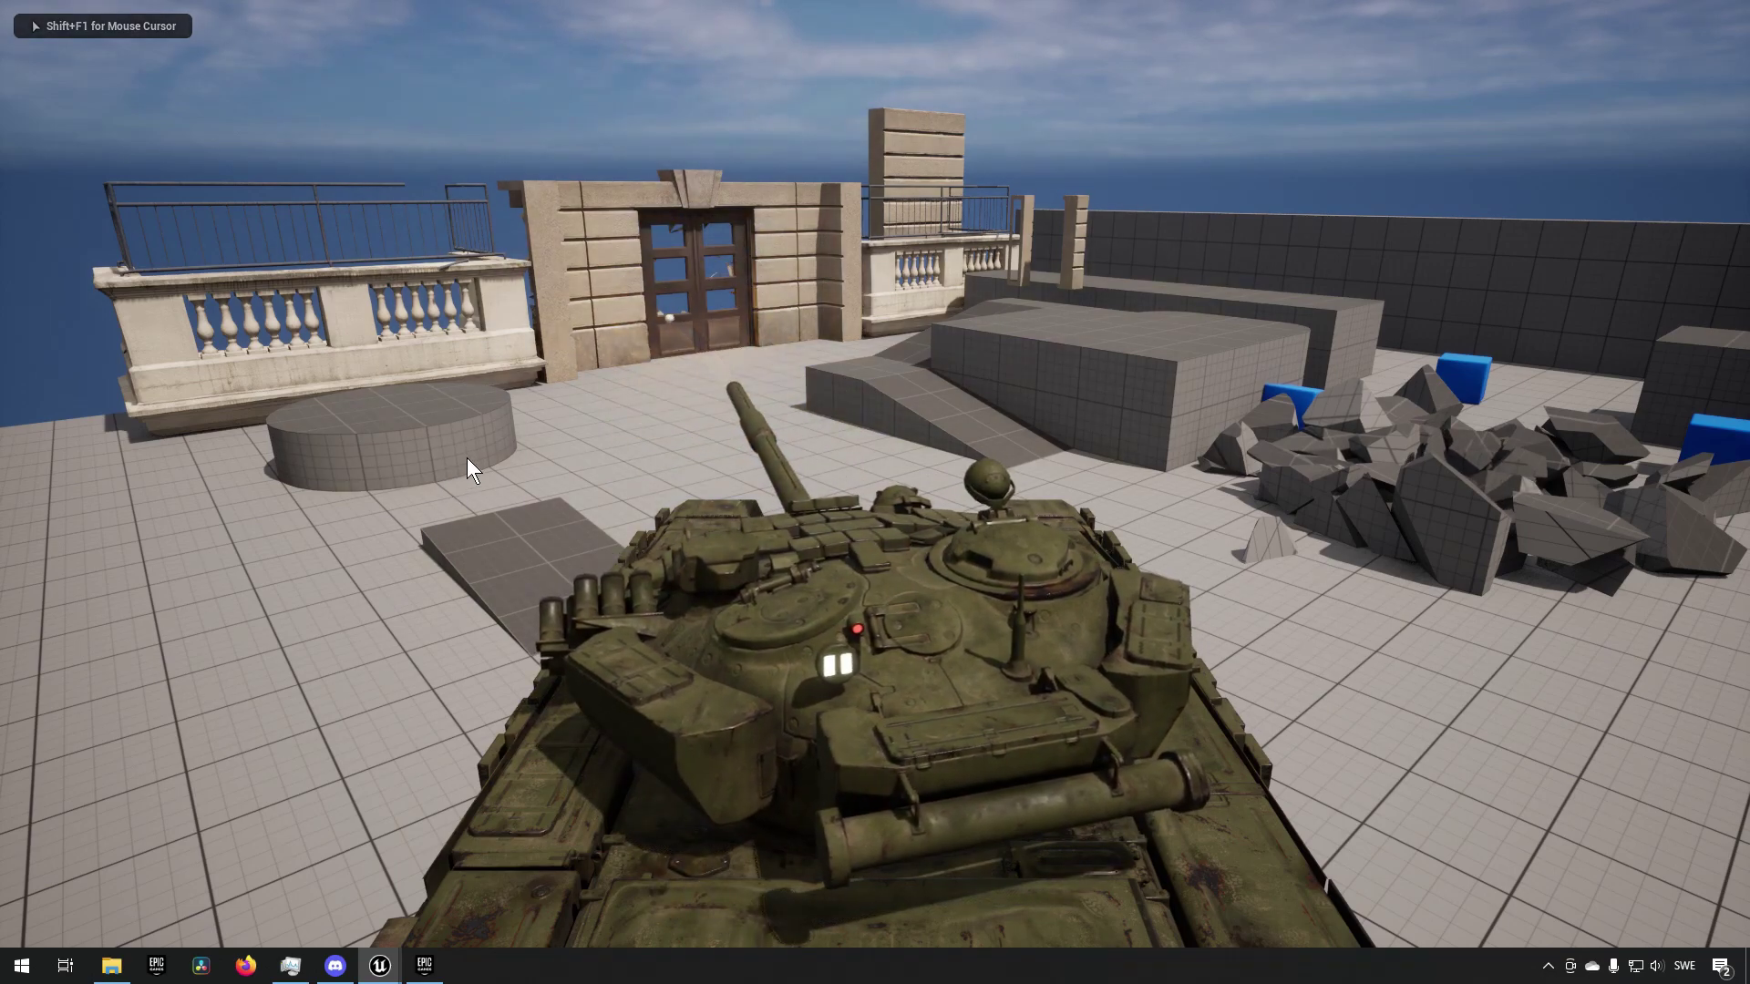
left_click(120, 200)
left_click(455, 155)
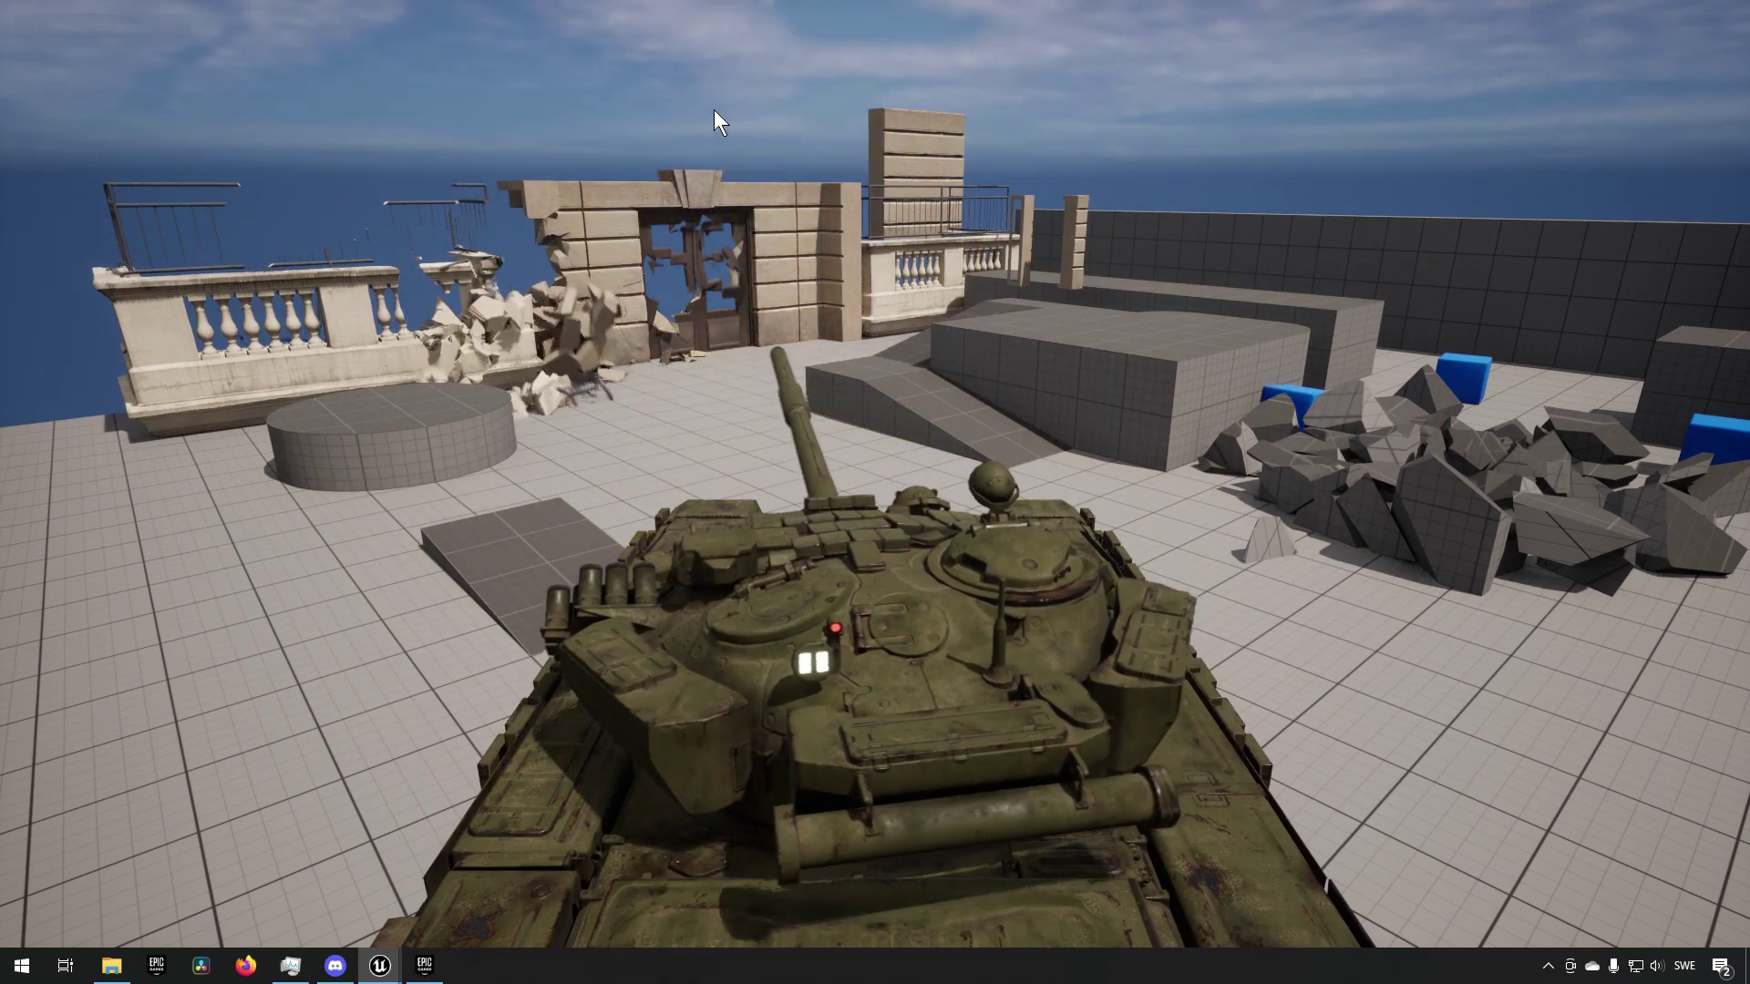
left_click(866, 103)
left_click(984, 123)
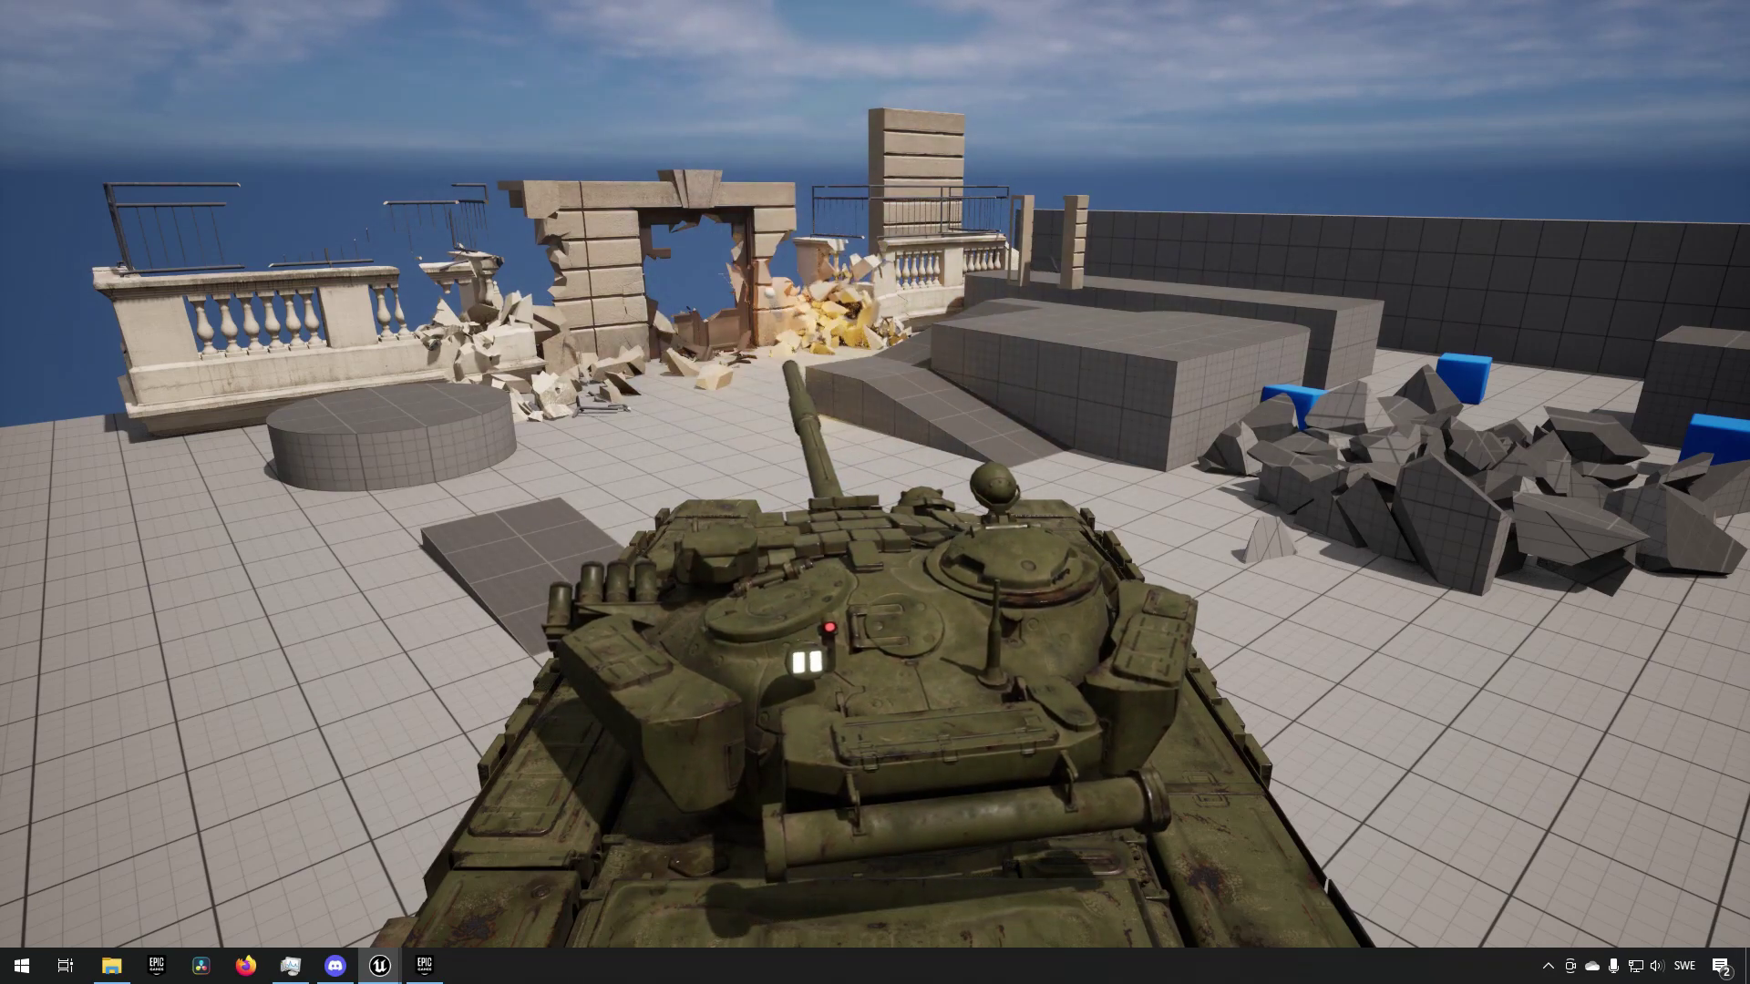
left_click(260, 196)
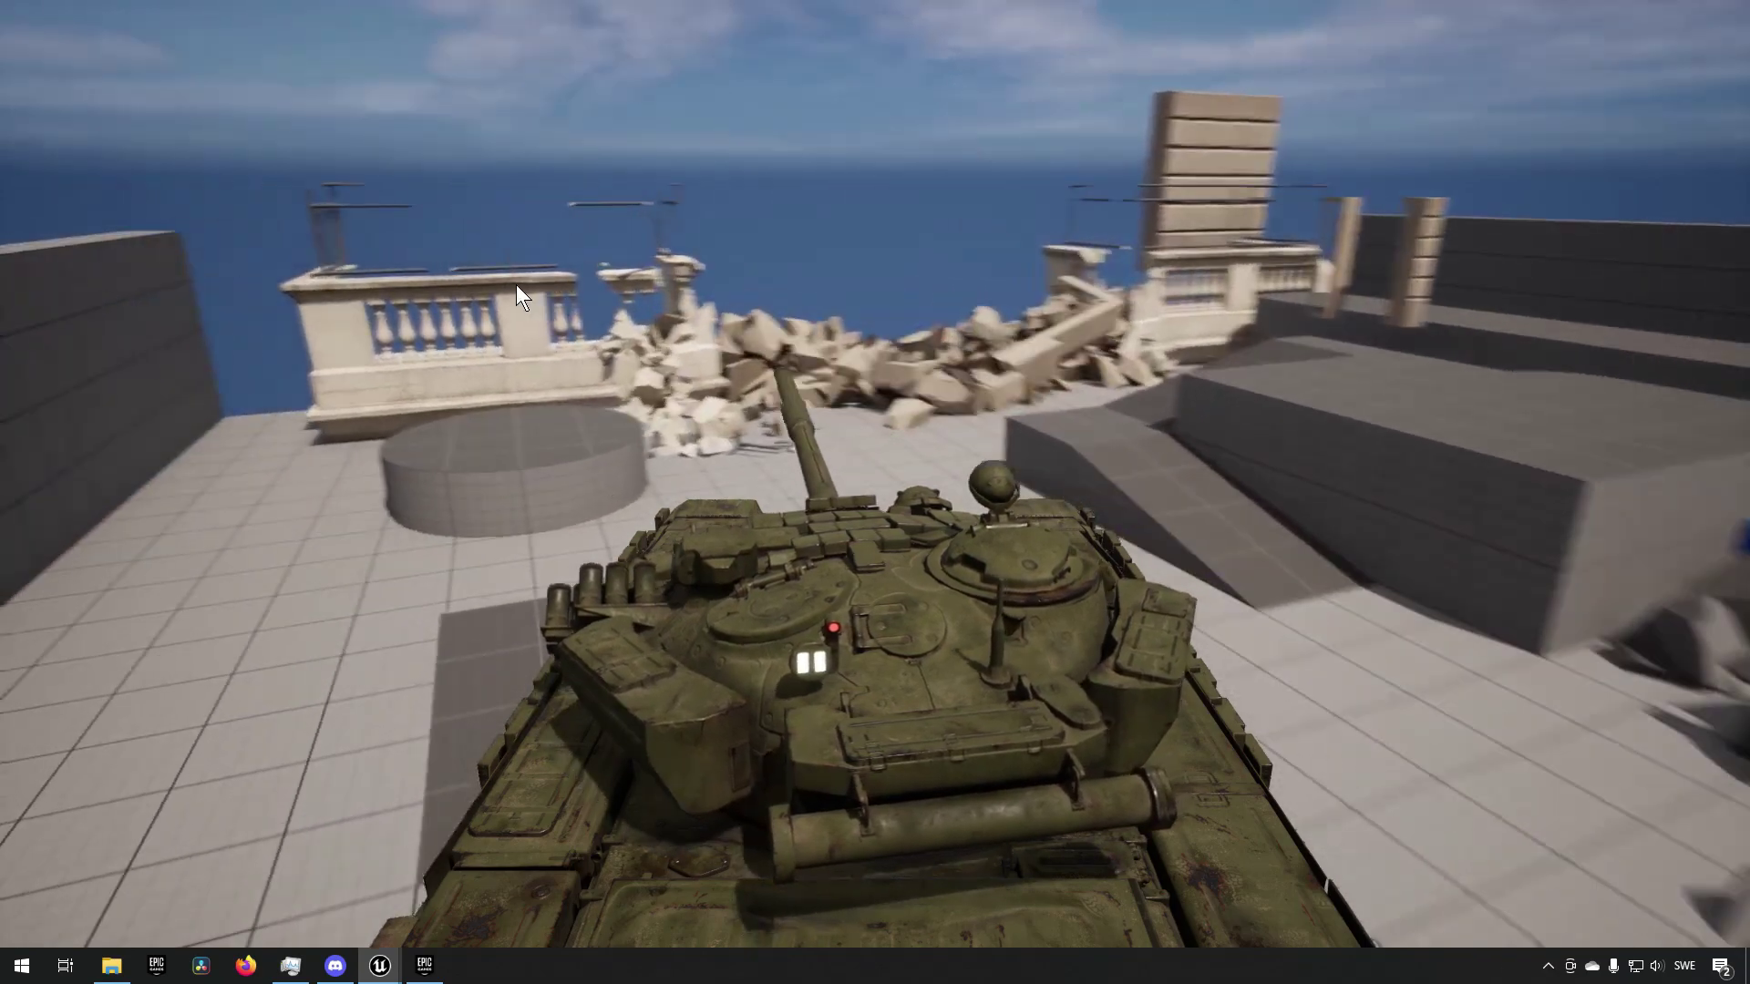
left_click(511, 291)
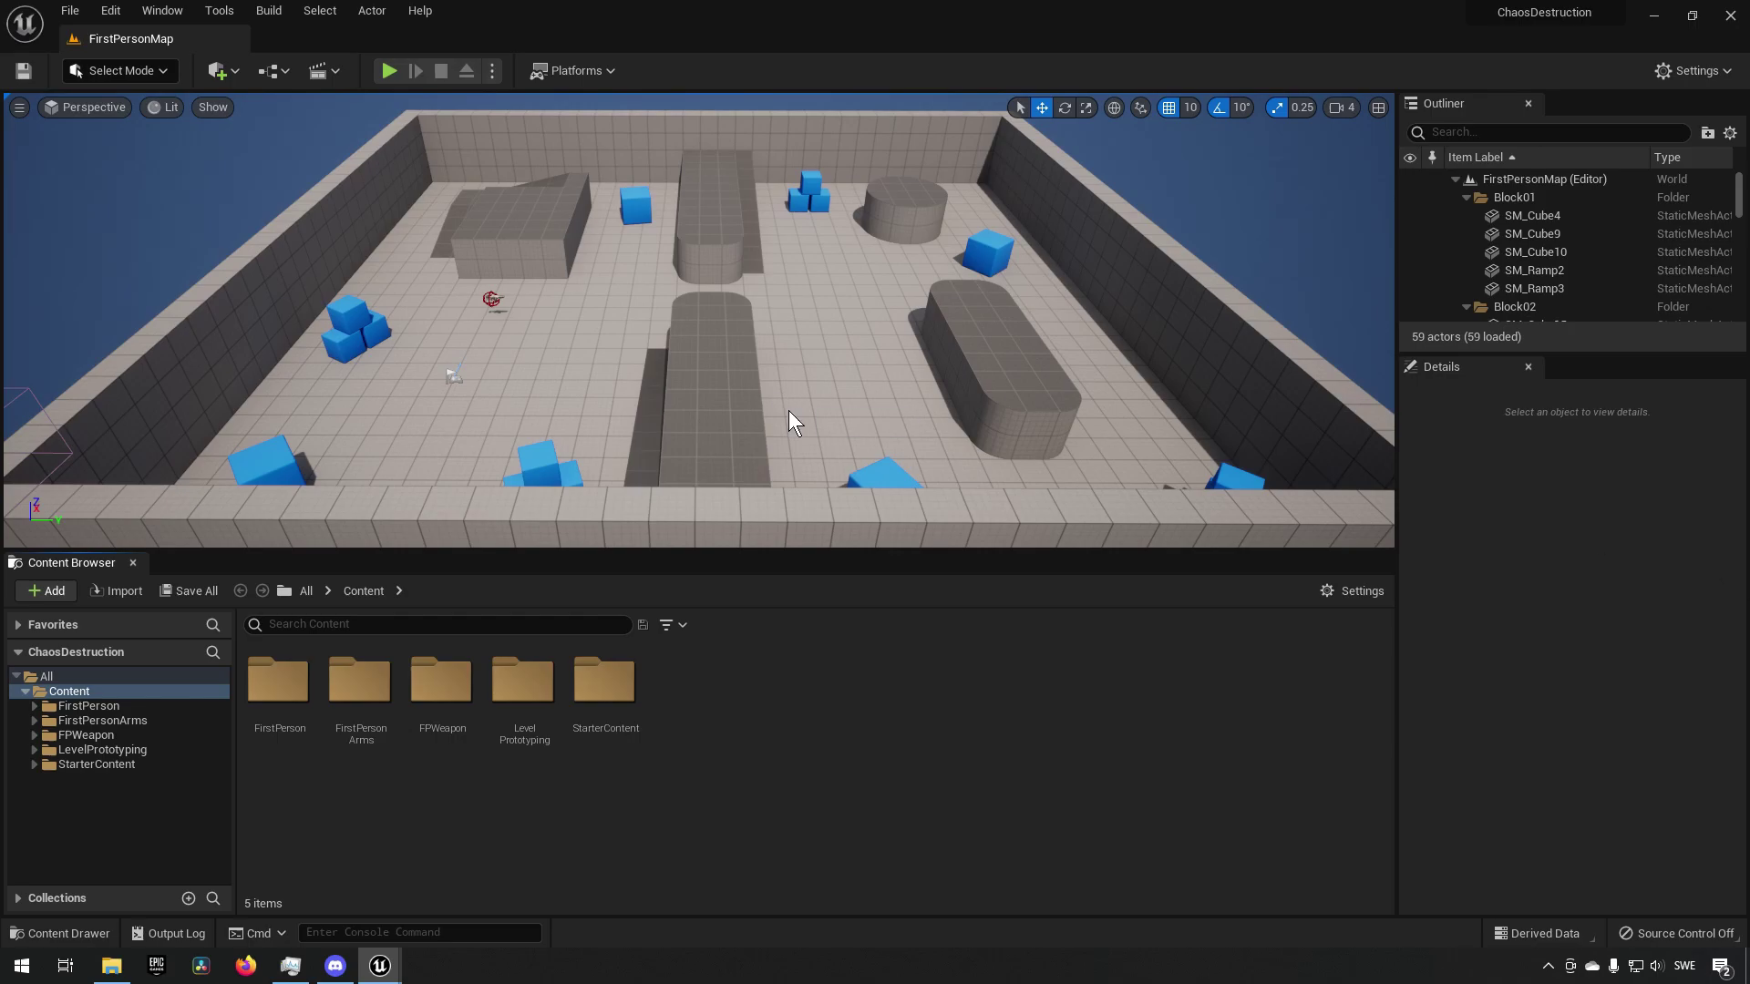
- Switch the editor to Fracture mode and enlarge the fracture tool palette and the level view
mouse_move(789, 410)
left_mouse_down()
mouse_move(770, 425)
mouse_move(796, 379)
left_mouse_up()
scroll(798, 392, "up", 5)
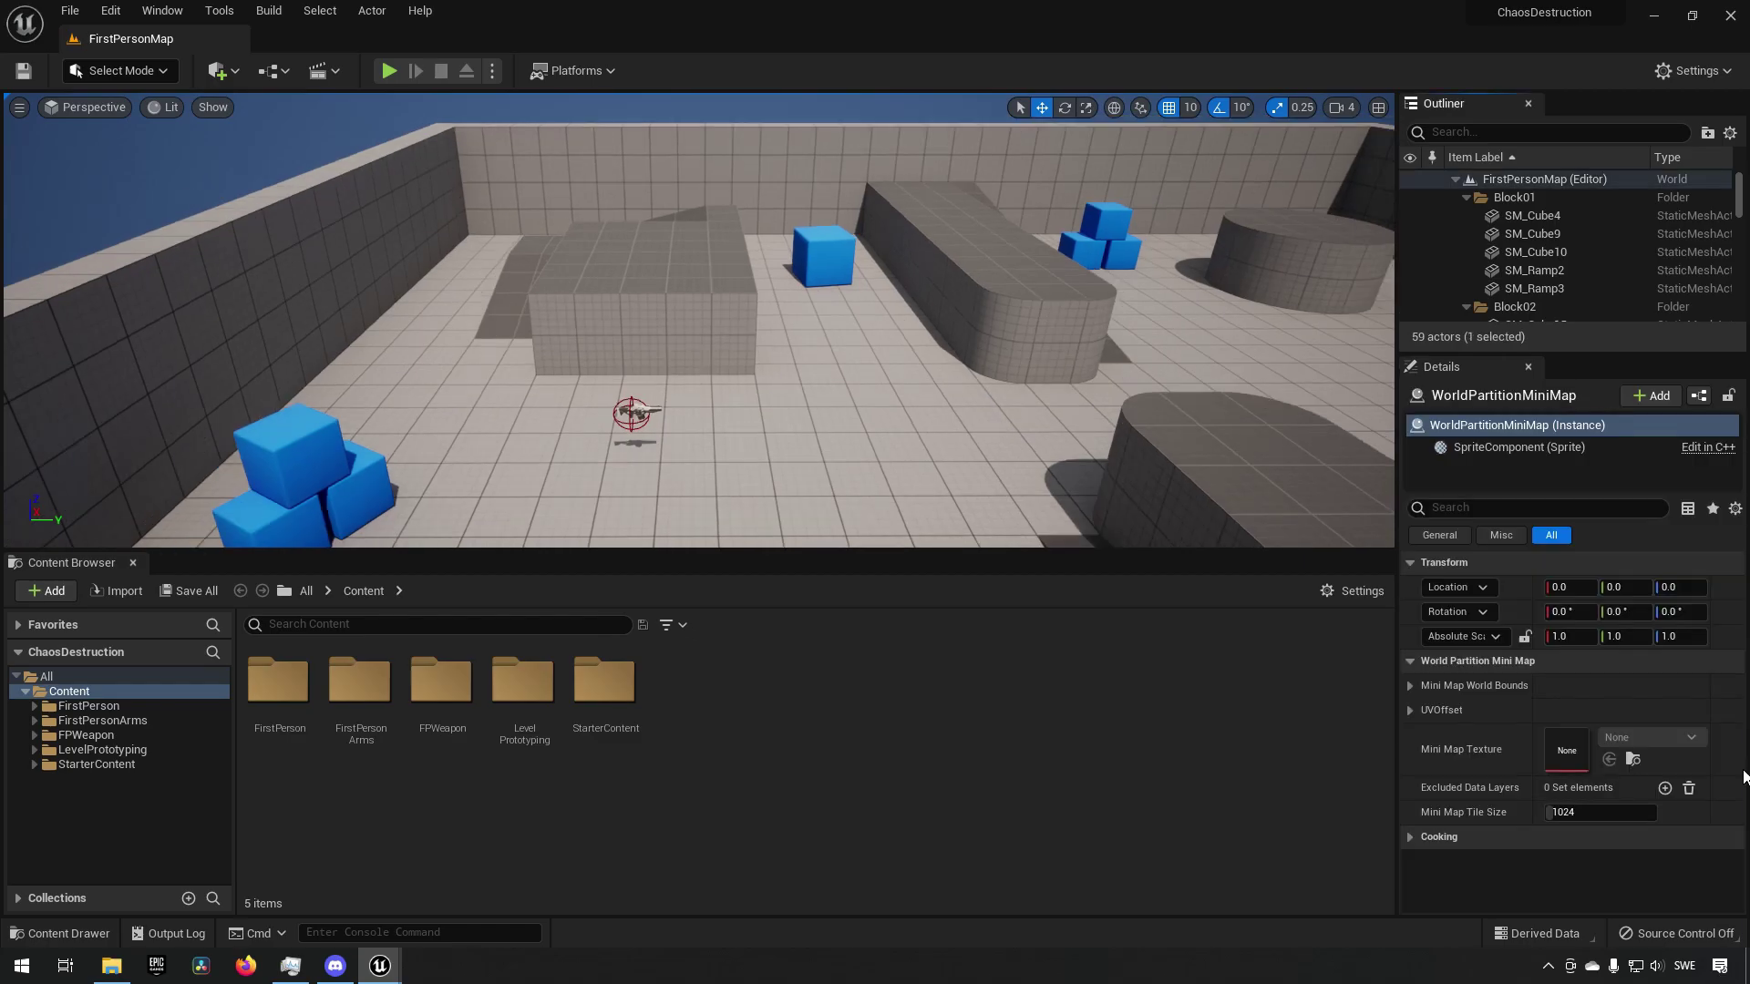
left_click(135, 76)
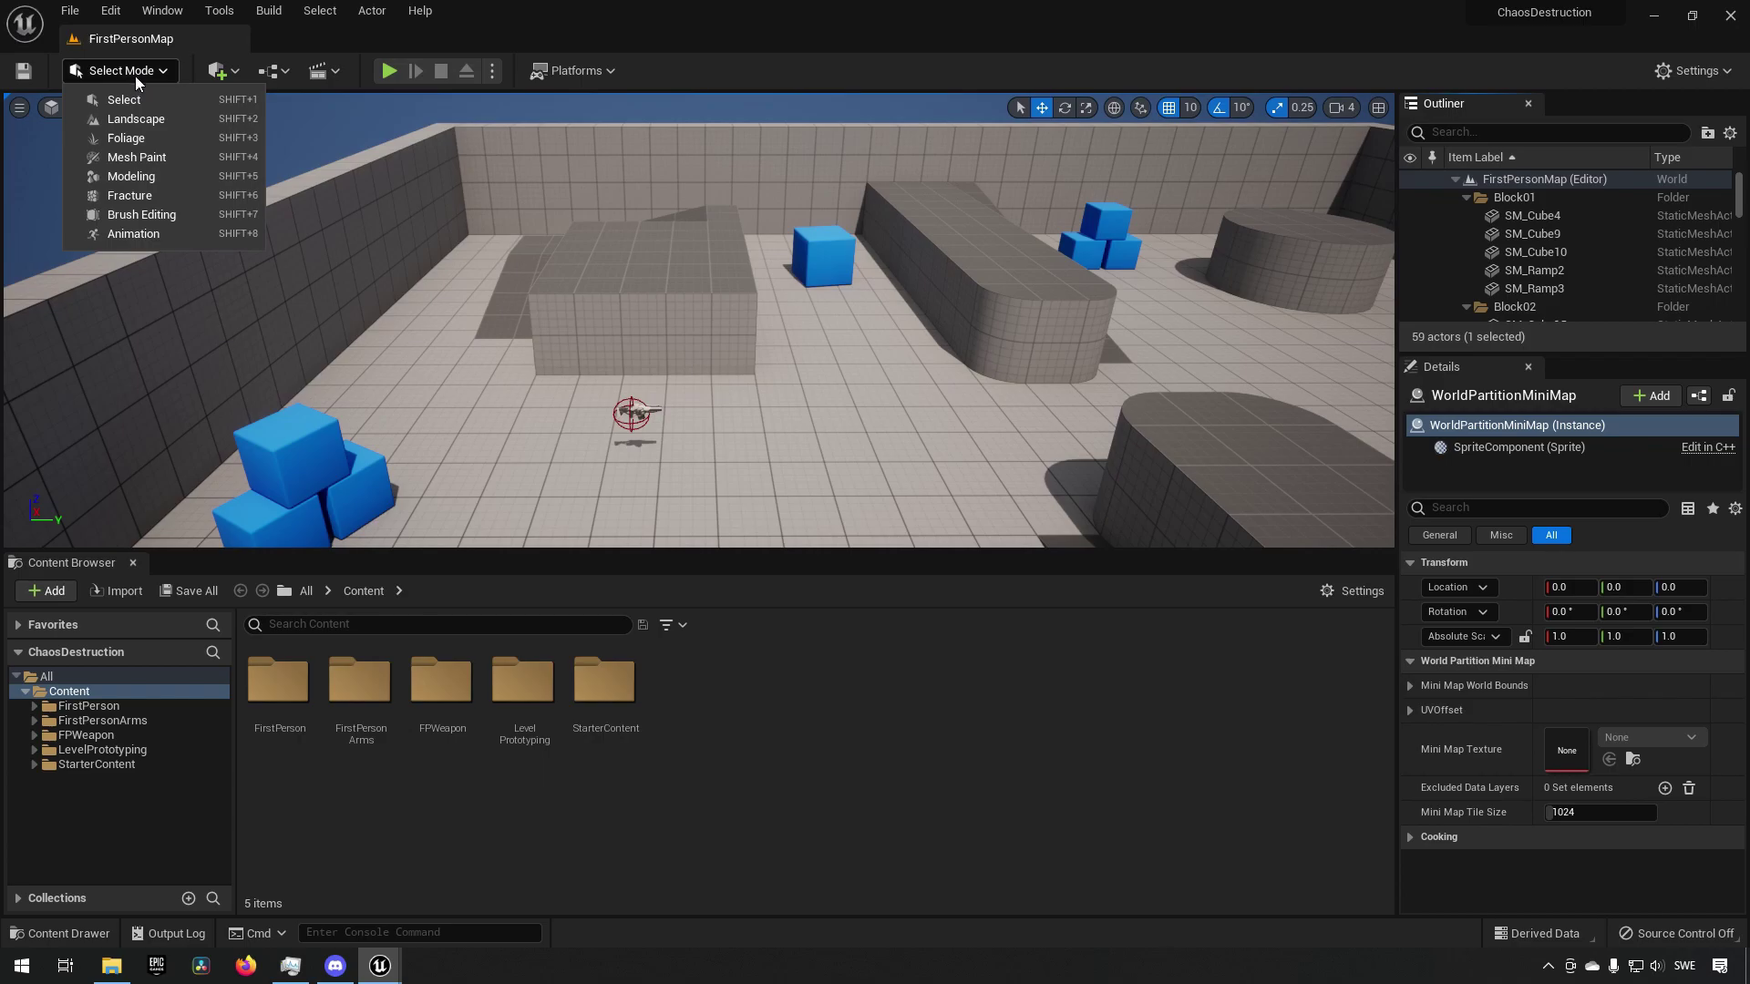
left_click(133, 199)
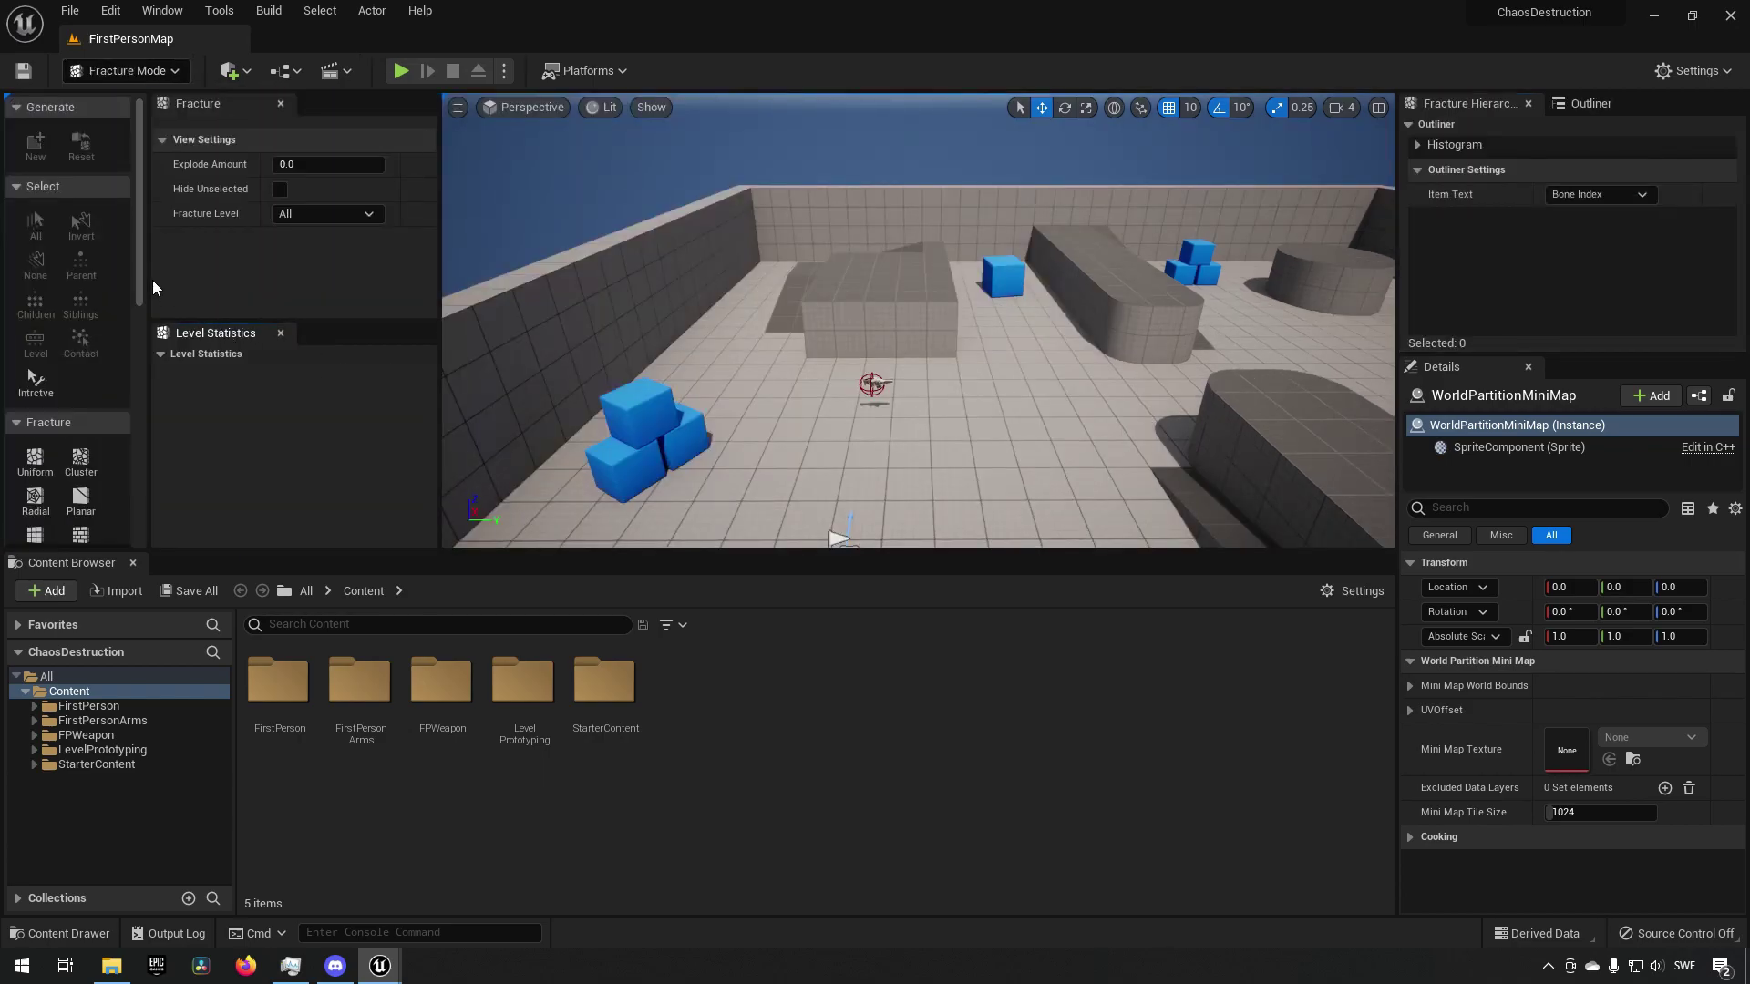
left_click_drag(151, 281, 263, 283)
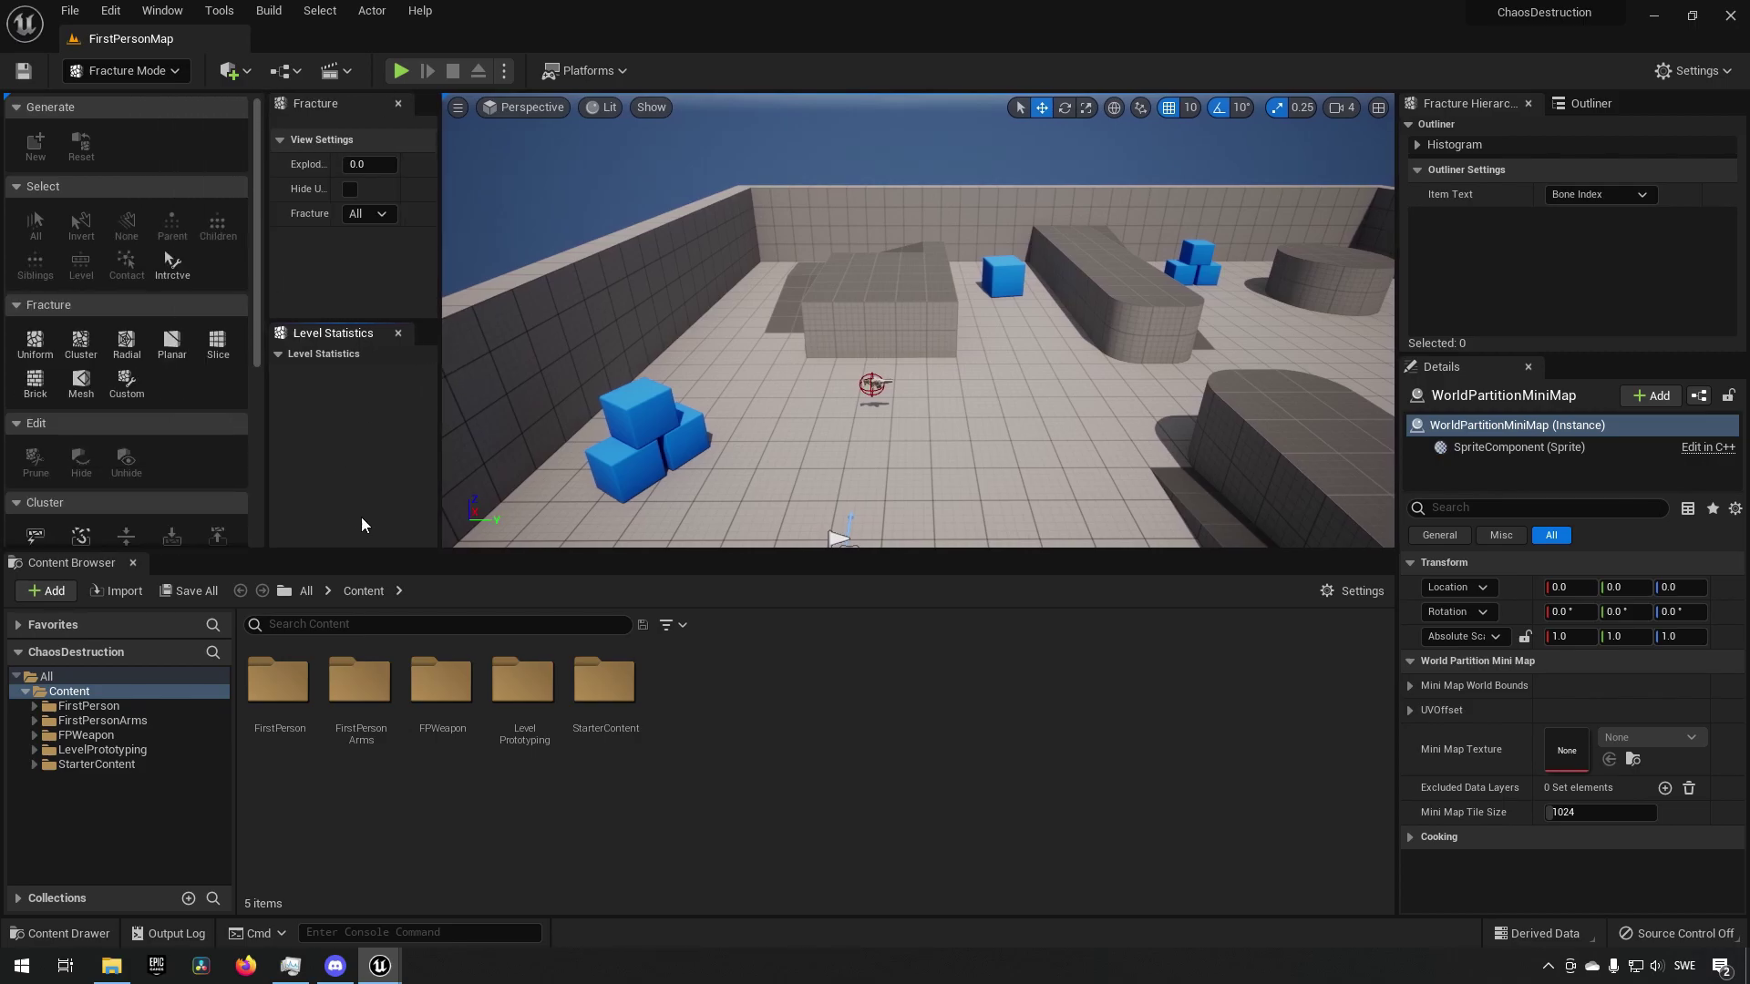
left_click_drag(408, 550, 438, 700)
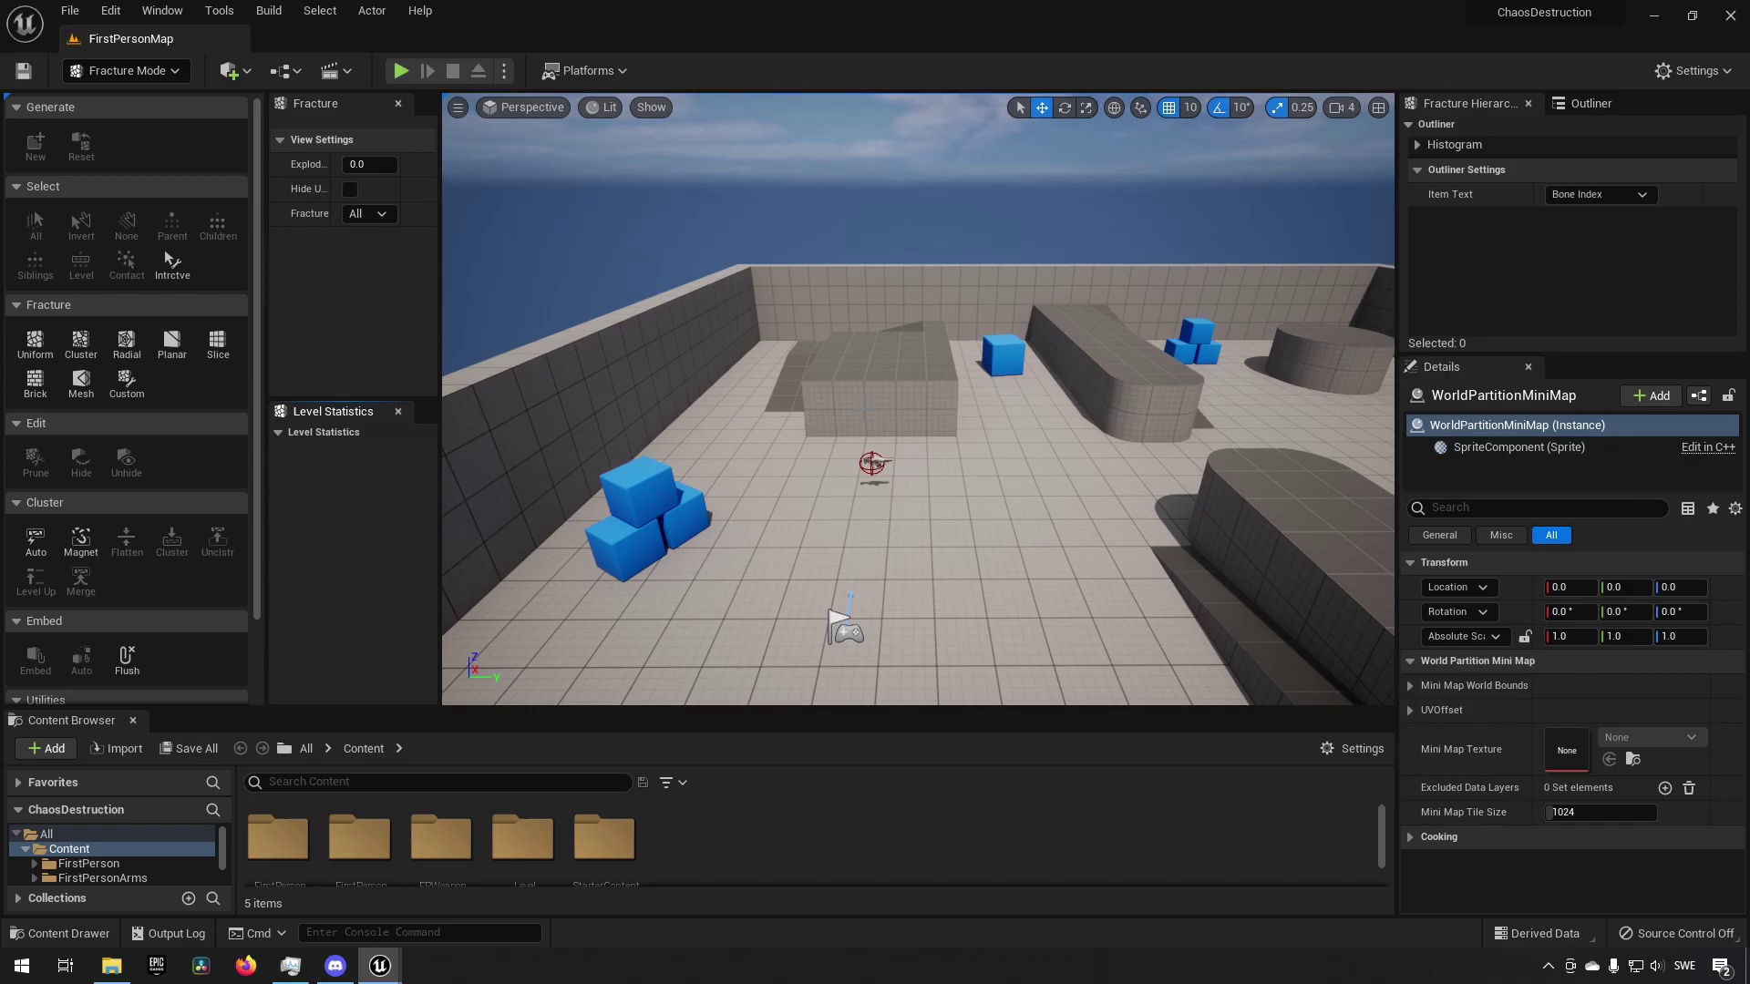
- Create a geometry collection named GC_TestCube in the Content folder from the large grey block SM_Cube4
left_click(904, 429)
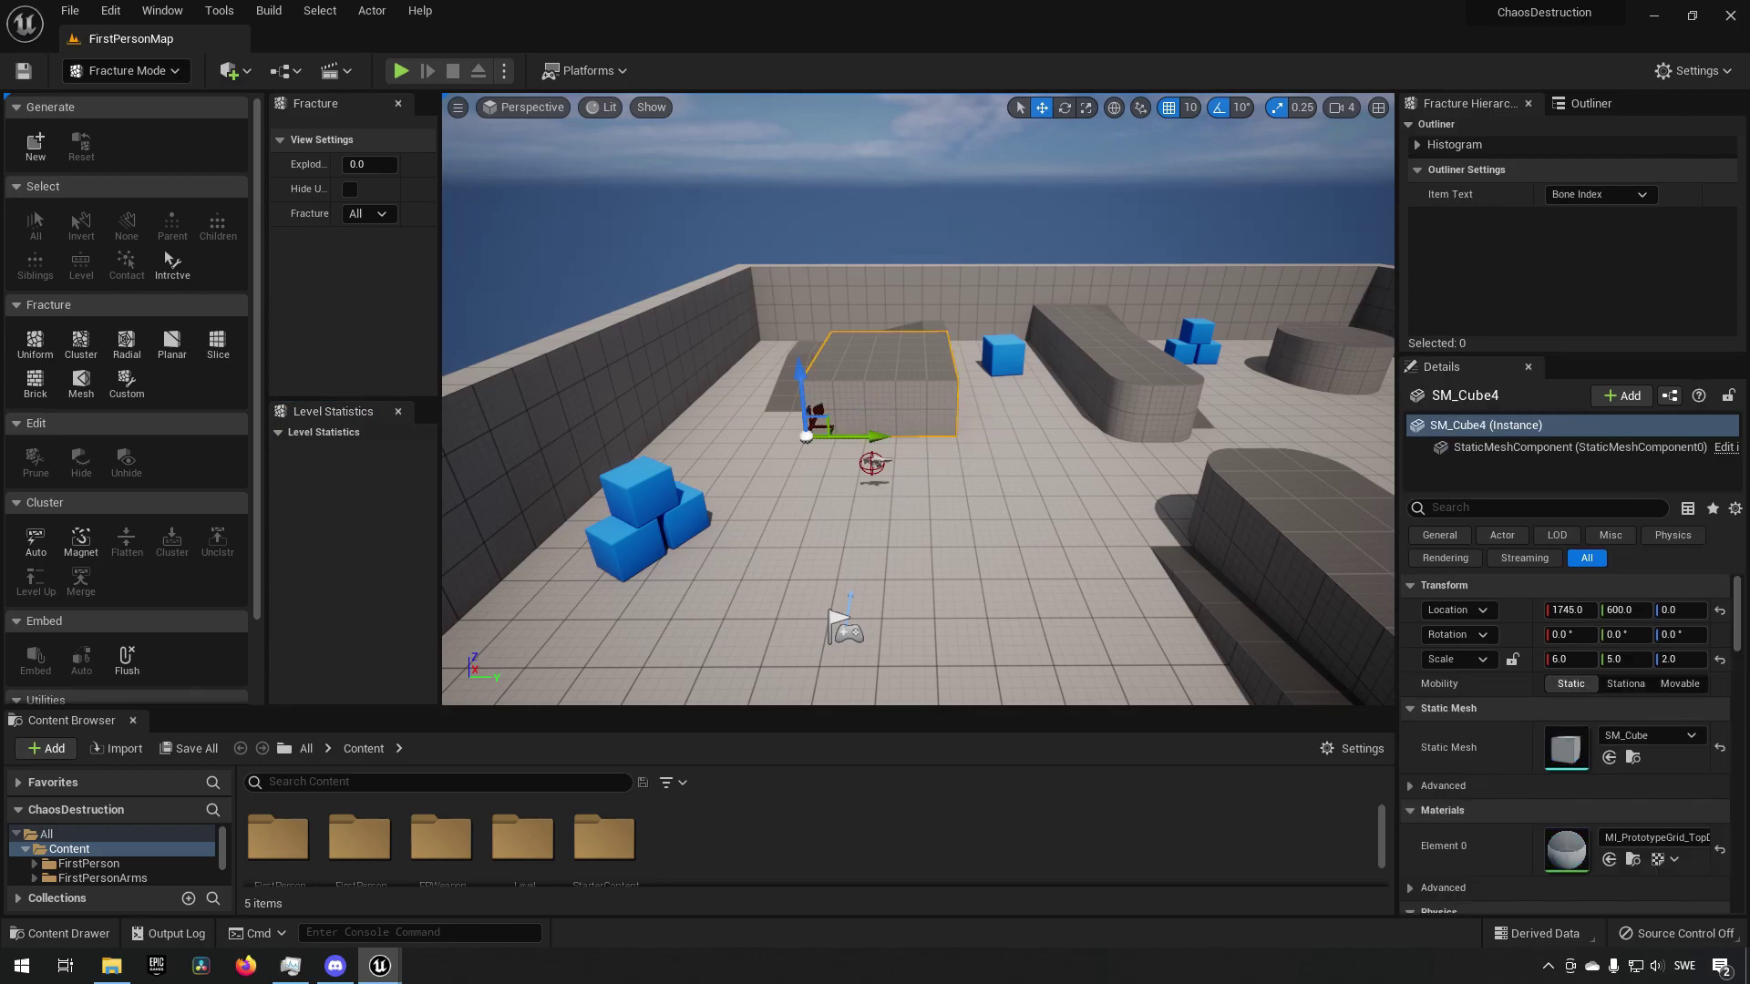
scroll(980, 449, "up", 2)
scroll(981, 449, "up", 5)
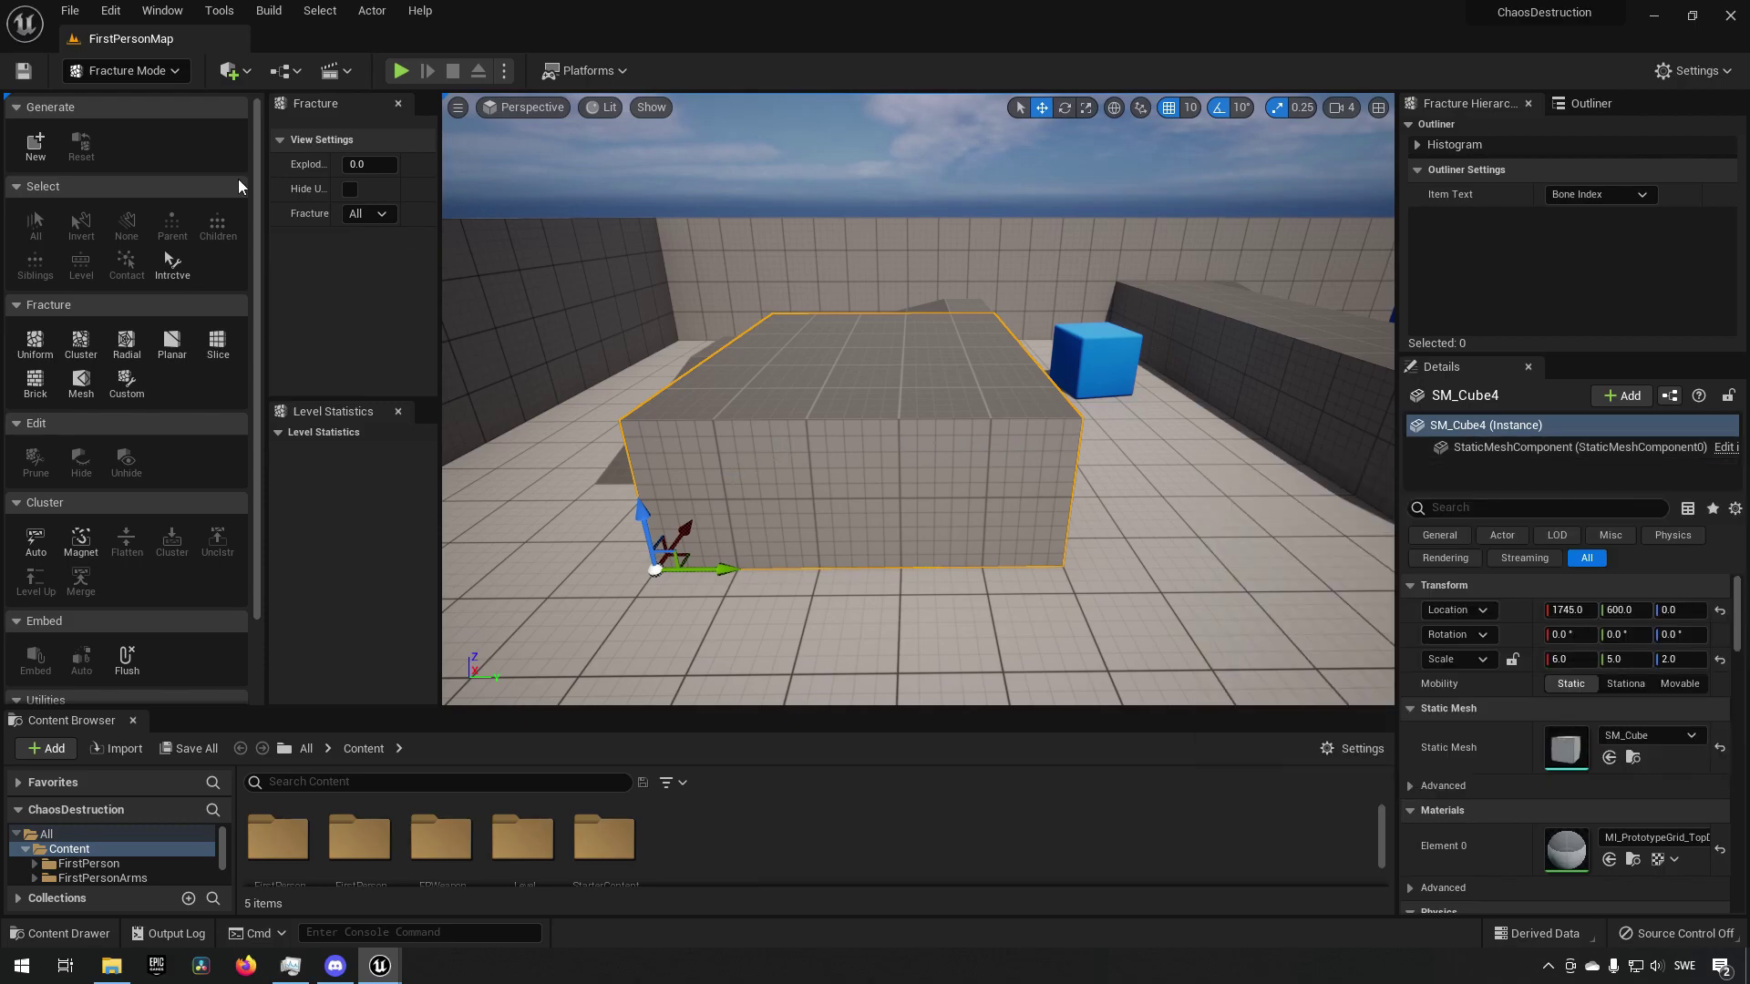
left_click(36, 149)
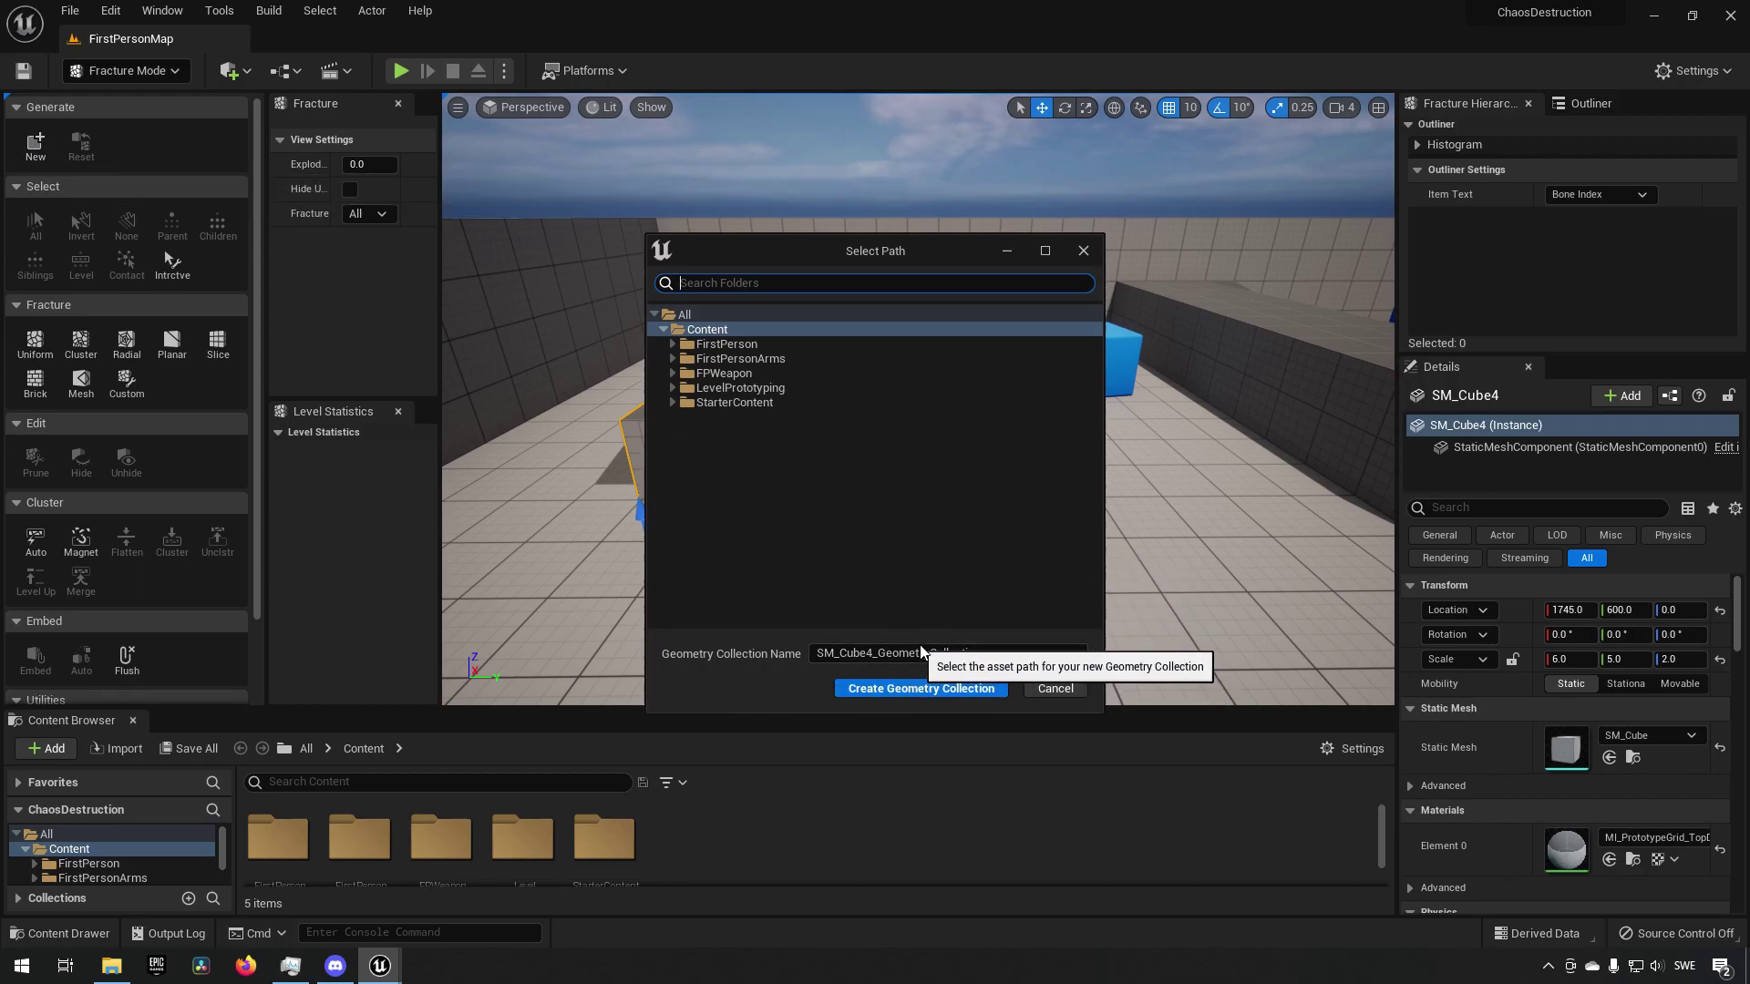
left_click(991, 662)
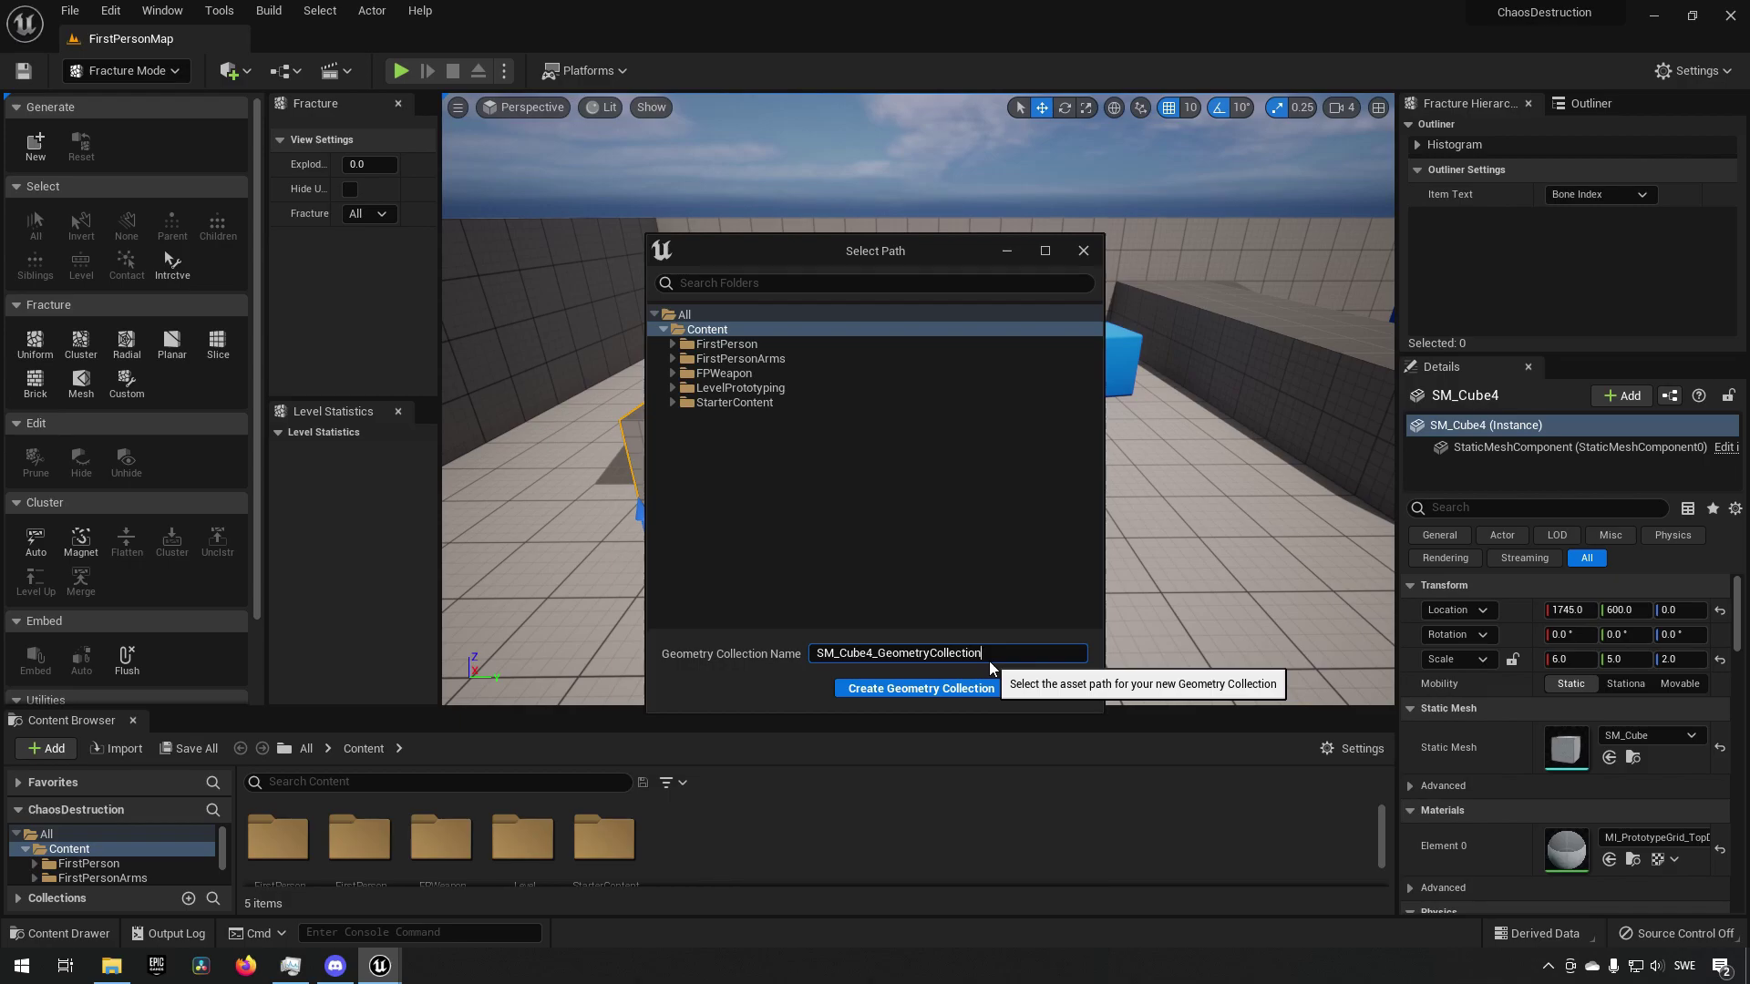
key("ctrl+a")
type("GC_TestCub")
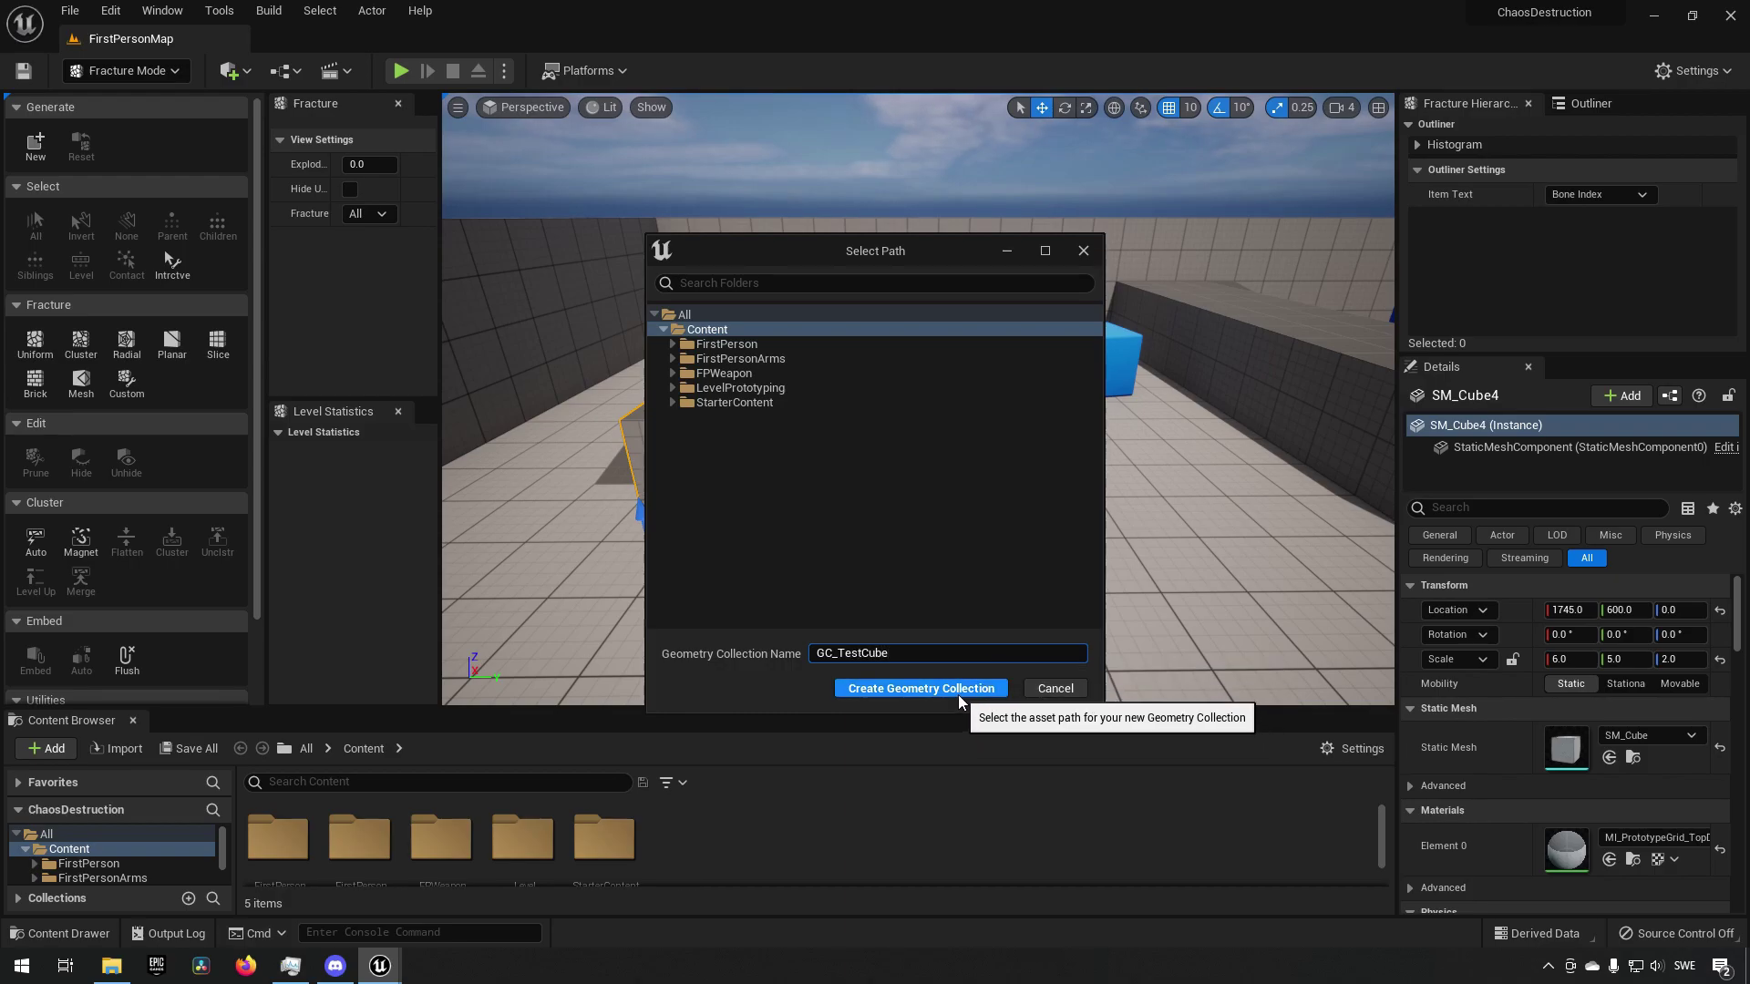
left_click(980, 690)
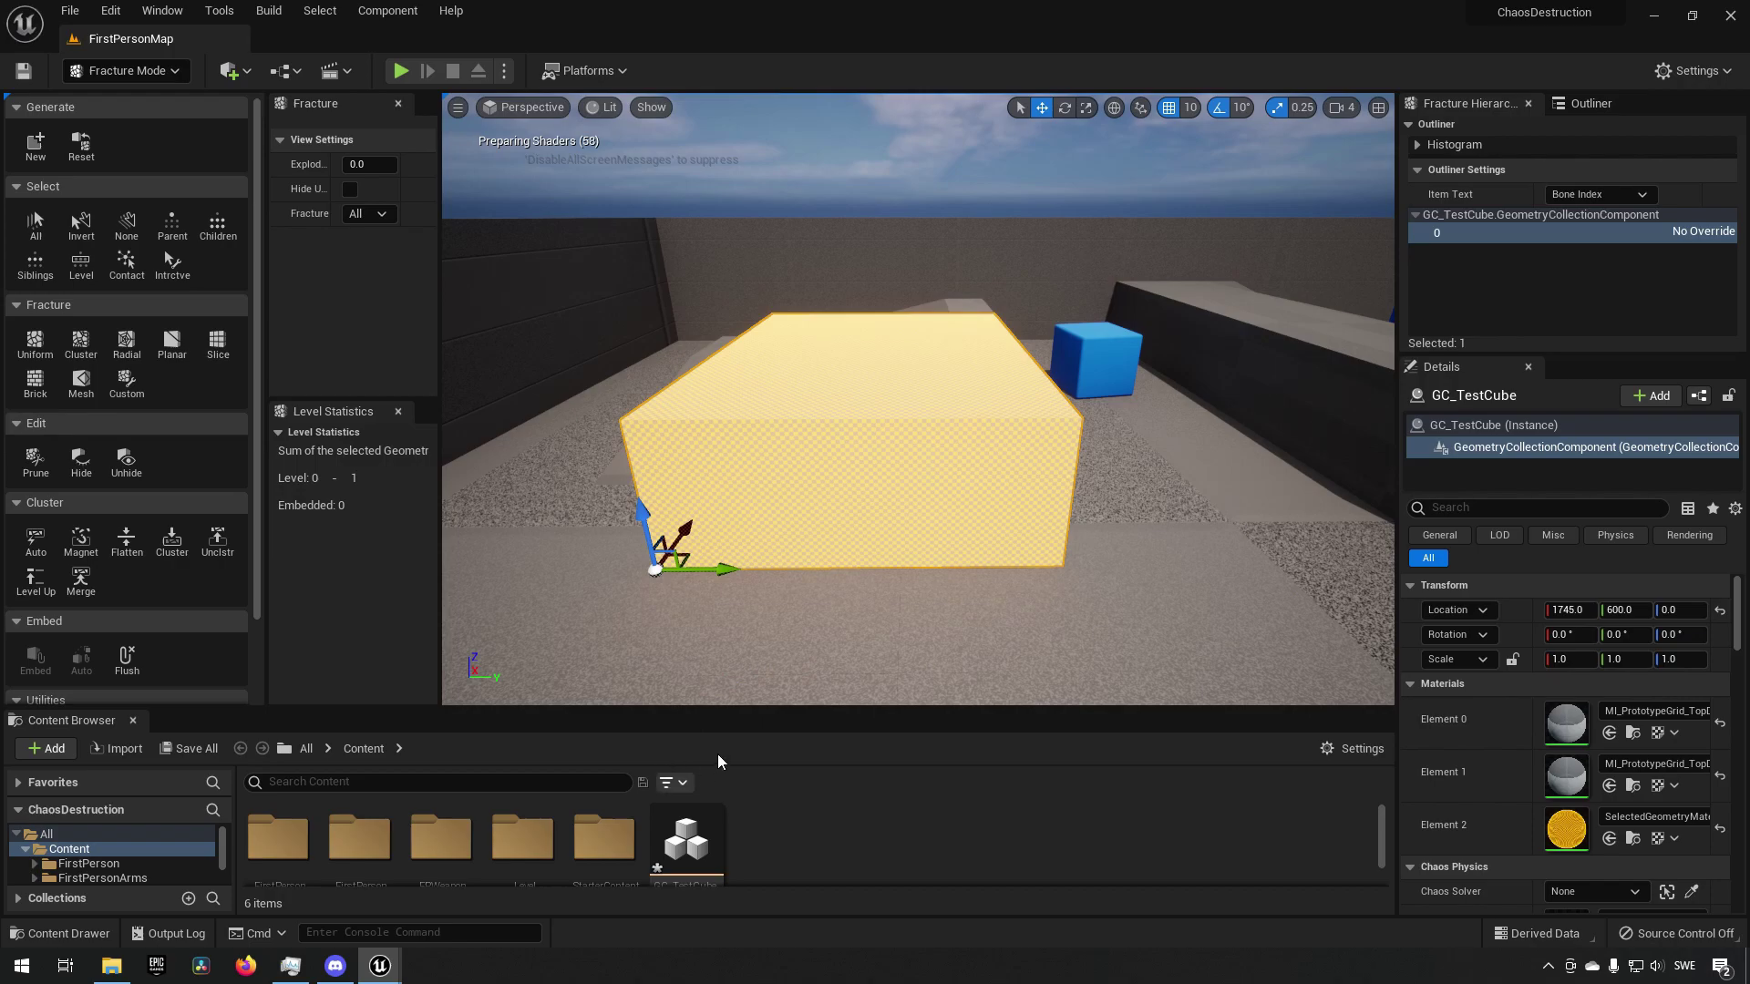
left_click_drag(716, 704, 716, 648)
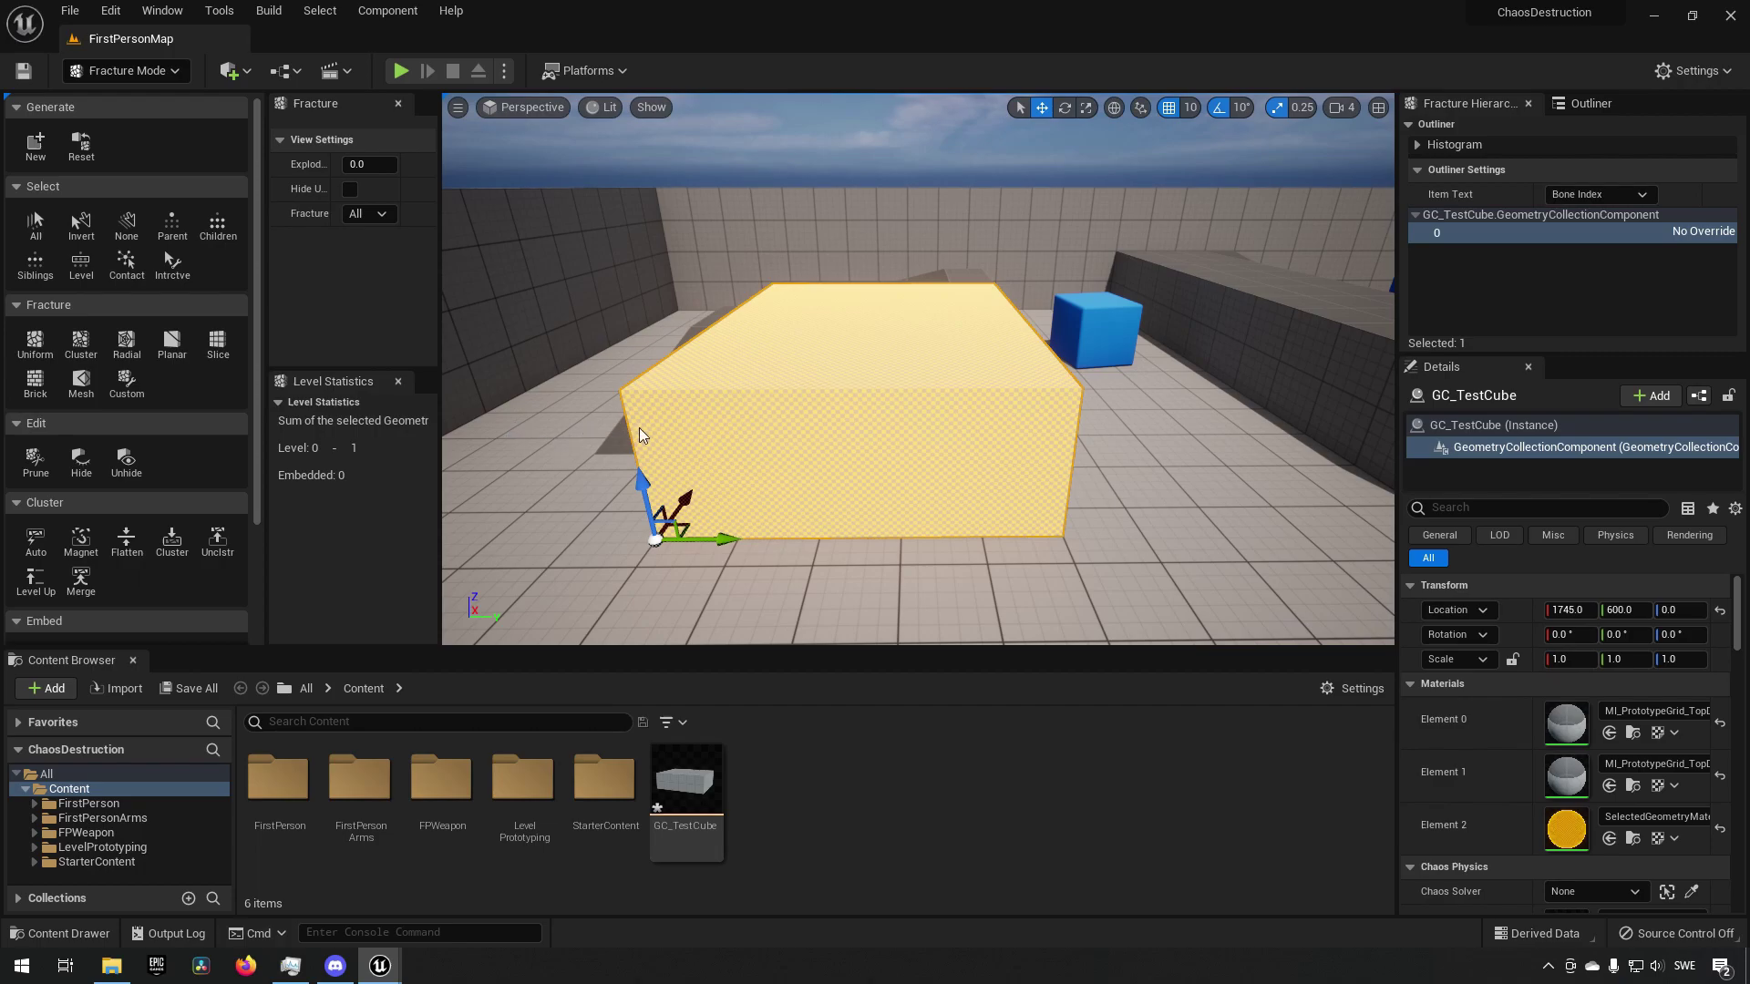
- Set up a Uniform fracture on GC_TestCube with the minimum and maximum Voronoi sites both at 50
left_click(34, 346)
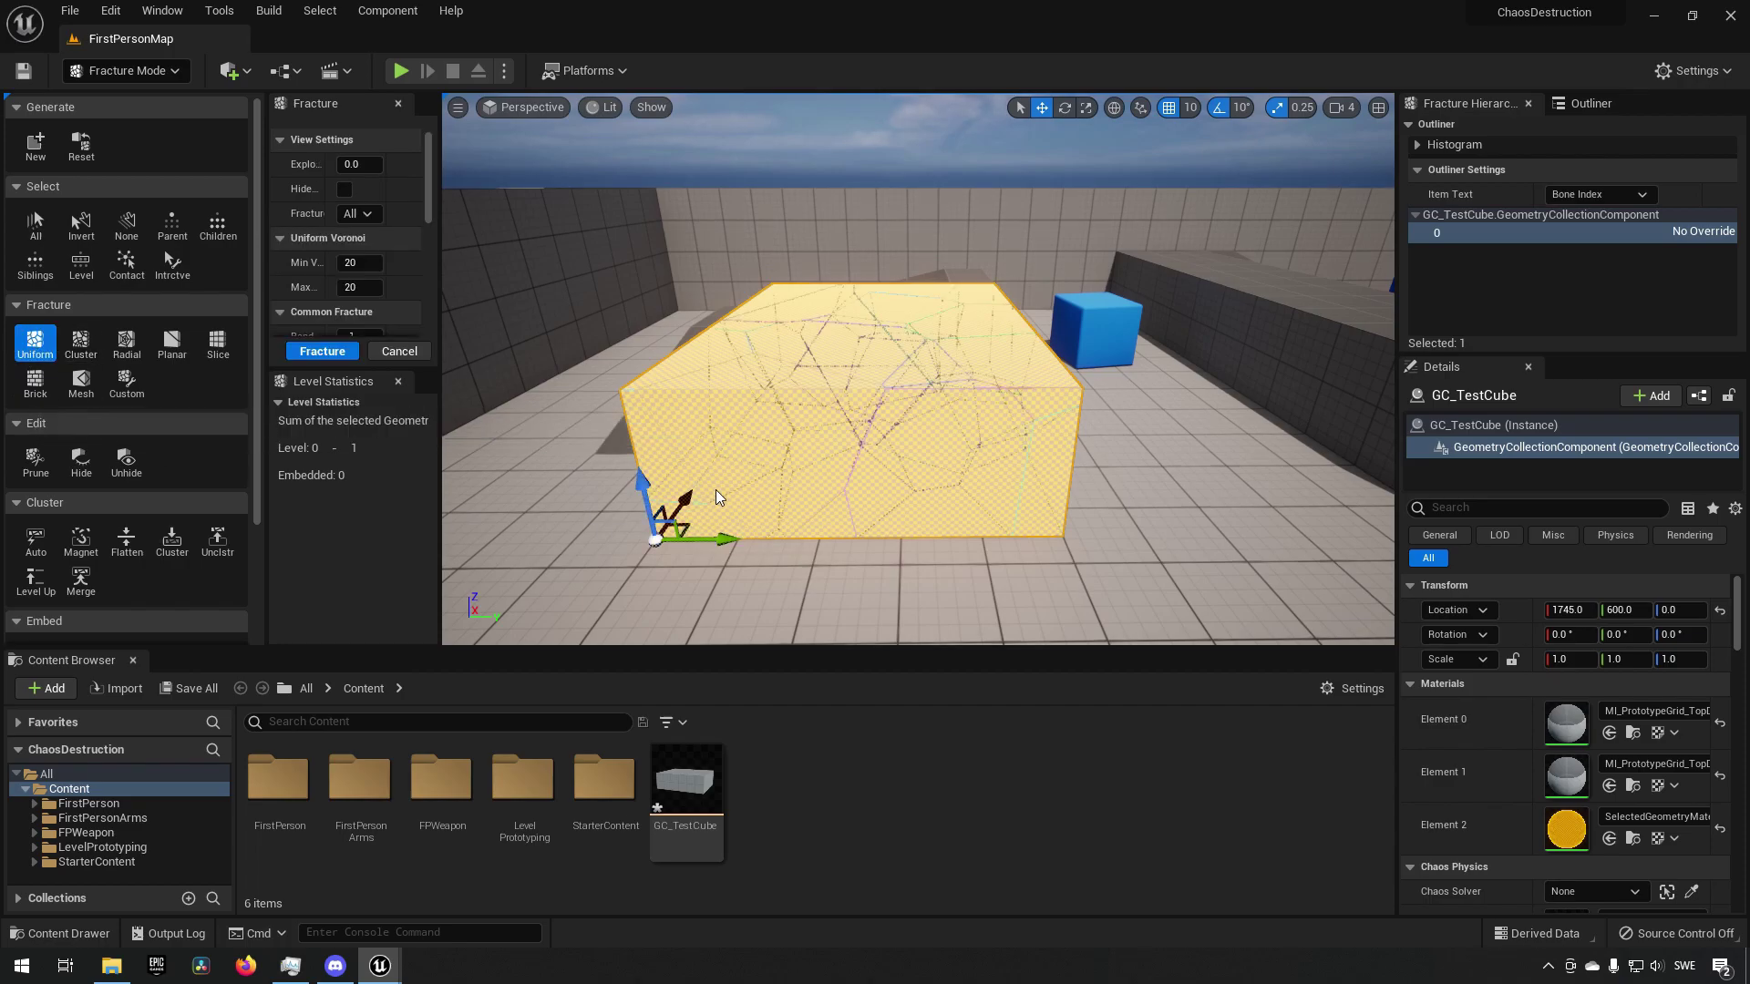
right_click_drag(885, 409, 976, 504)
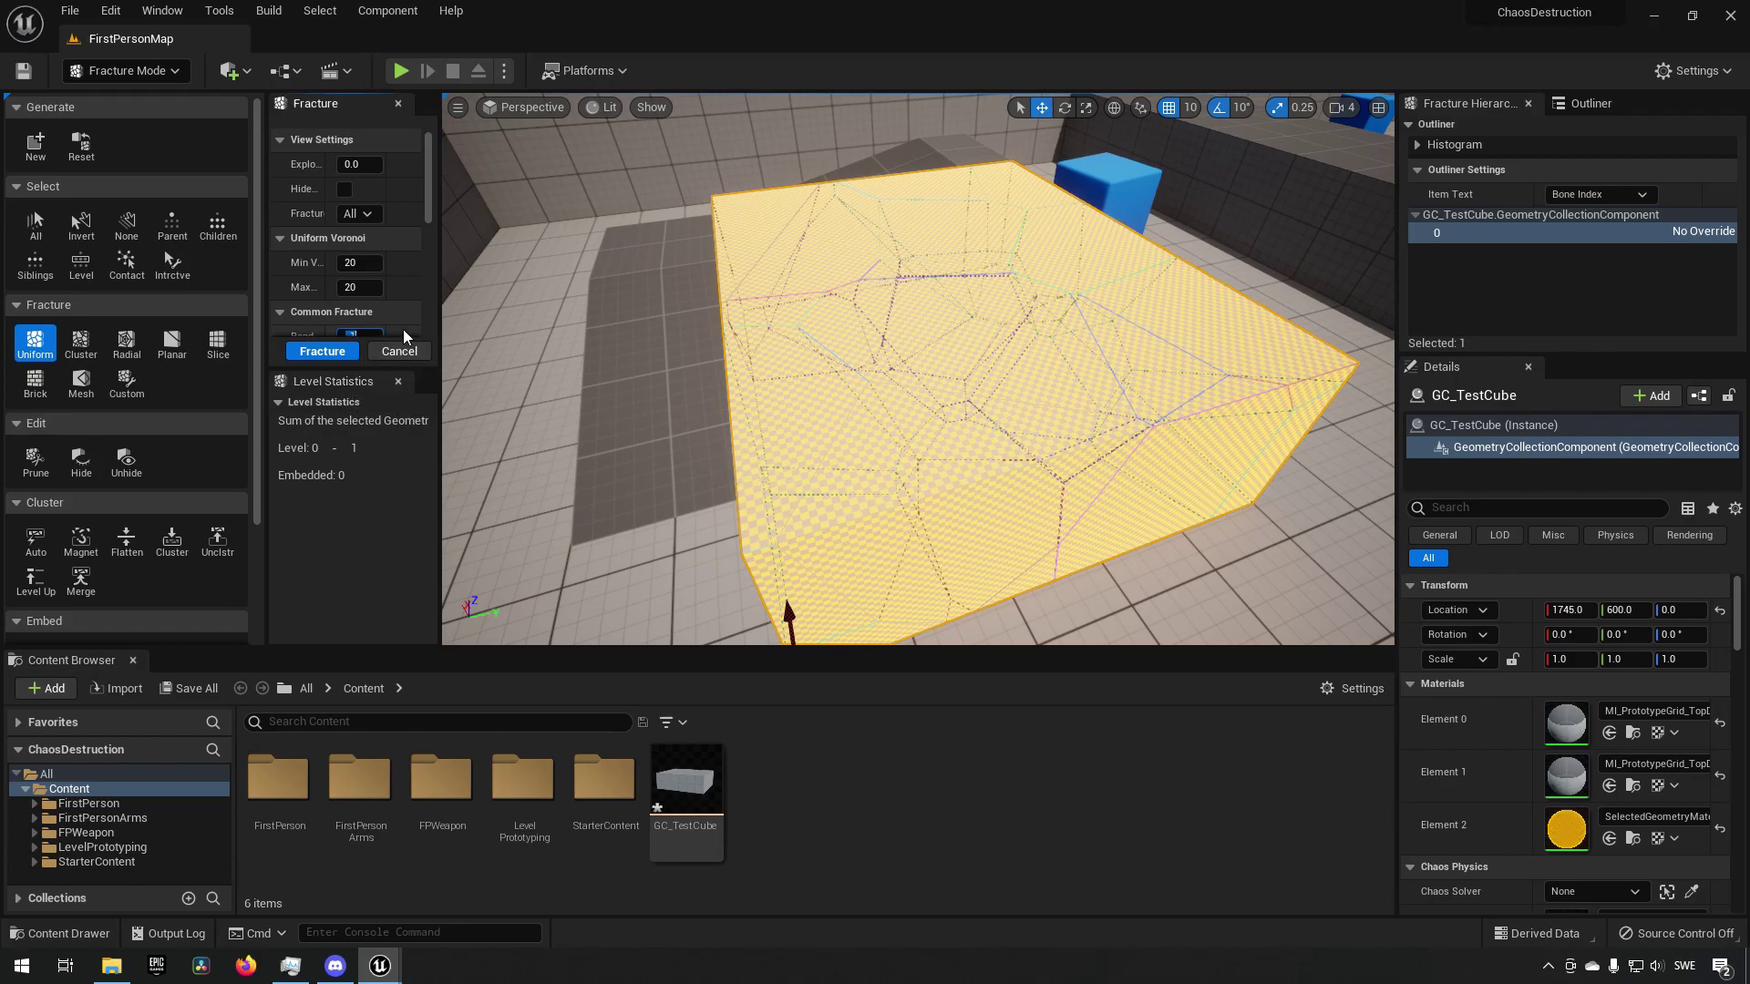
left_click_drag(440, 339, 545, 339)
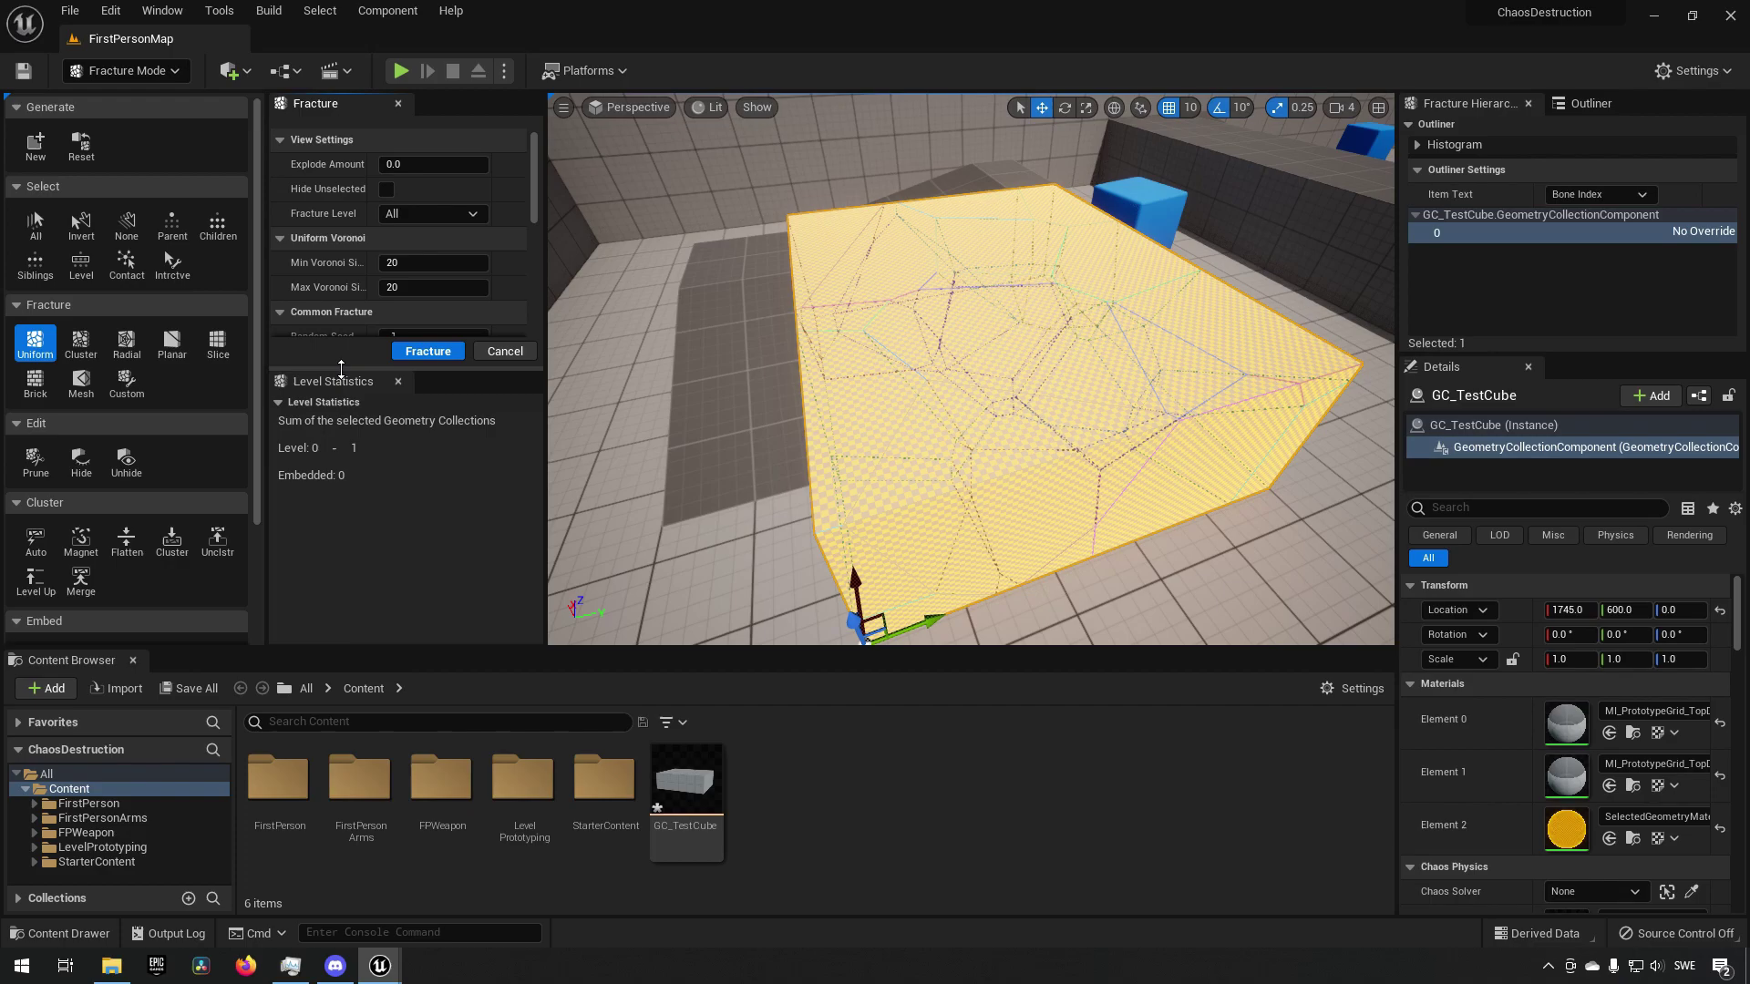
left_click_drag(341, 371, 341, 489)
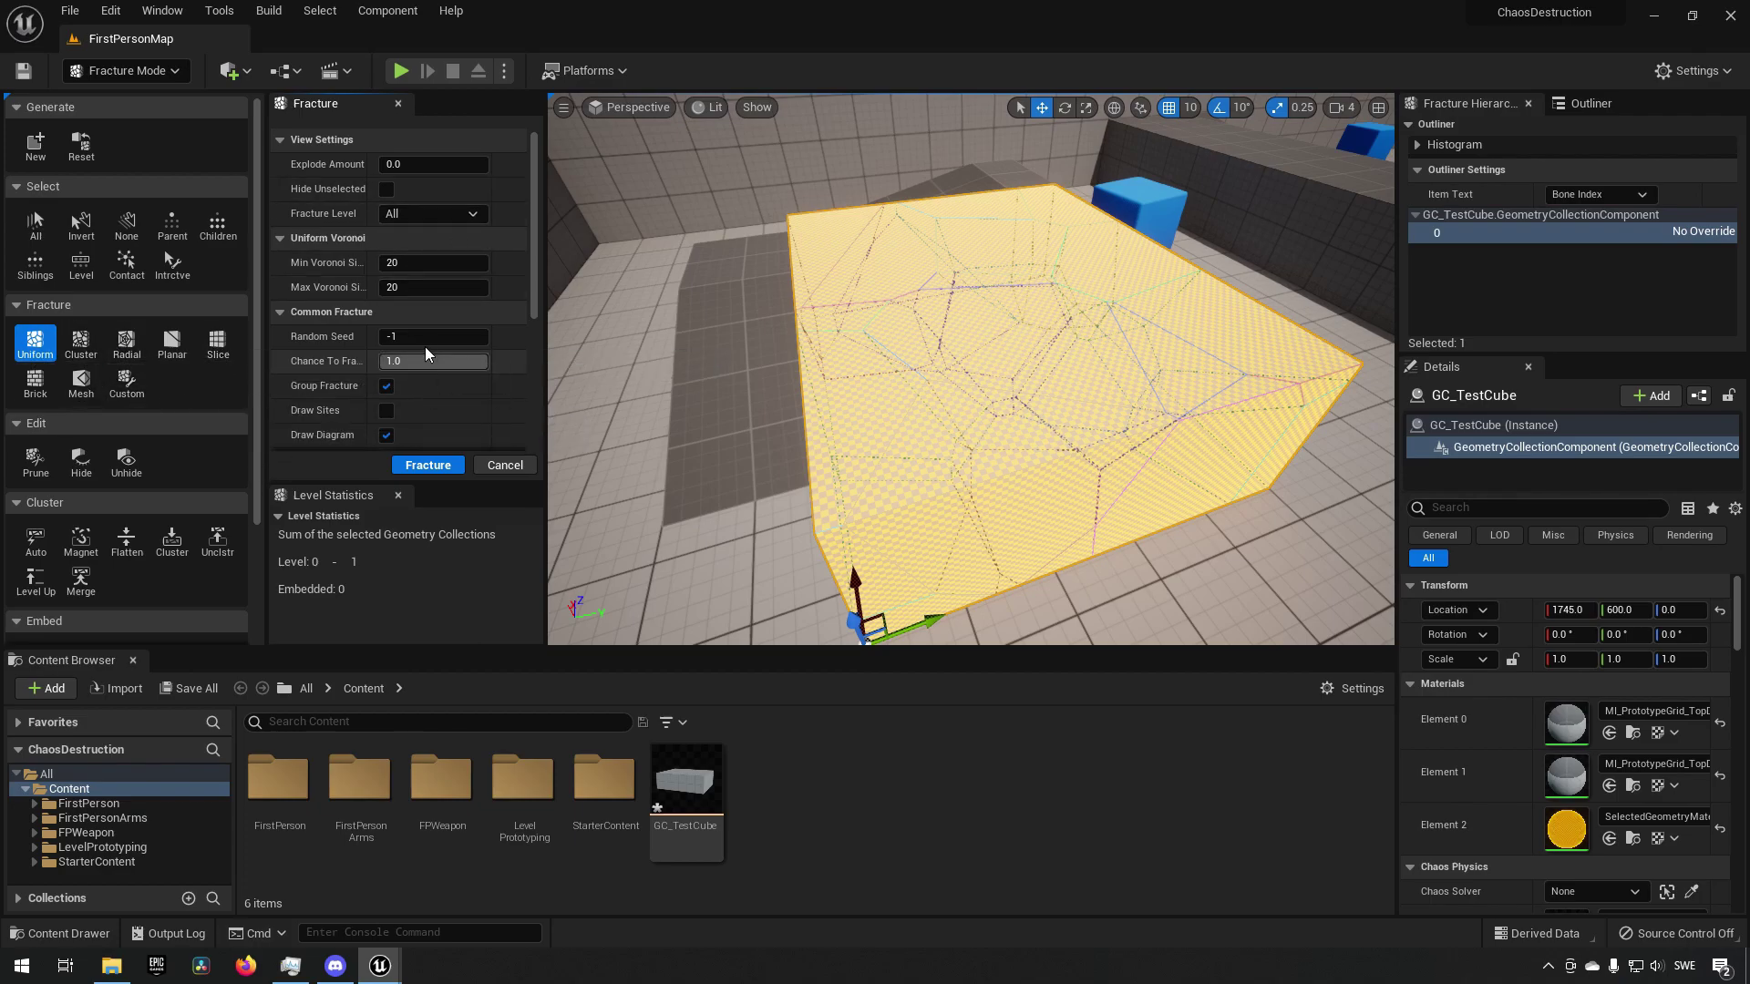
left_click(429, 262)
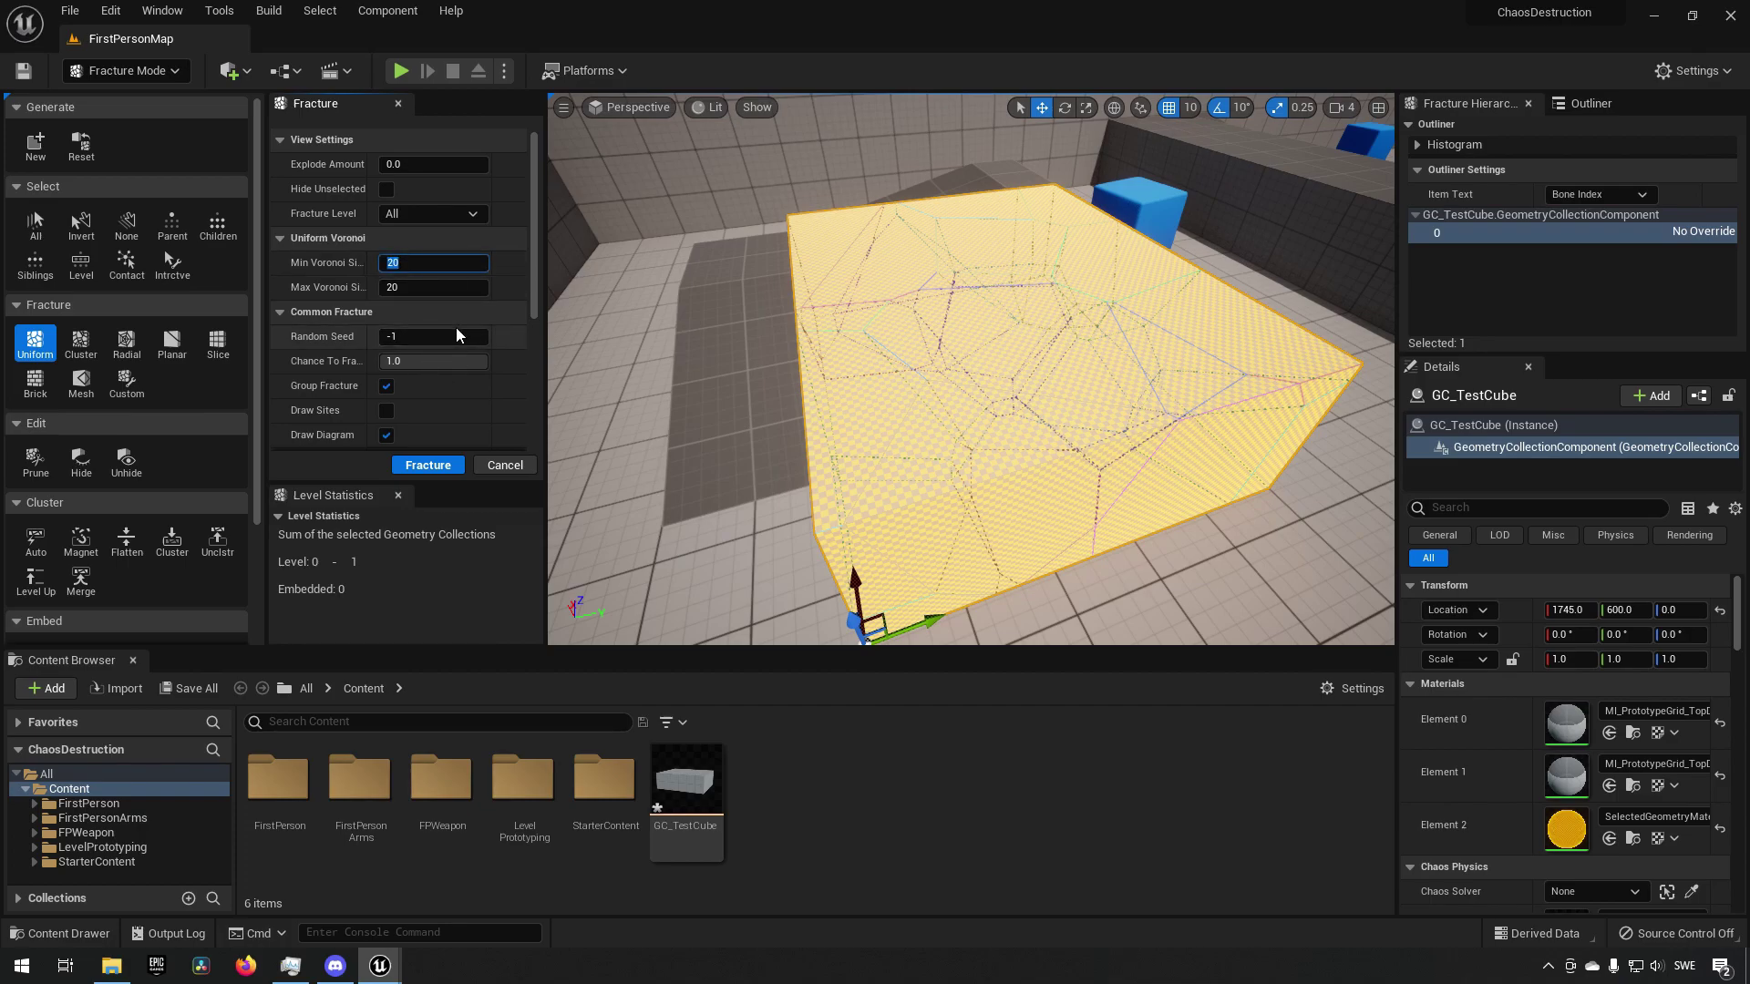
type("50")
key("Tab")
type("50")
key("Return")
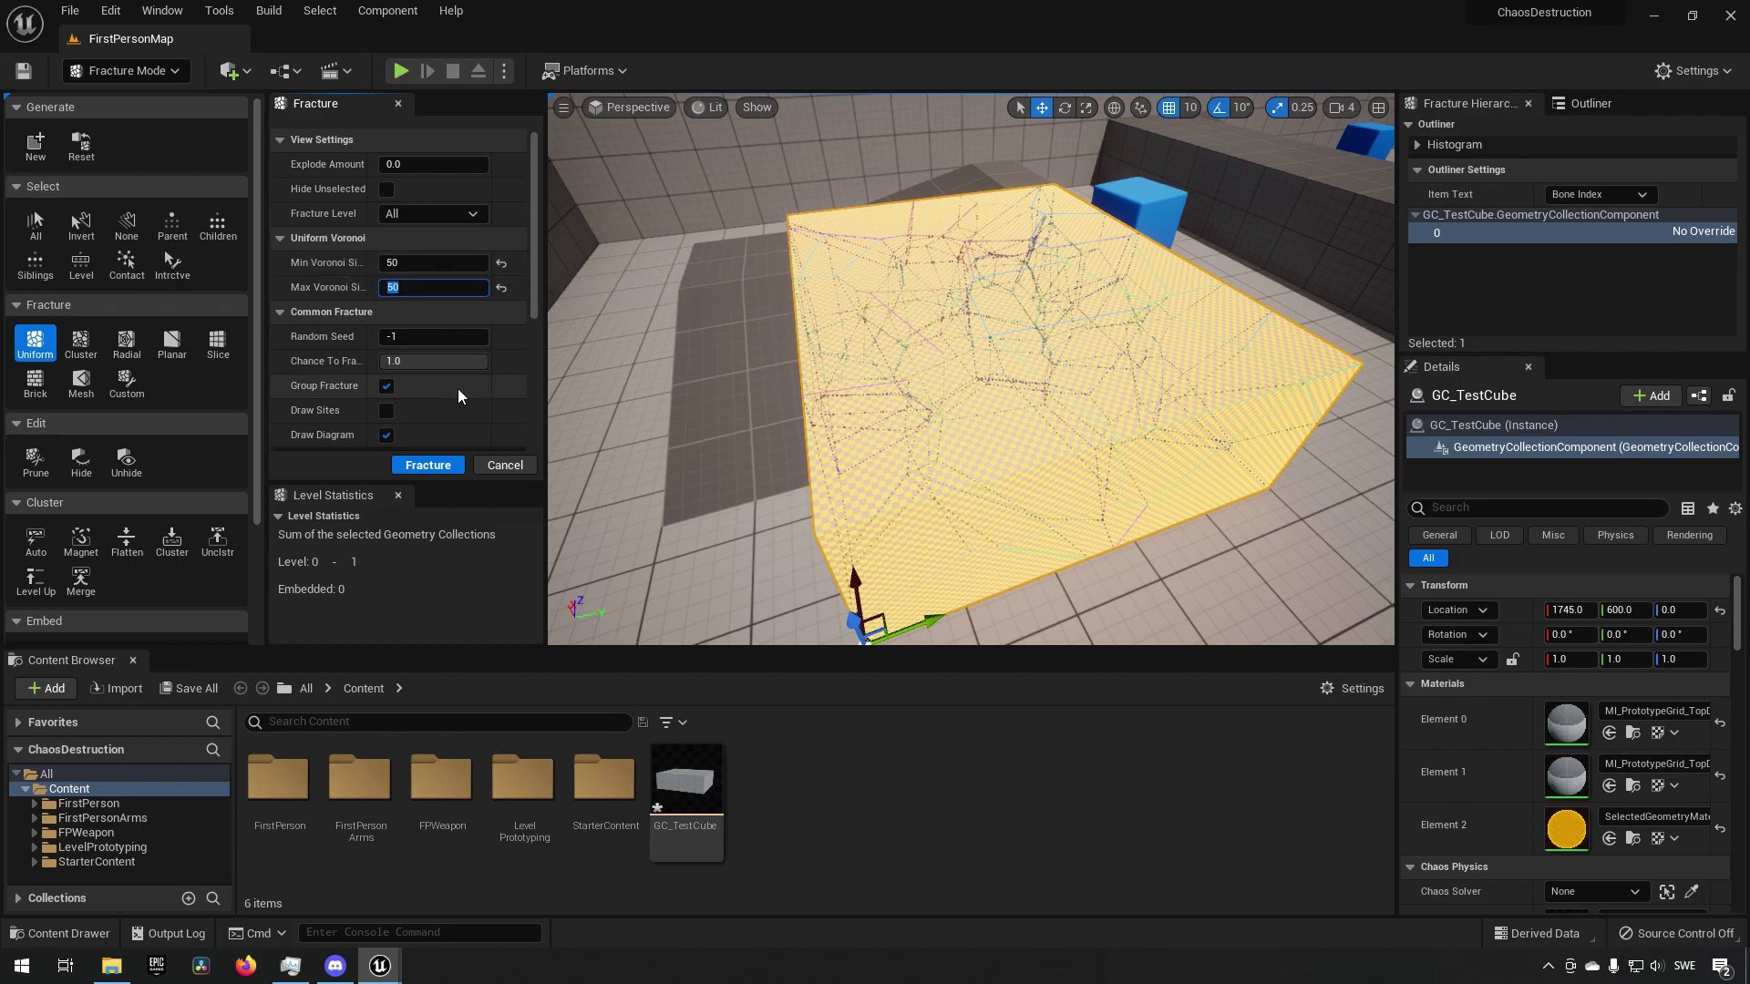
- Apply the uniform fracture to GC_TestCube and select its root bone 0 in the fracture hierarchy
scroll(367, 347, "down", 2)
scroll(367, 347, "down", 4)
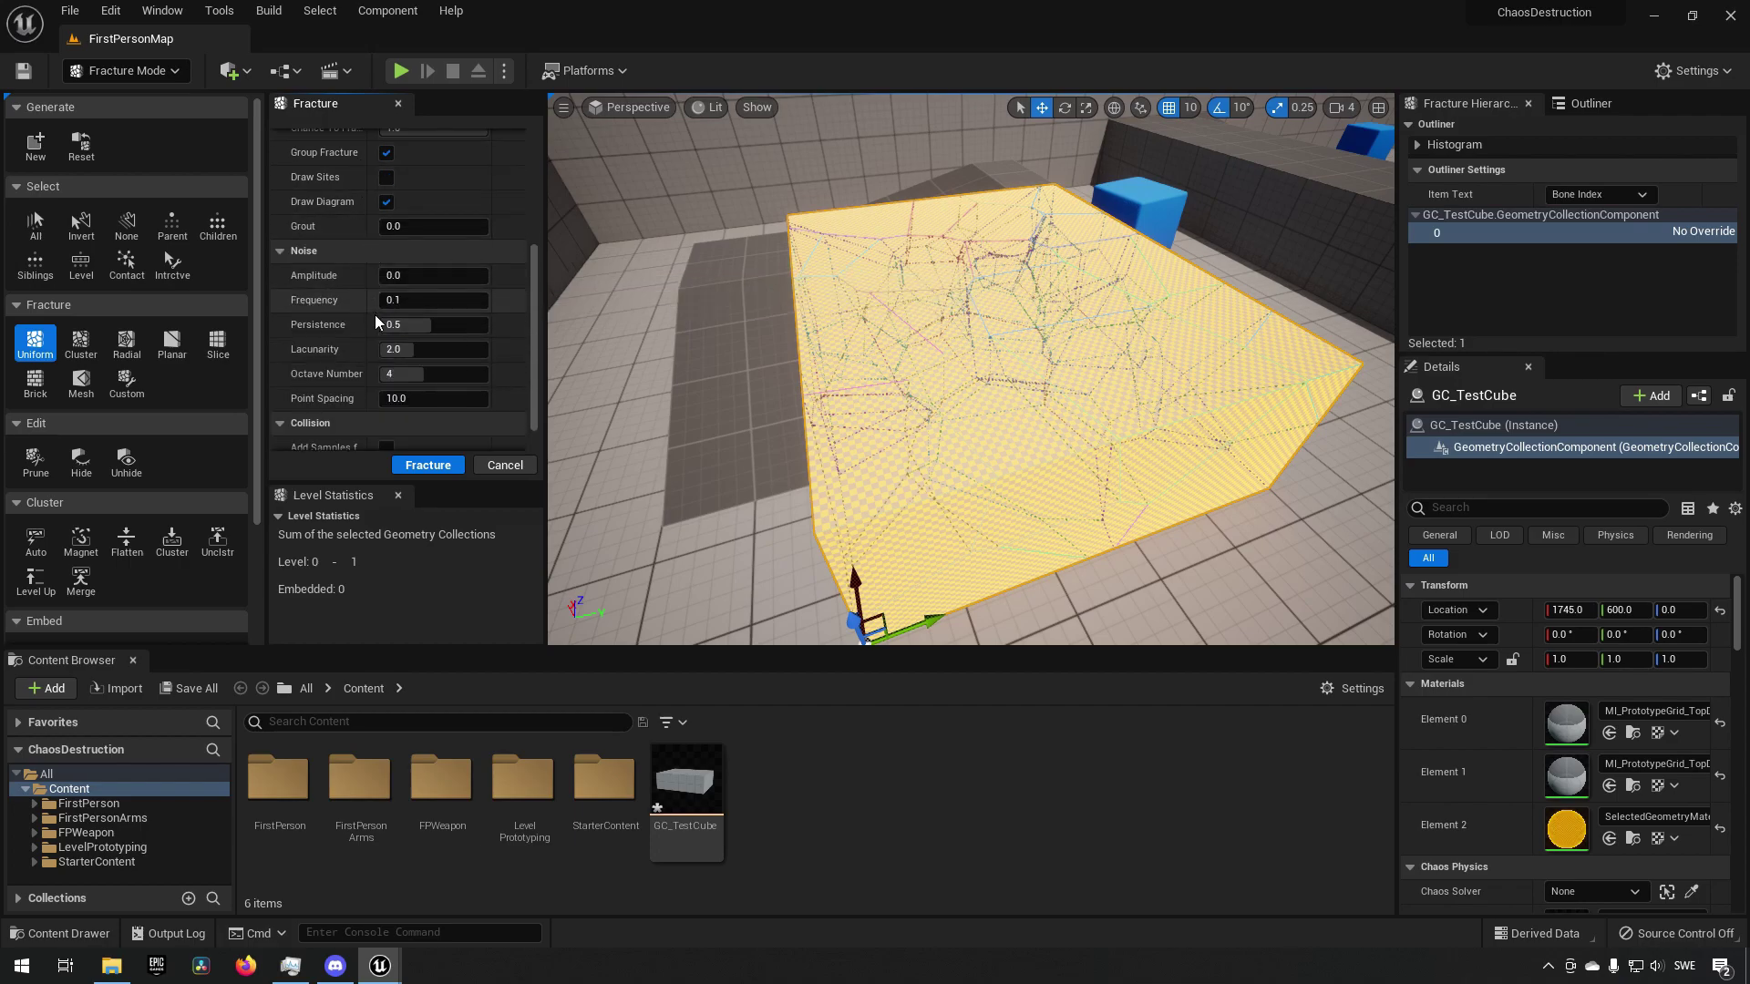
scroll(421, 352, "up", 6)
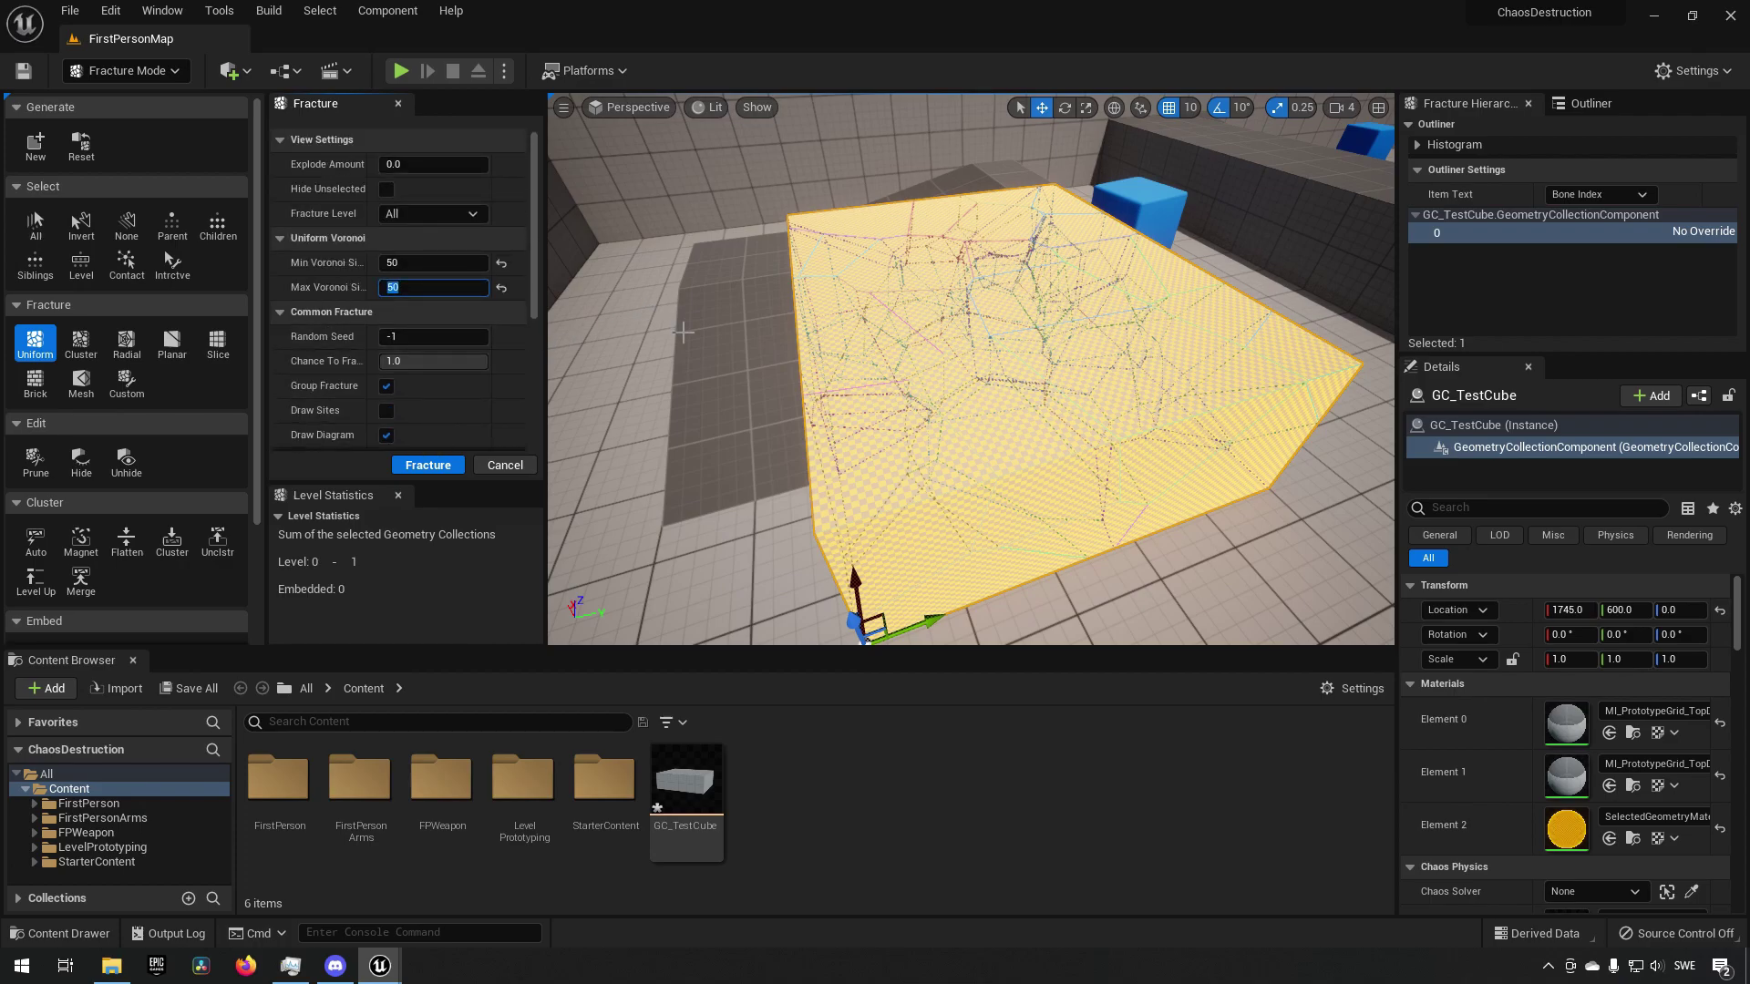
left_click(421, 468)
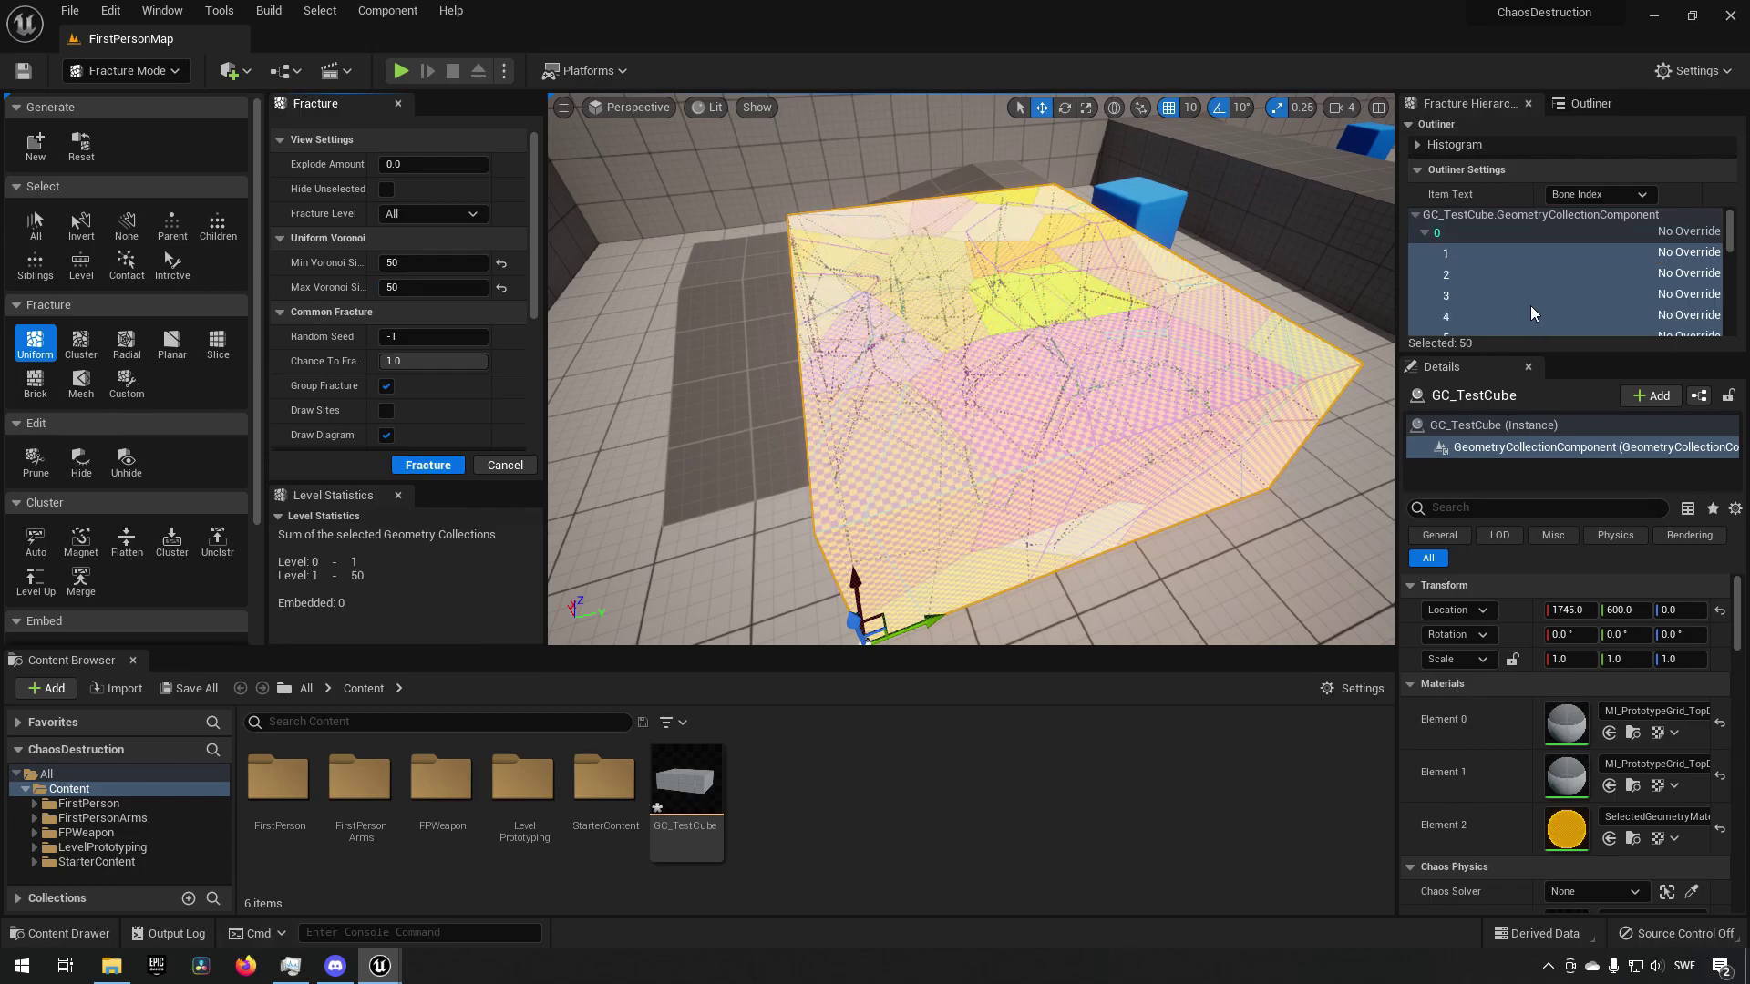
scroll(1518, 283, "down", 8)
scroll(1518, 283, "up", 8)
left_click(1564, 231)
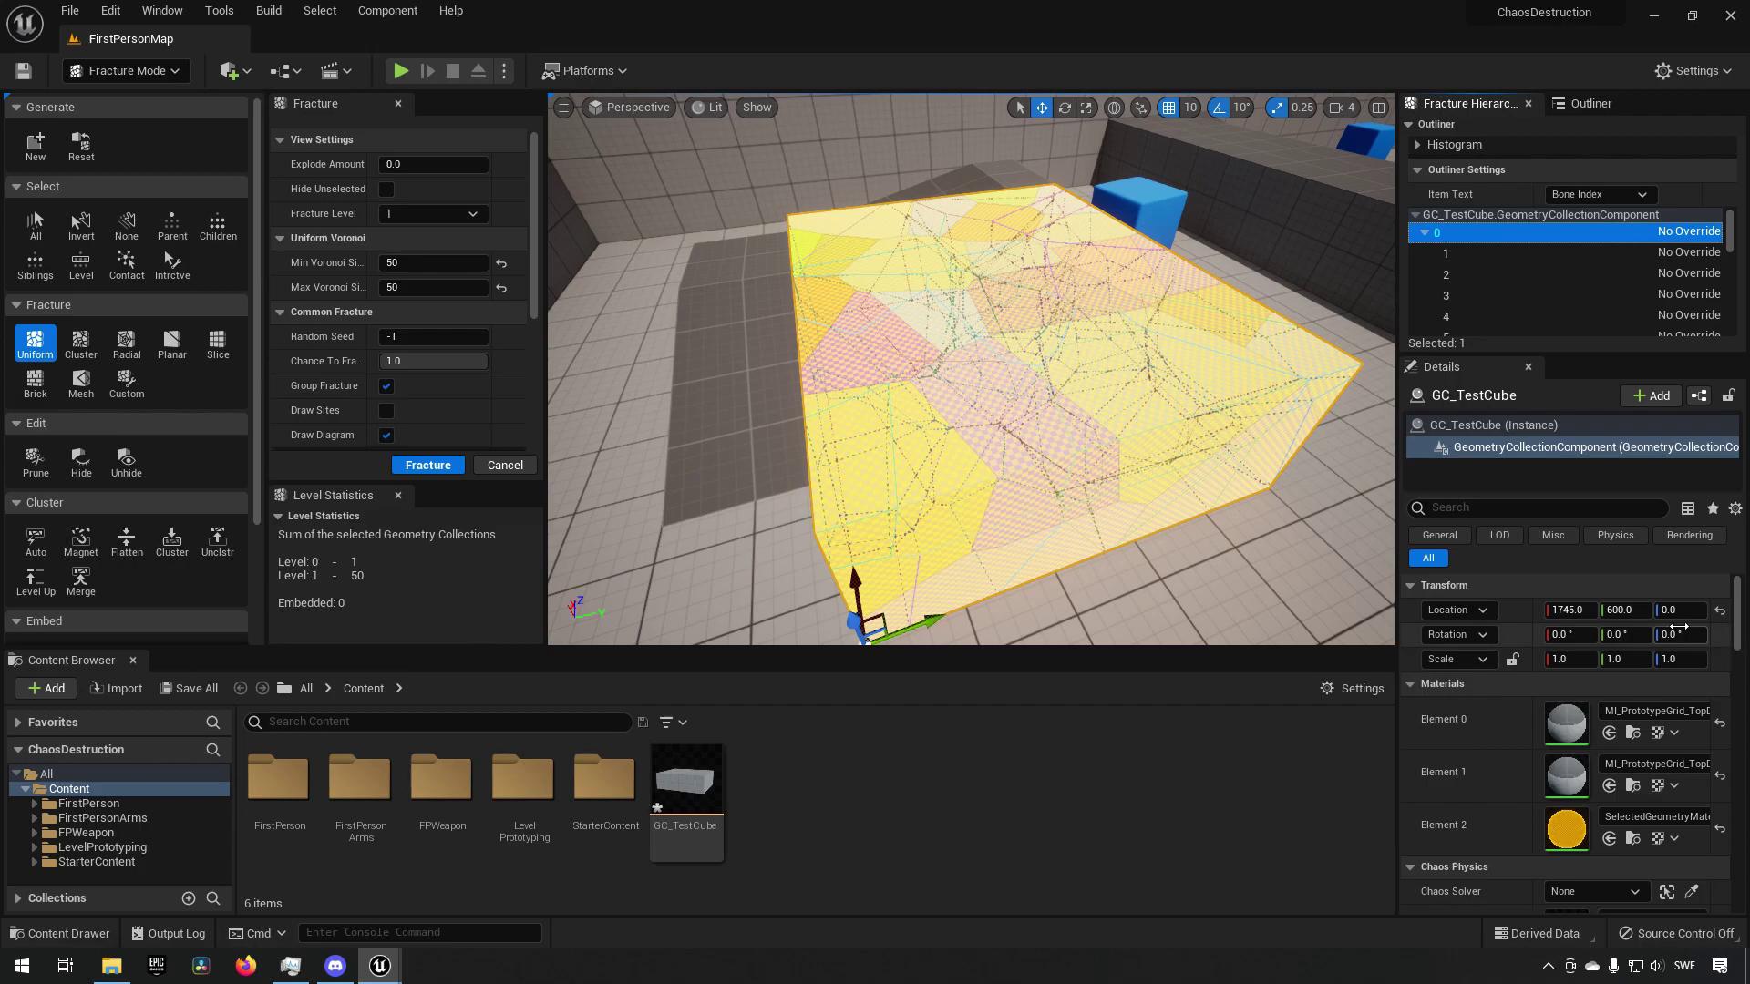
- Raise the Explode Amount to 0.5 and inspect the separated pieces of the fractured cube
right_click_drag(1226, 501, 1162, 543)
scroll(1184, 492, "down", 5)
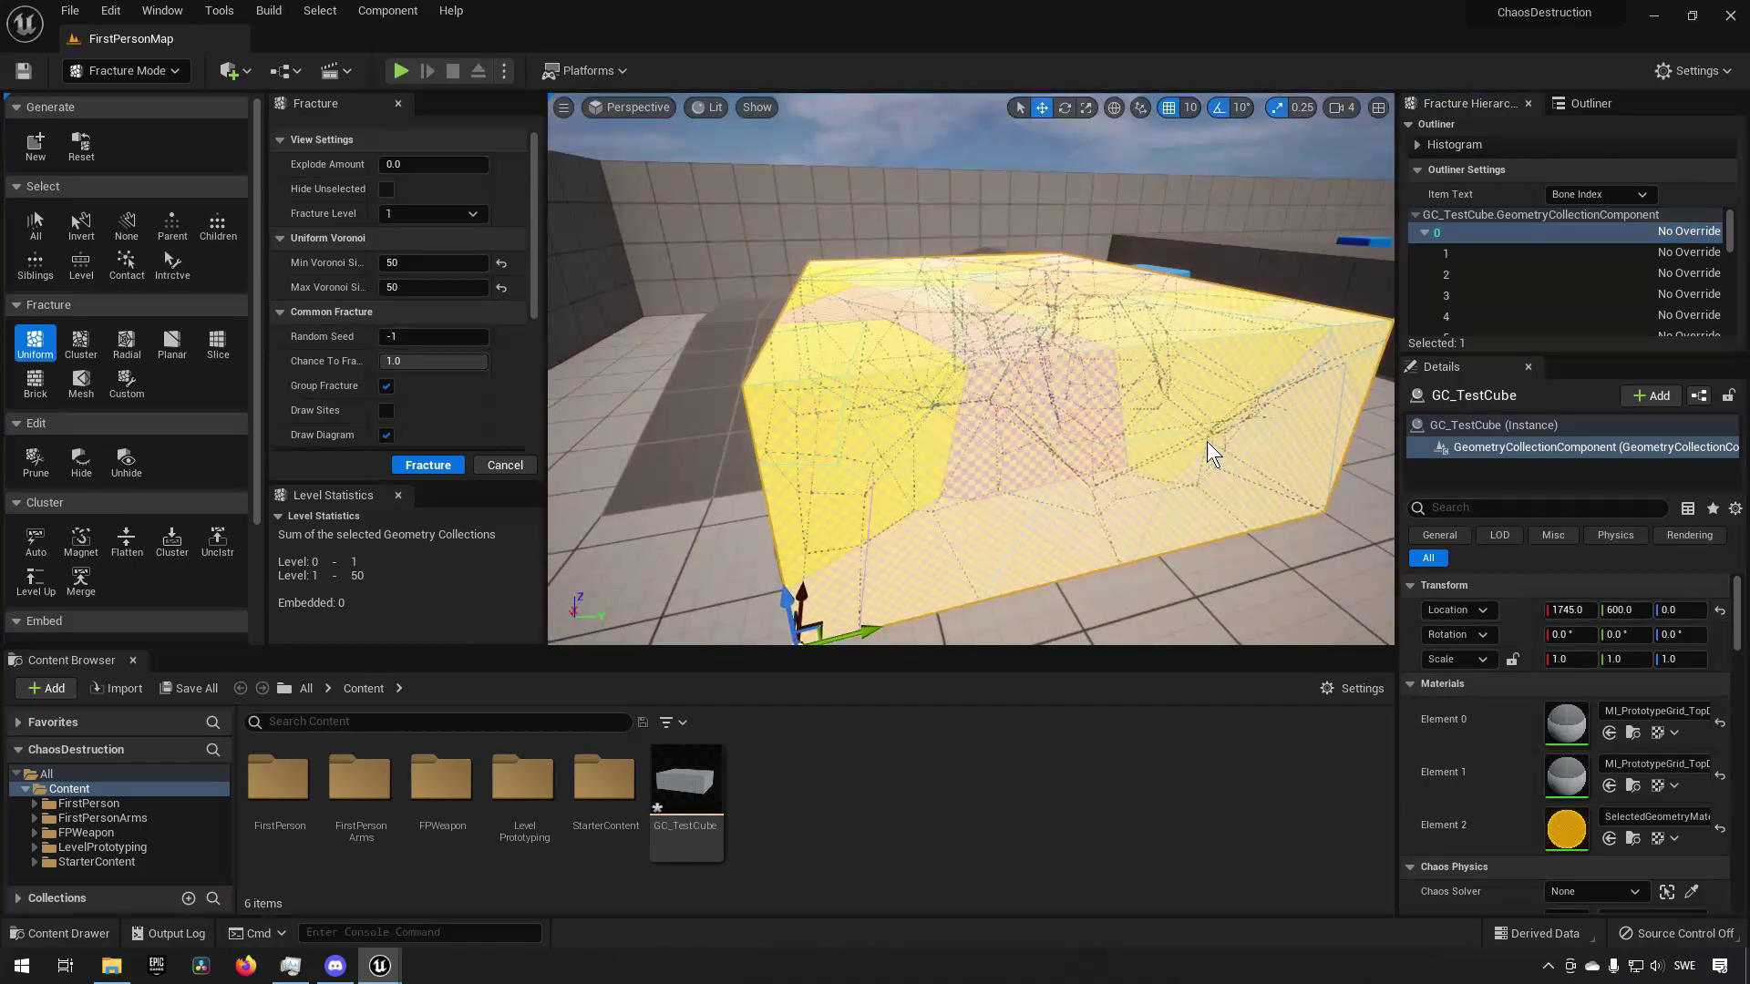
key("shift+e")
key("shift+e")
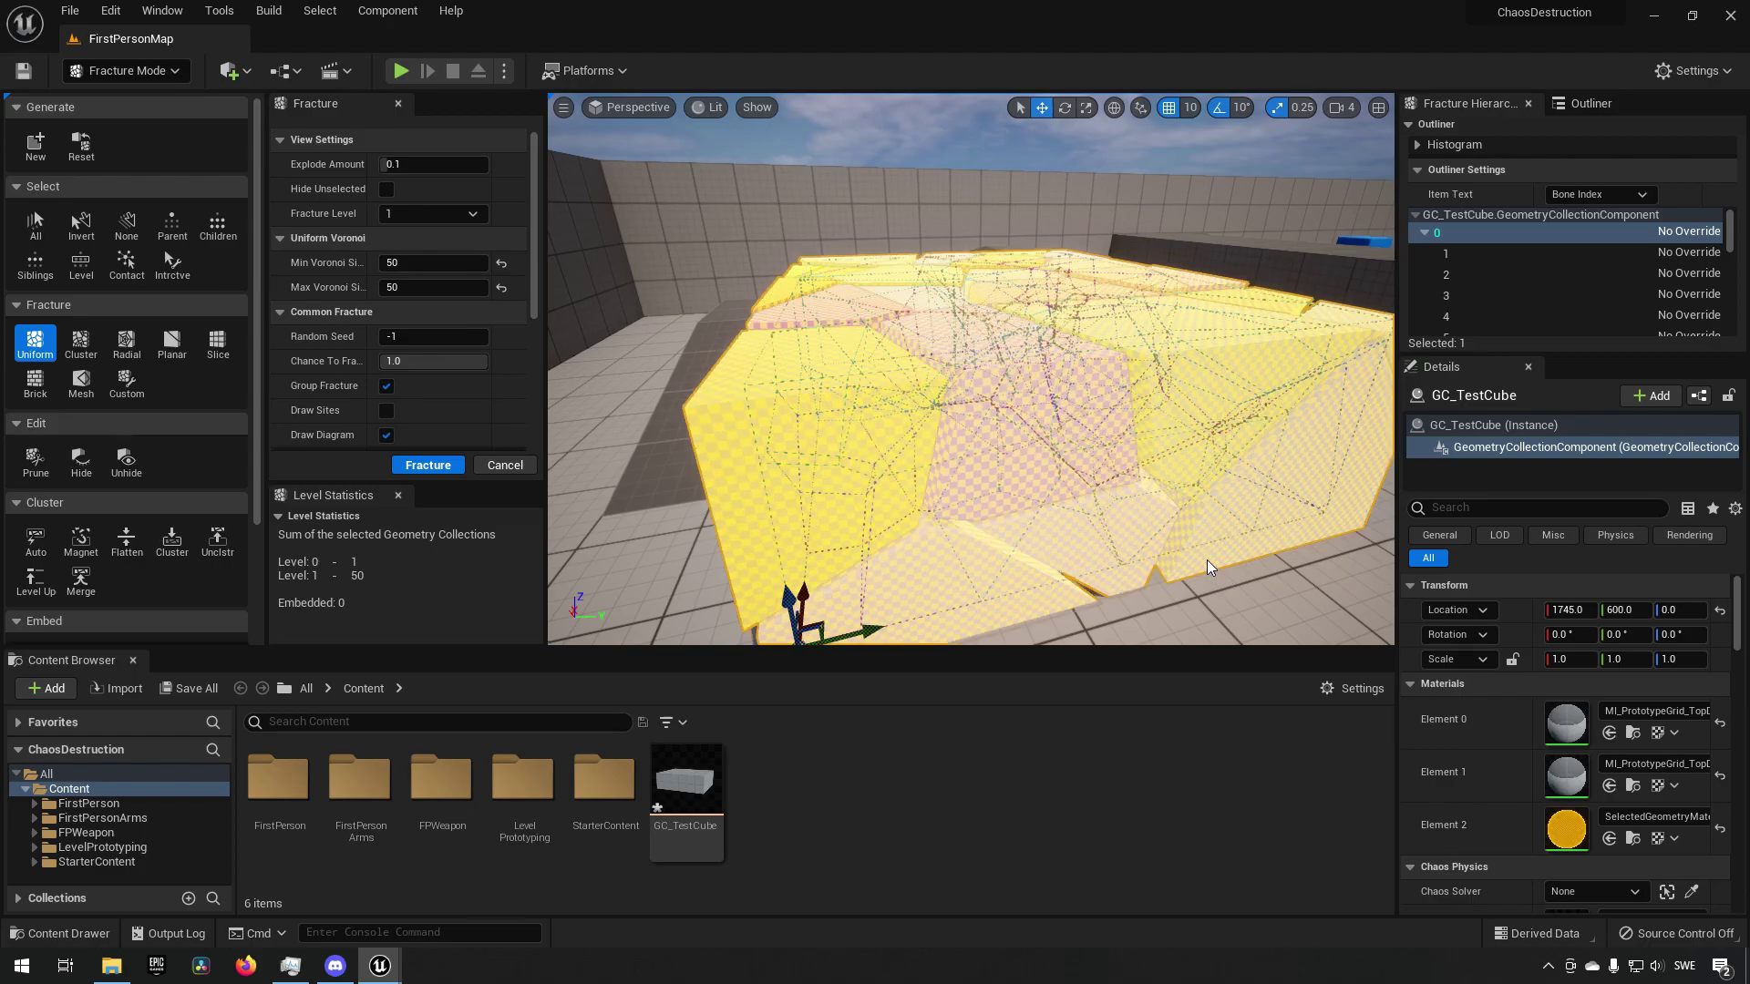
scroll(1201, 554, "up", 2)
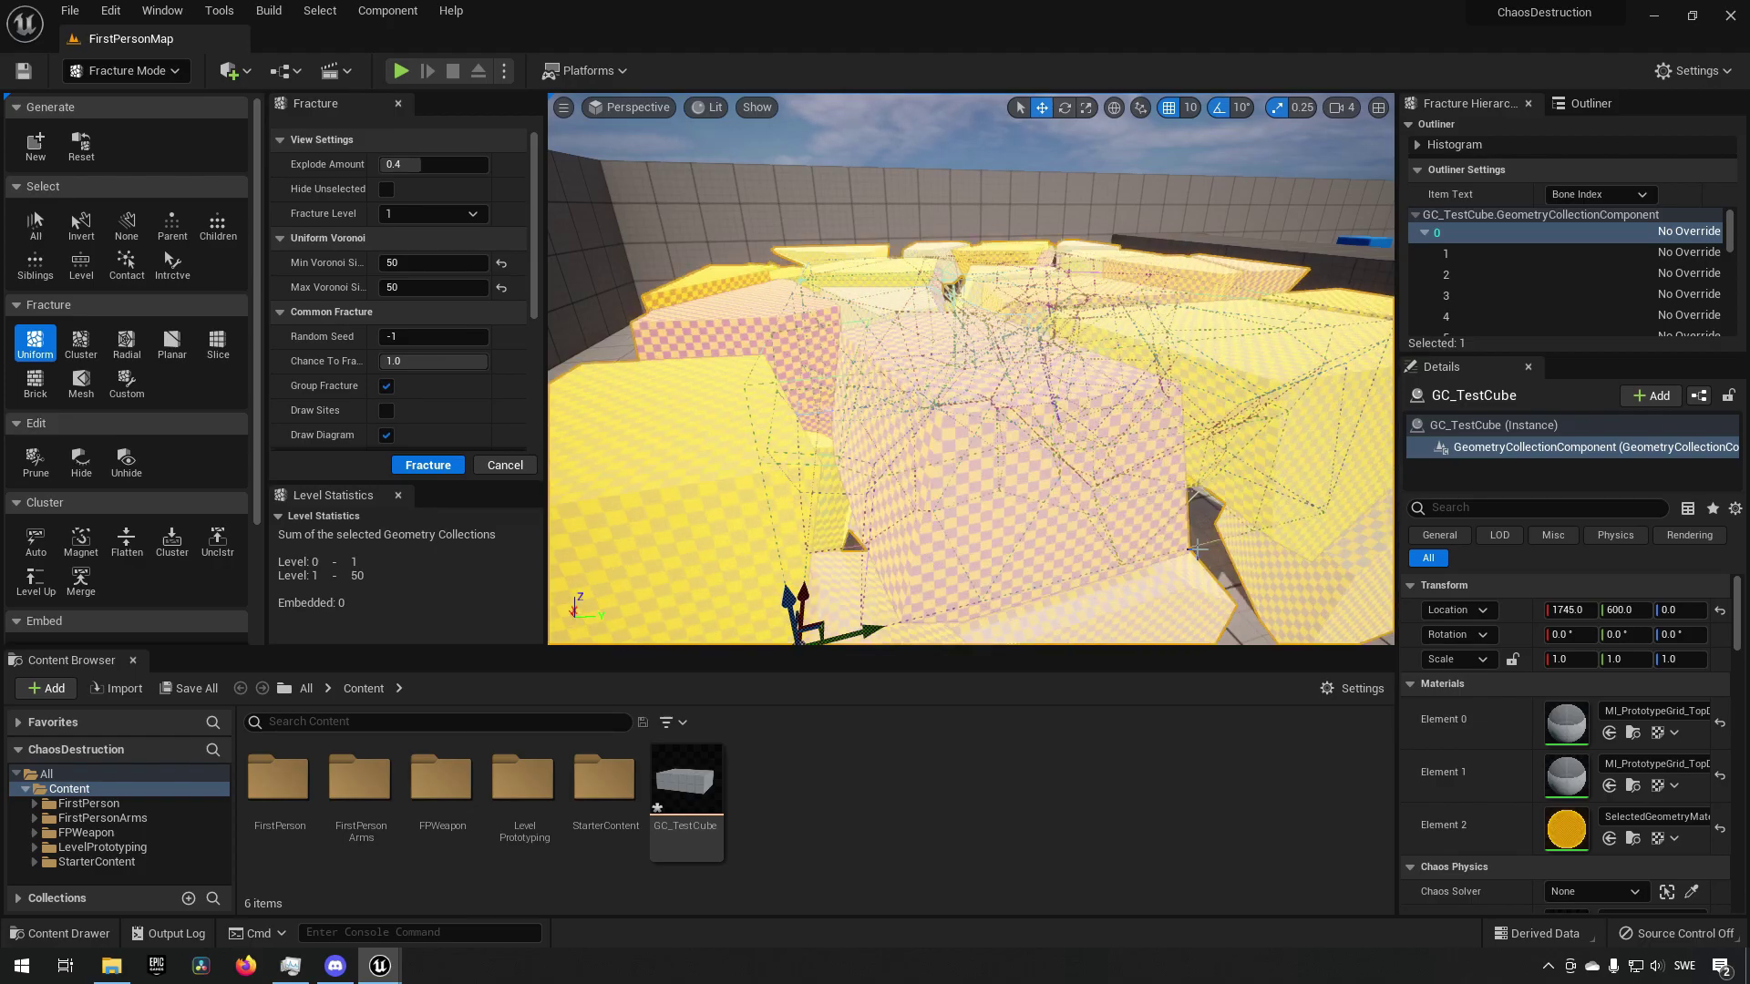
key("shift+e")
right_click_drag(1030, 425, 961, 496)
left_click_drag(960, 495, 1030, 424)
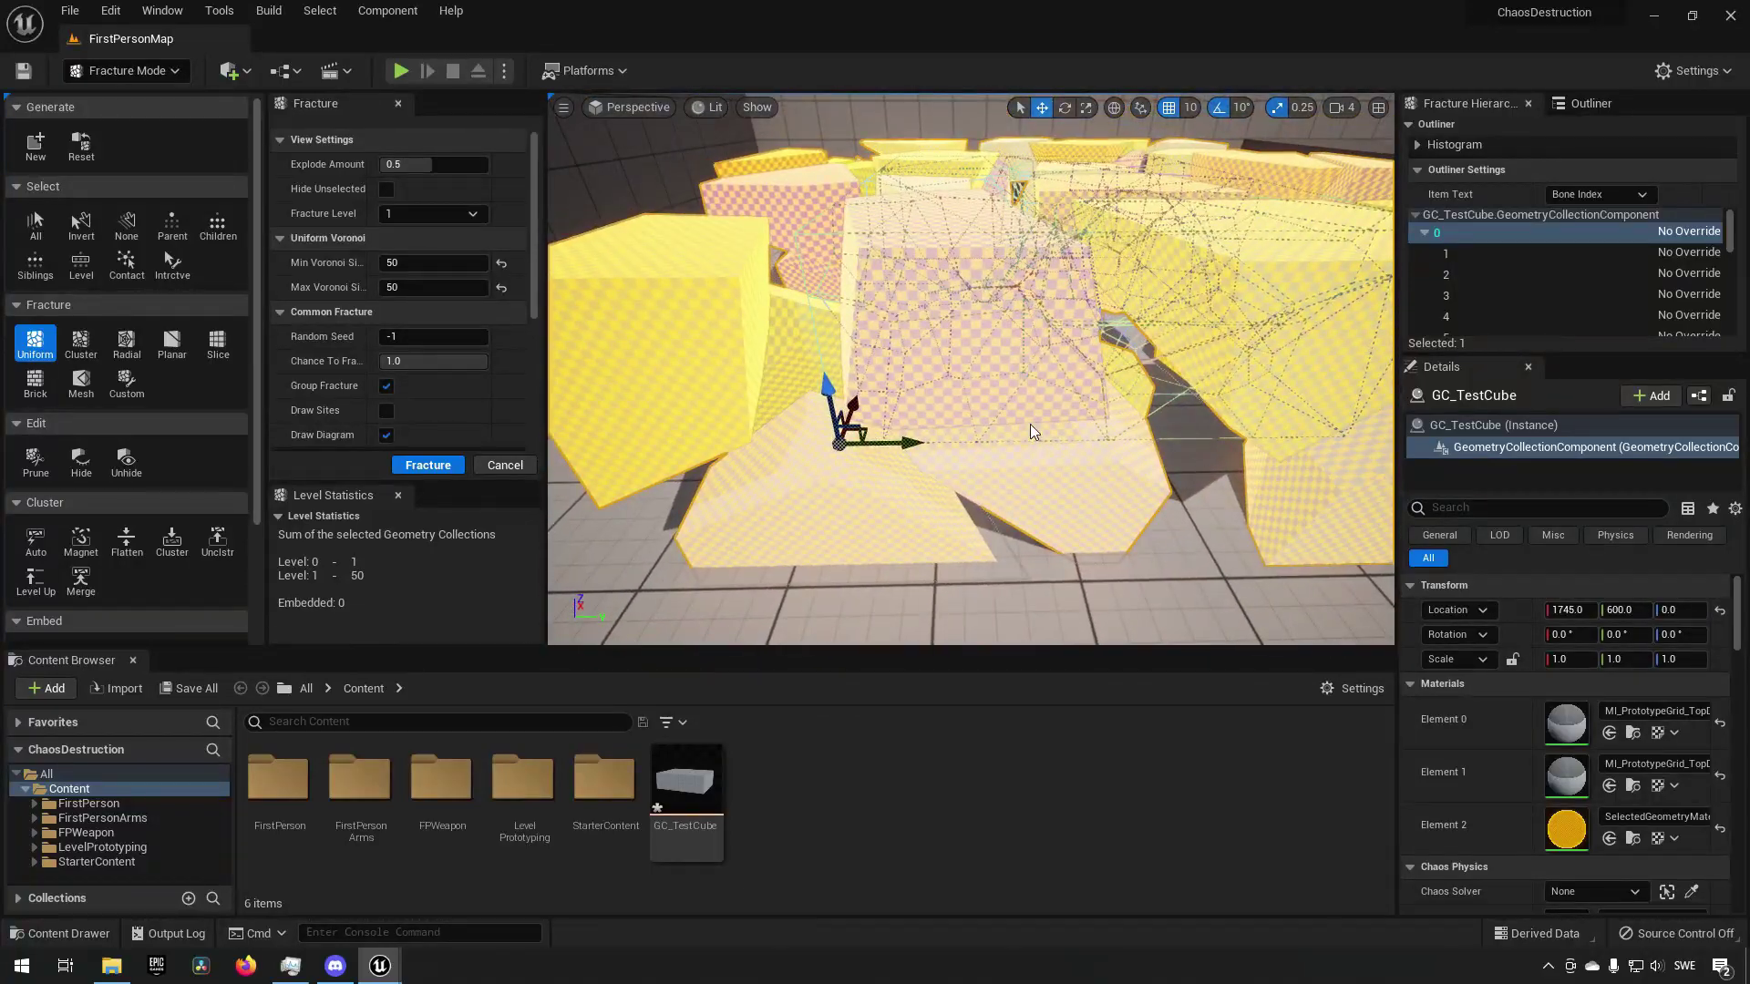
- Bring the fractured cube's pieces back together by lowering the Explode Amount to 0.0
key("shift+q")
key("shift+q")
key("shift+q")
key("shift+q")
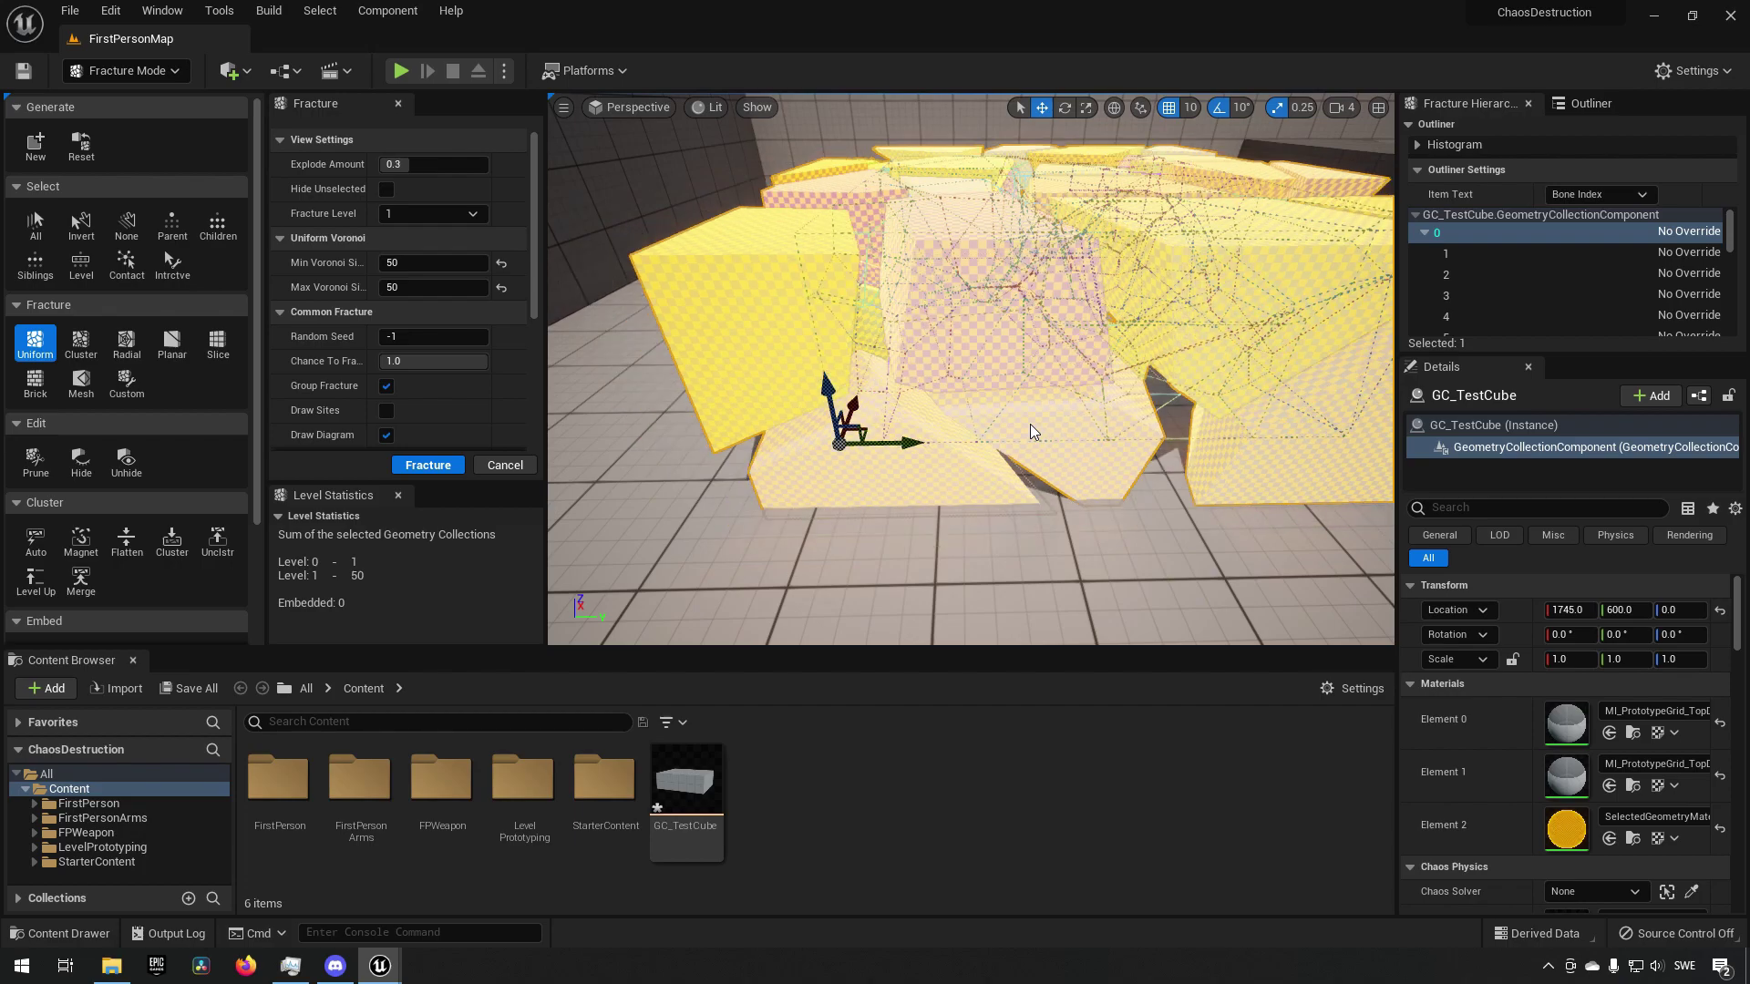
key("shift+q")
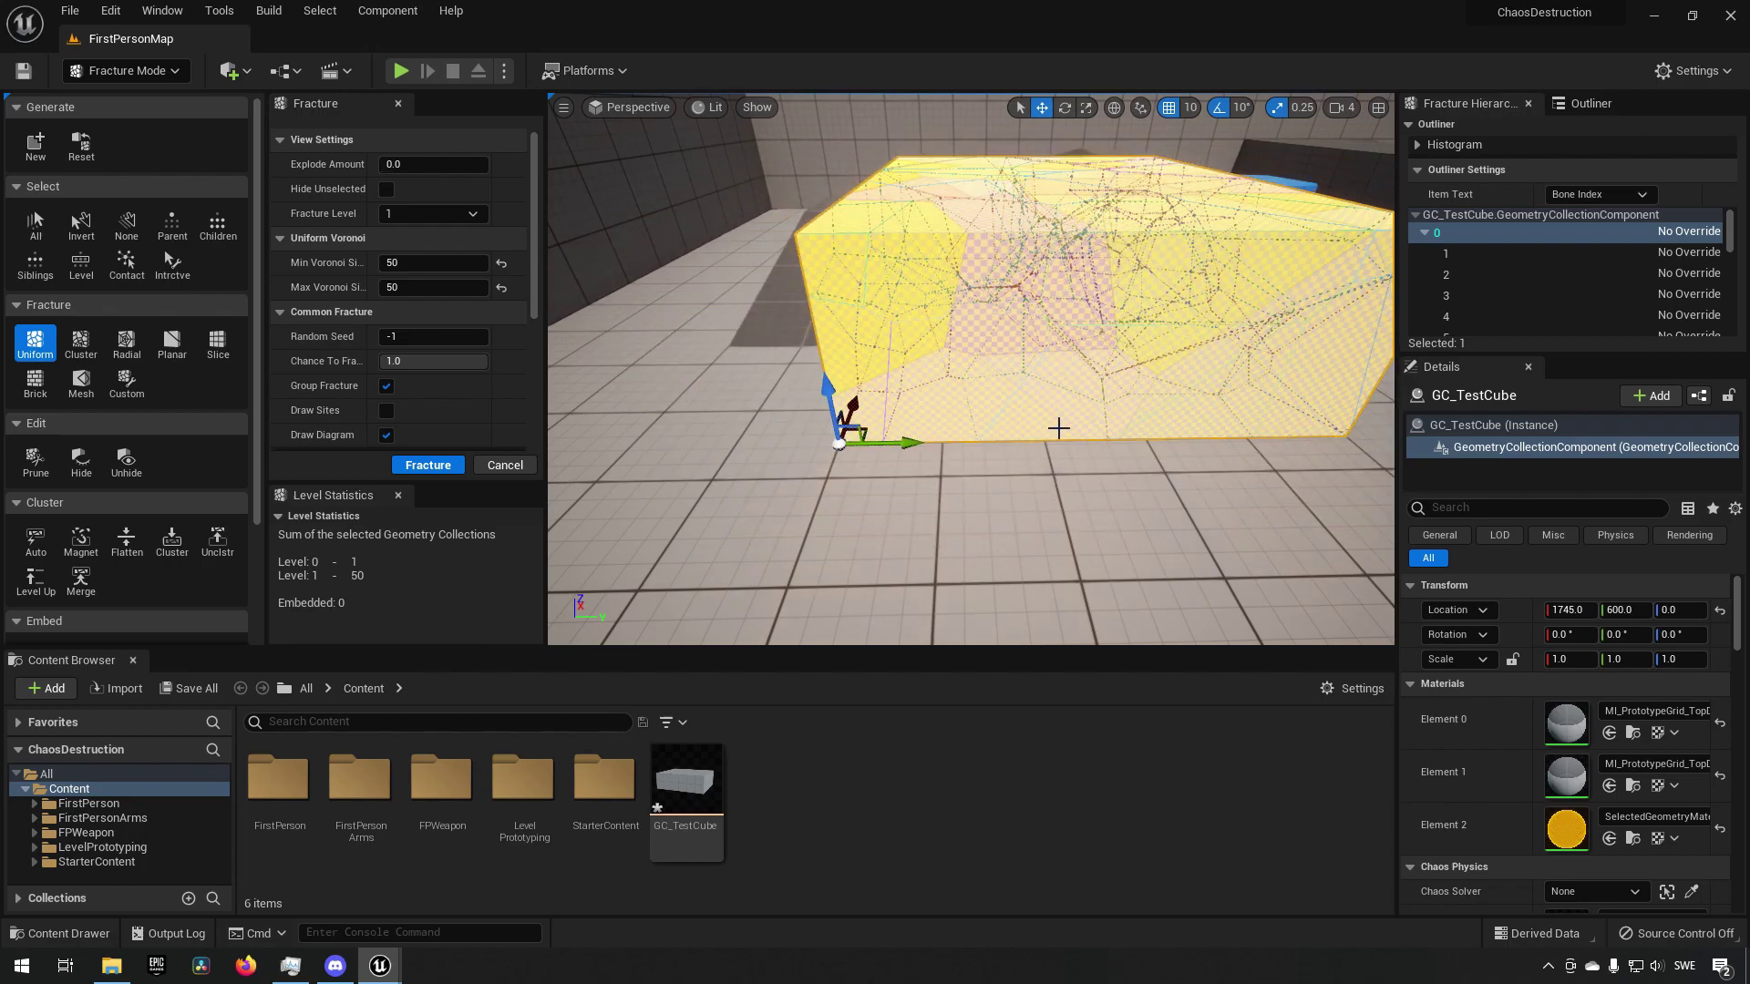
- Cycle the displayed Fracture Level of GC_TestCube between Root, 1 and All to compare the views, ending on level 1
right_click_drag(1001, 445, 1134, 492)
key("w")
key("s")
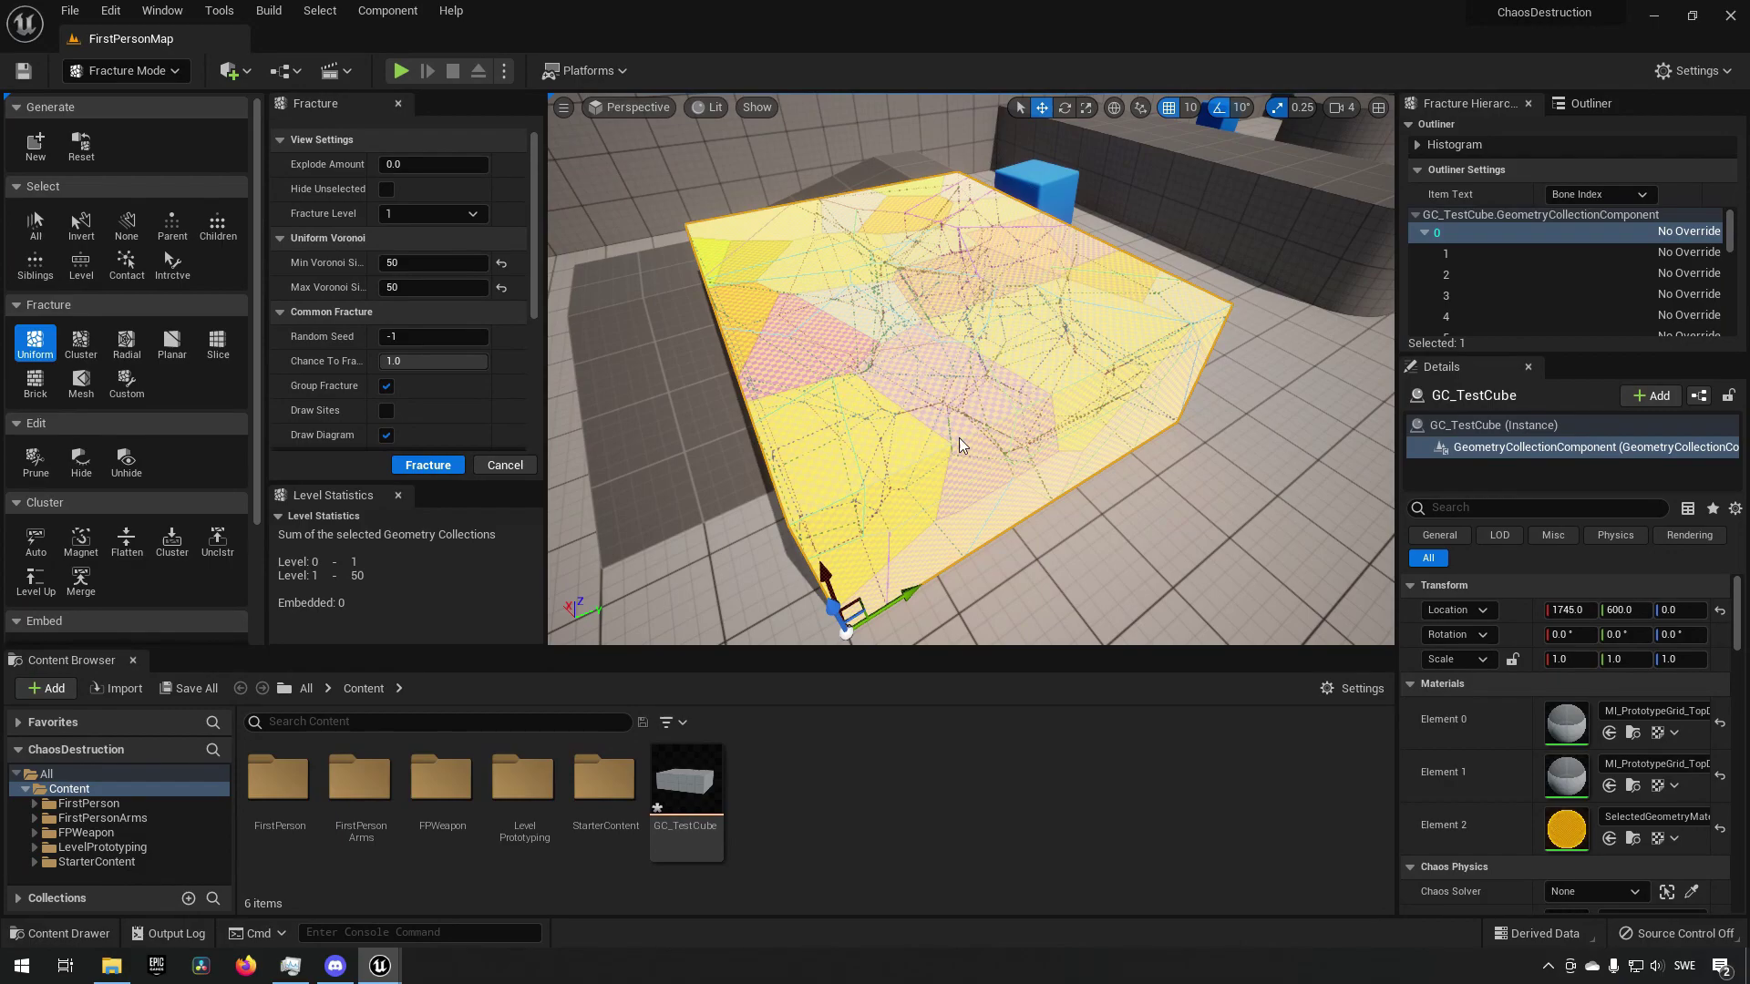
key("shift+s")
key("shift+s")
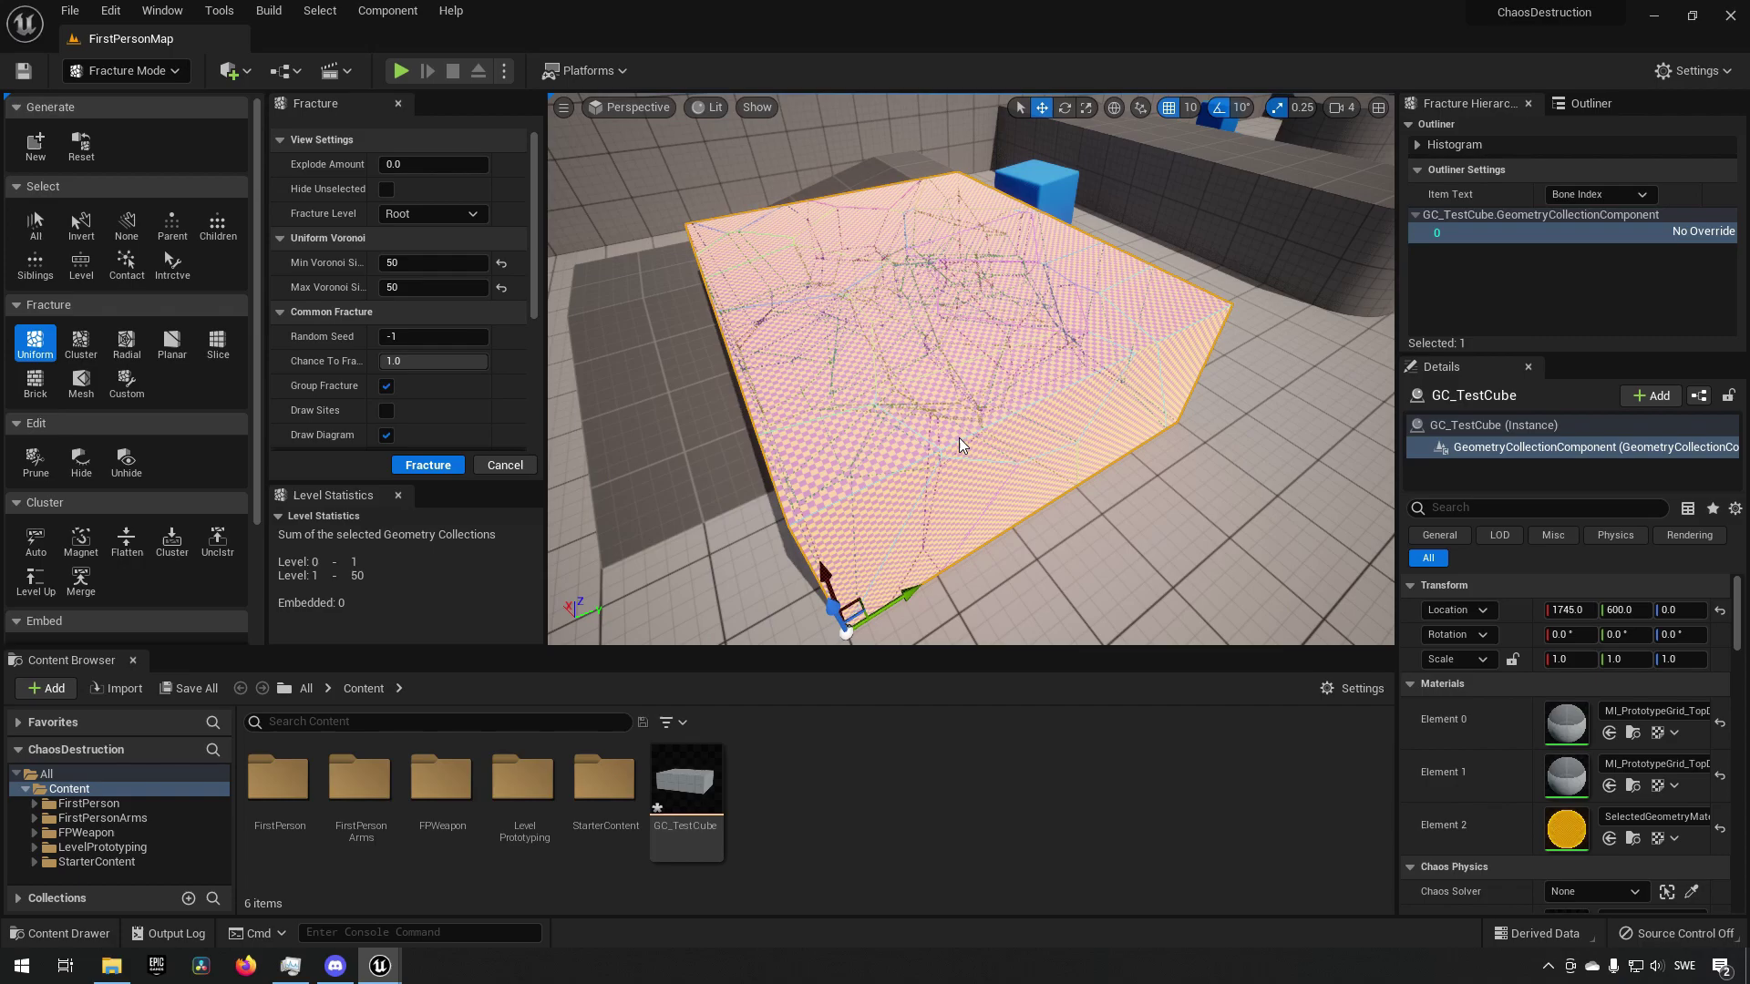
key("shift+s")
key("shift+s")
key("shift+s")
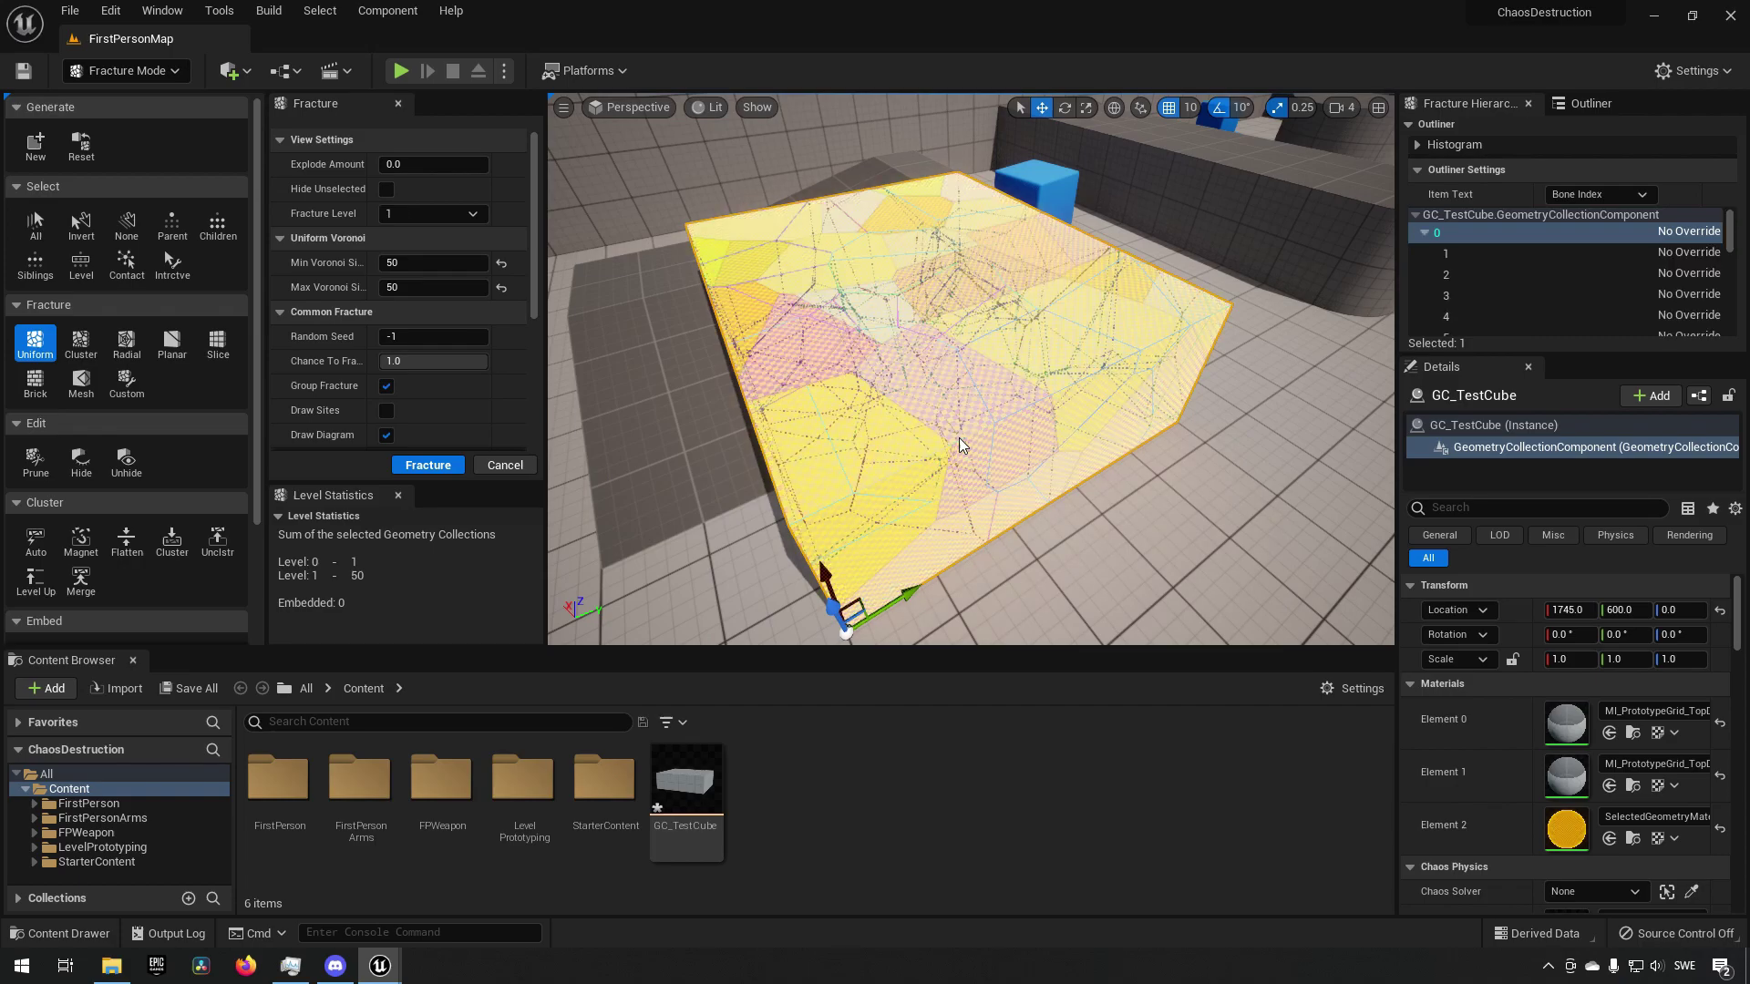
key("Page_Down")
key("Page_Down")
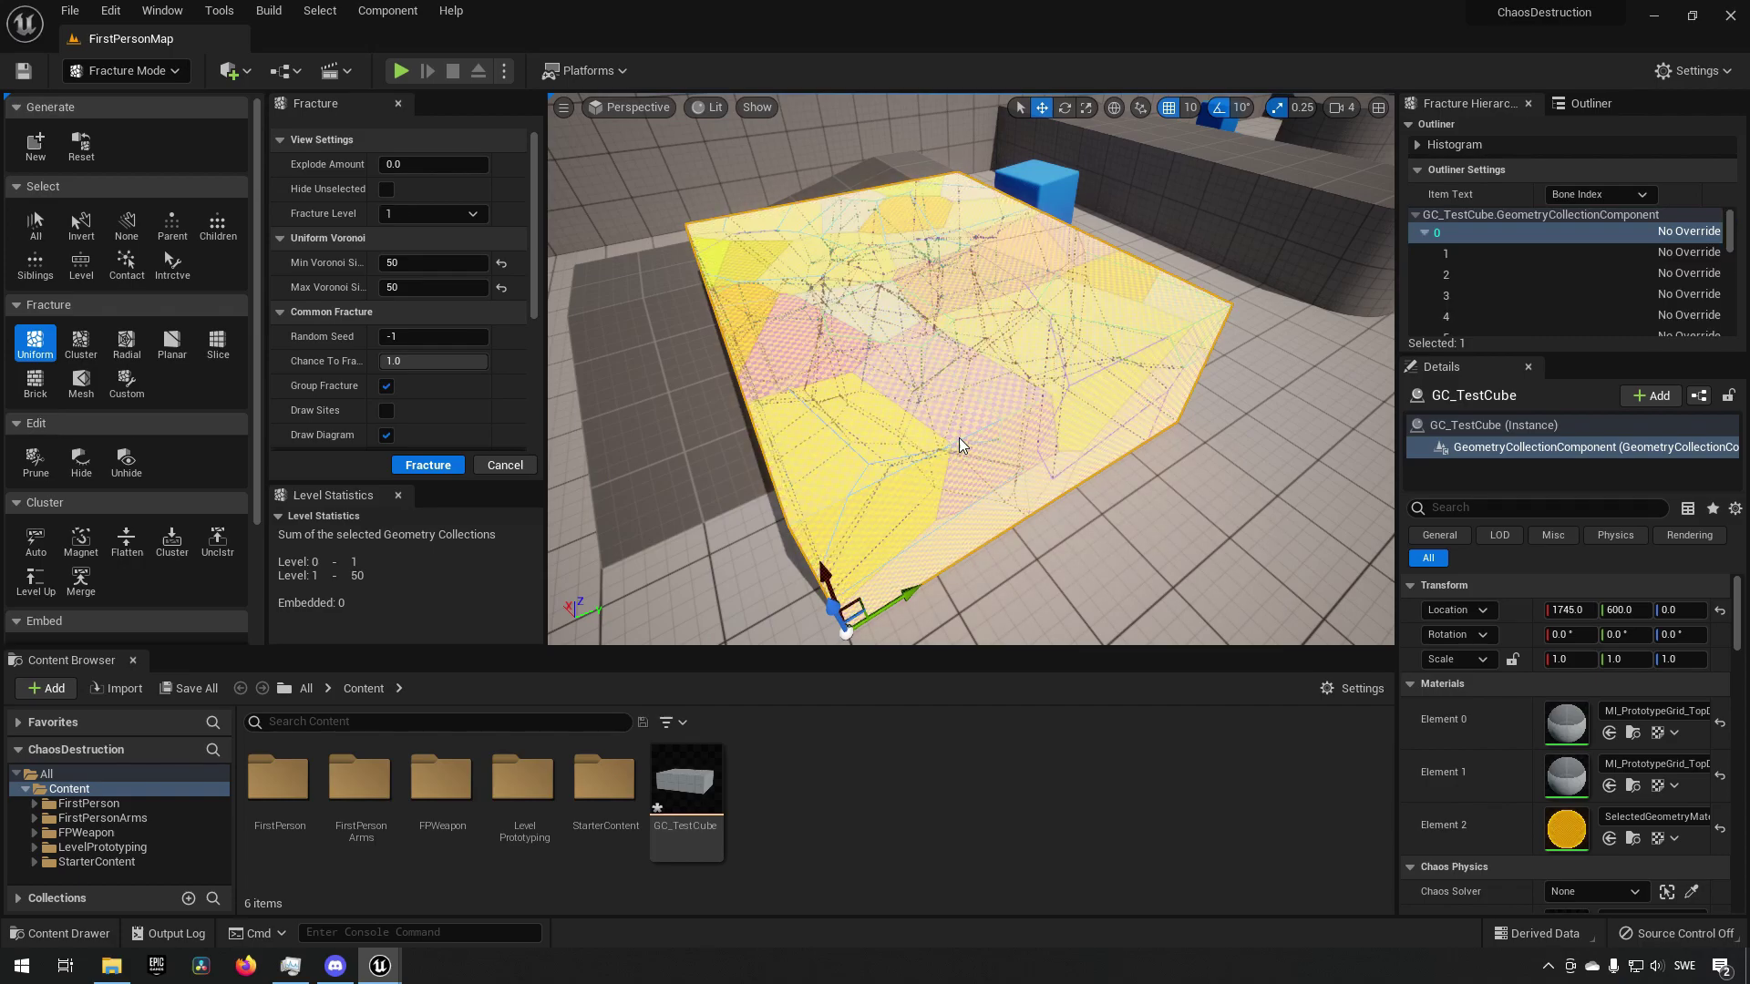
key("Page_Up")
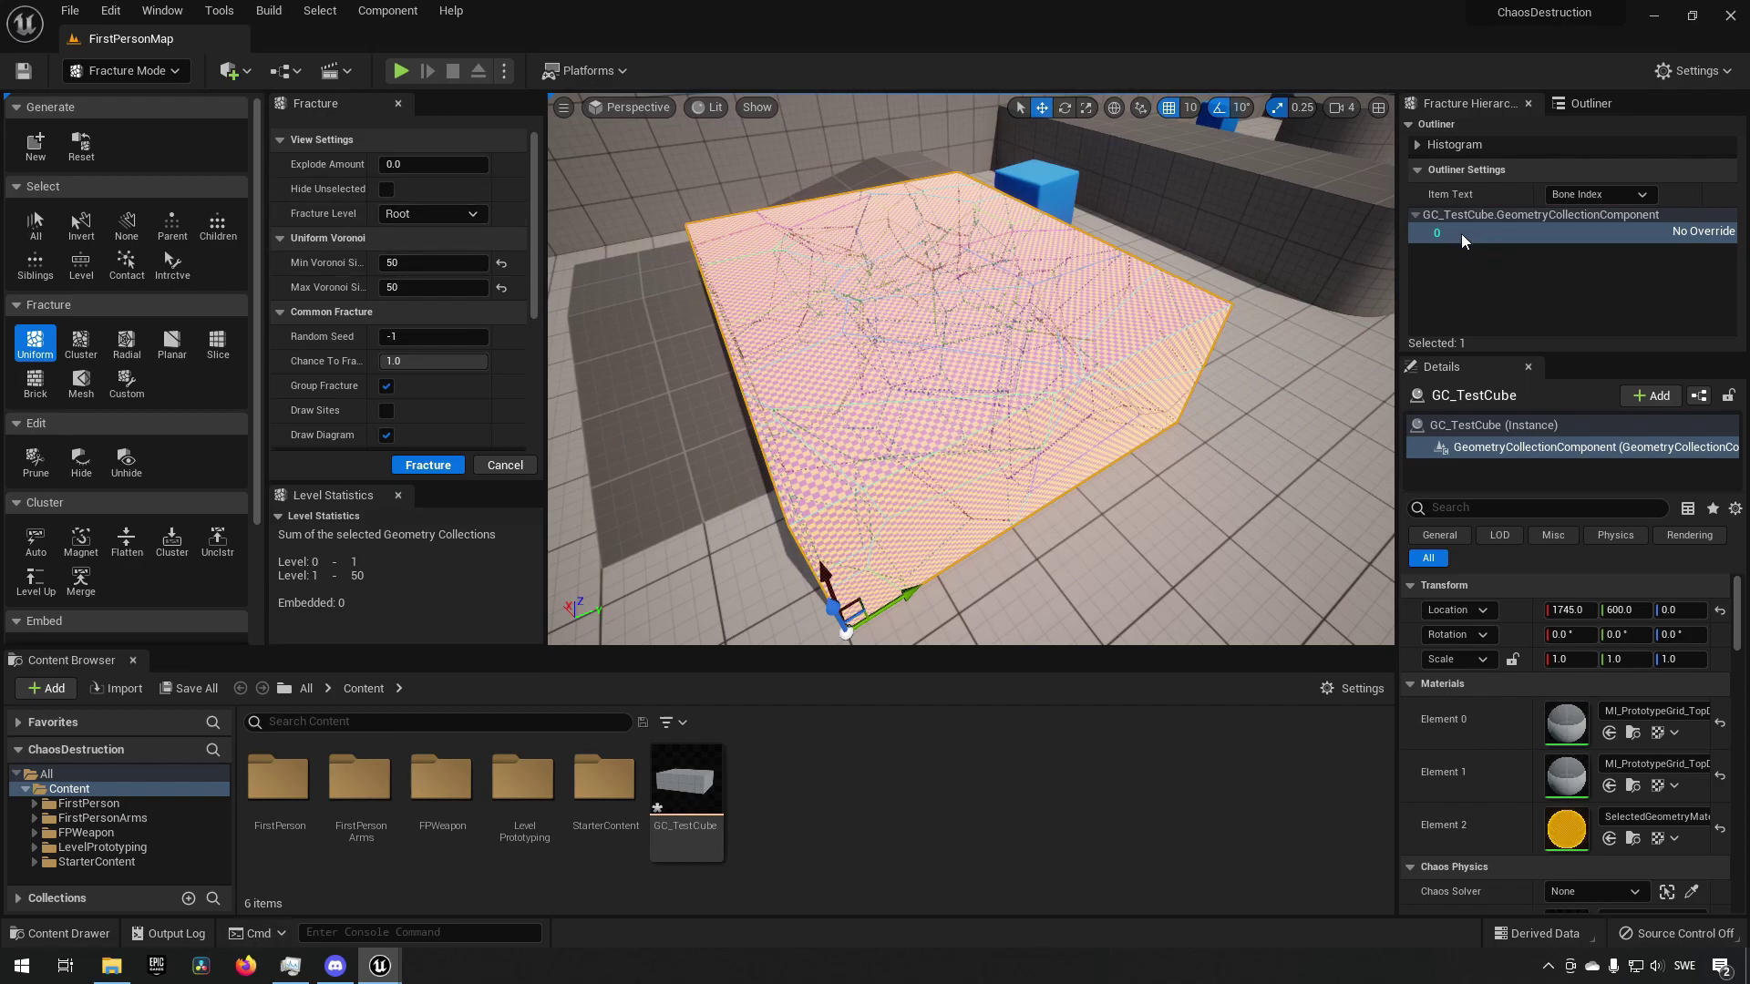
key("Page_Up")
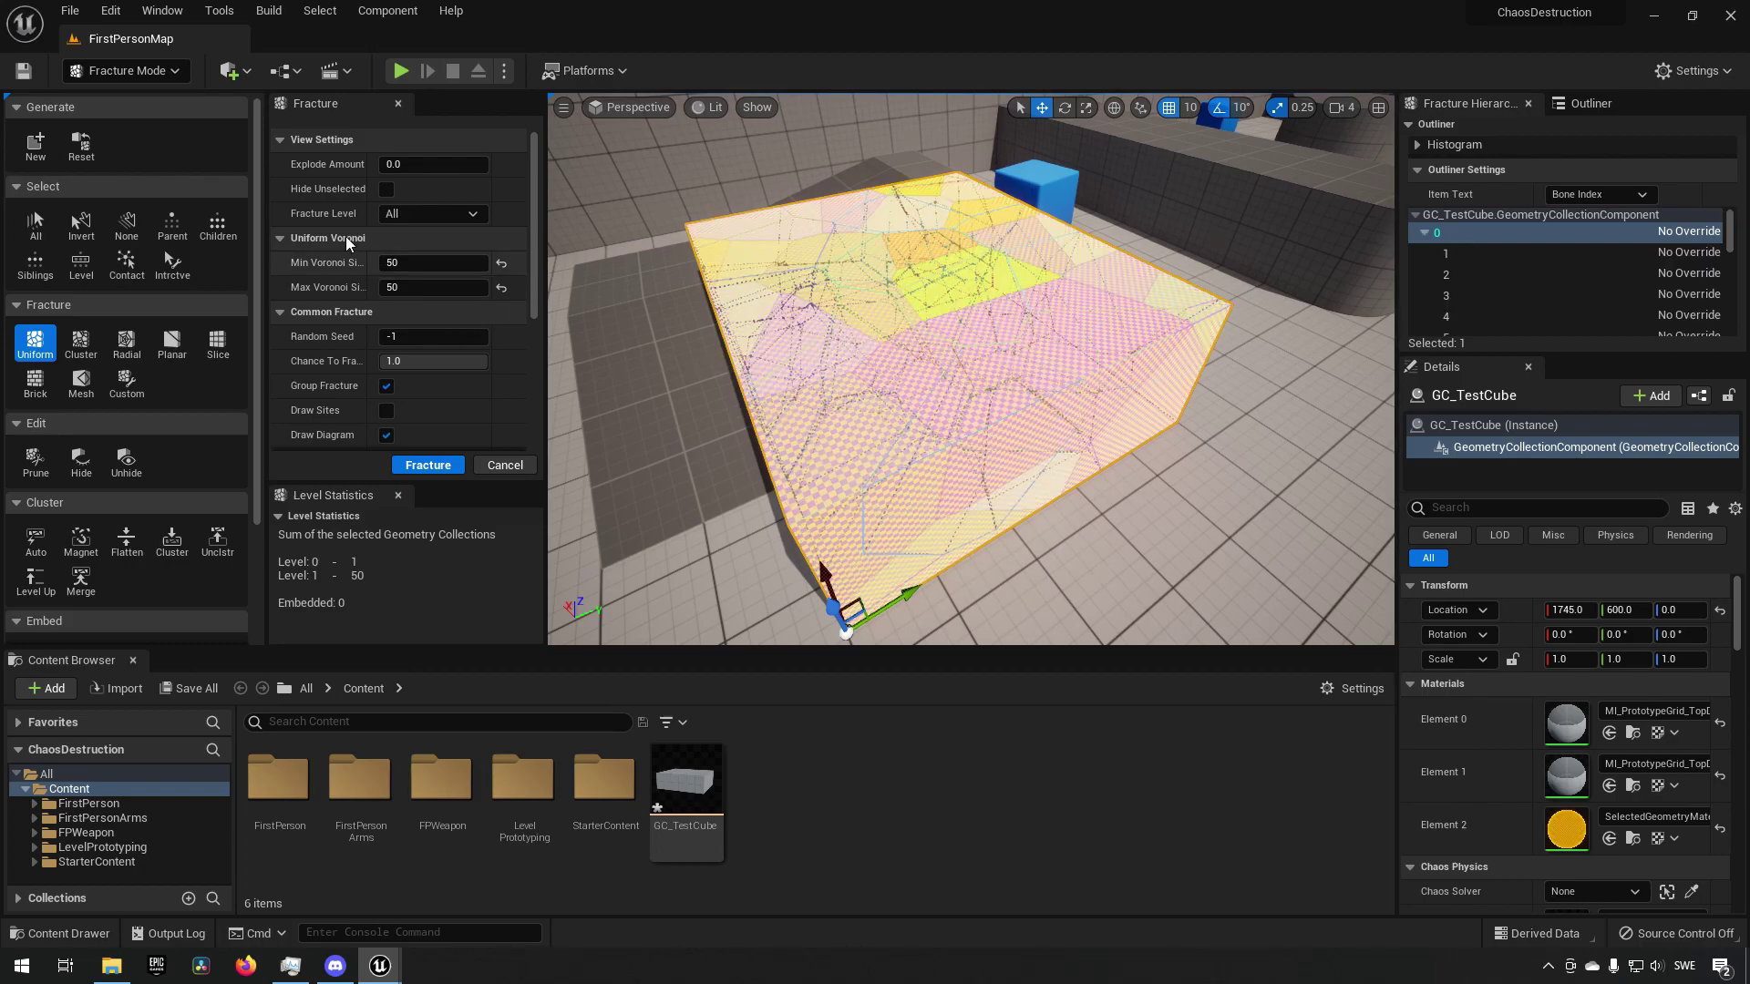
key("shift+w")
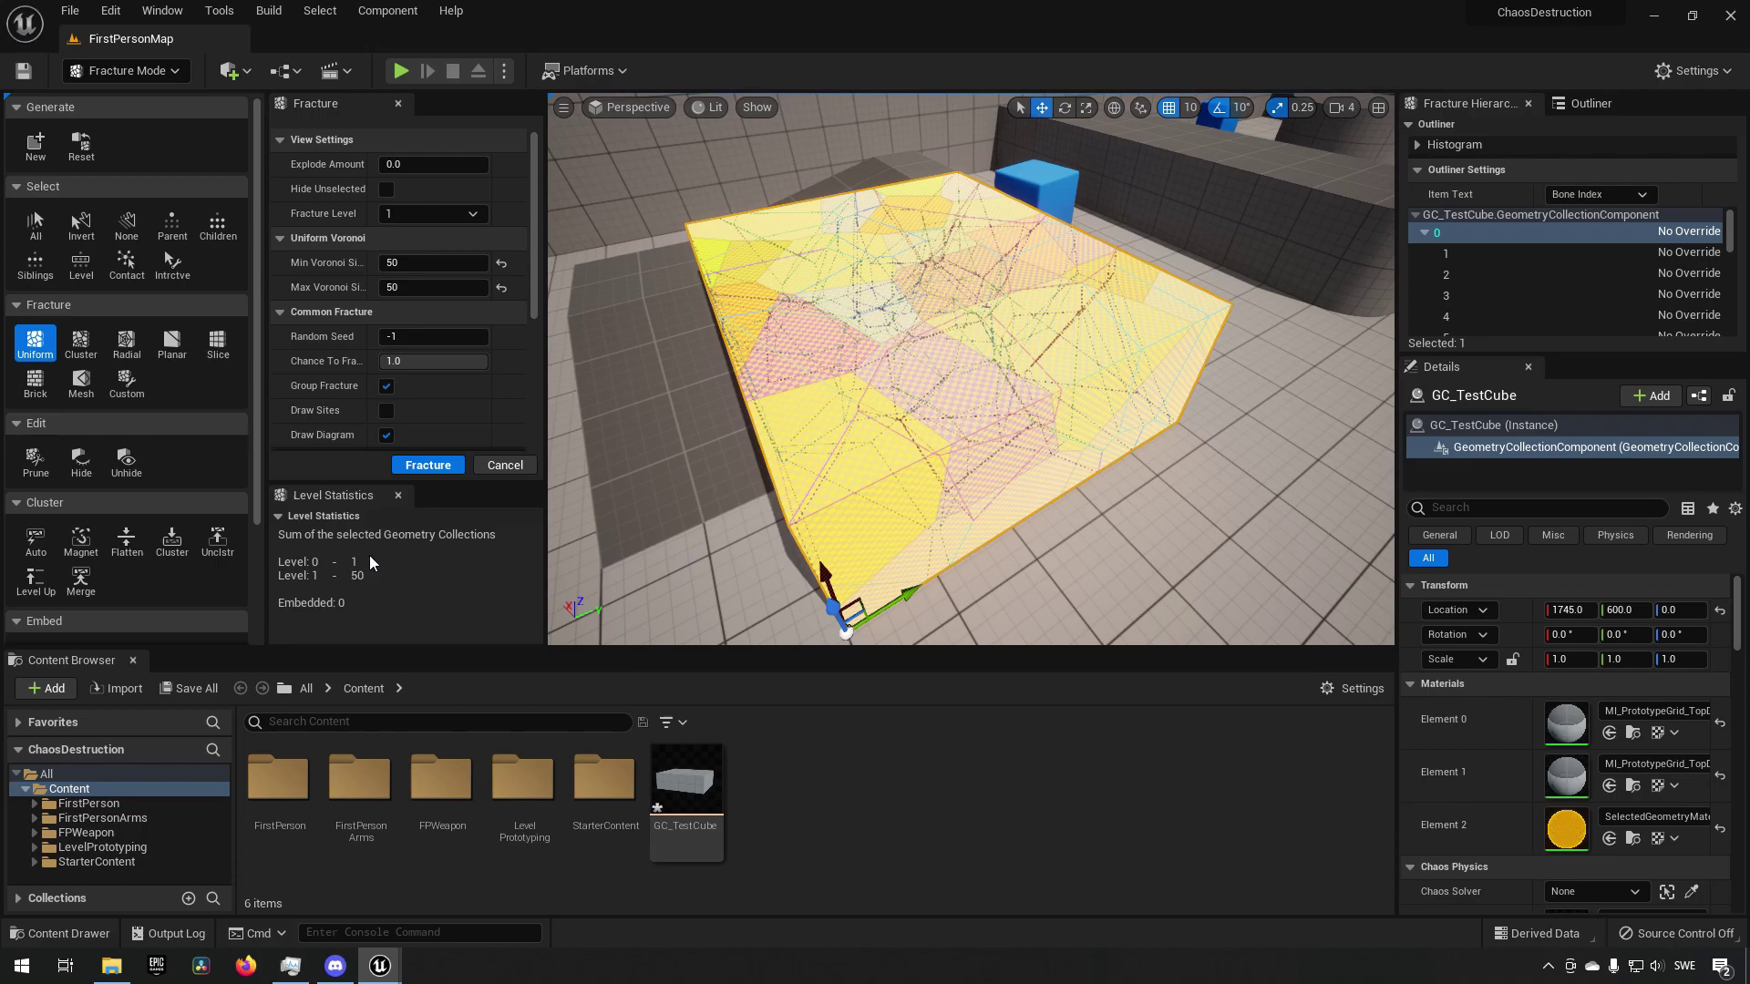
- Apply the Uniform fracture with 50 Voronoi sites again to break GC_TestCube's level 1 pieces into smaller ones
scroll(1489, 273, "down", 10)
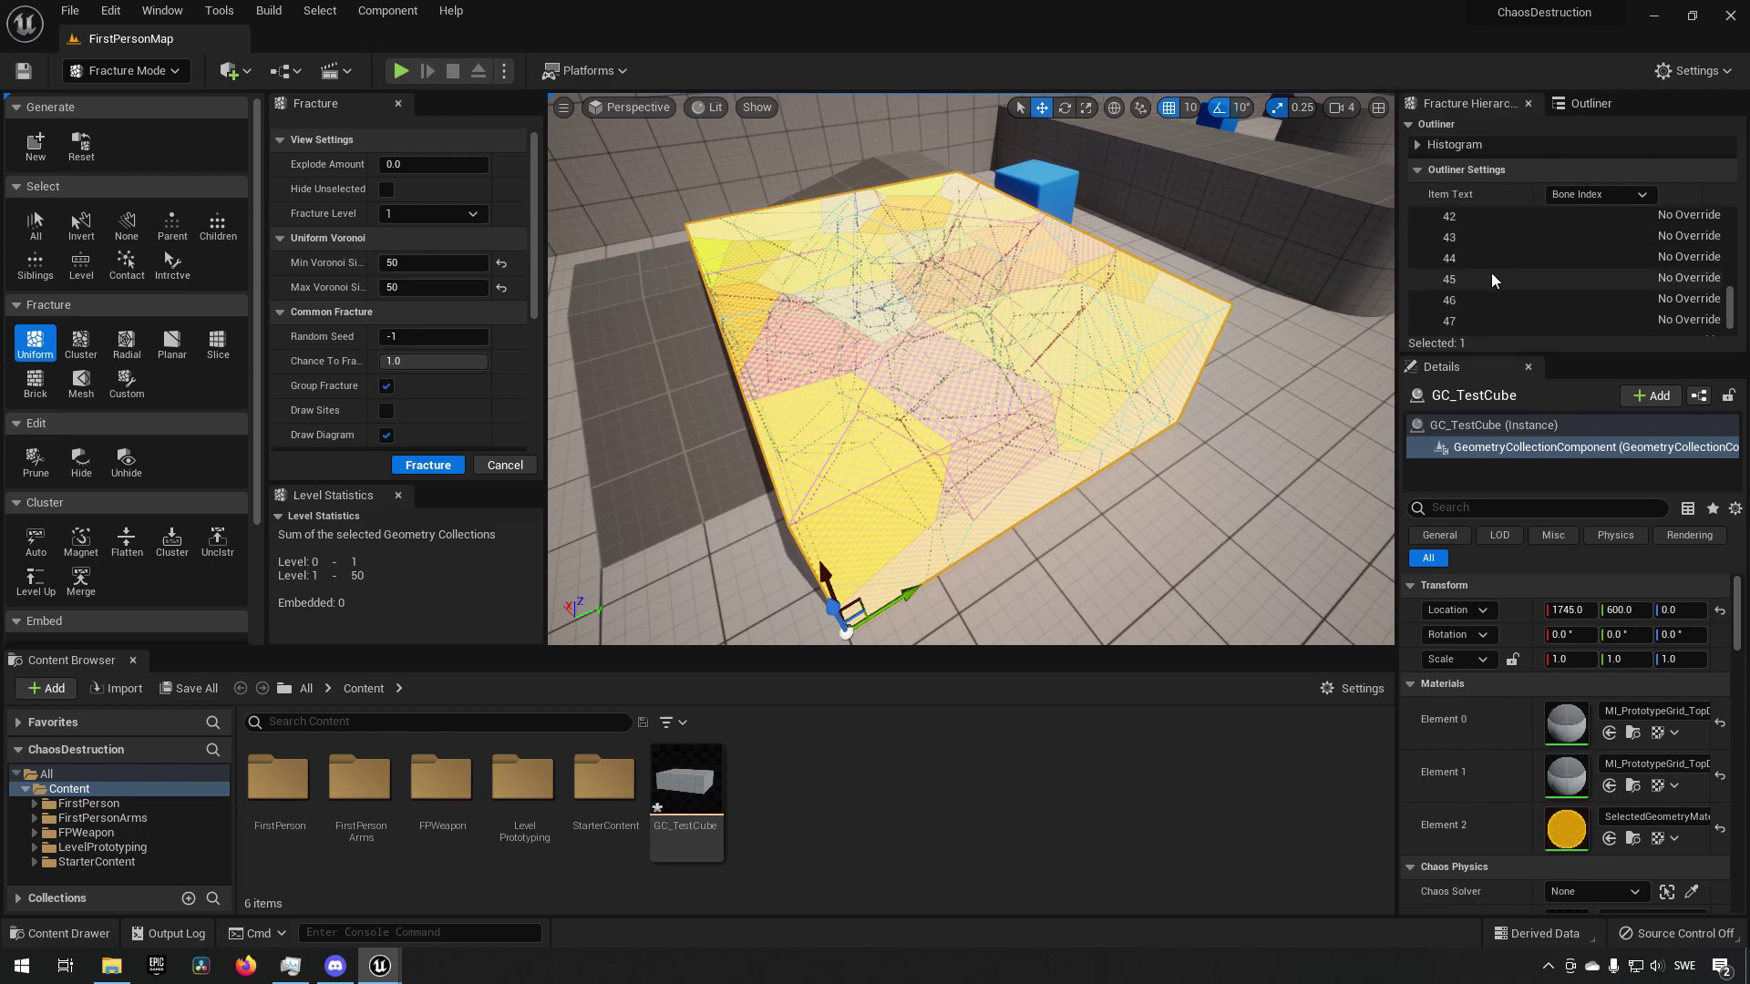
scroll(1491, 278, "up", 10)
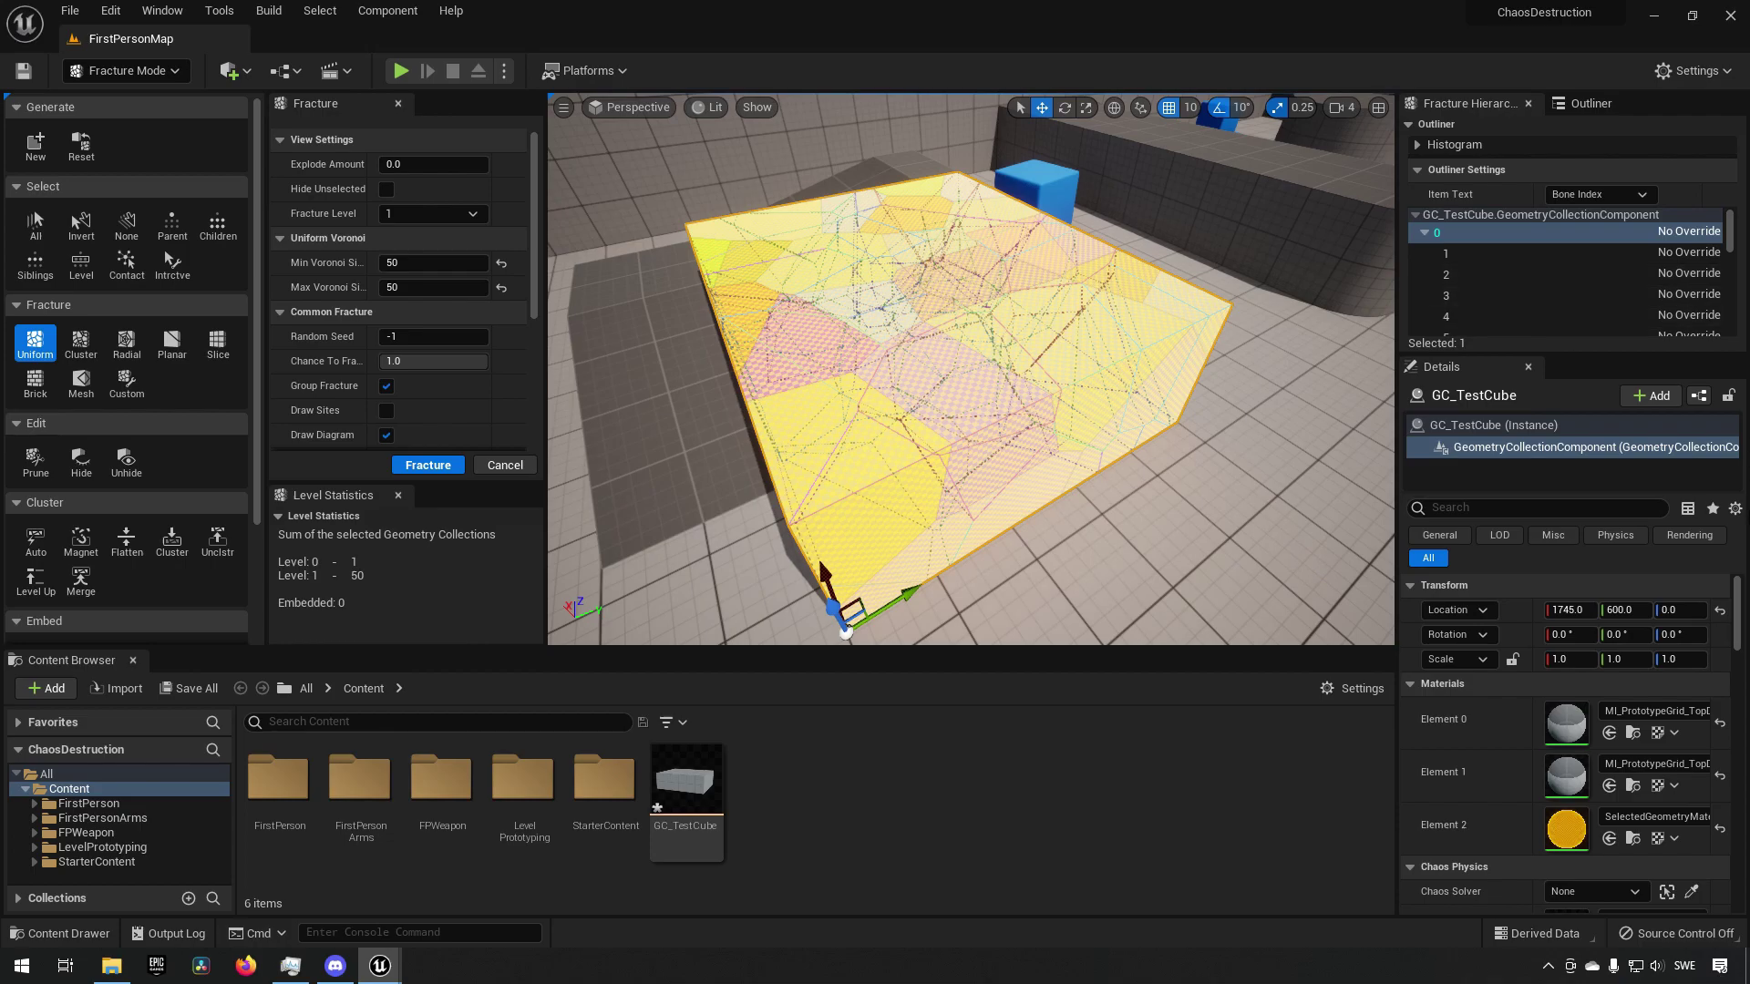
right_click_drag(1247, 360, 1030, 434)
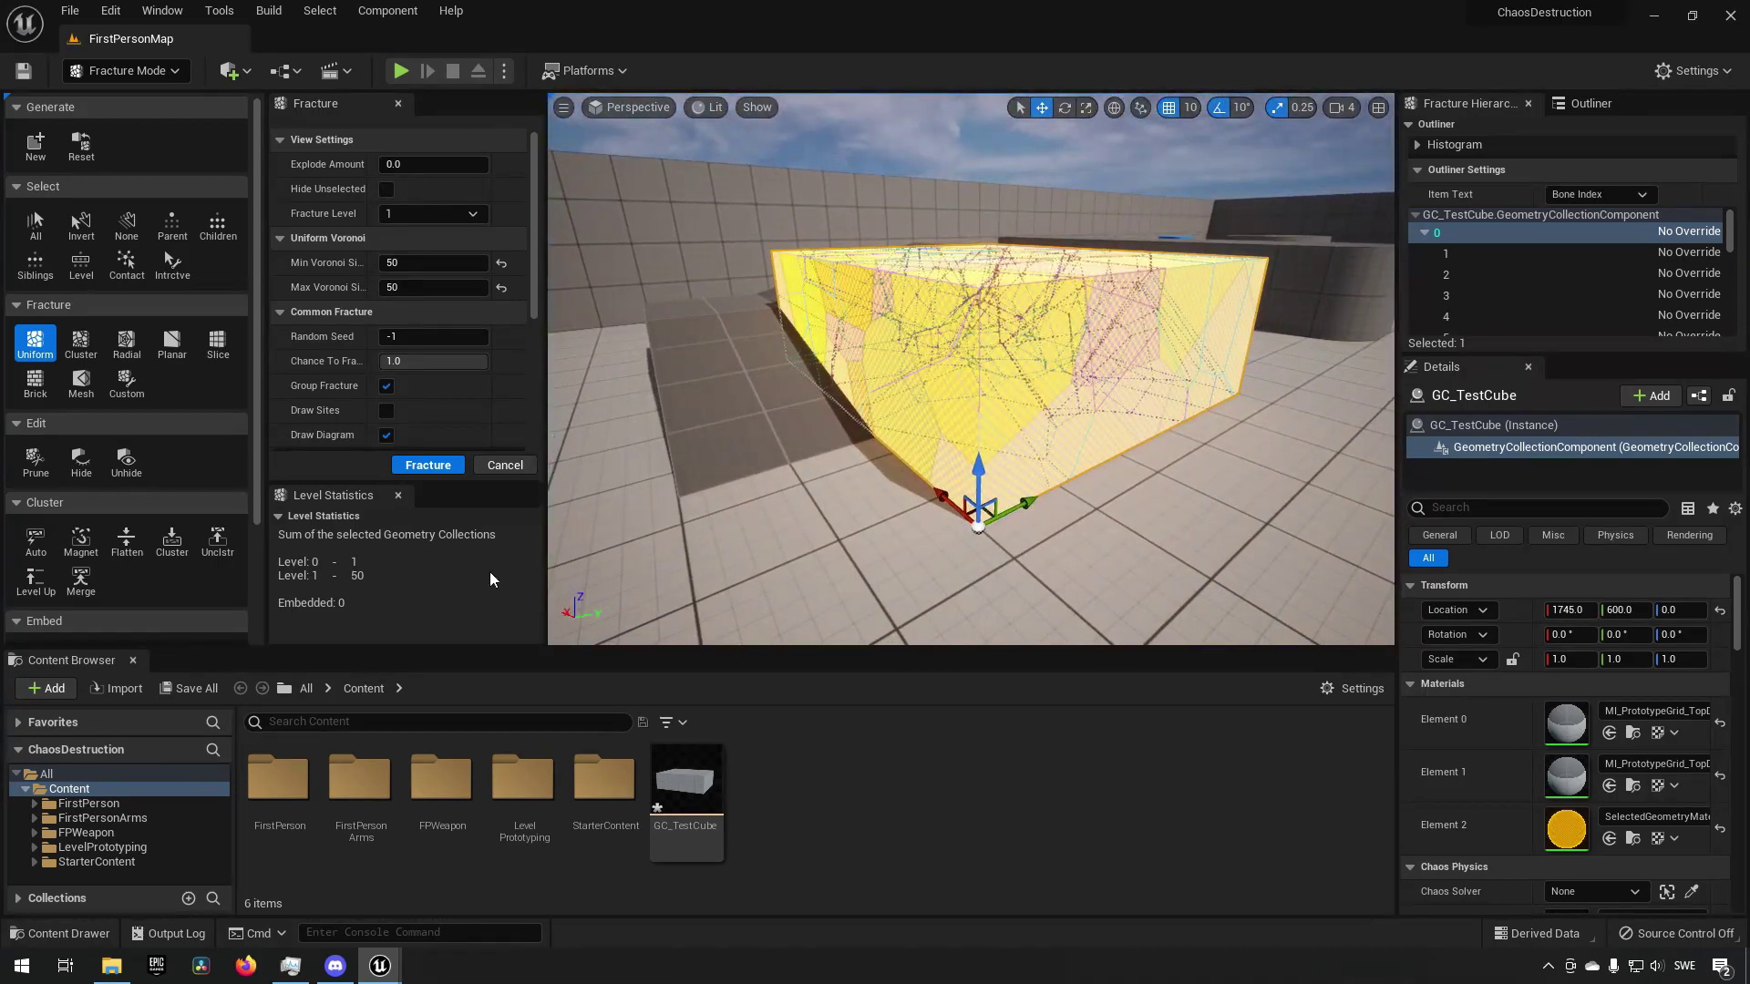
left_click(415, 466)
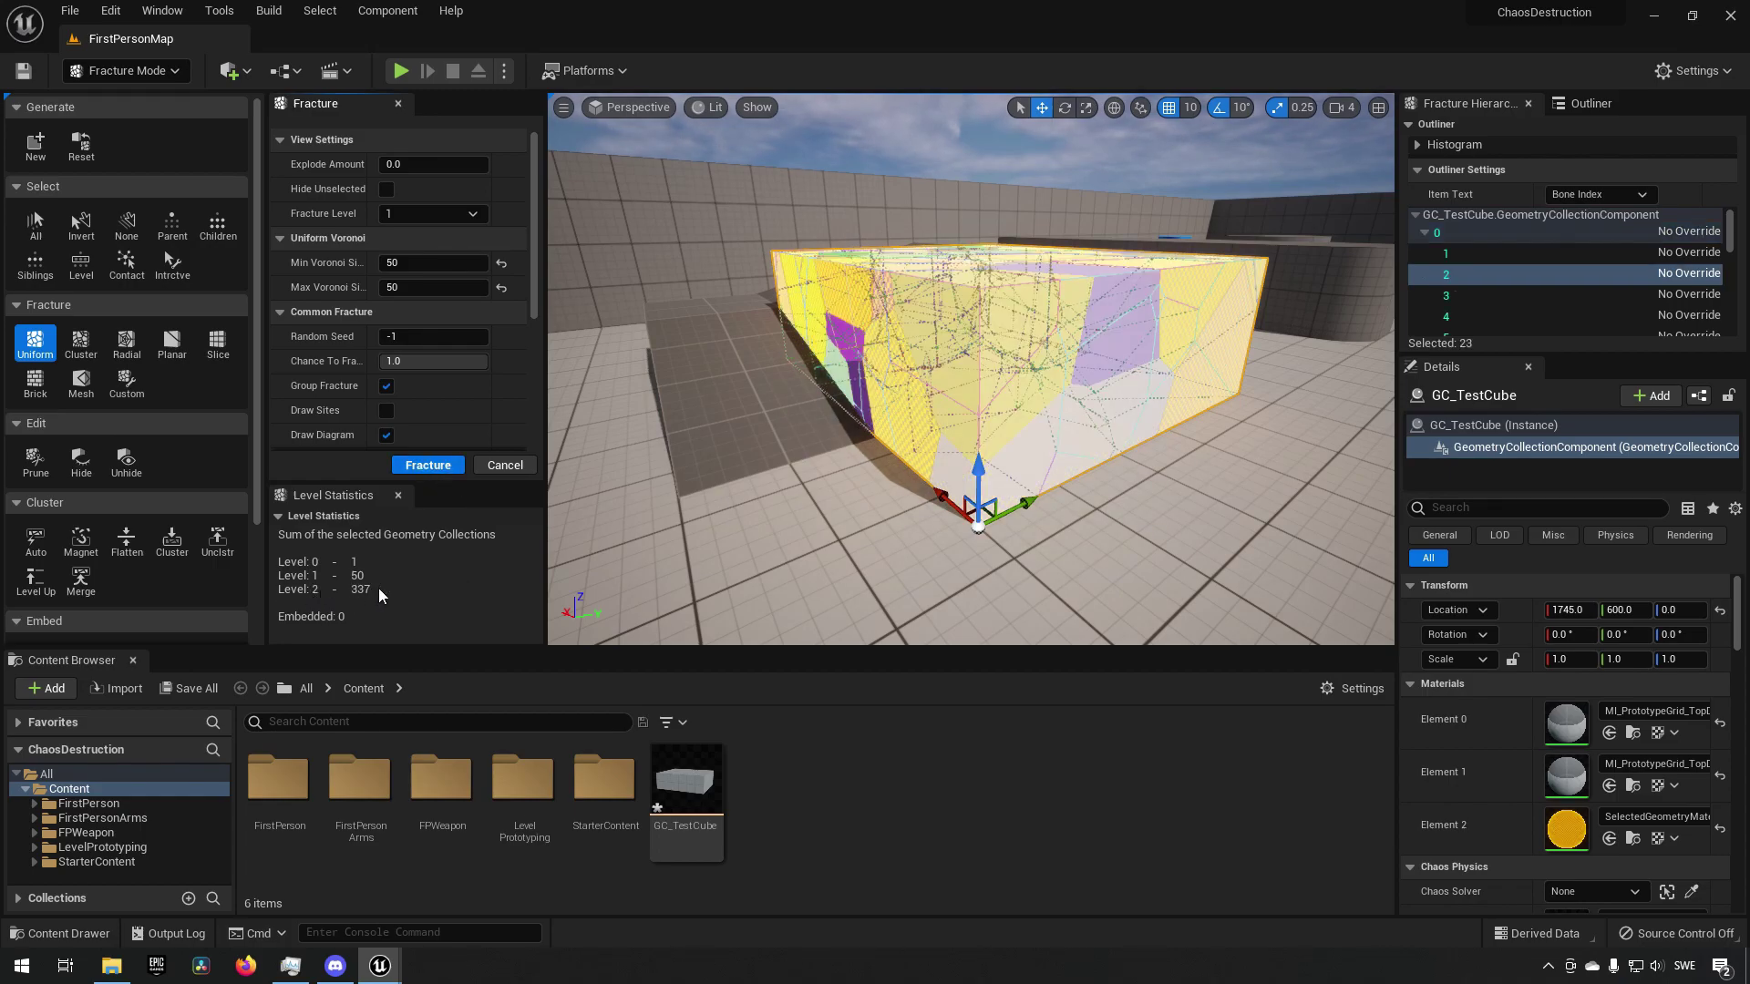
- Set the Fracture Level view to Level 2 and look closely at the cube's smaller pieces
right_click_drag(922, 510, 926, 567)
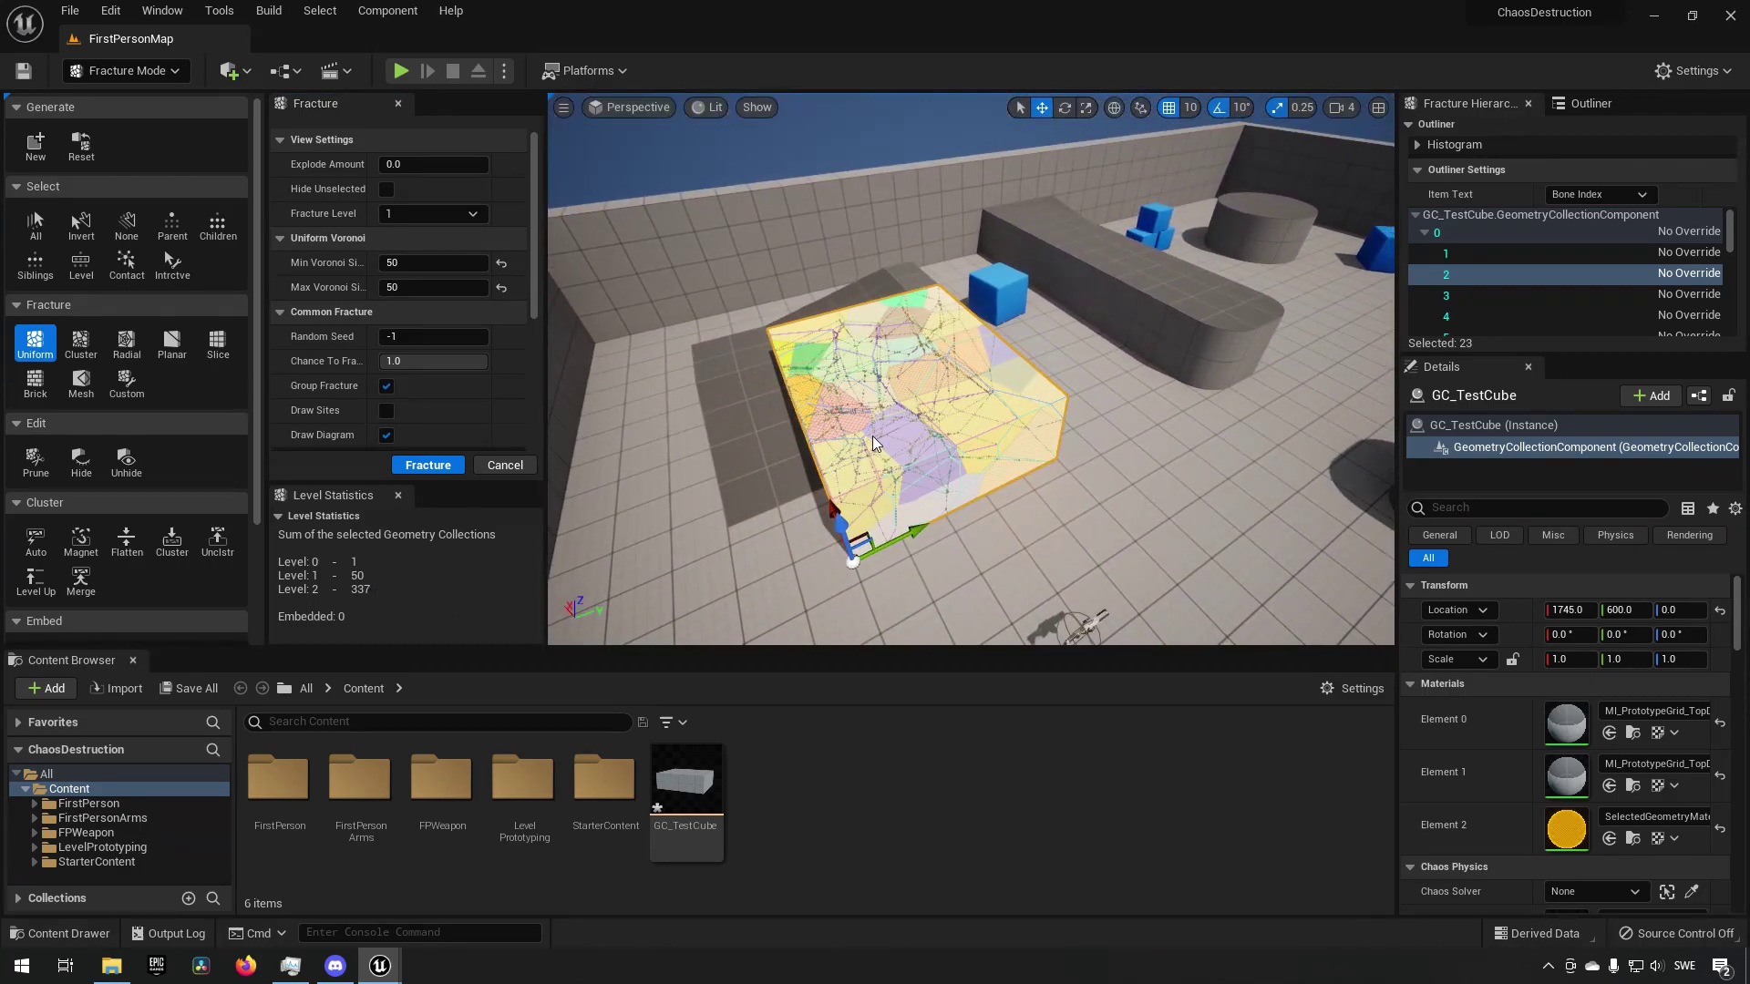
left_click(440, 214)
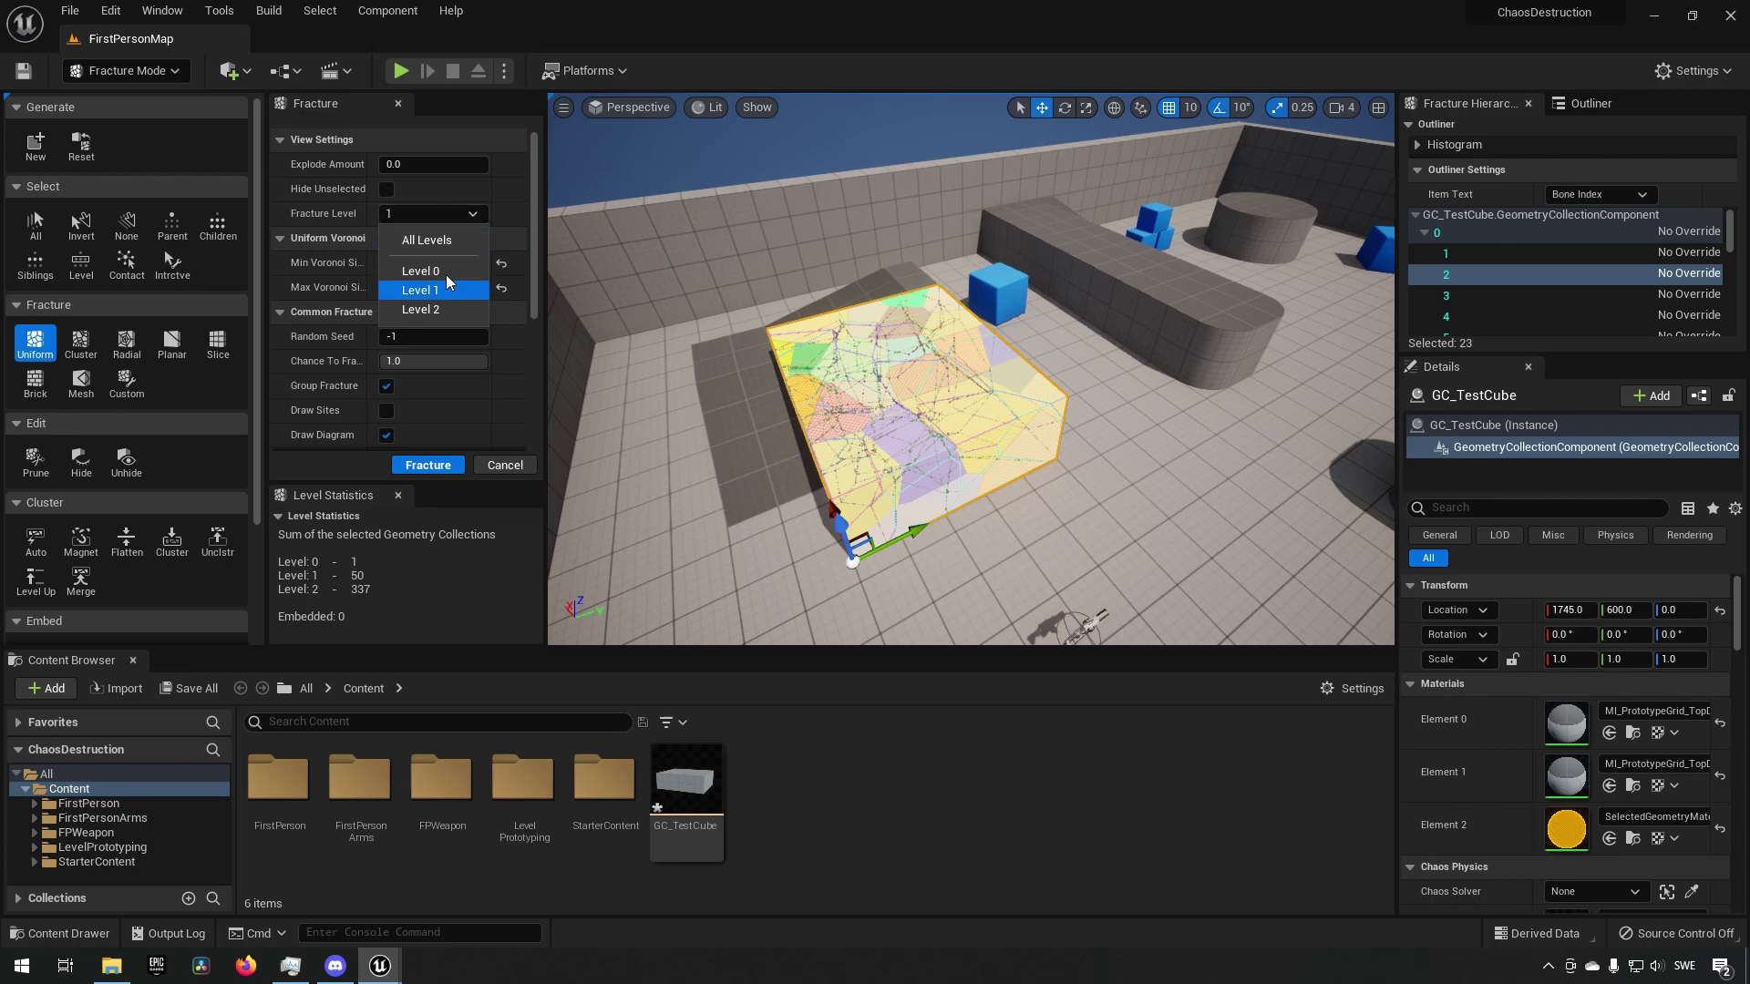
left_click(451, 310)
right_click_drag(971, 432, 942, 425)
scroll(944, 426, "up", 4)
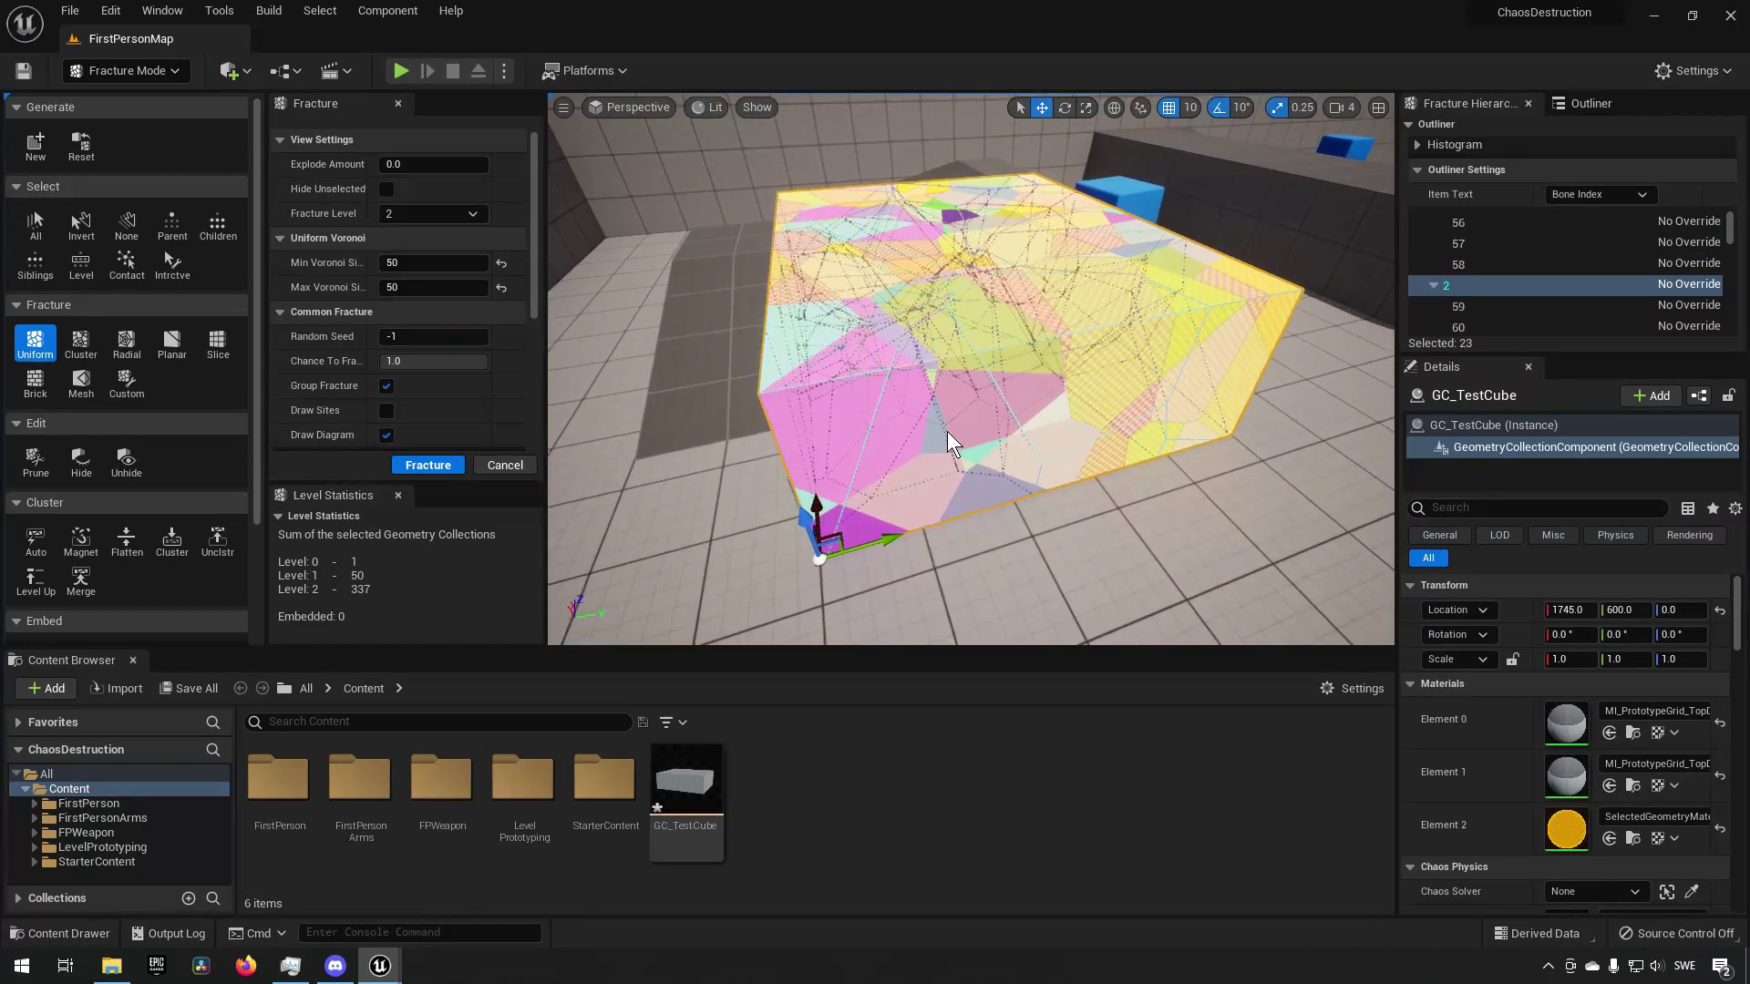
- Raise the Explode Amount to 0.3 to inspect the separated level 2 pieces
key("shift+e")
key("shift+e")
key("shift+e")
key("shift+e")
key("shift+e")
key("shift+e")
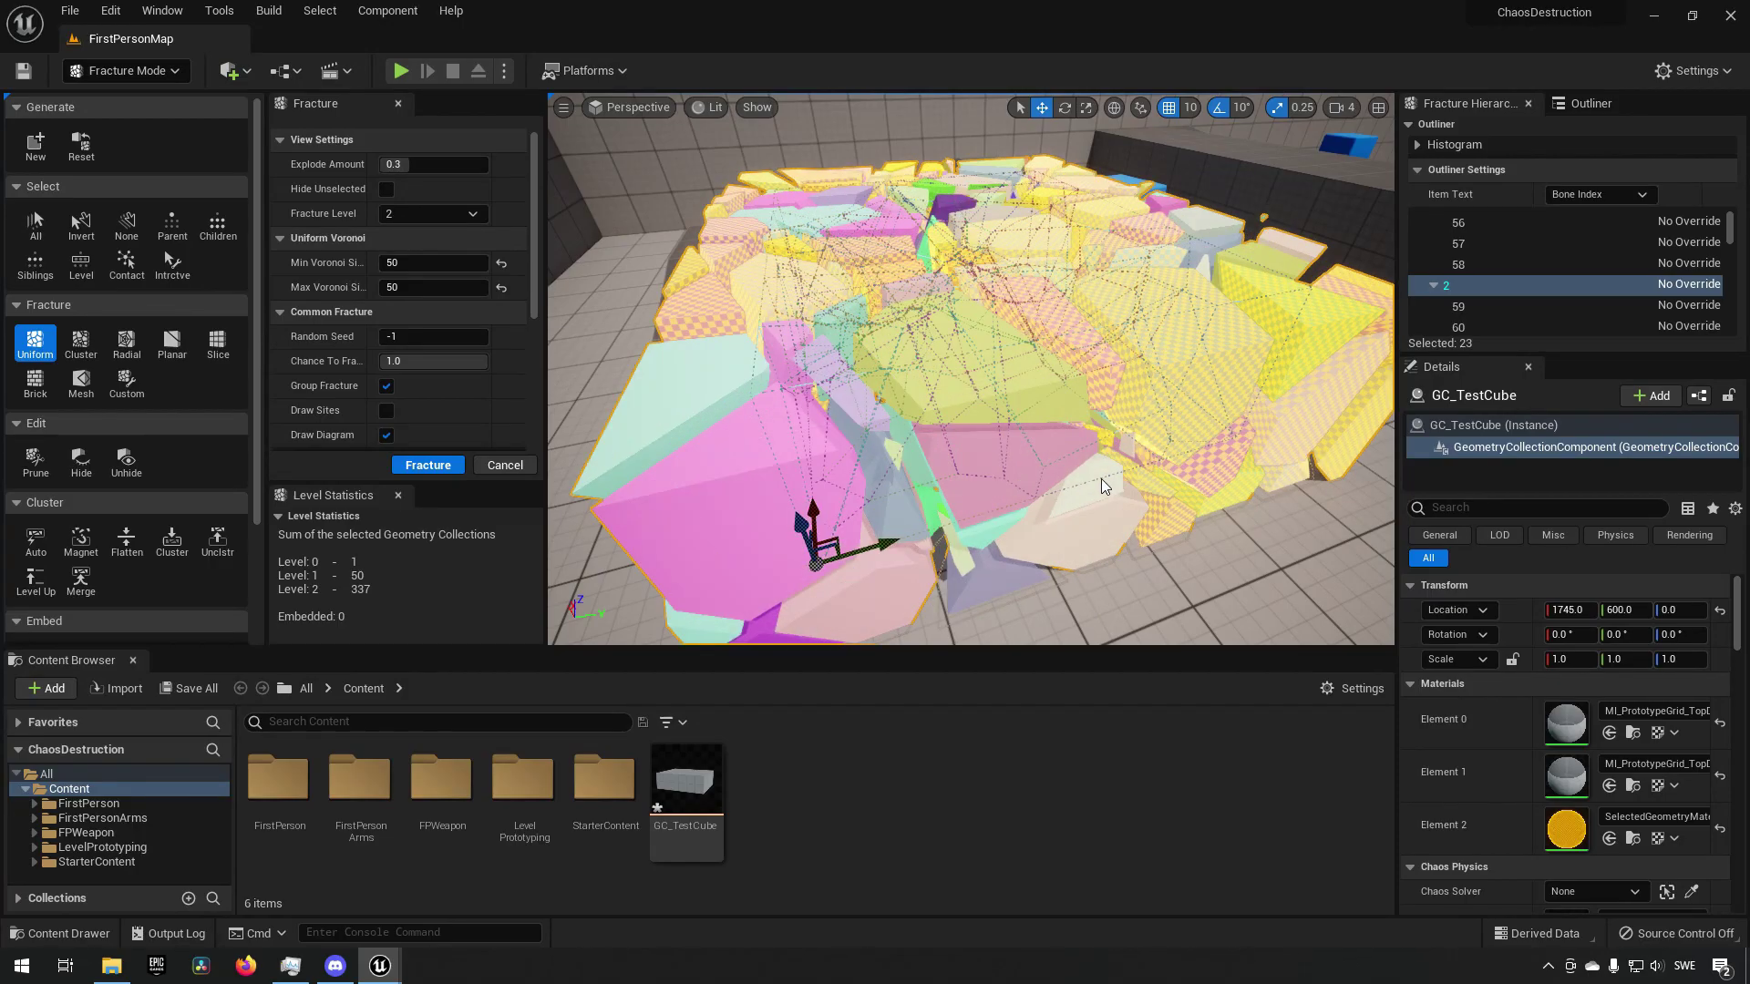
mouse_move(918, 403)
right_mouse_down()
mouse_move(1303, 432)
mouse_move(1042, 390)
mouse_move(958, 358)
mouse_move(910, 403)
right_mouse_up()
- Lower the Explode Amount to 0.0 to close the level 2 pieces back into the solid block
key("shift+q")
key("shift+q")
key("shift+q")
key("shift+q")
key("shift+q")
key("shift+q")
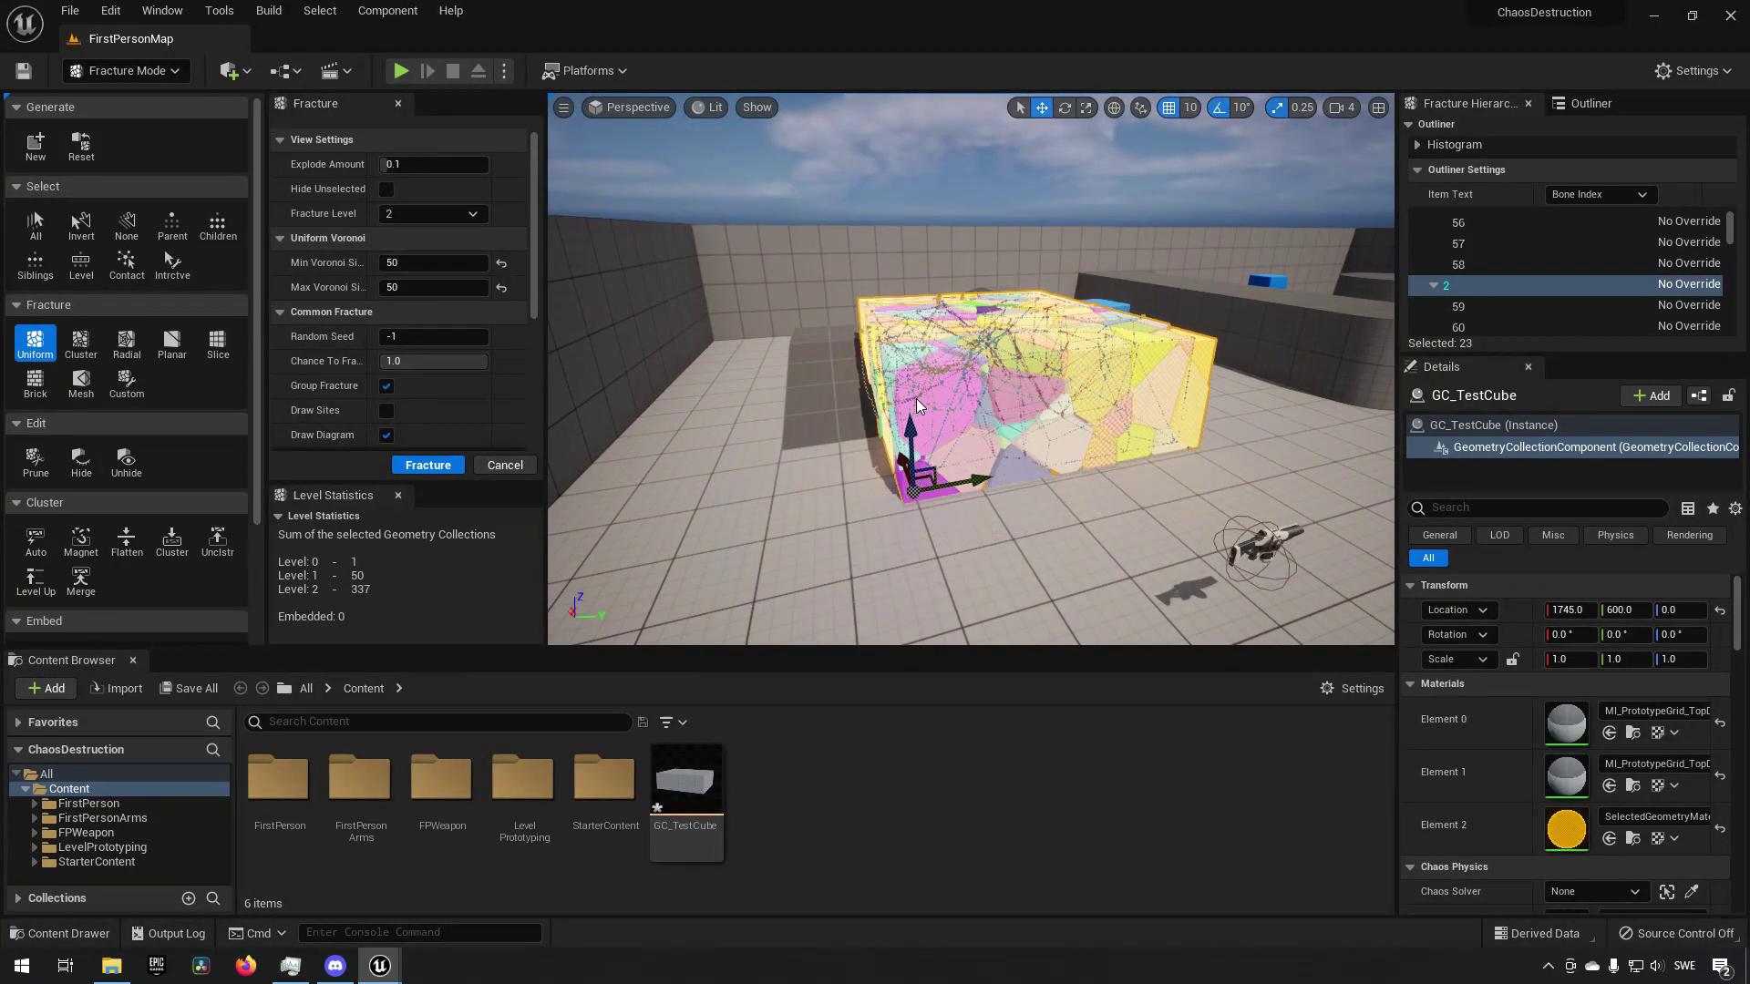
right_click_drag(986, 475, 1010, 450)
scroll(1009, 451, "up", 5)
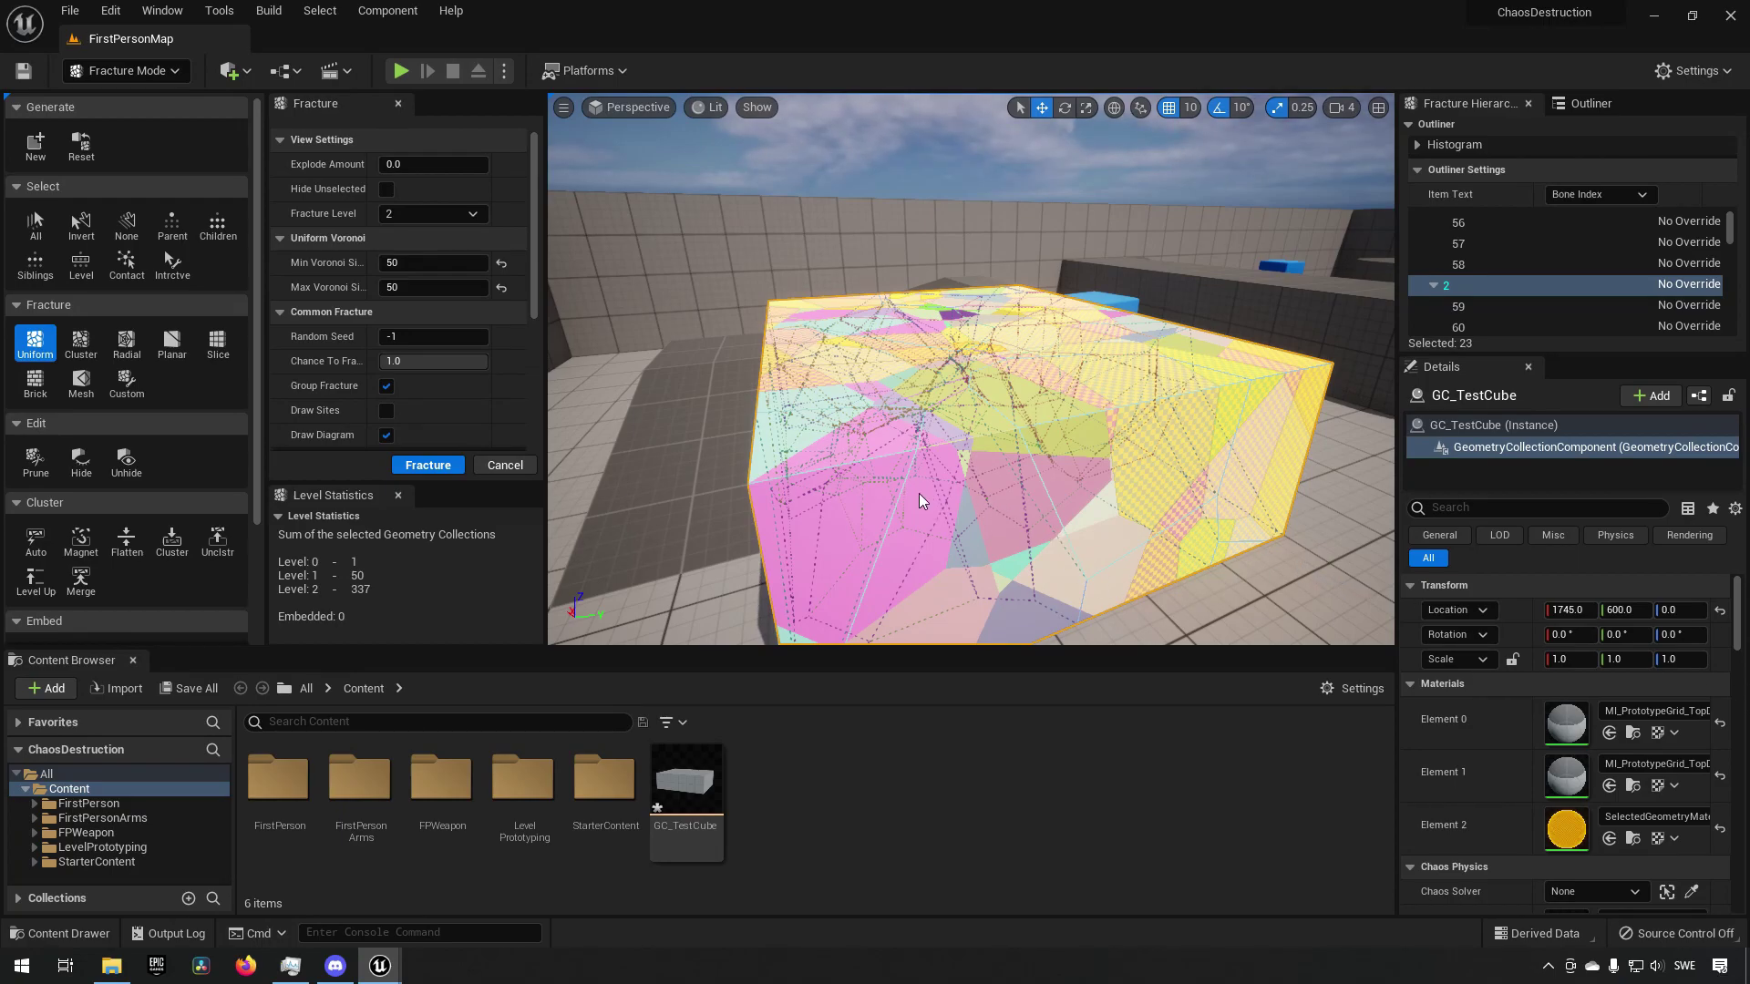
- Try selecting all bones and clearing the selection, and pick the single yellow piece at the cube's upper front edge
left_click(35, 228)
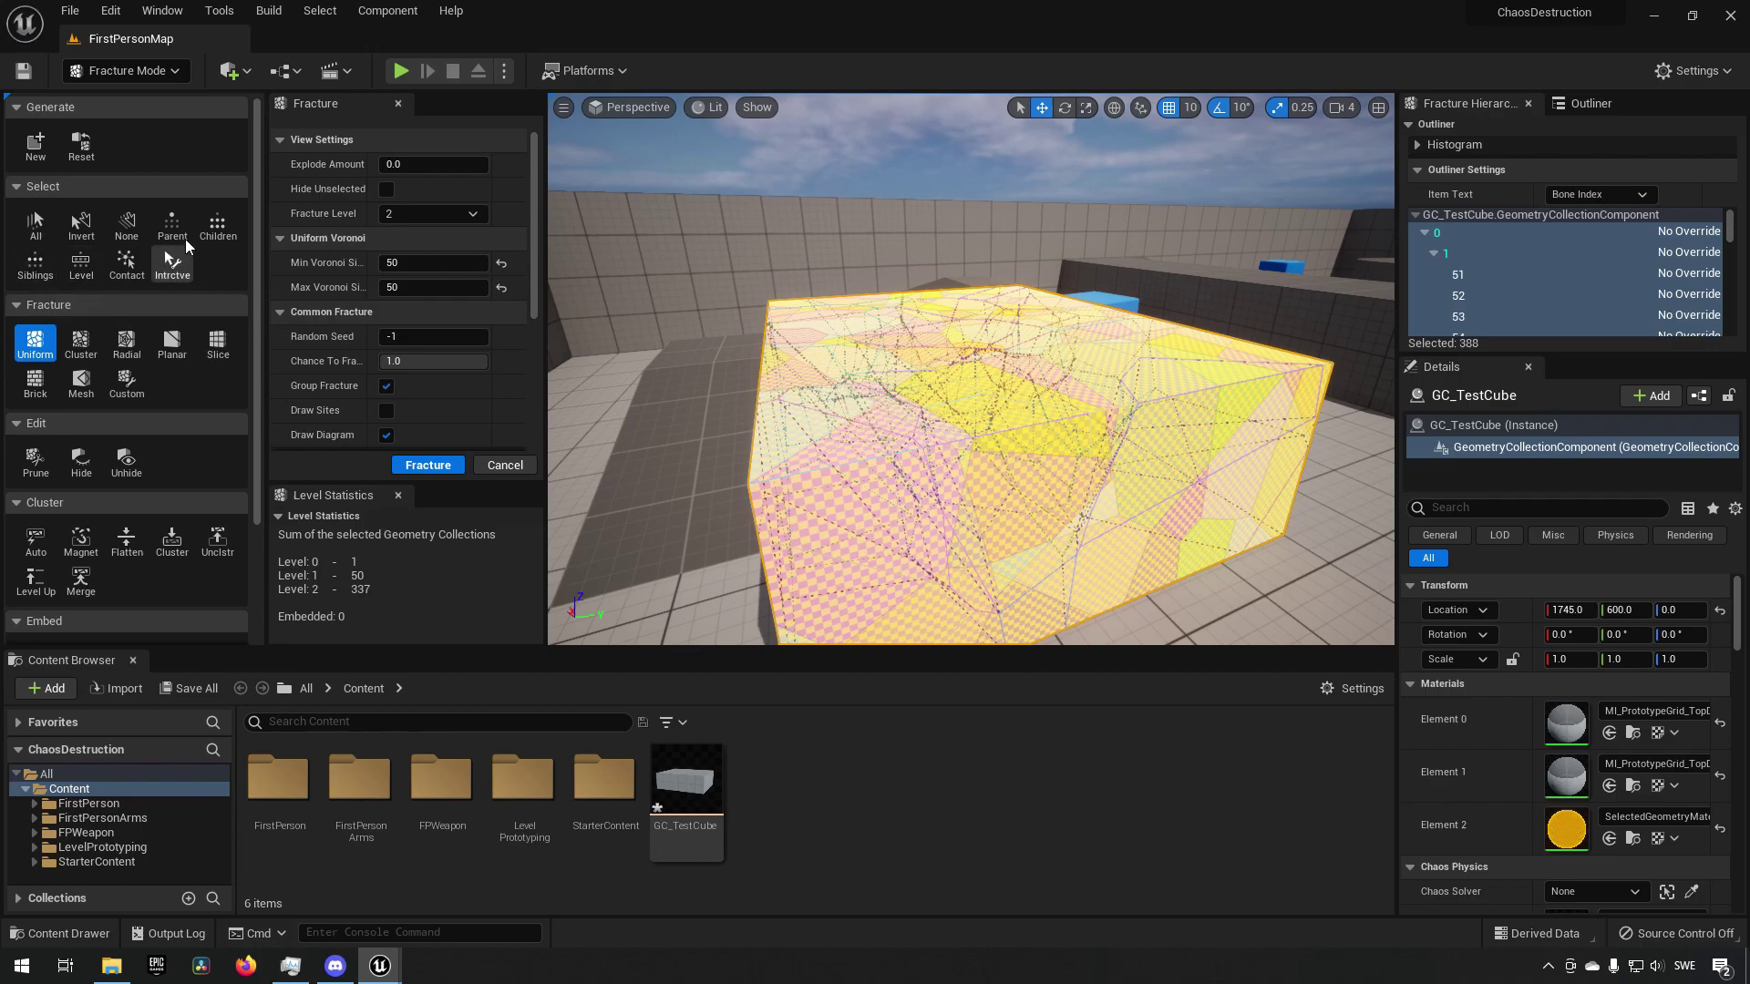
left_click(130, 224)
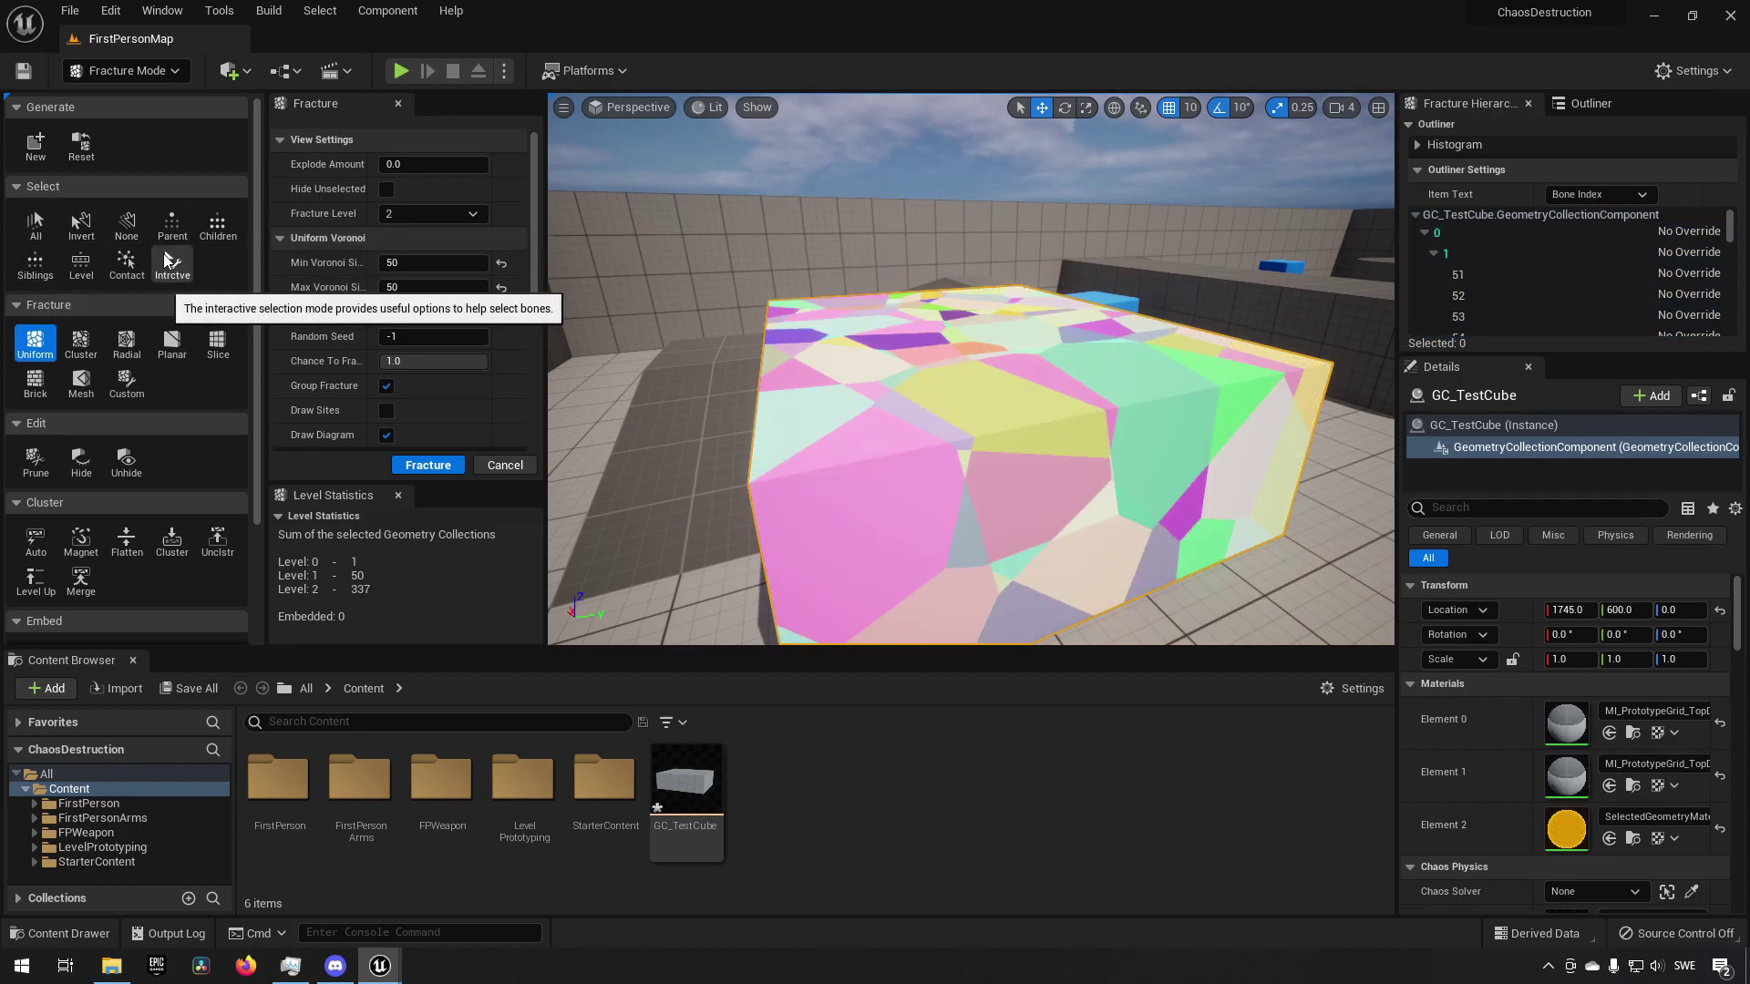
left_click(976, 414)
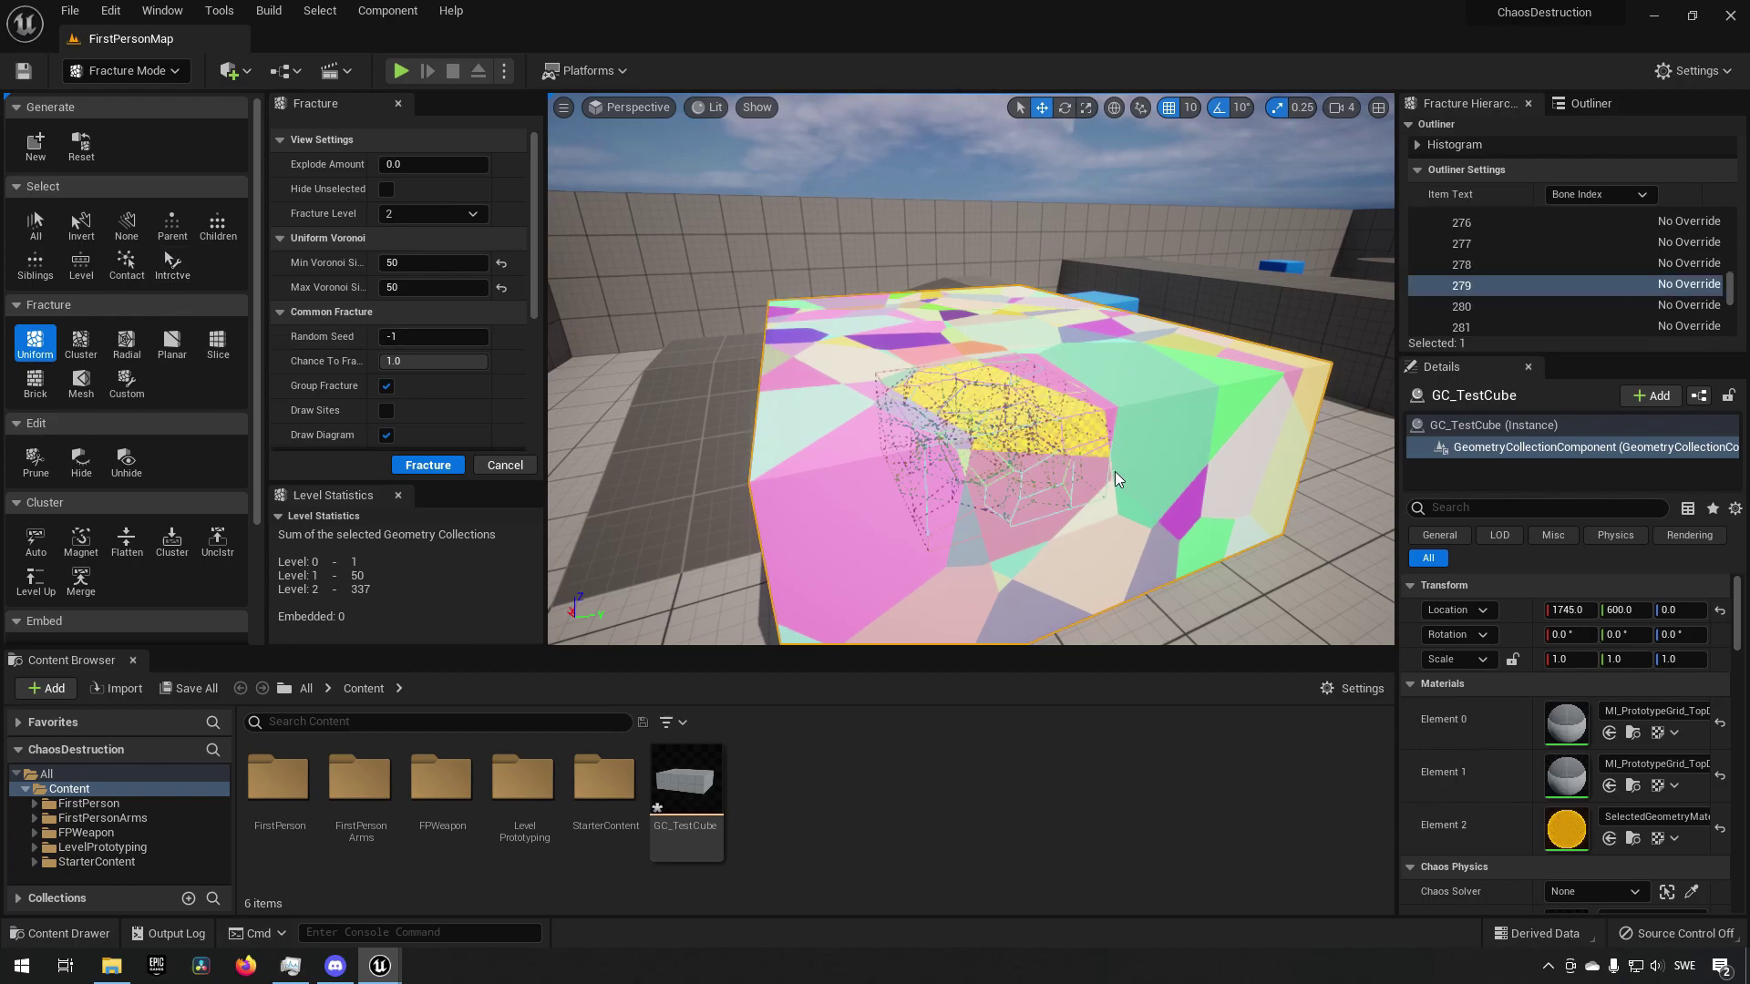
- Pick individual level 2 pieces on the cube's top face one at a time, including bone 182 and finally bone 340
scroll(1117, 407, "up", 6)
key("s")
right_click_drag(1151, 521, 1216, 589)
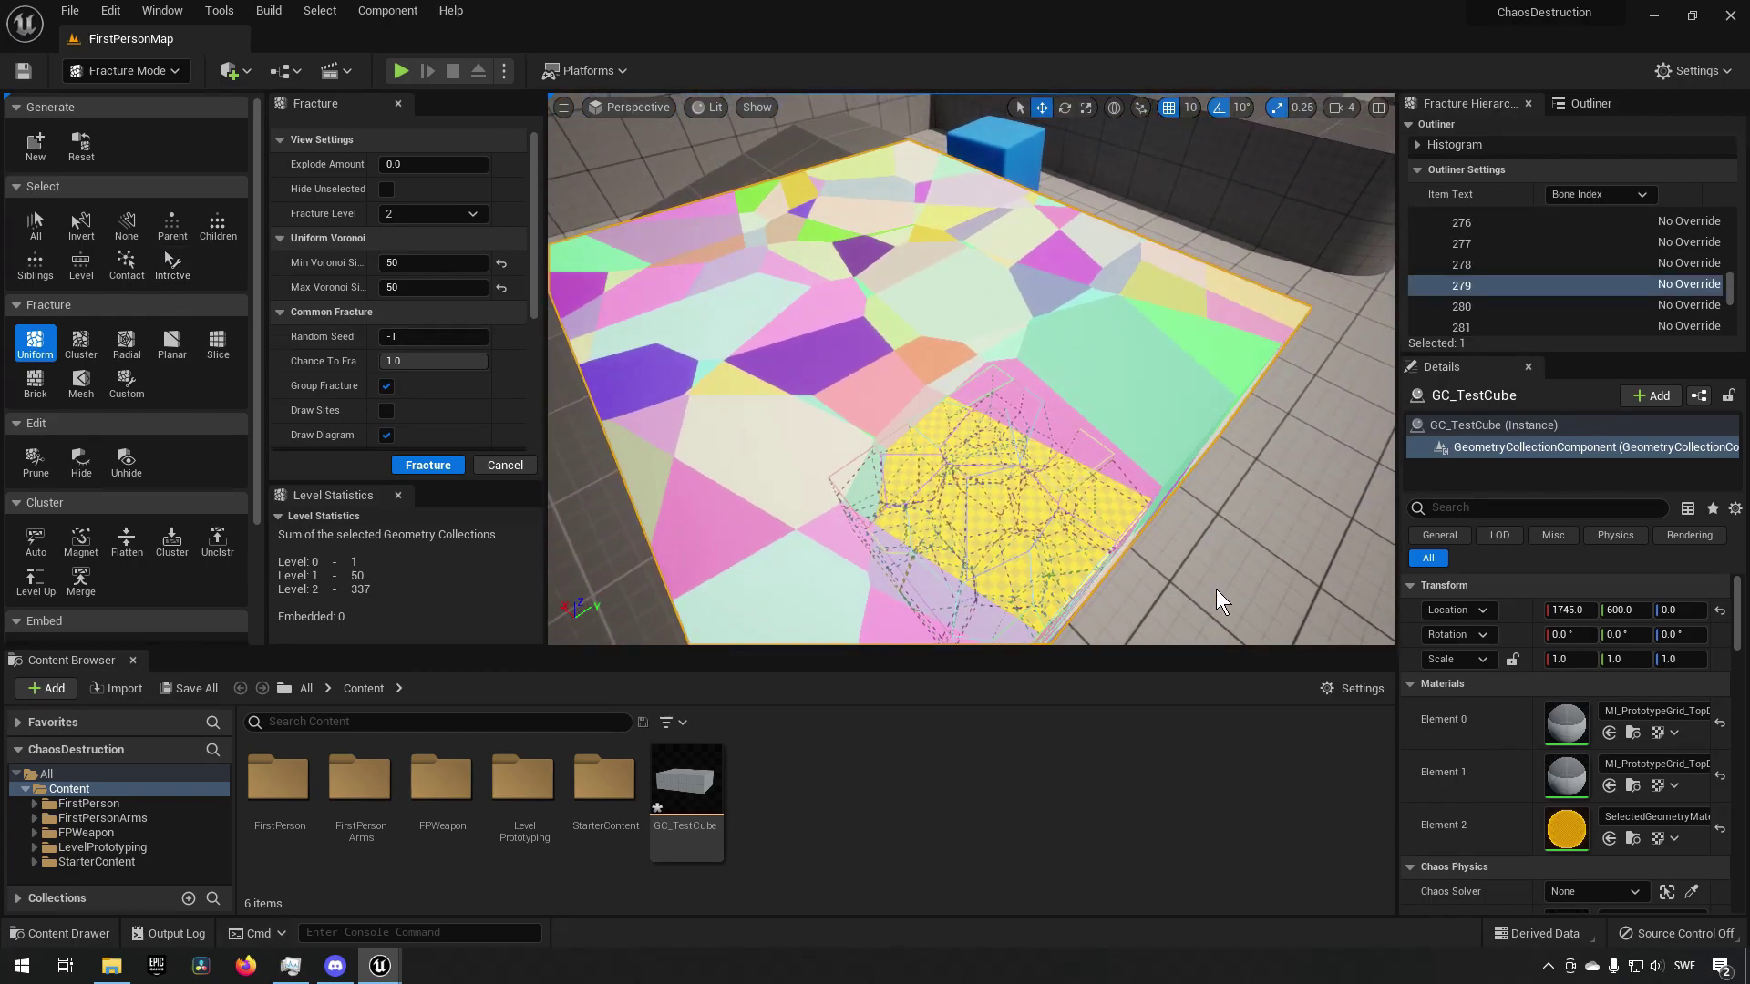
left_click(803, 407)
left_click(818, 357)
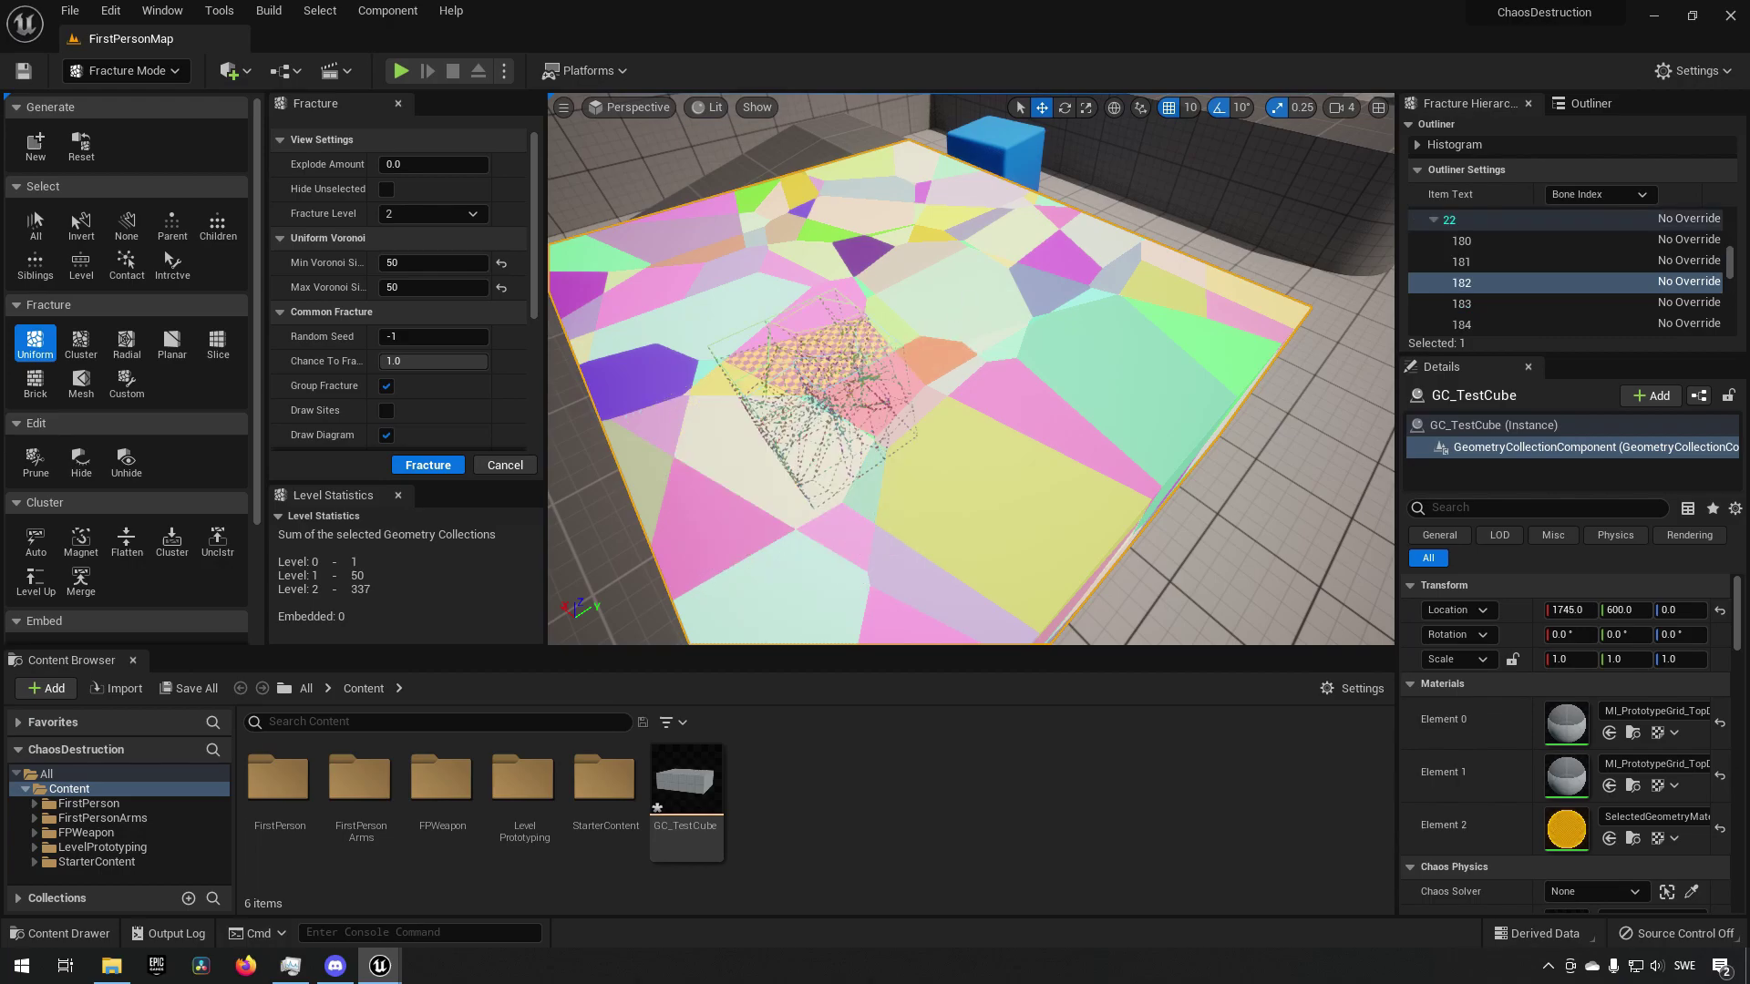
left_click(943, 310)
key("d")
mouse_move(1119, 338)
right_mouse_down()
mouse_move(972, 337)
mouse_move(924, 199)
mouse_move(1031, 363)
mouse_move(1150, 342)
right_mouse_up()
key("a")
key("w")
key("s")
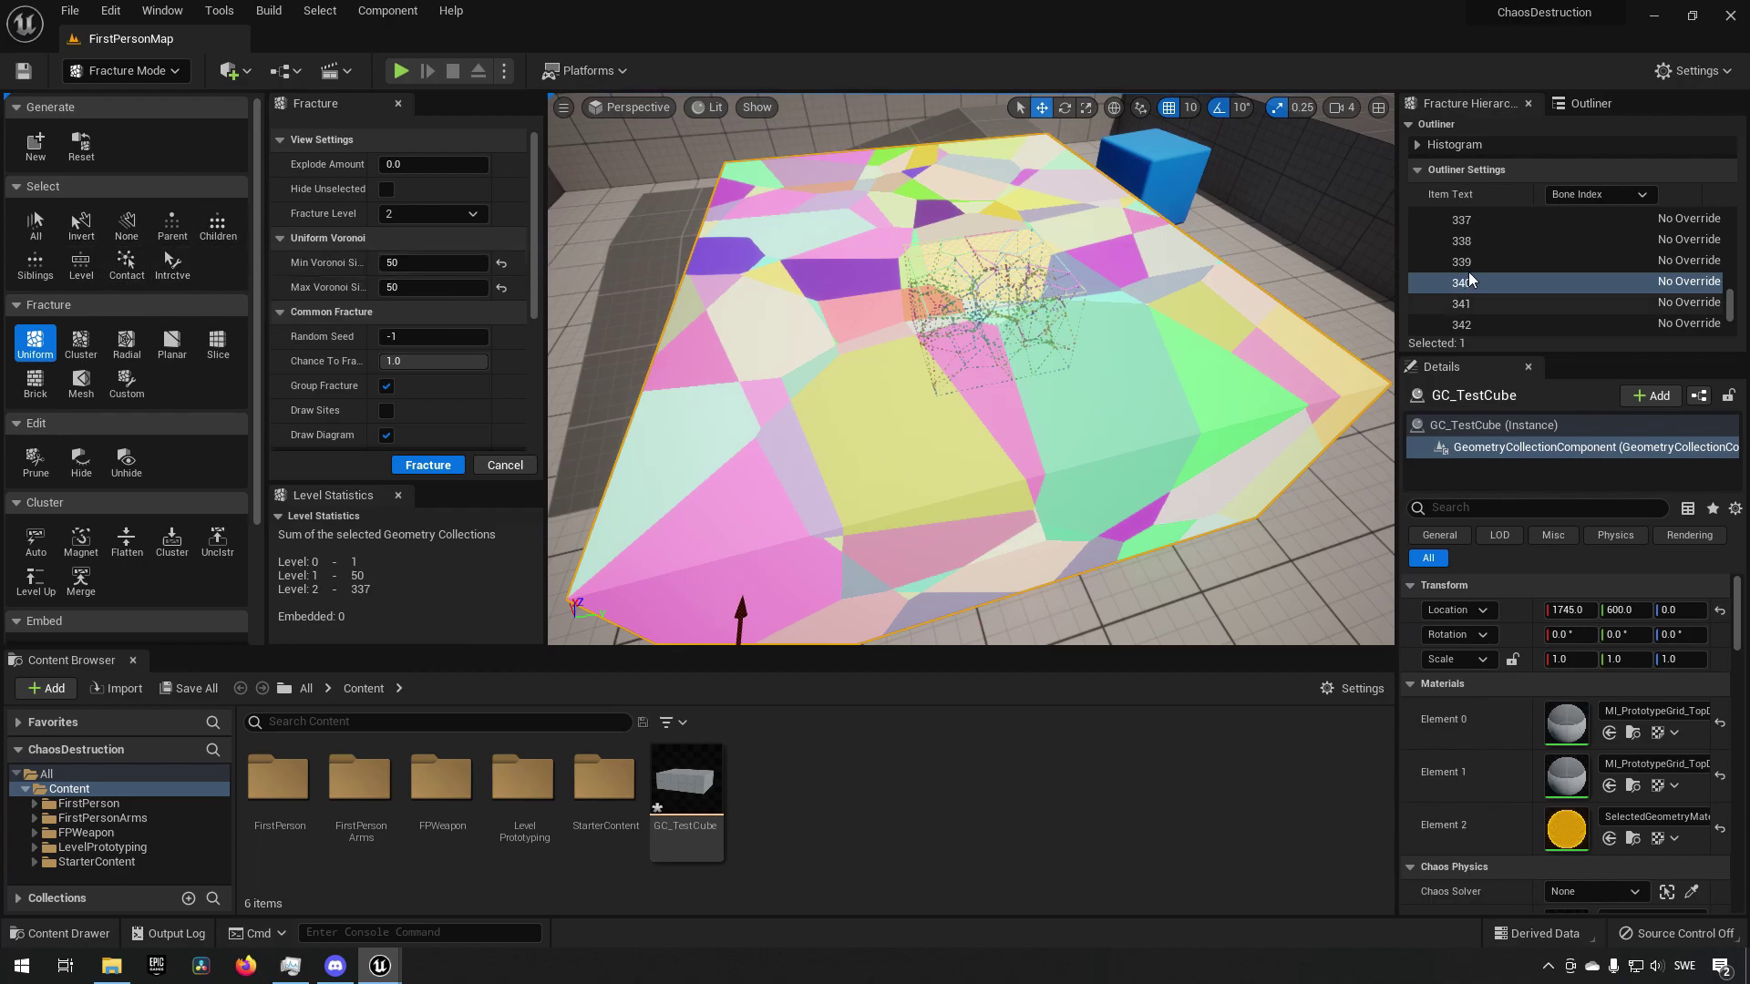
- Select parent bone 36 in the fracture hierarchy and switch the selection to its child bones
scroll(1478, 282, "up", 3)
scroll(1478, 276, "up", 20)
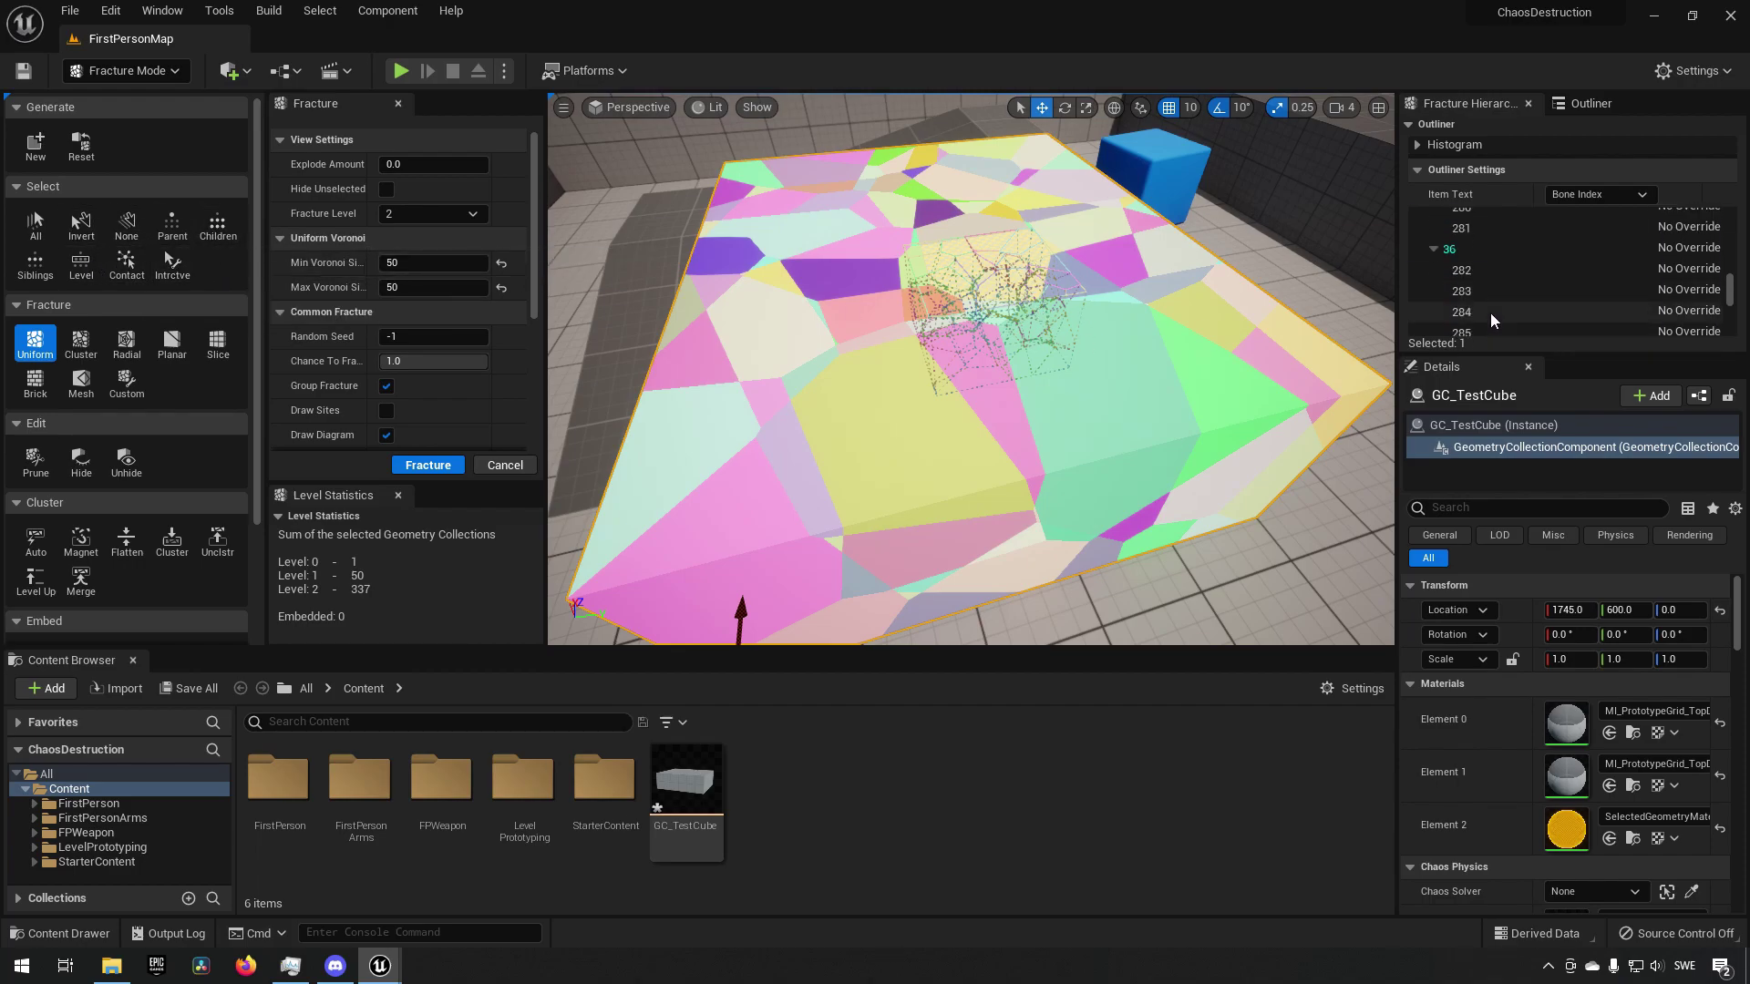
left_click(1464, 254)
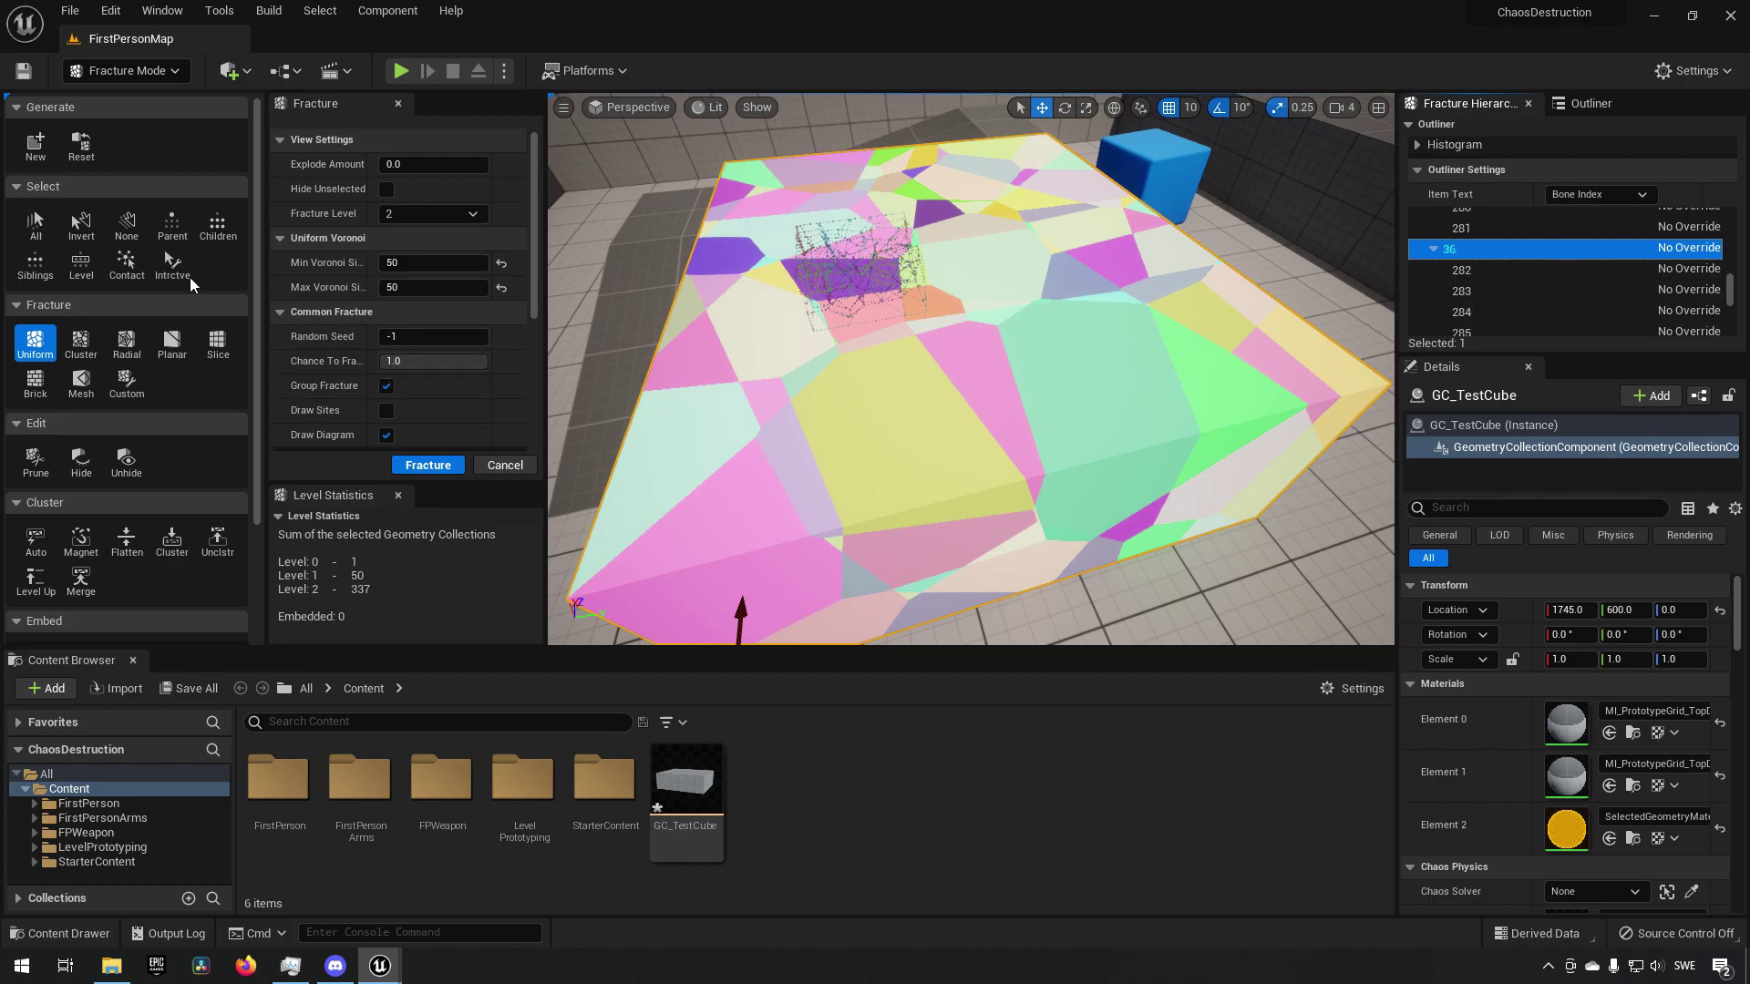
left_click(216, 227)
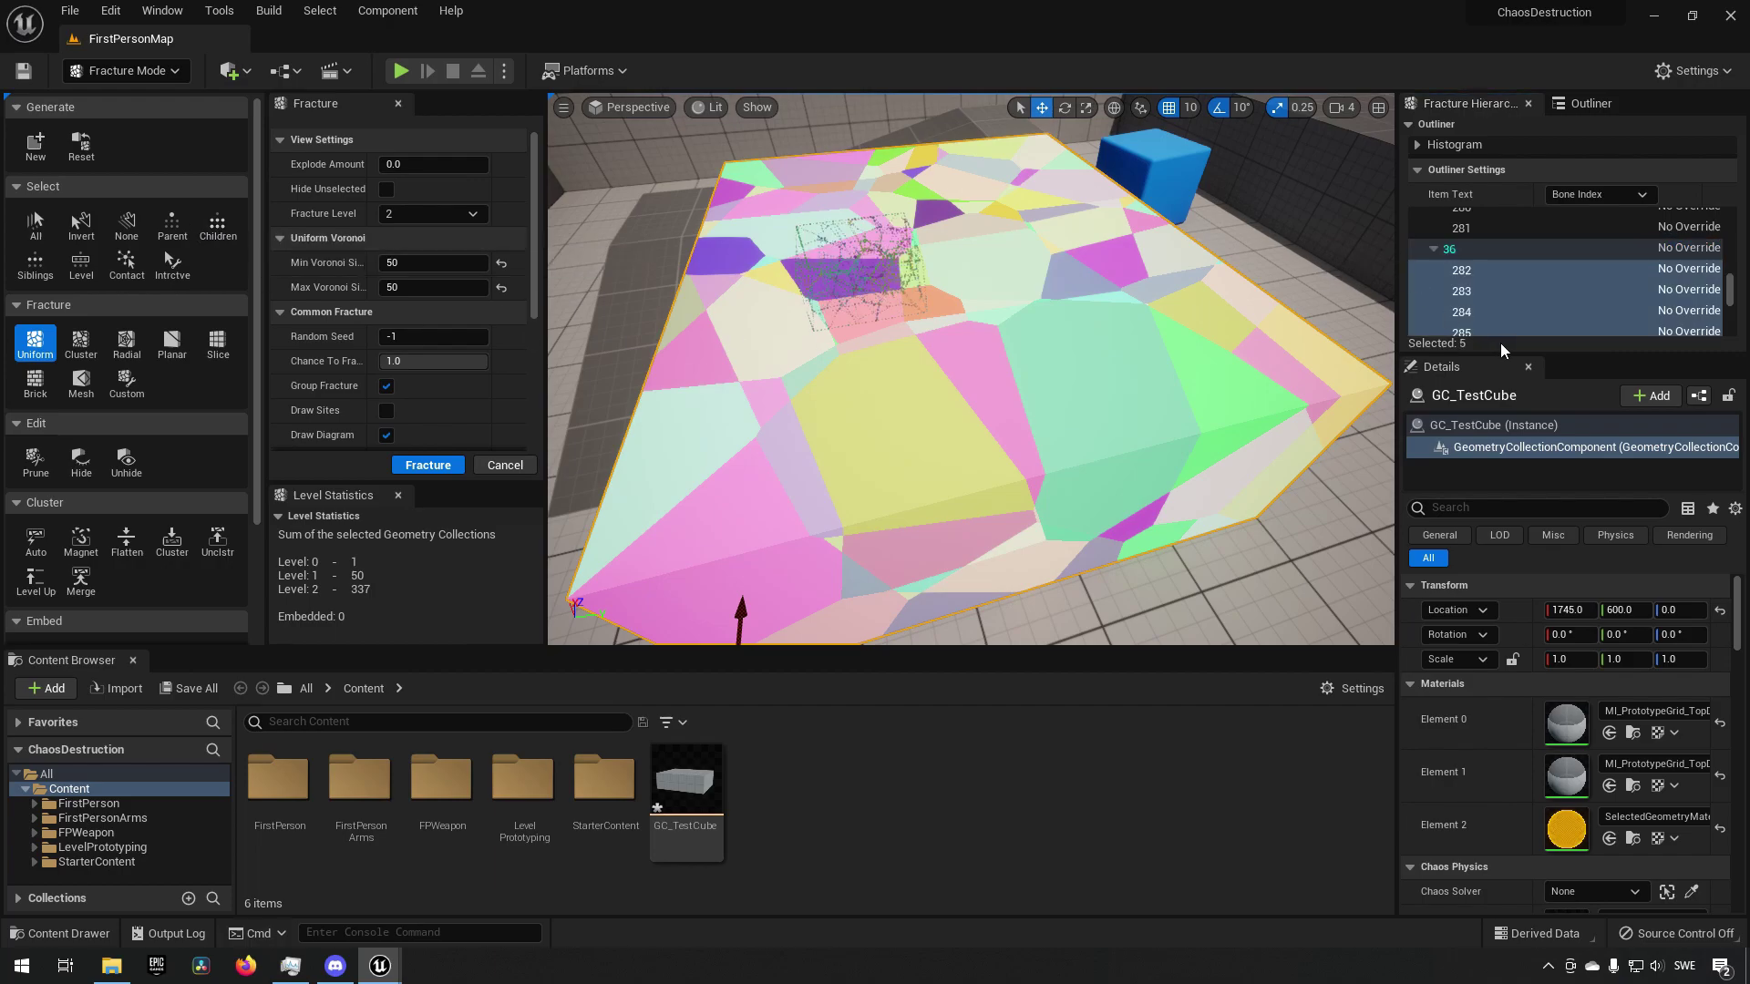
scroll(1515, 277, "down", 1)
scroll(1508, 285, "up", 1)
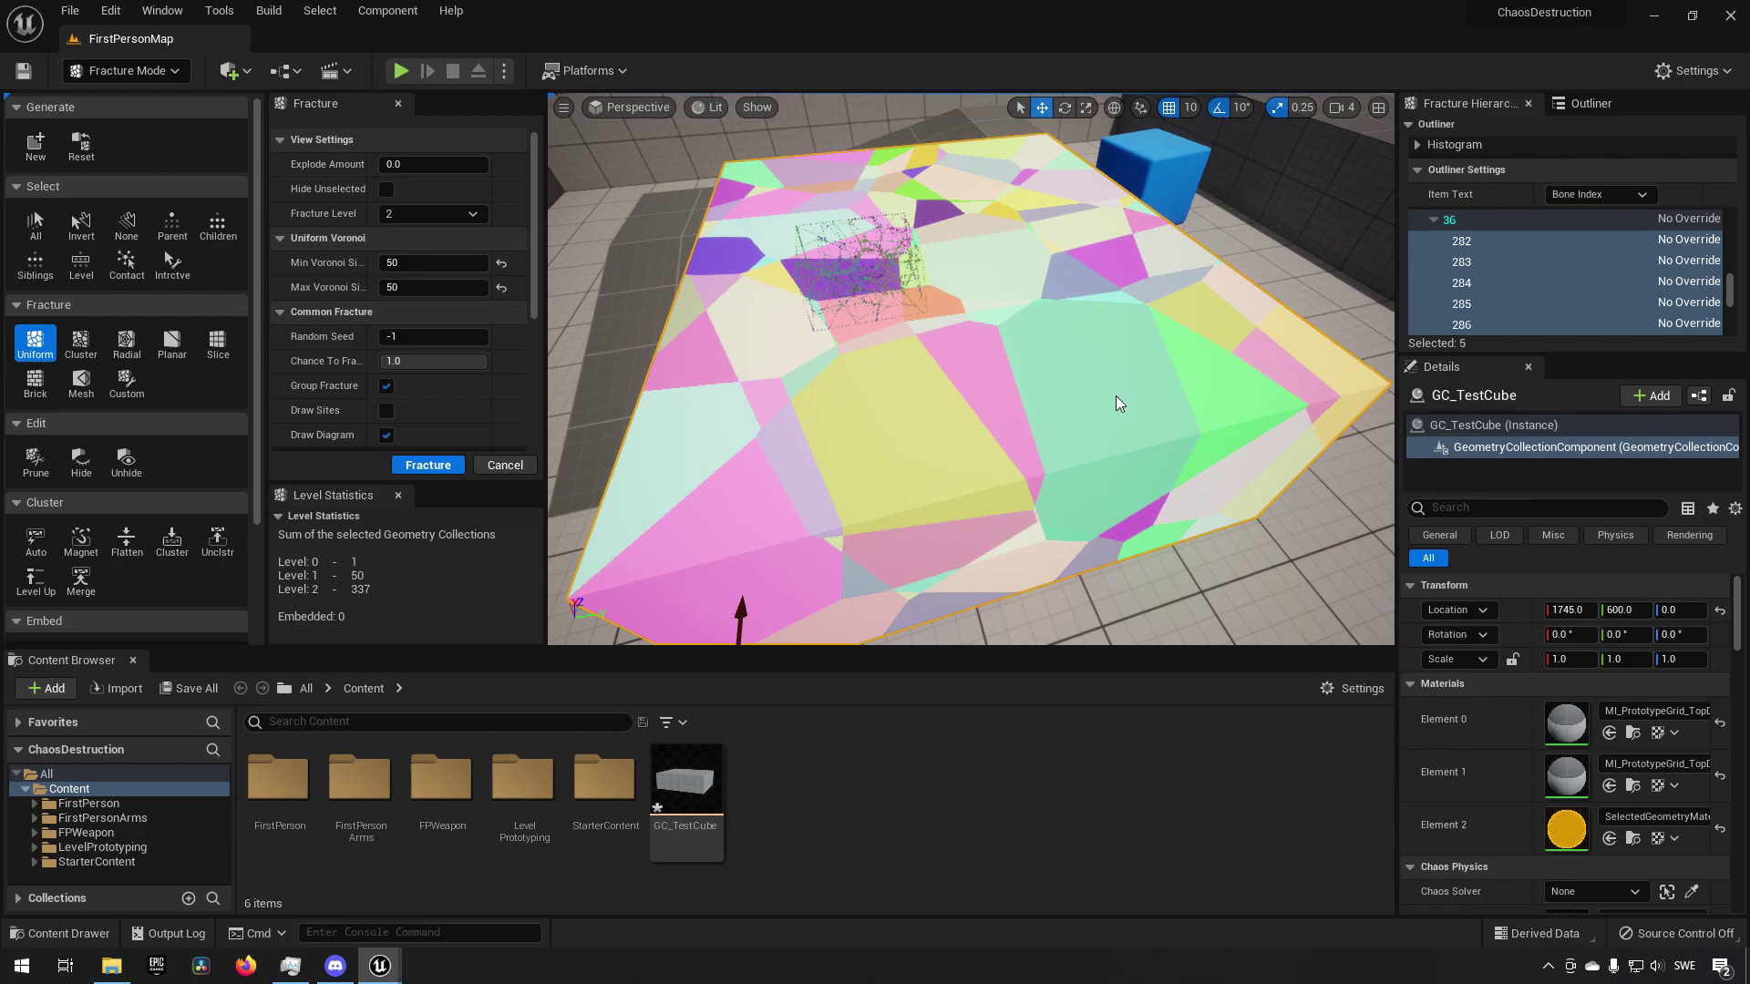
- Add several separate pieces on the cube's top and front to one multiple selection, keeping GC_TestCube selected
left_click(1012, 310)
left_click(1133, 249, "shift")
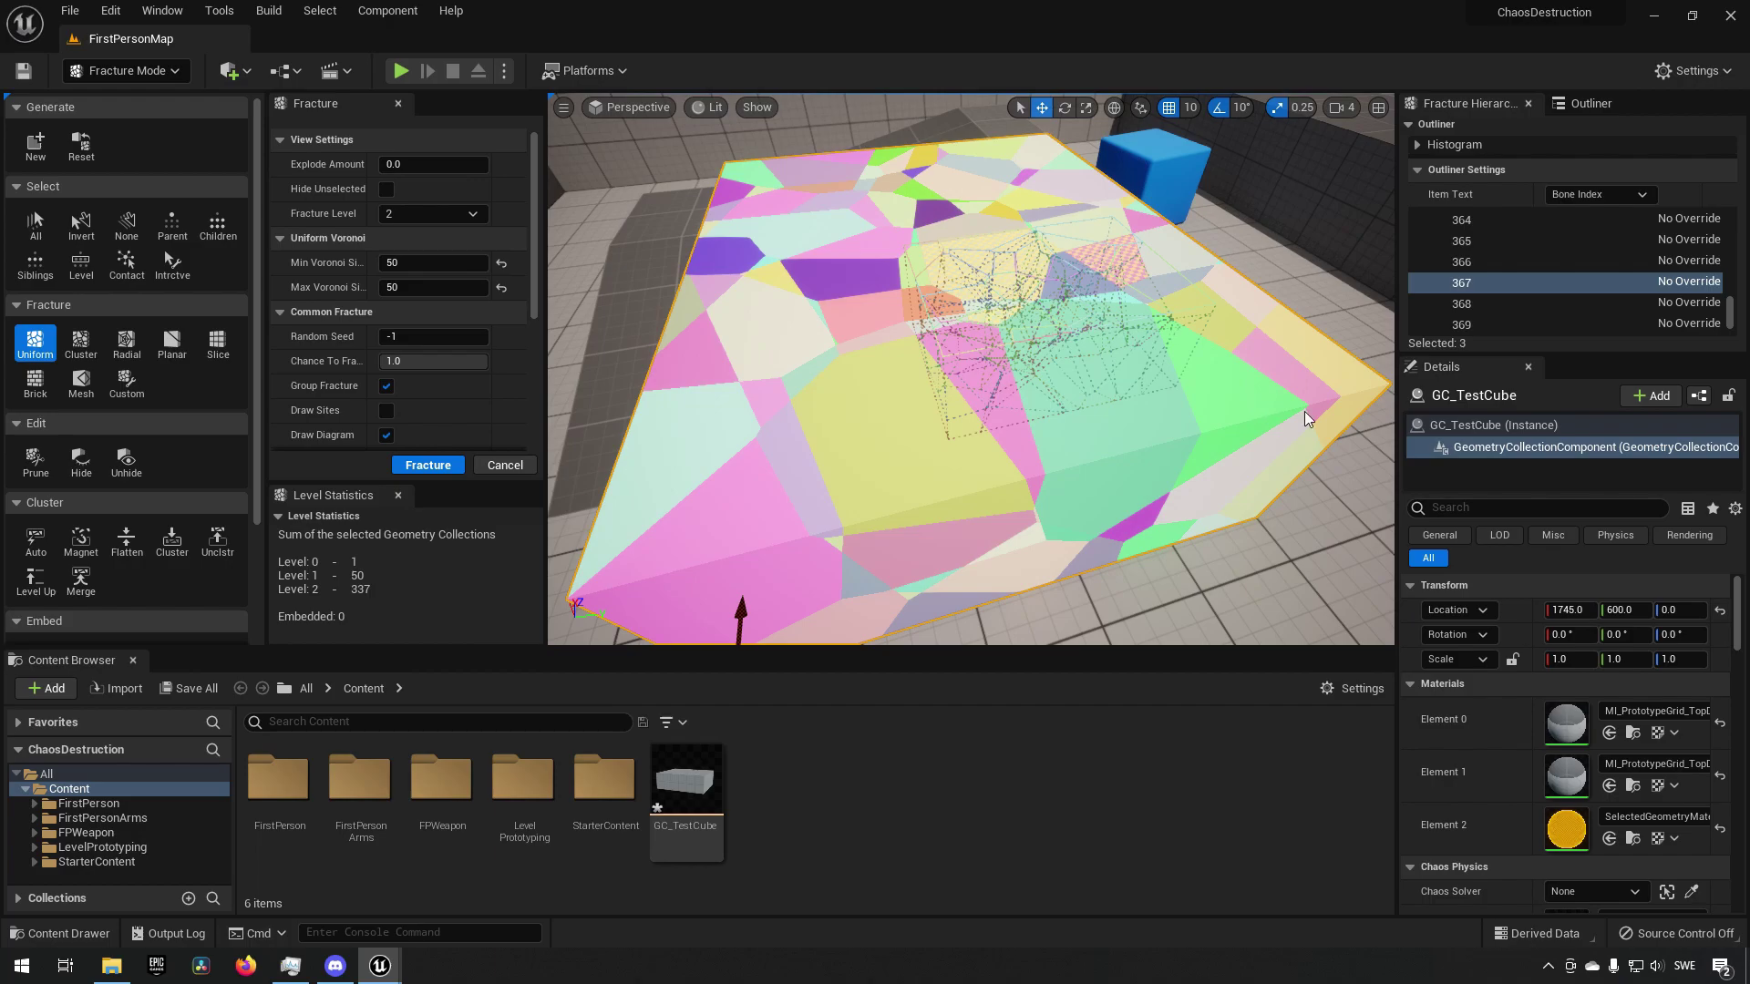
left_click(1262, 451, "shift")
left_click(872, 441, "shift")
left_click(680, 483)
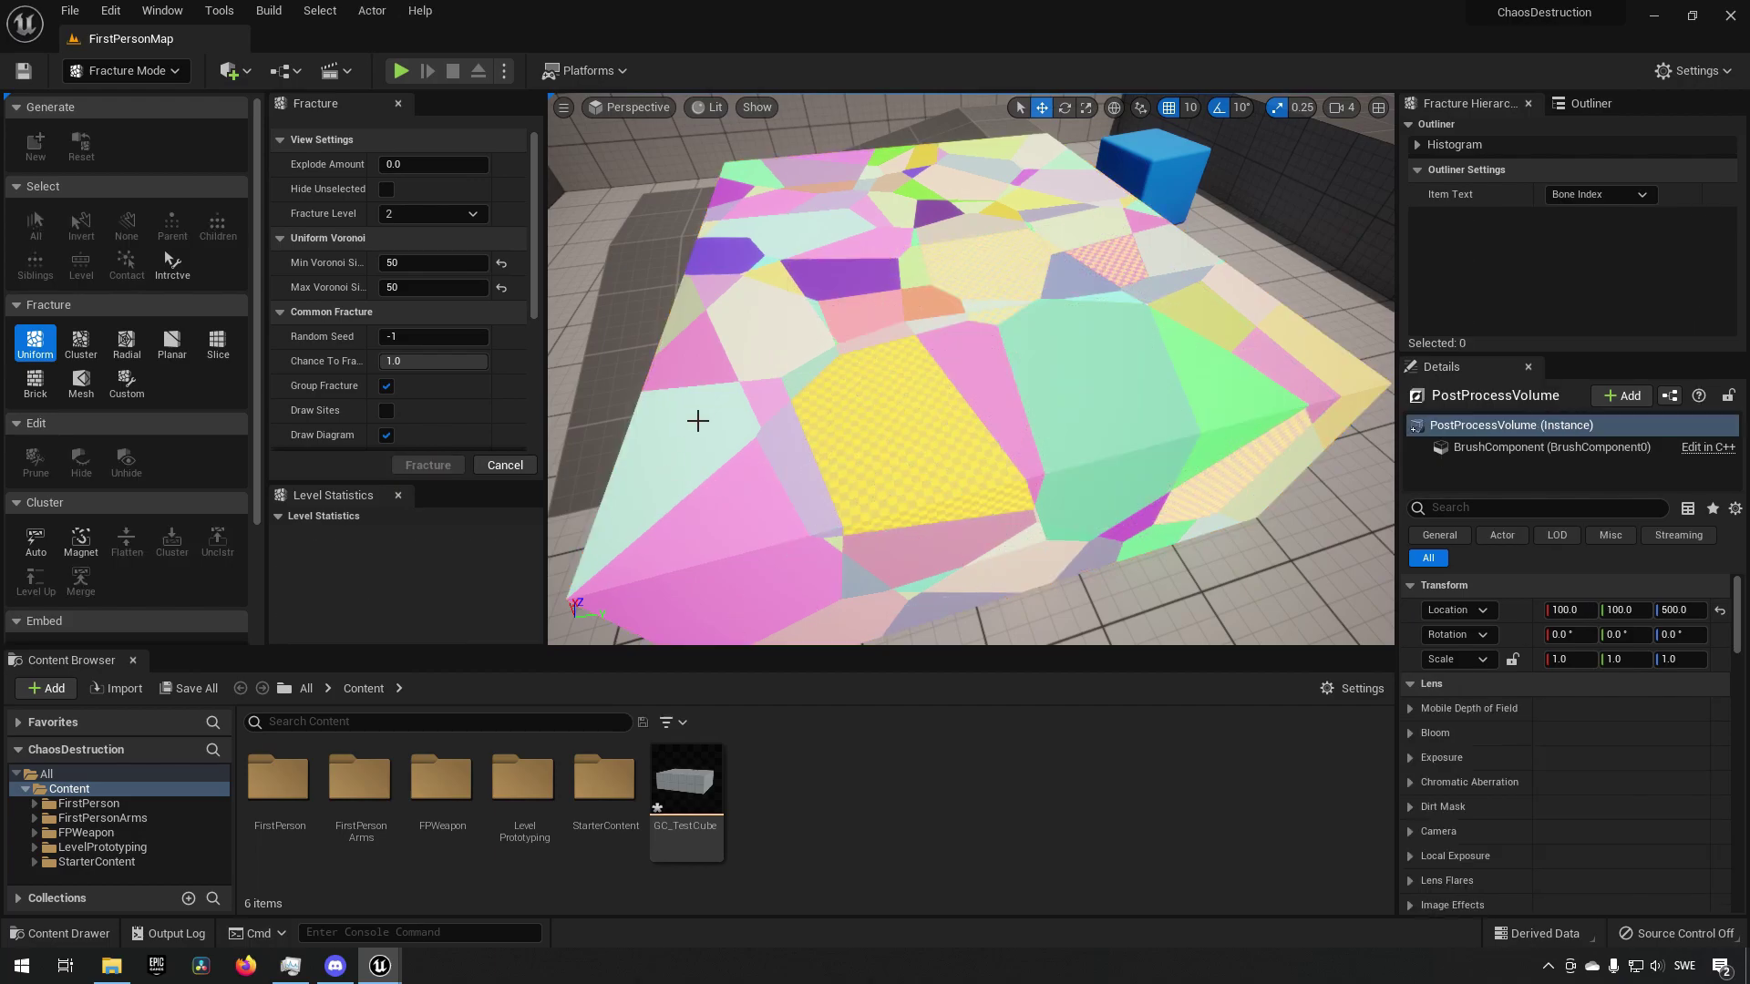
left_click(865, 272)
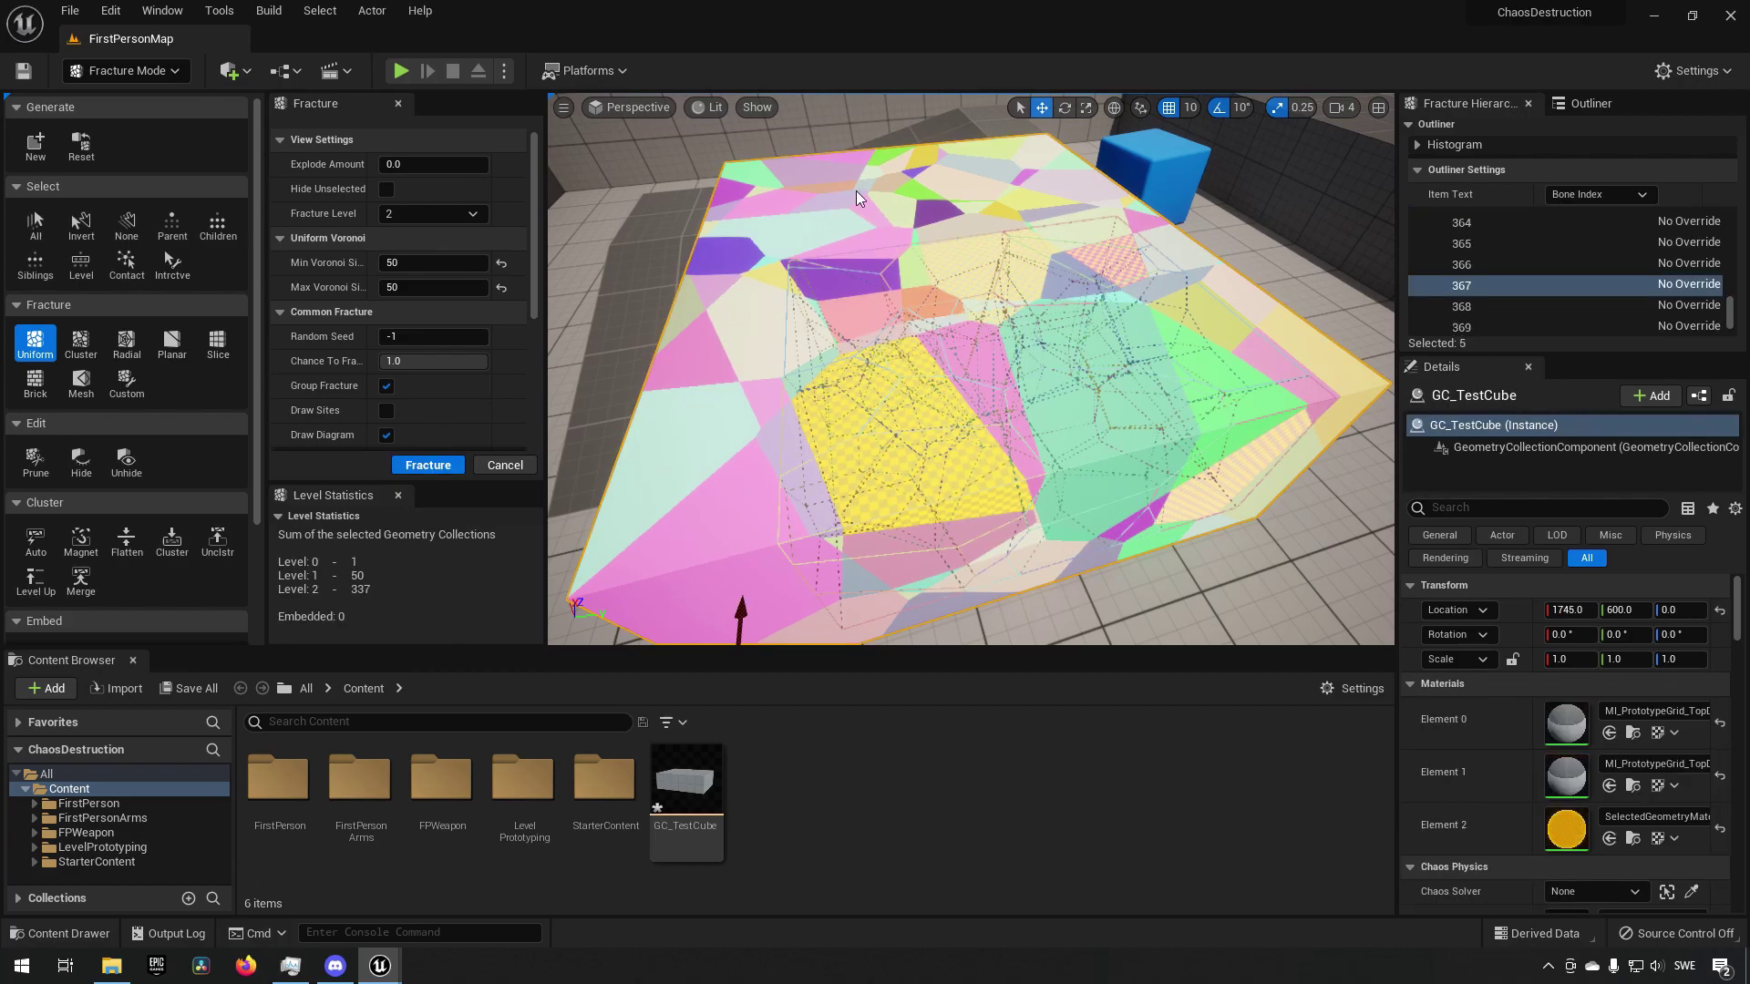
- Replace the multiple selection with single pieces picked on the cube, ending with bone 369 at the upper front edge
left_click(808, 190)
left_click(1272, 357)
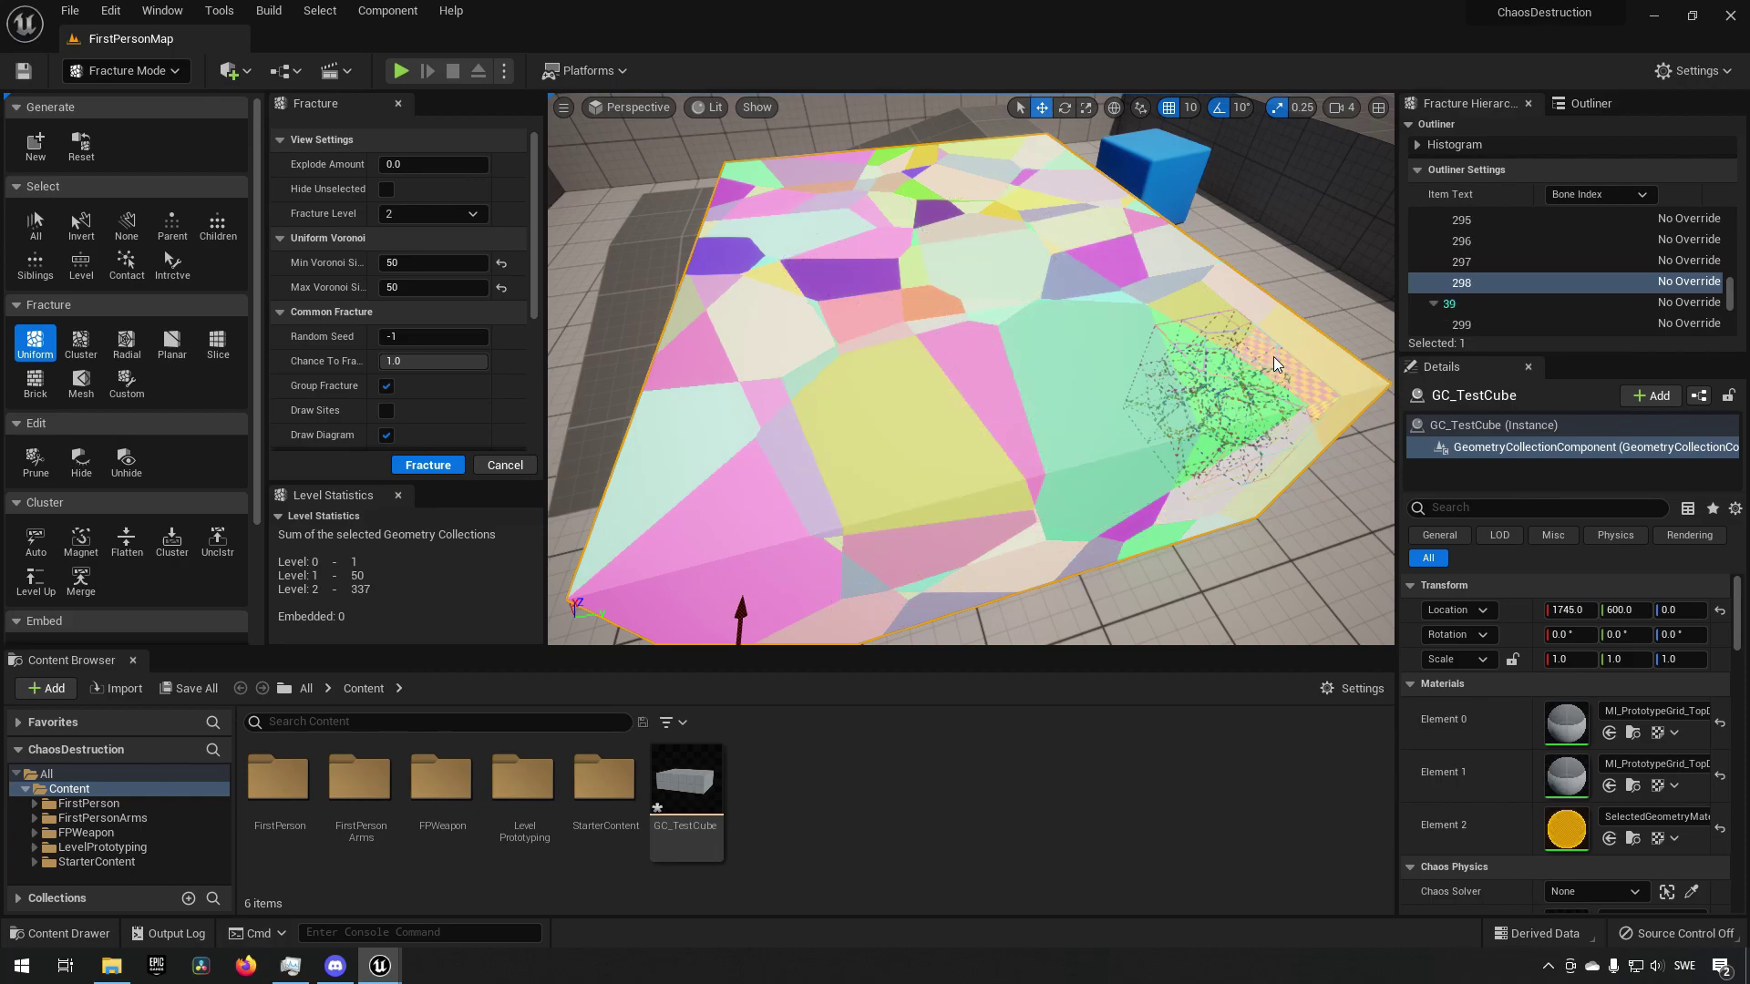
right_click_drag(1009, 424, 979, 269)
left_click(987, 362)
key("w")
key("d")
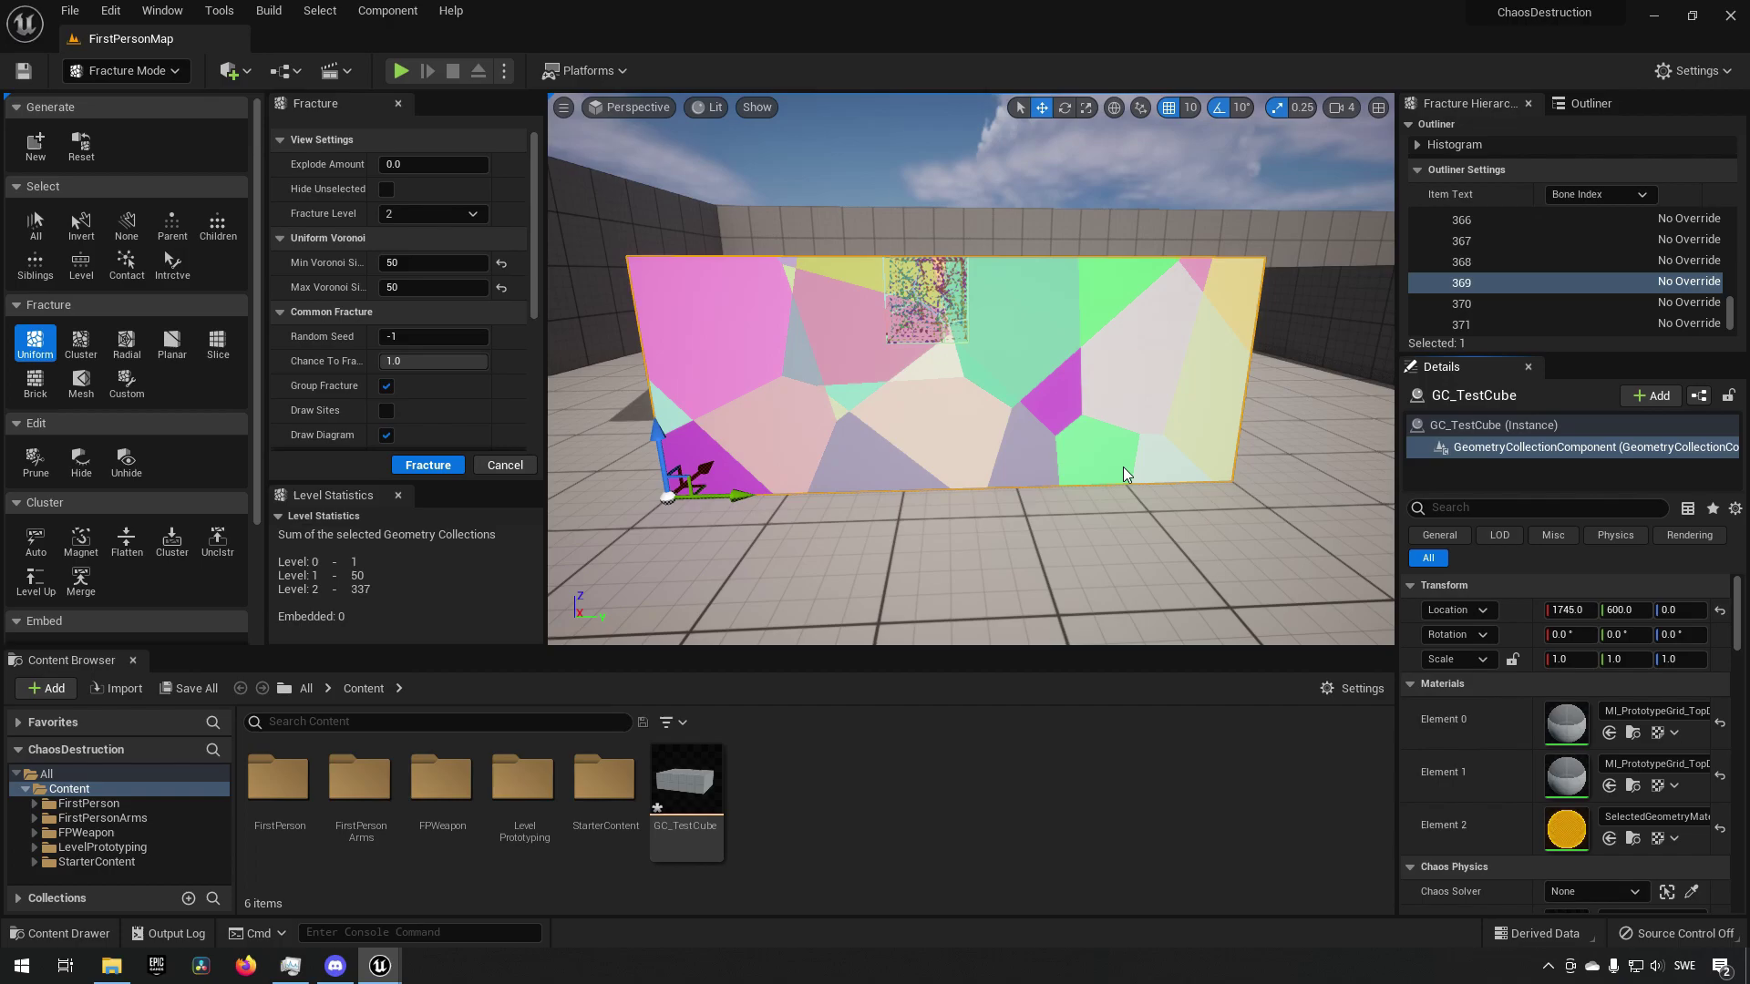
- Select GC_TestCube's geometry collection component and expand its Clustering settings down to the individual Damage Threshold entries
right_click_drag(1123, 467, 1150, 437)
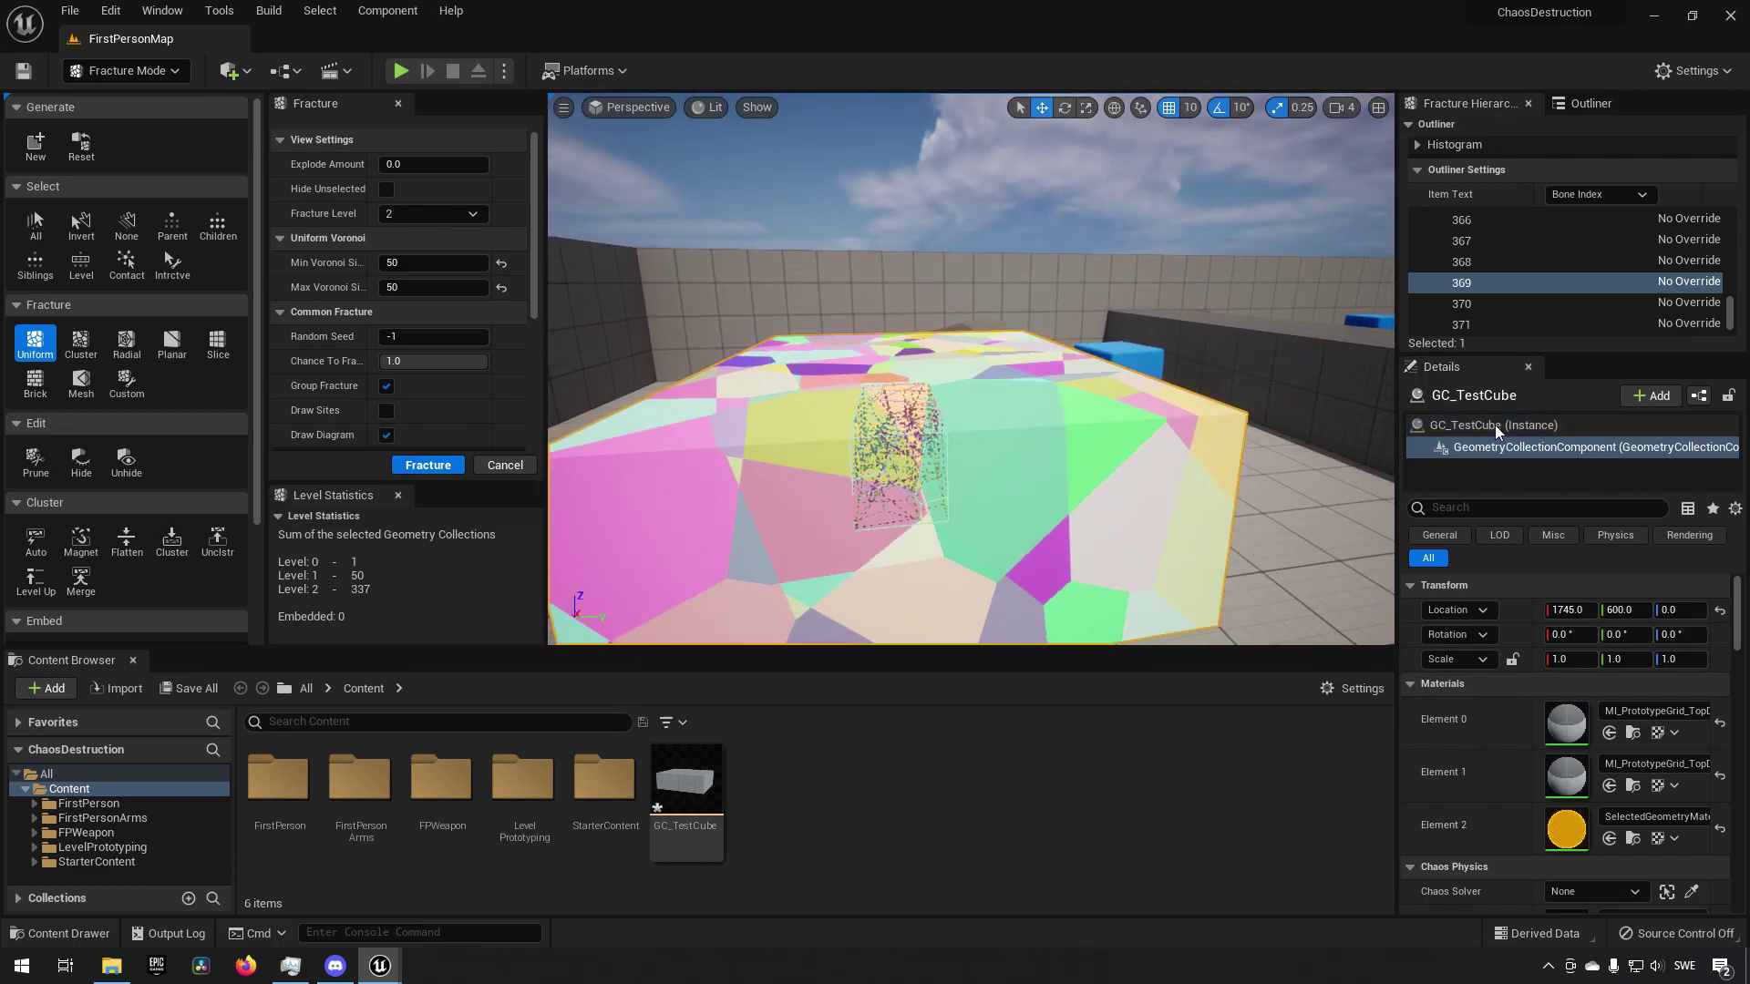
left_click(1491, 448)
scroll(1590, 693, "down", 2)
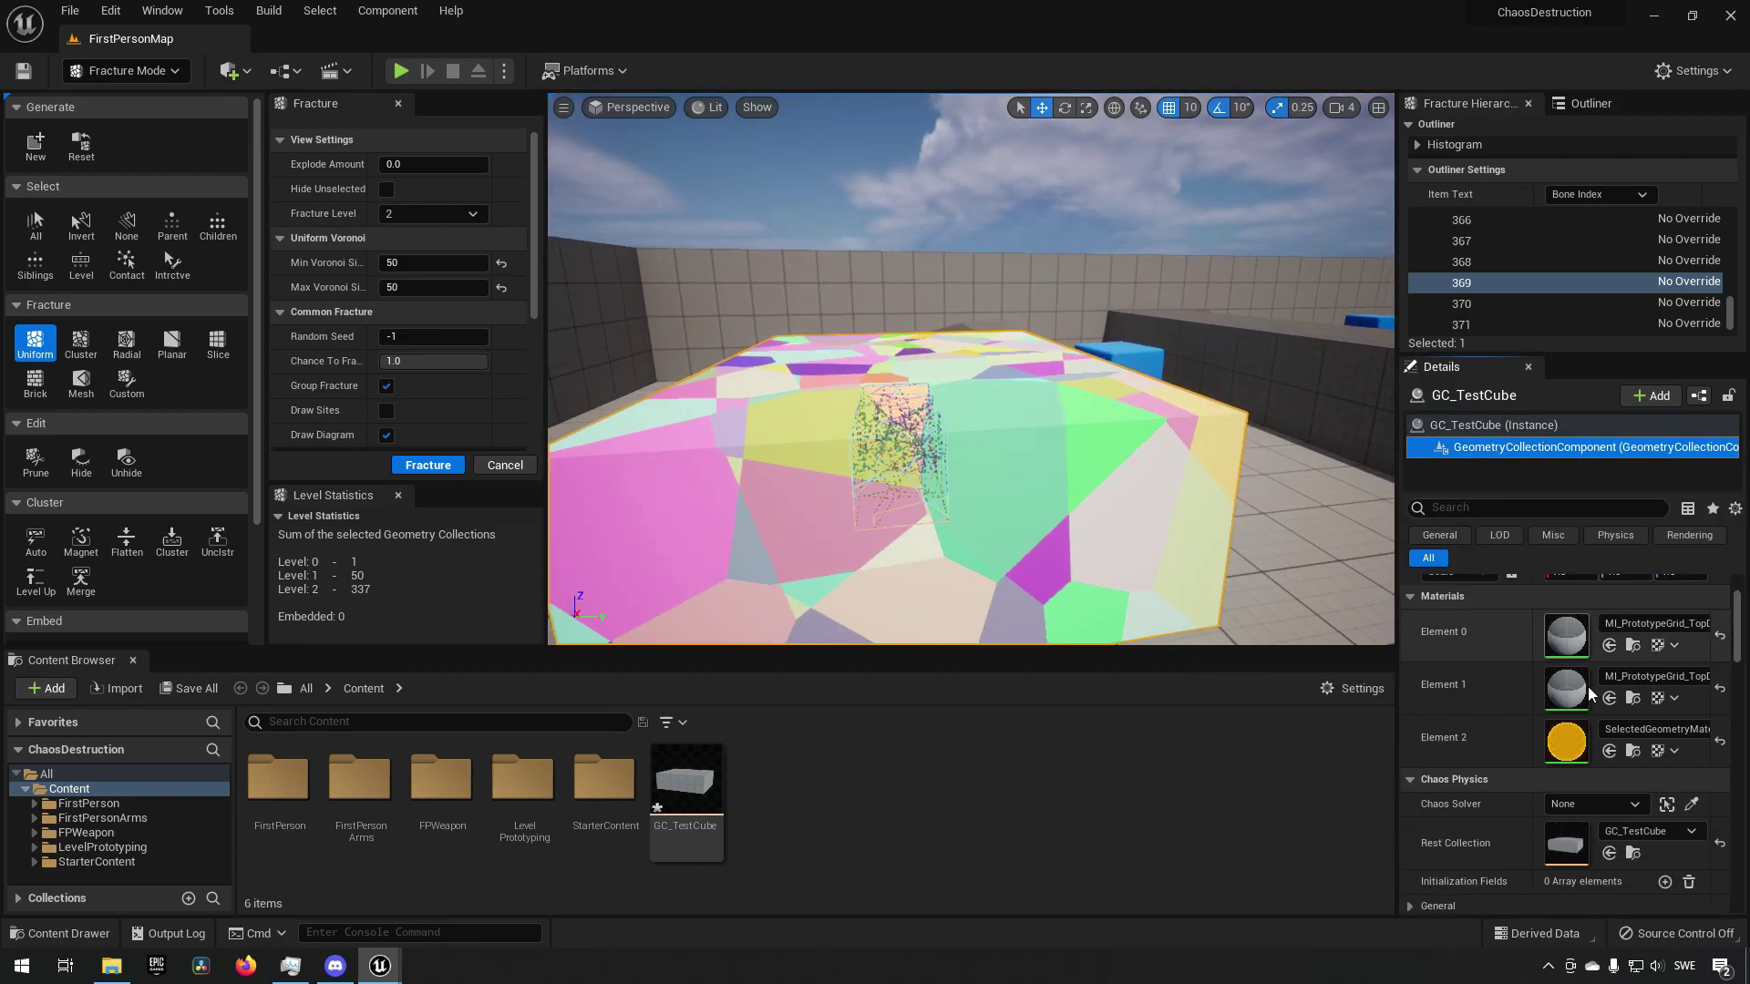
scroll(1588, 686, "down", 10)
scroll(1540, 698, "up", 3)
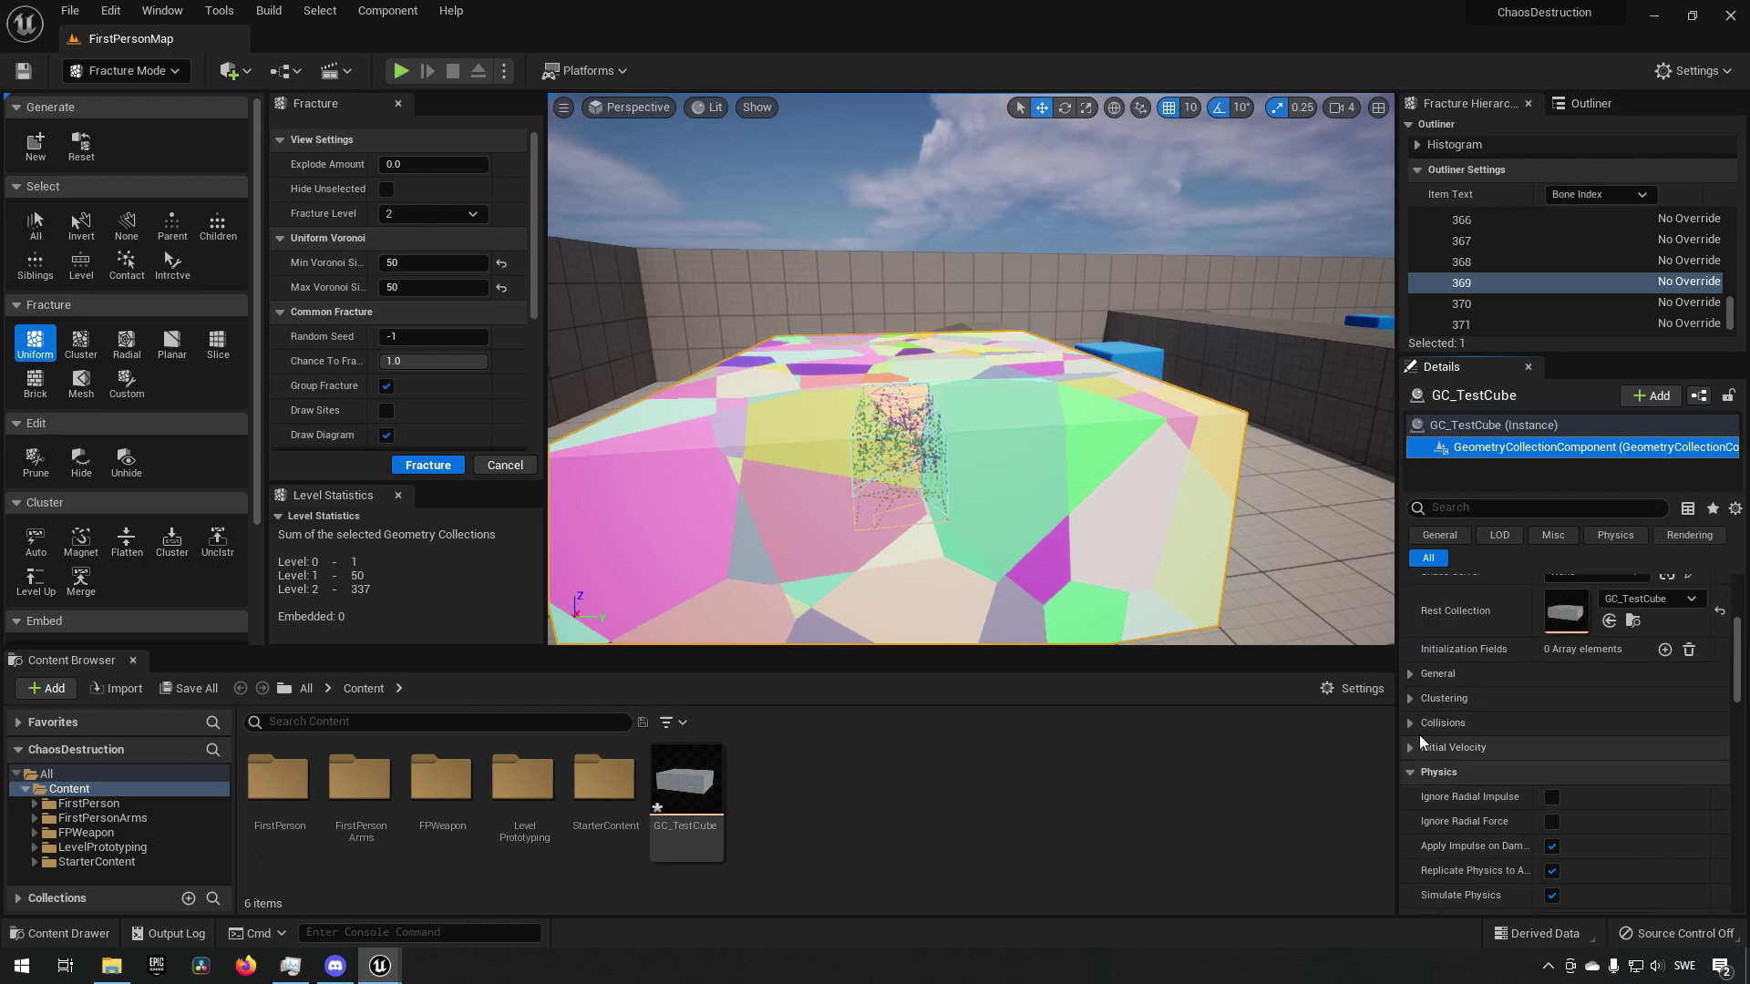
left_click(1414, 698)
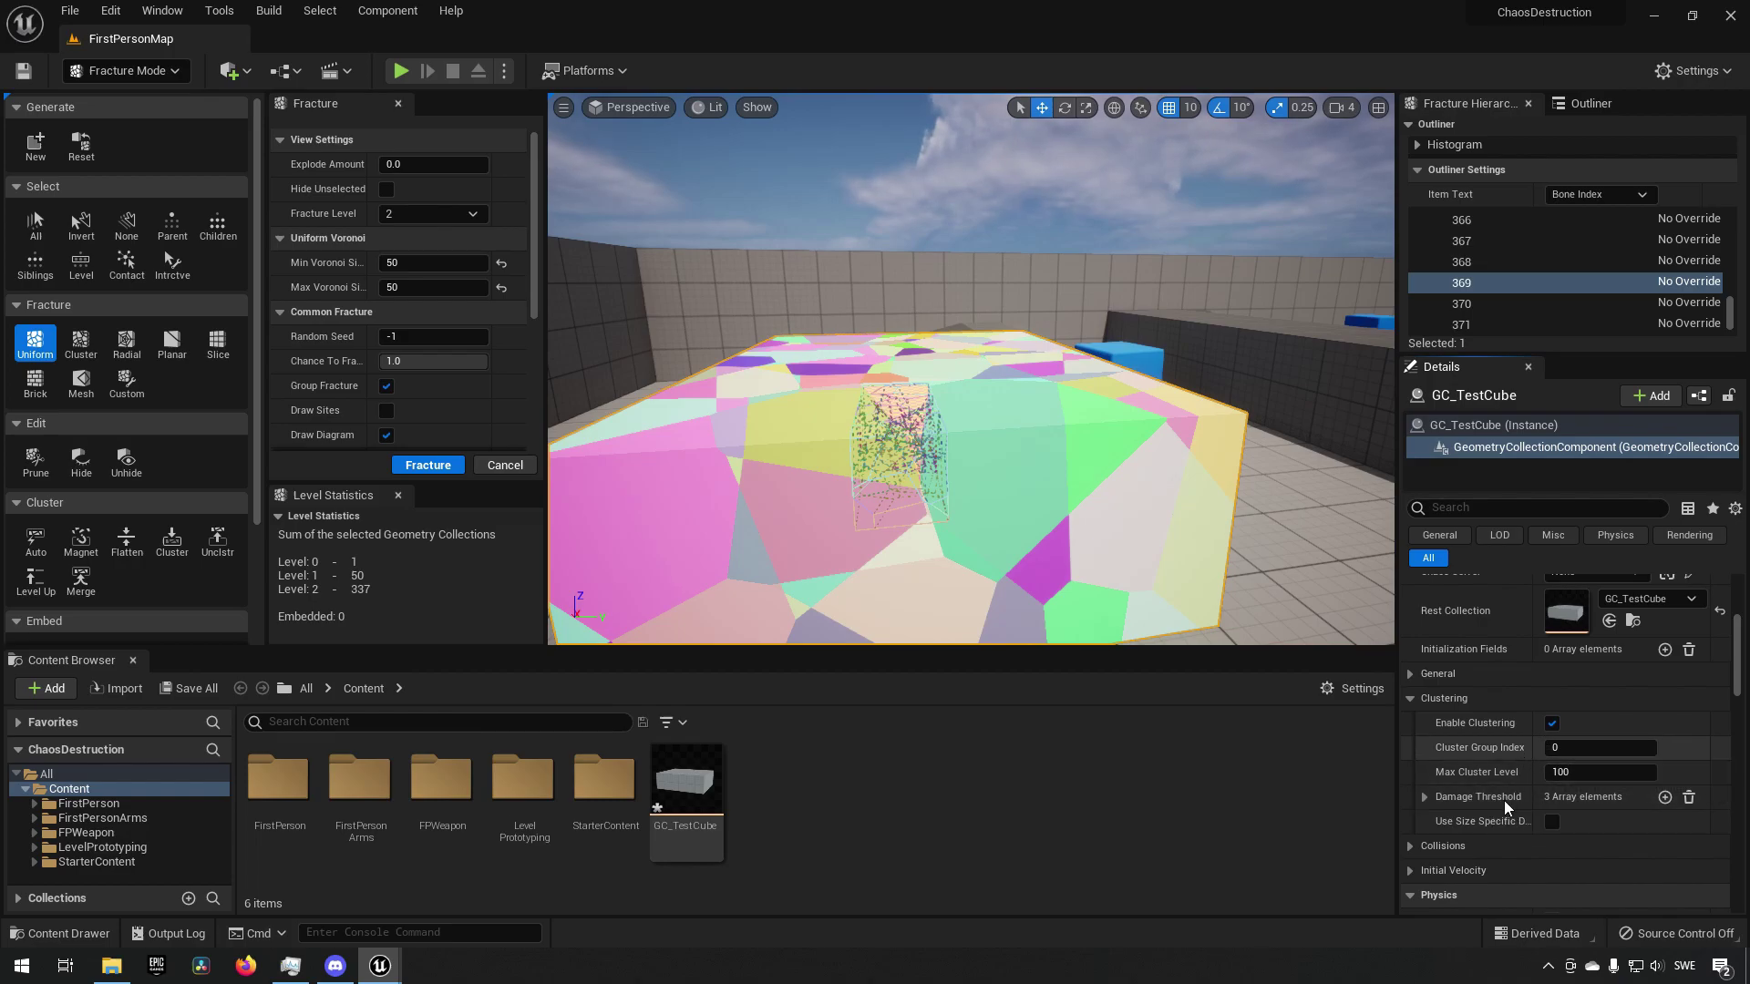
left_click(1423, 795)
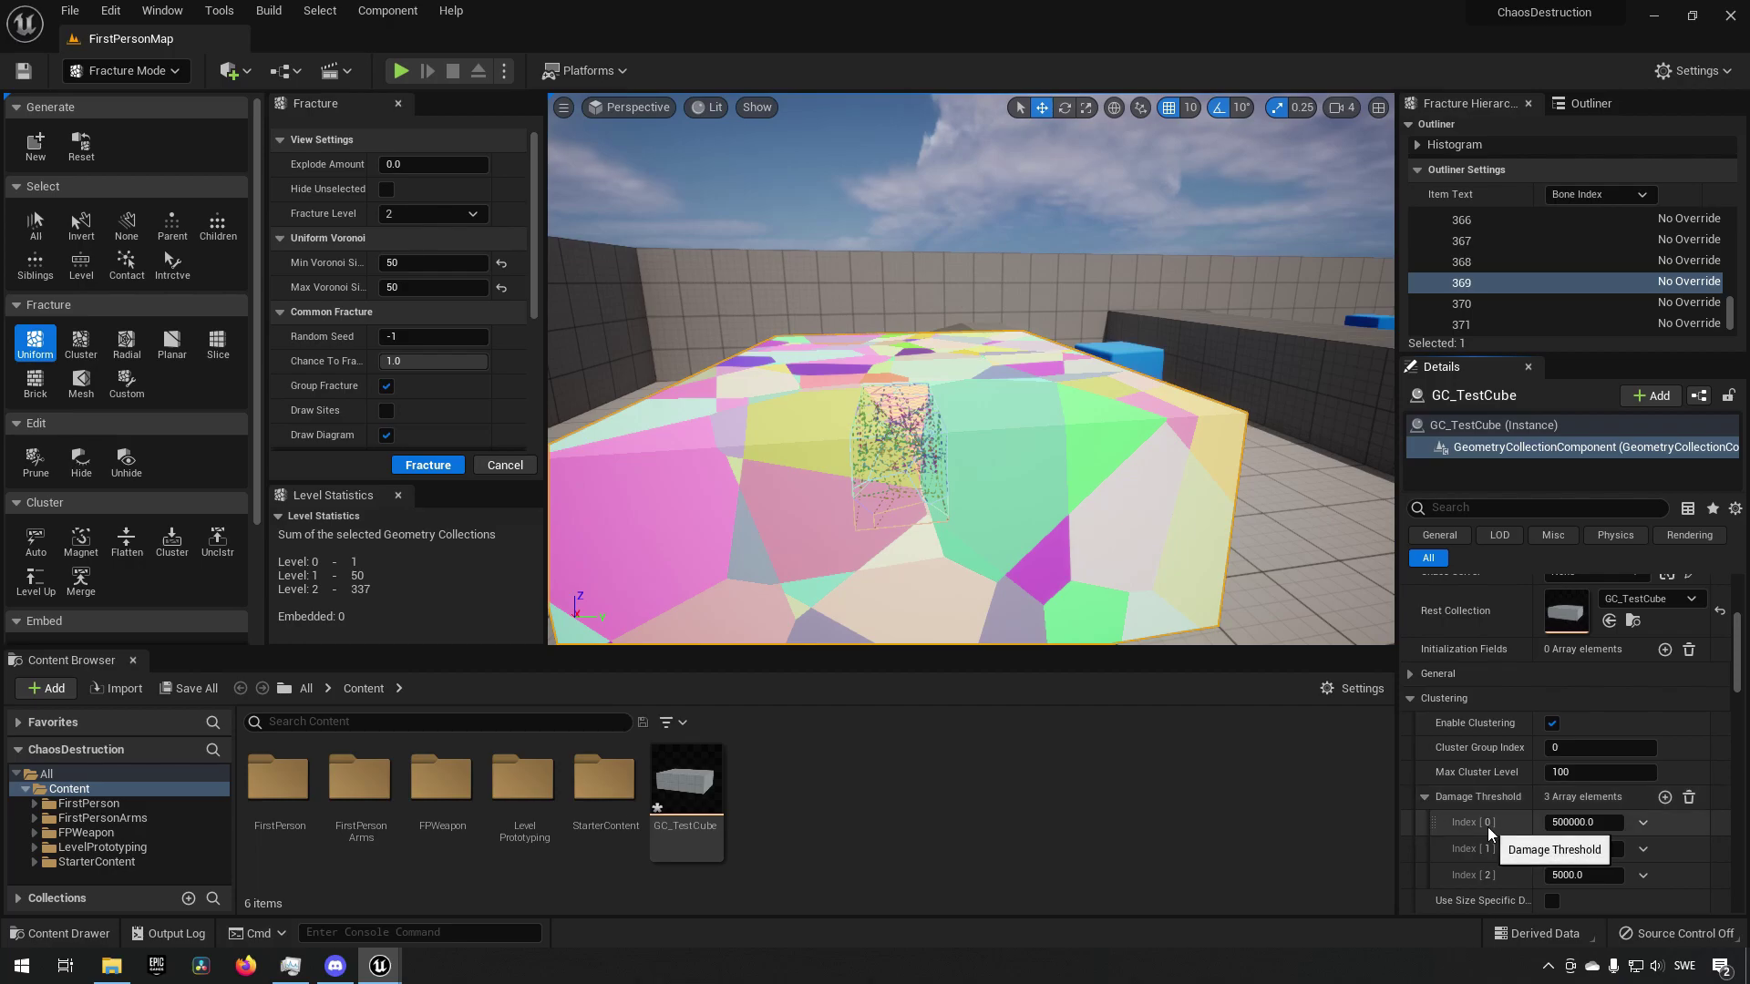
scroll(1487, 828, "down", 2)
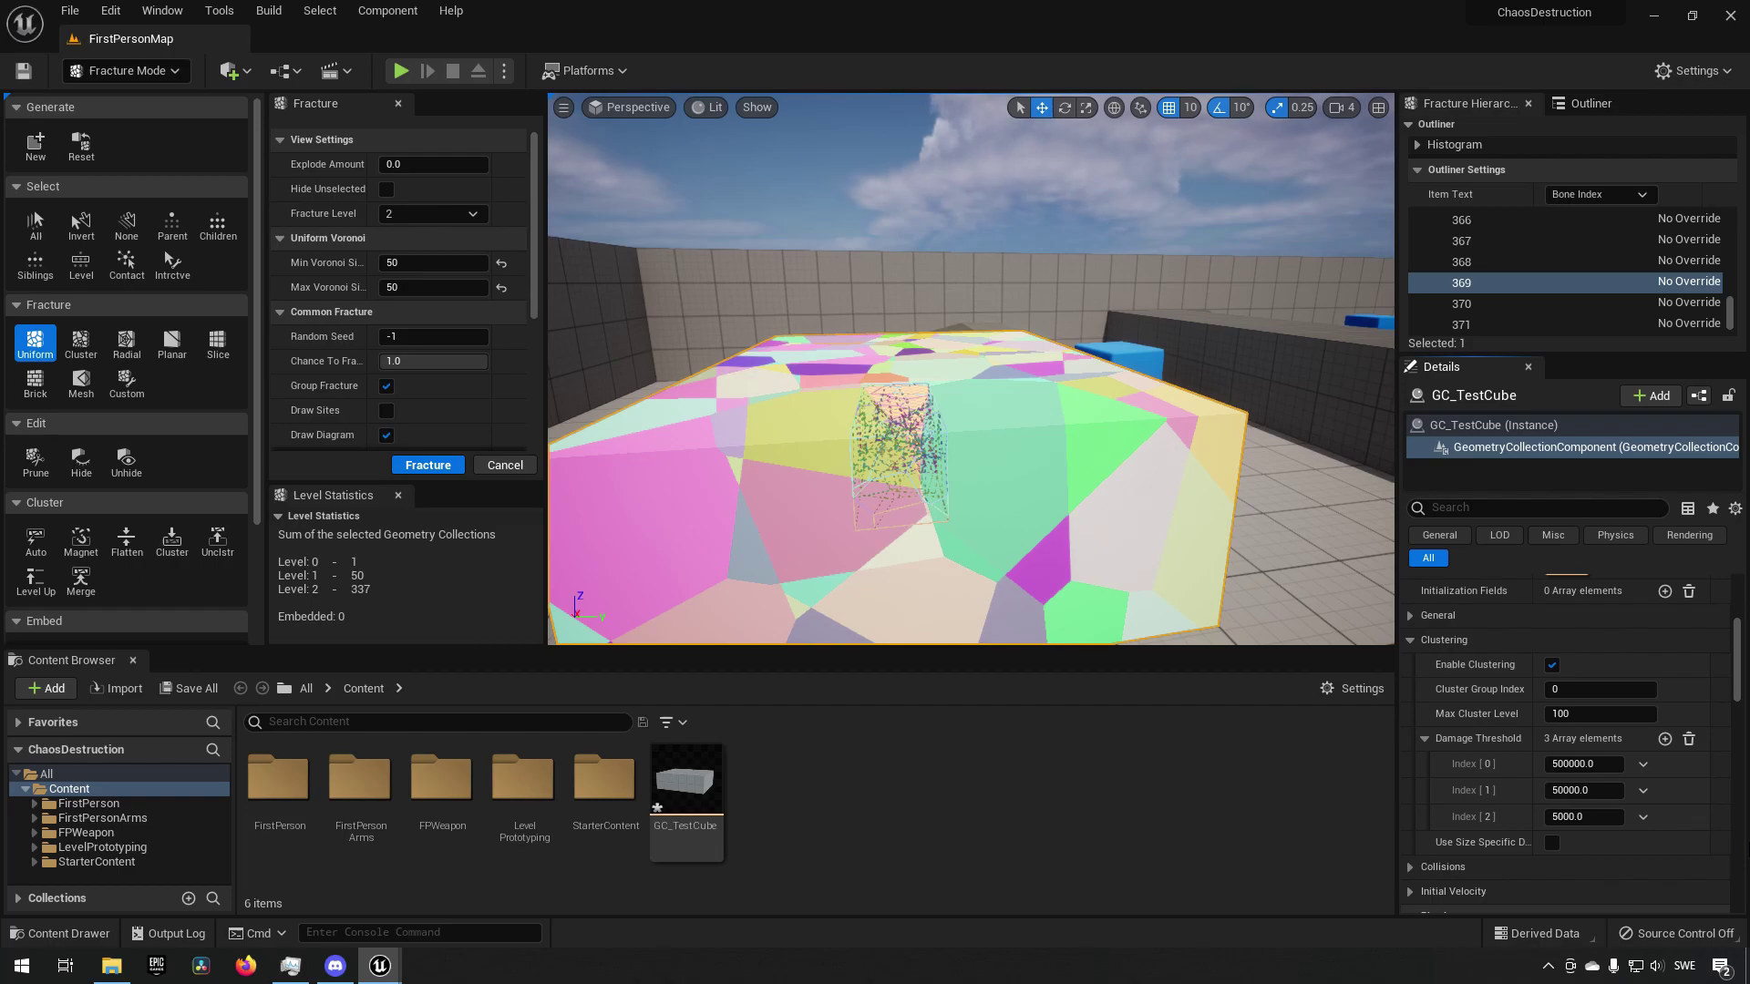
- Preview the cube's fracture levels one after another: Level 0, Level 1 and finally Level 2
left_click(466, 213)
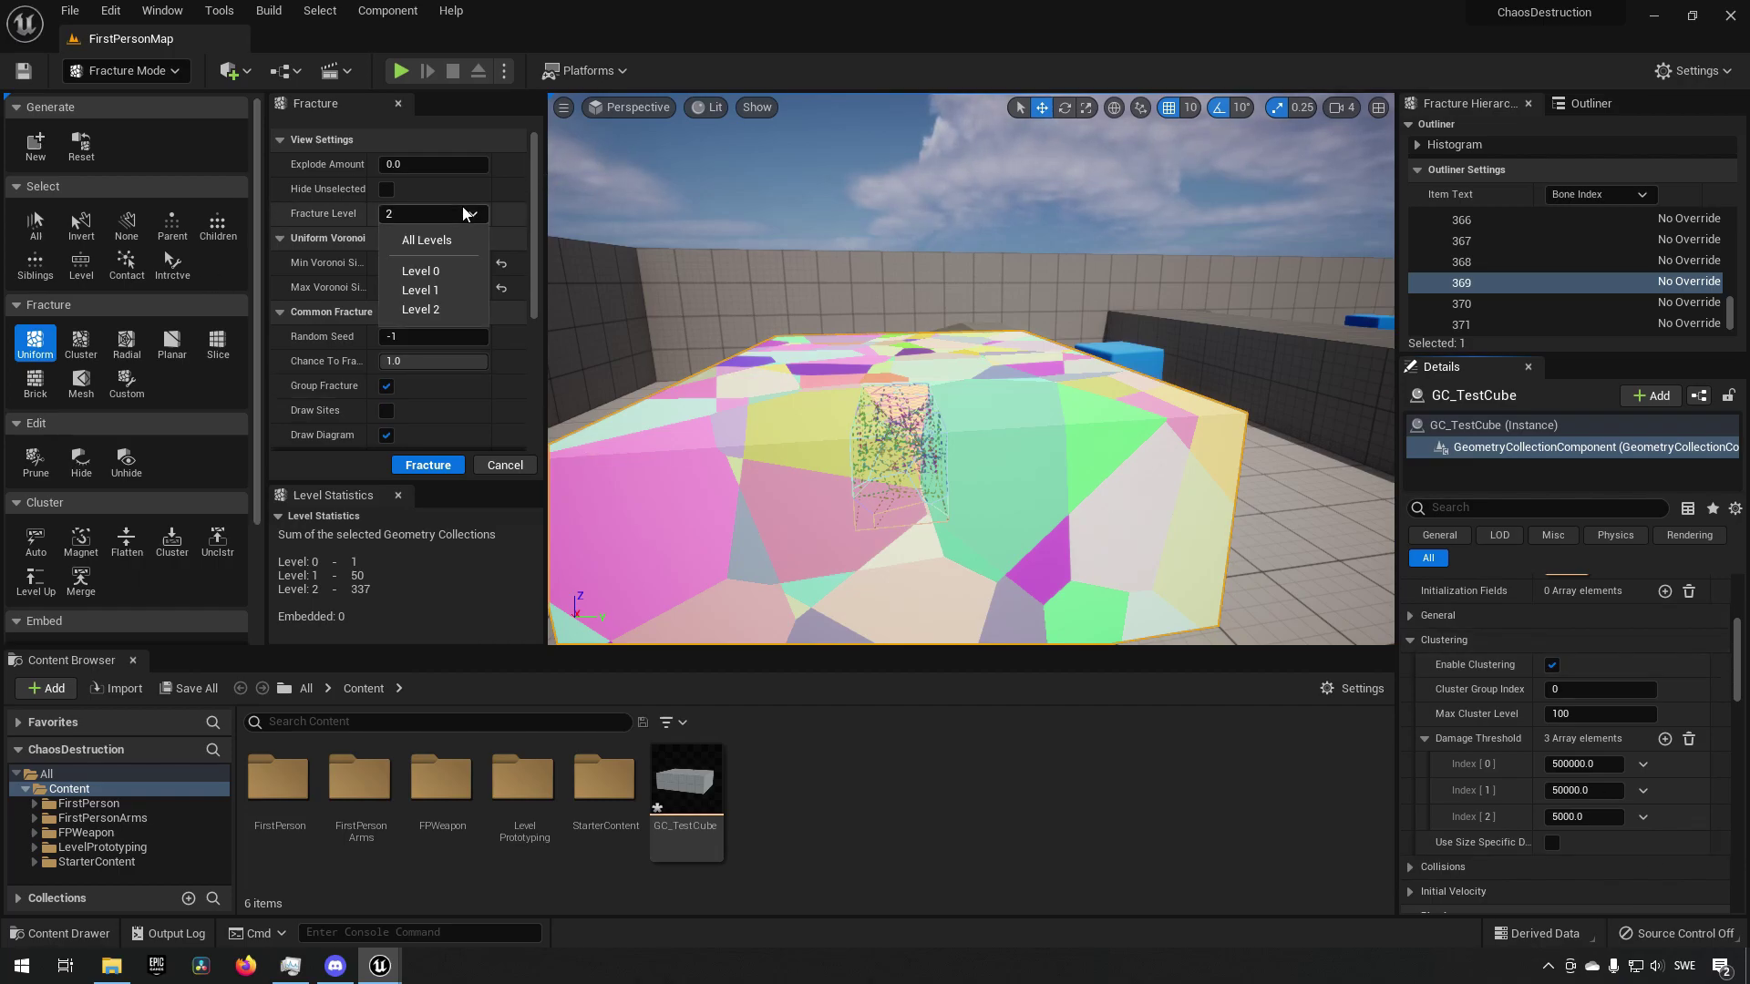
left_click(447, 270)
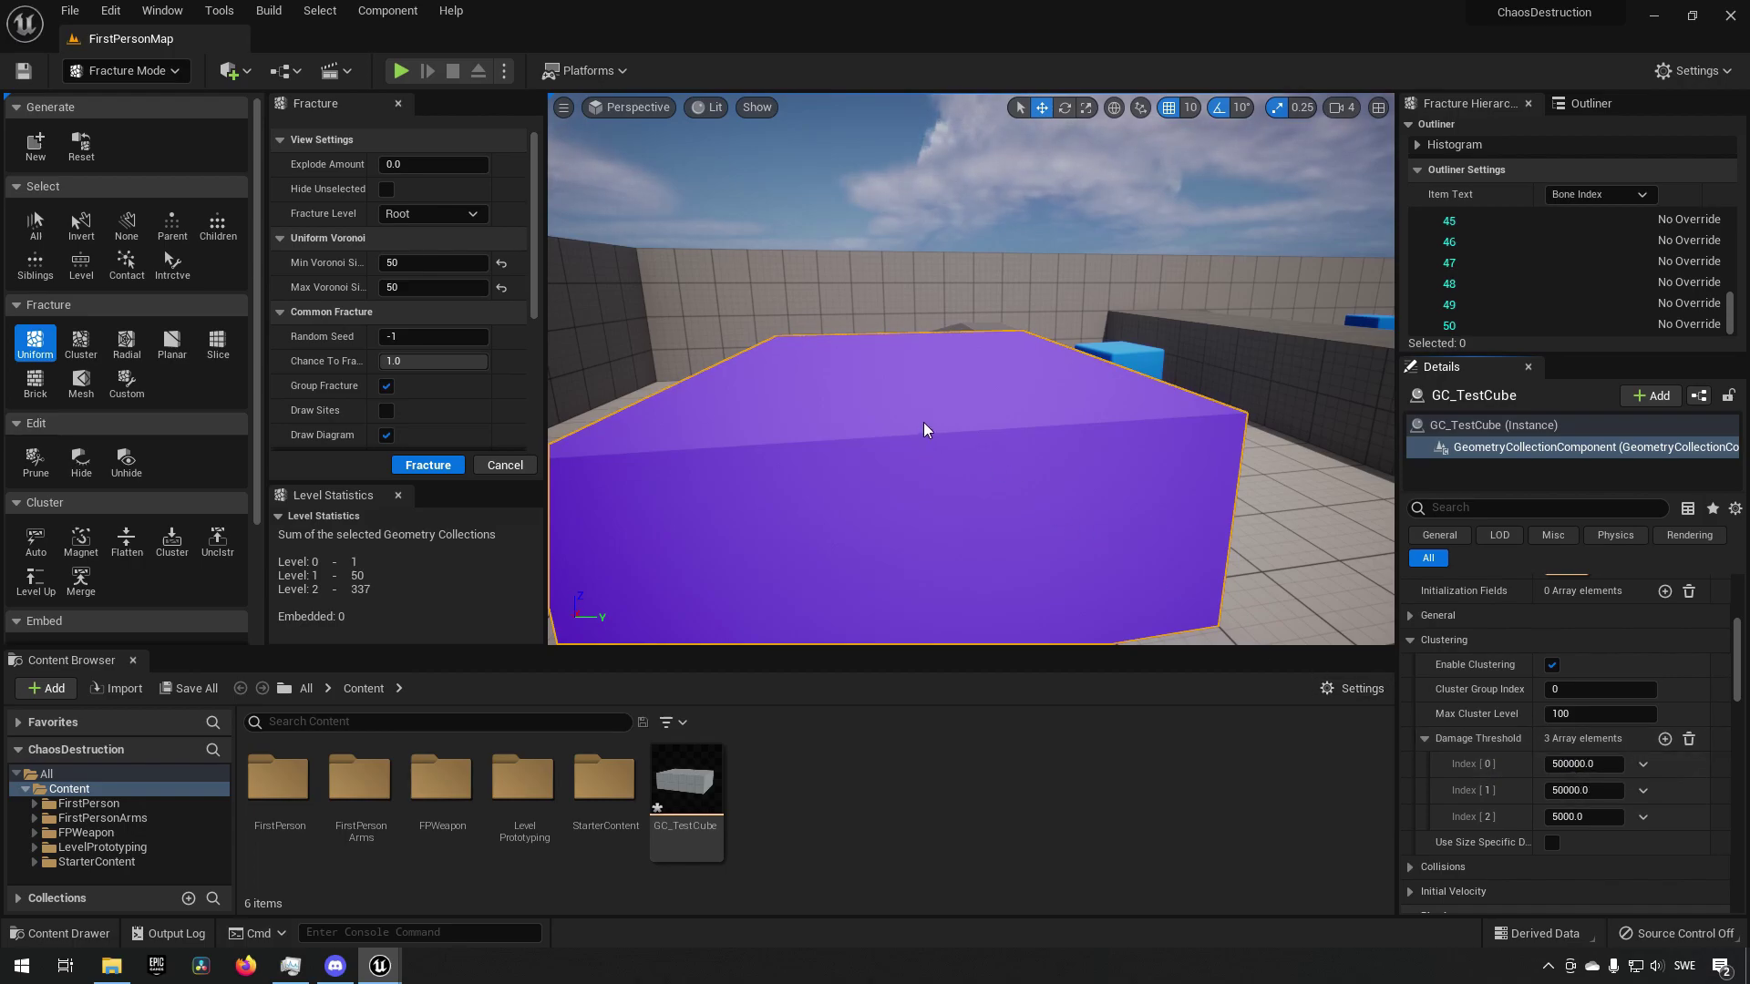
left_click(436, 212)
left_click(435, 290)
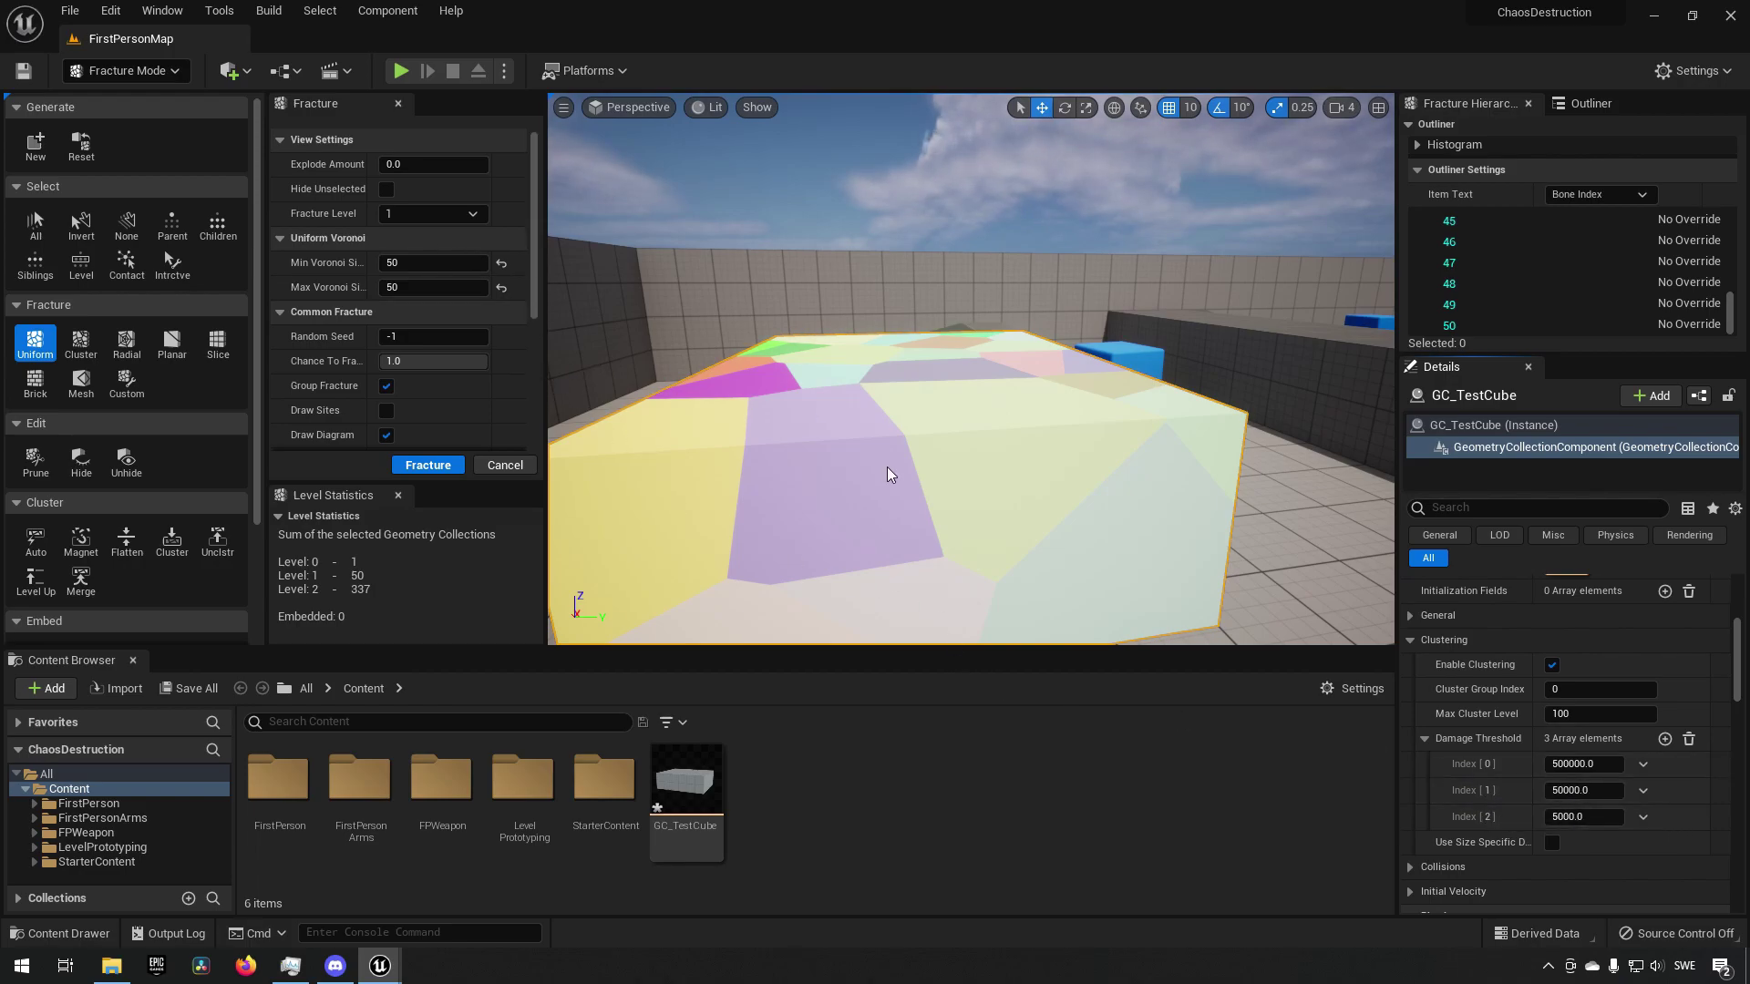
left_click(432, 213)
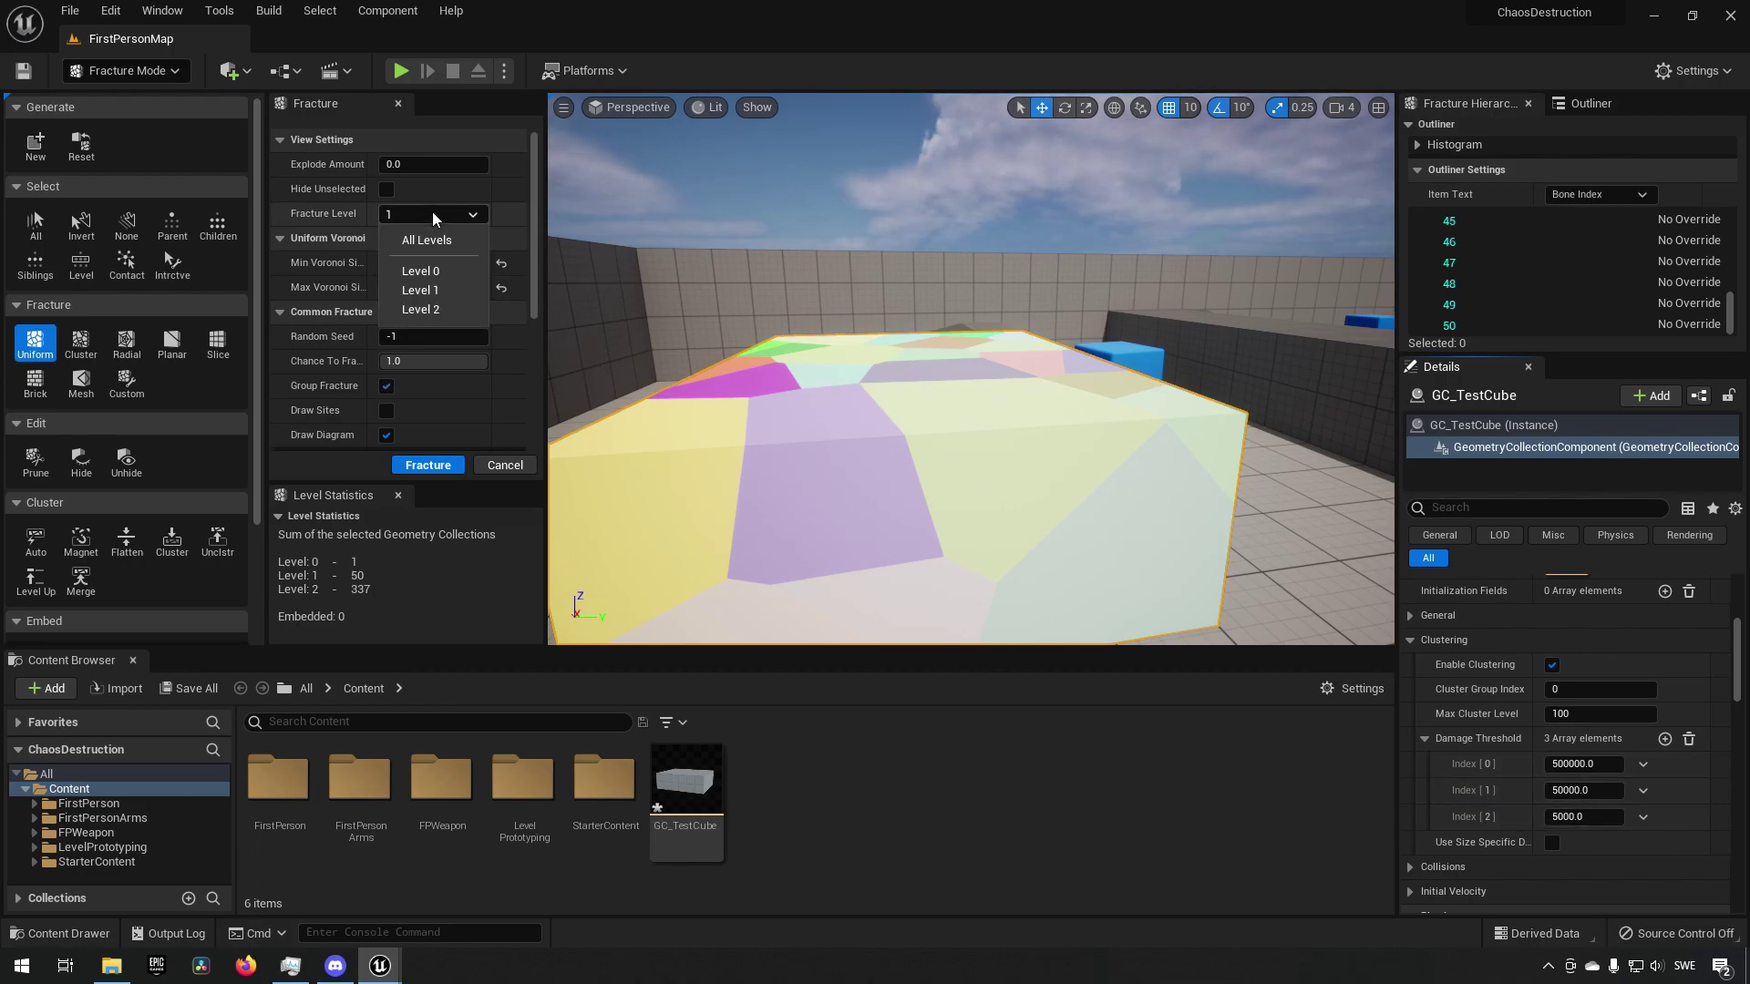
left_click(441, 303)
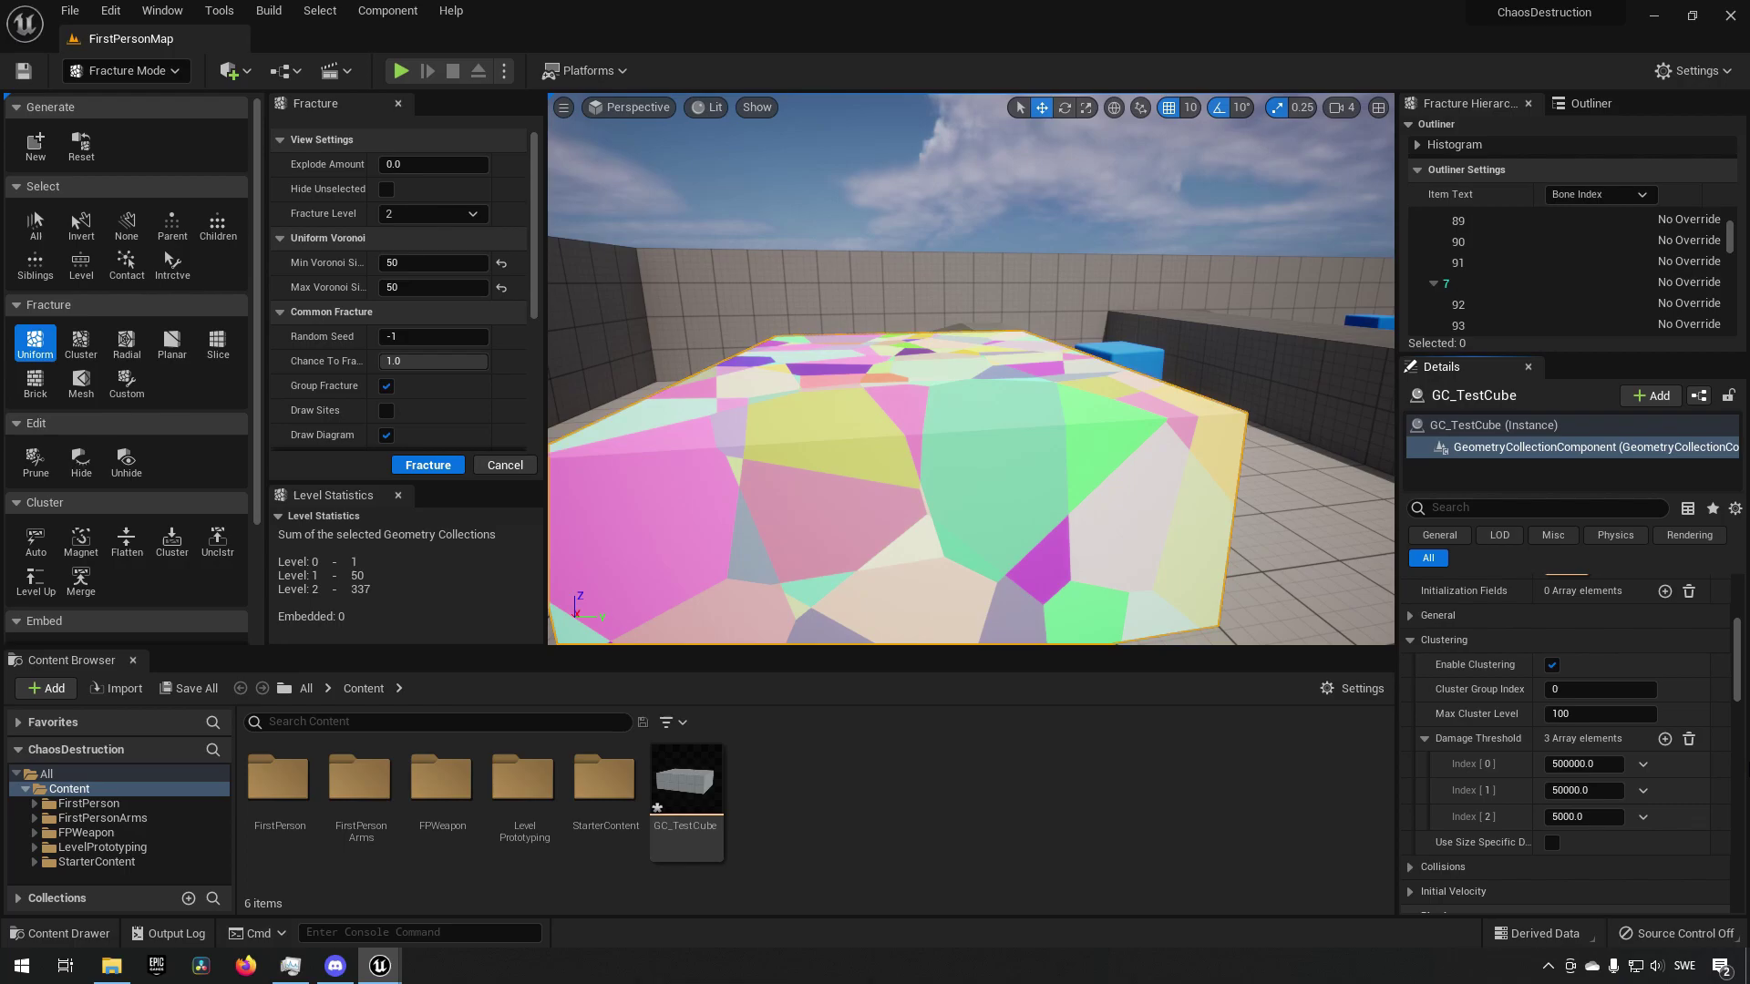
- Turn off the bone color display on the fractured cube in the viewport and leave the details search empty
left_click(1432, 508)
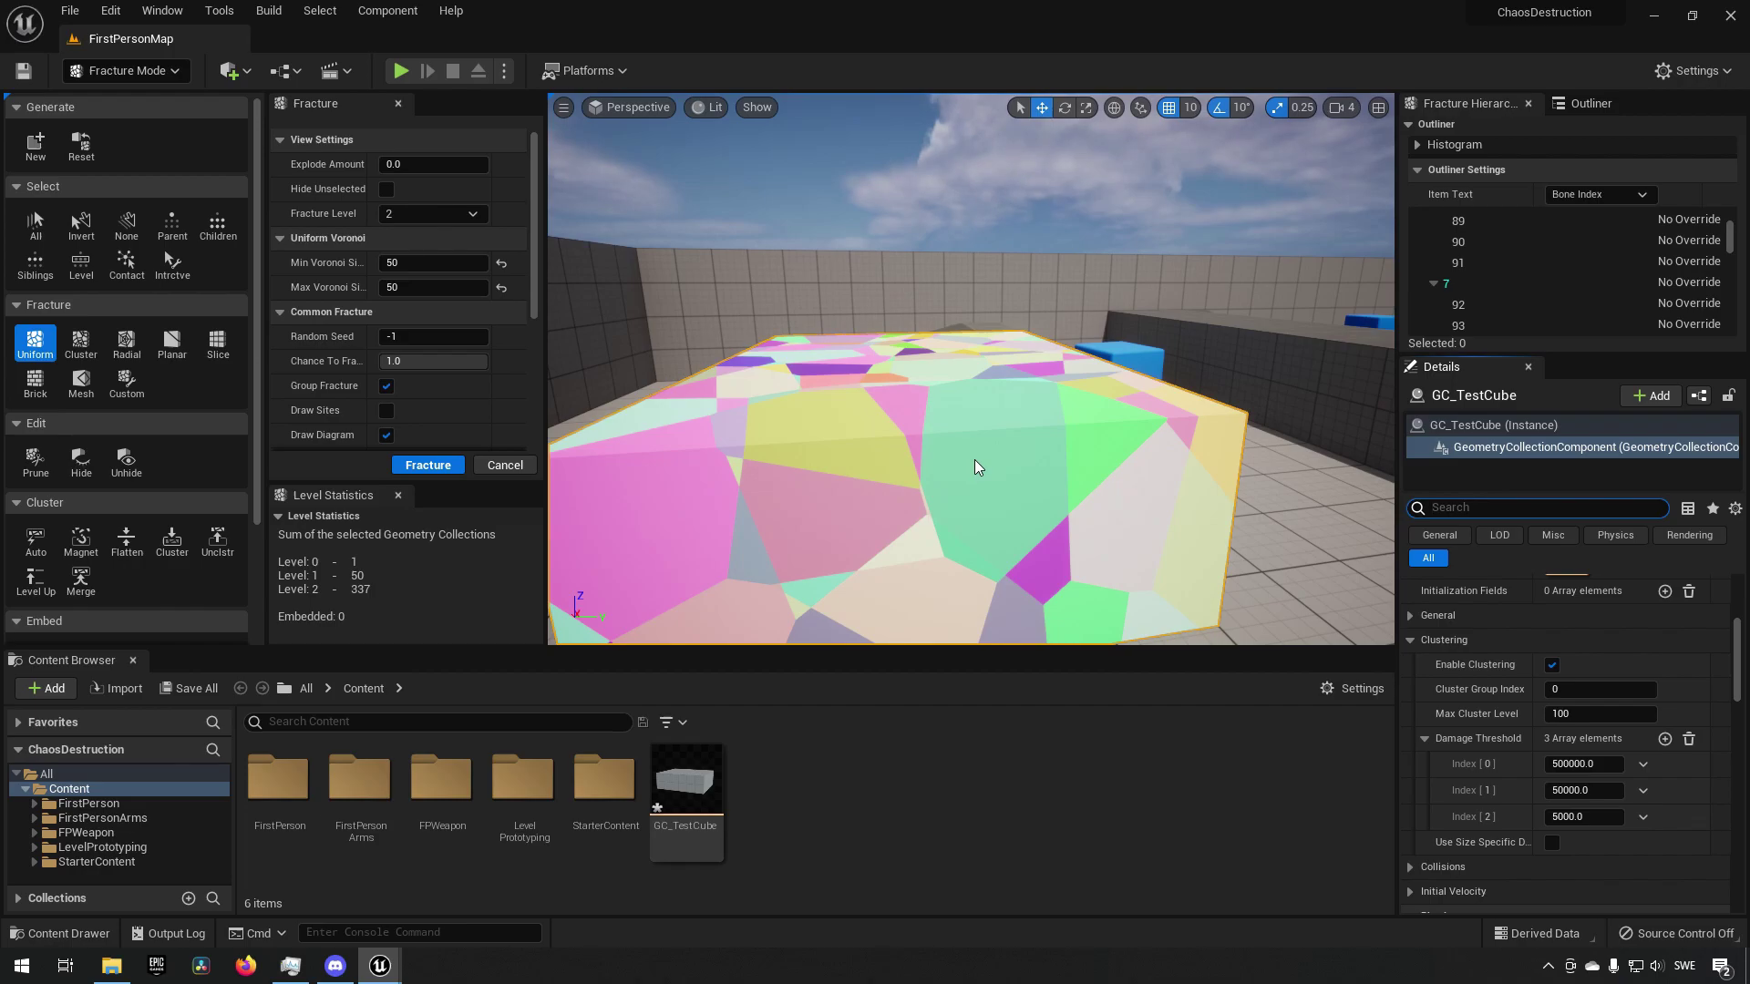
type("B")
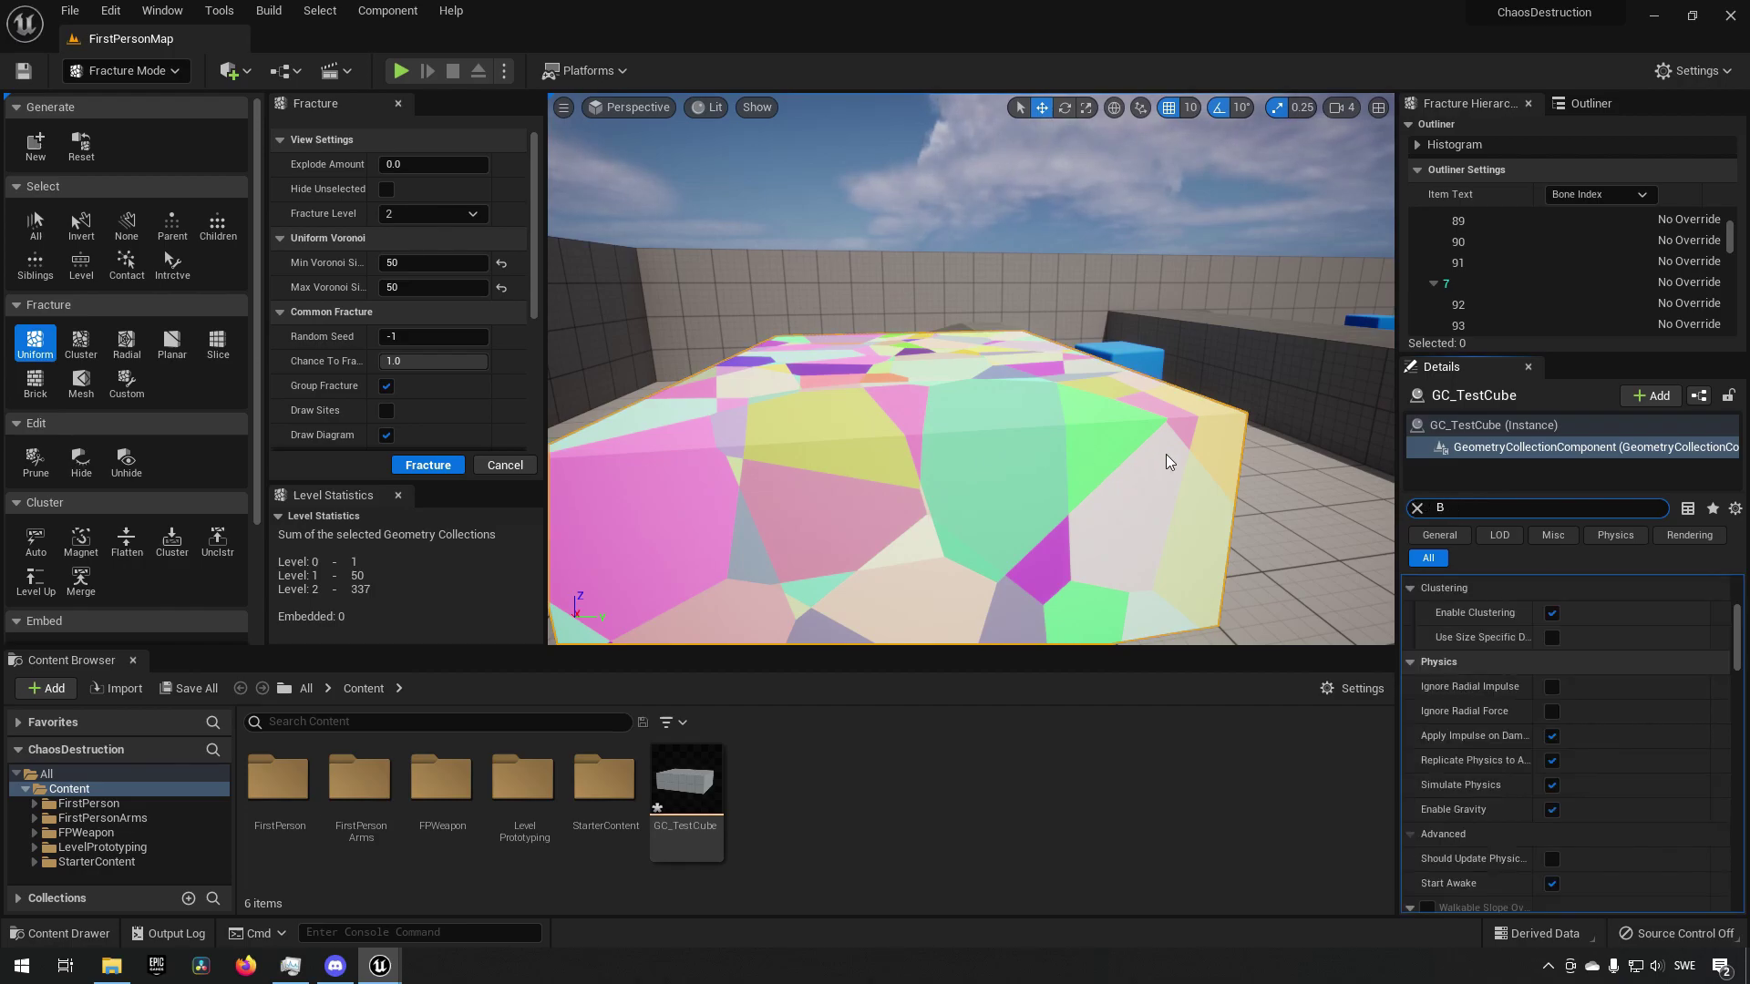
left_click(1167, 454)
mouse_move(1166, 454)
right_mouse_down()
mouse_move(1124, 451)
mouse_move(1156, 454)
right_mouse_up()
key("b")
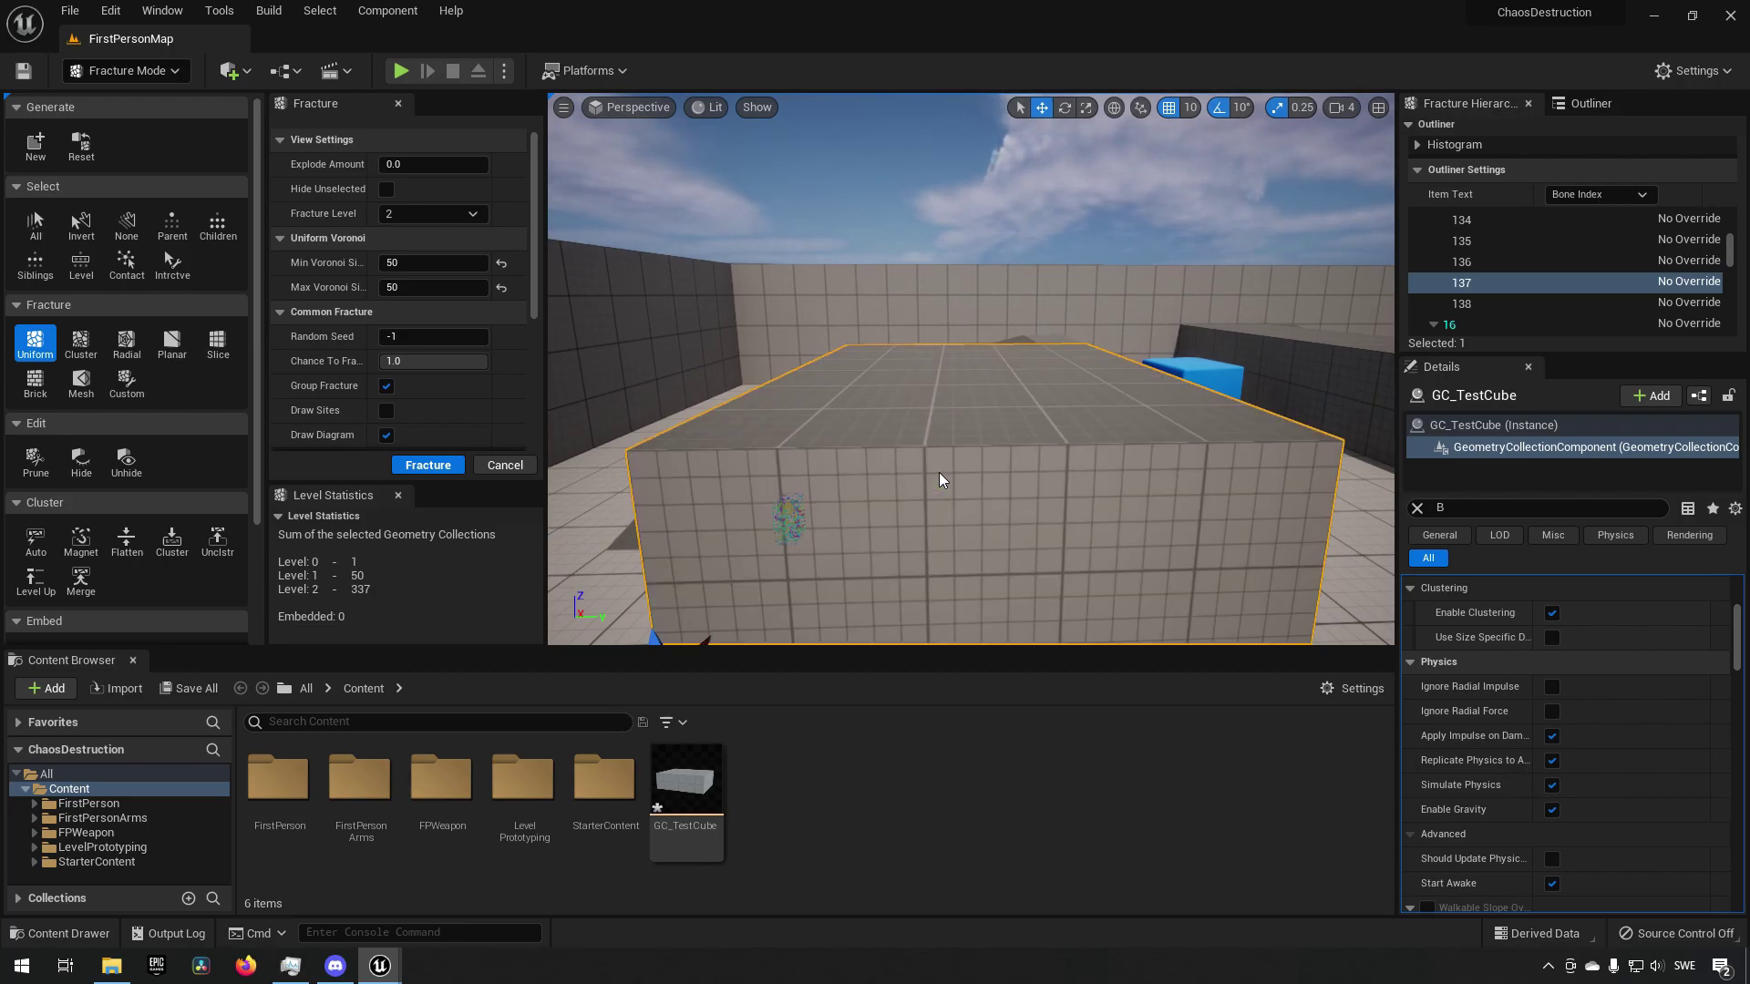
key("BackSpace")
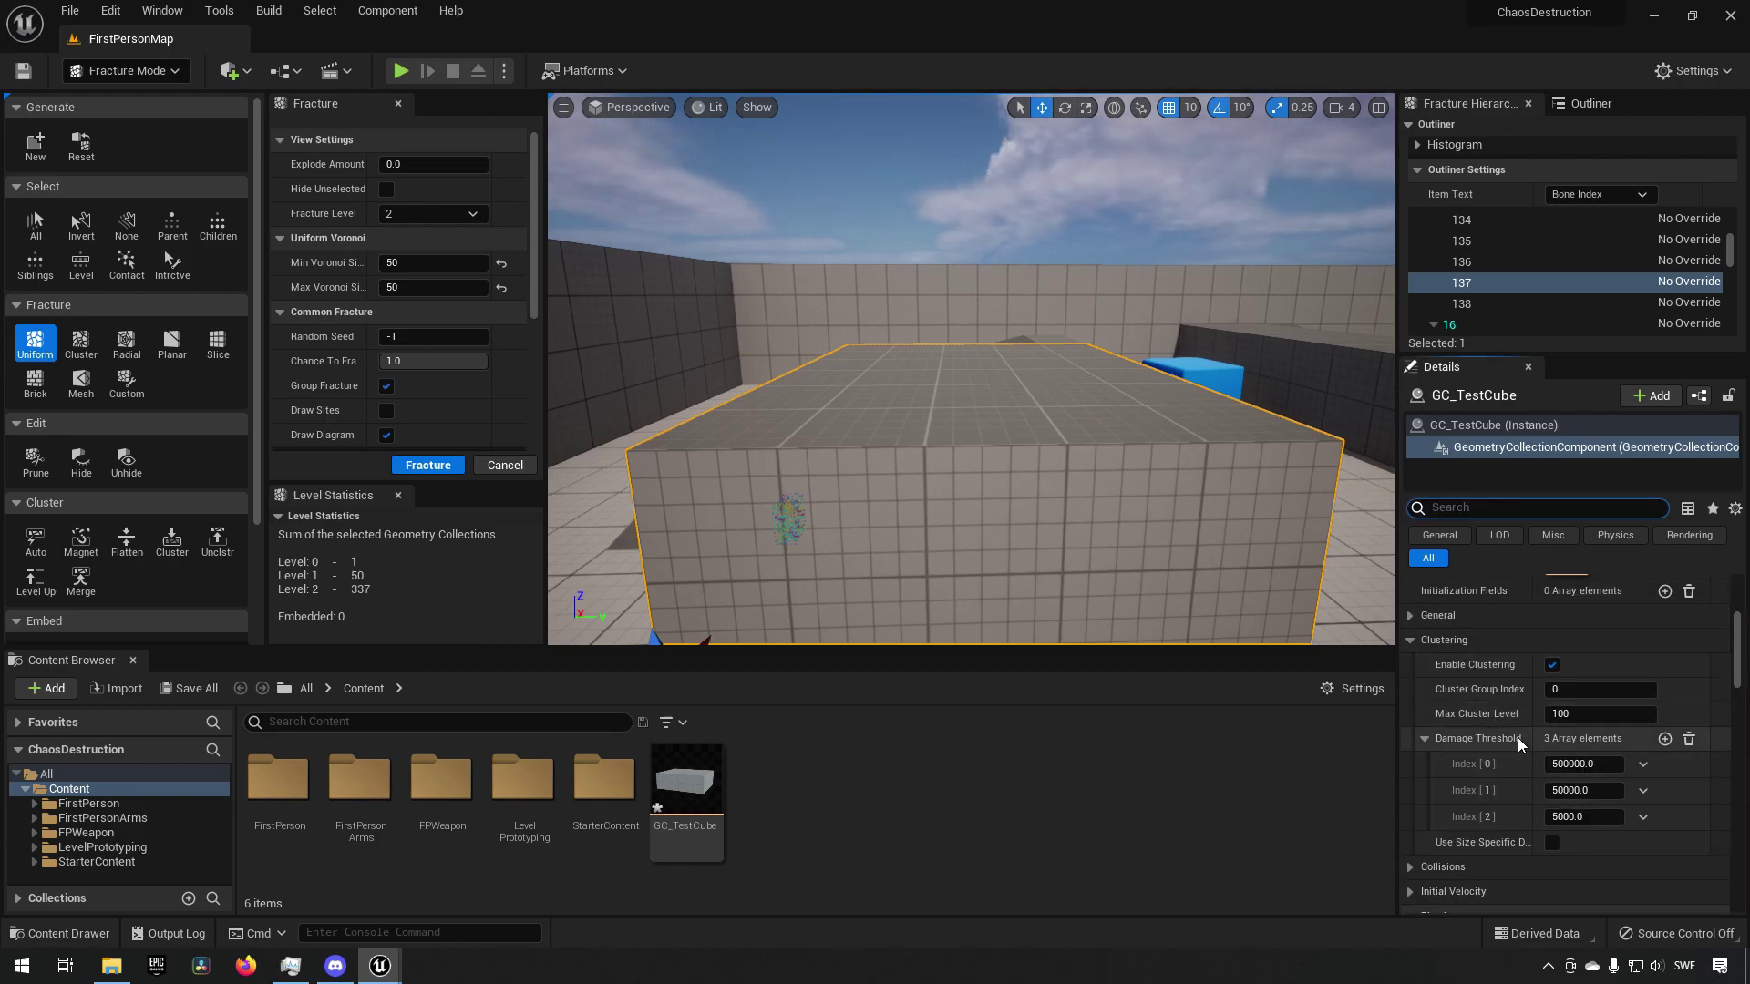
- Expand the component's General settings and toggle Show Bone Colors on and off twice, leaving it off
scroll(1477, 733, "down", 4)
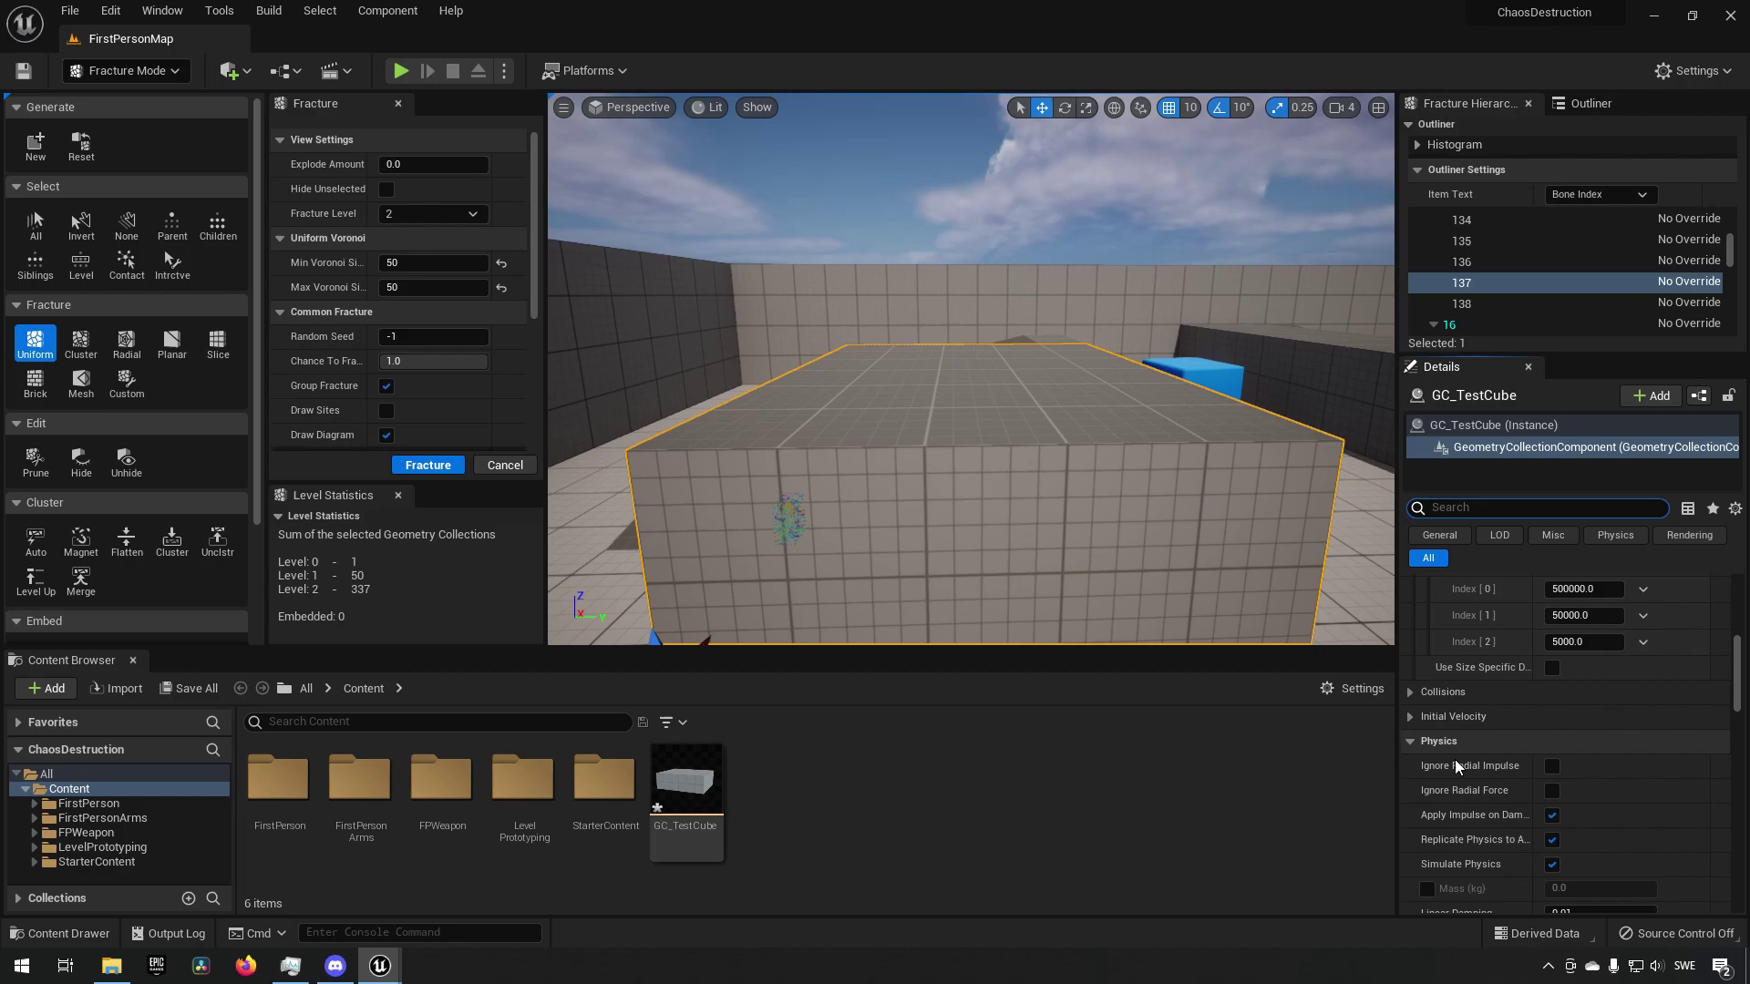
scroll(1500, 754, "up", 5)
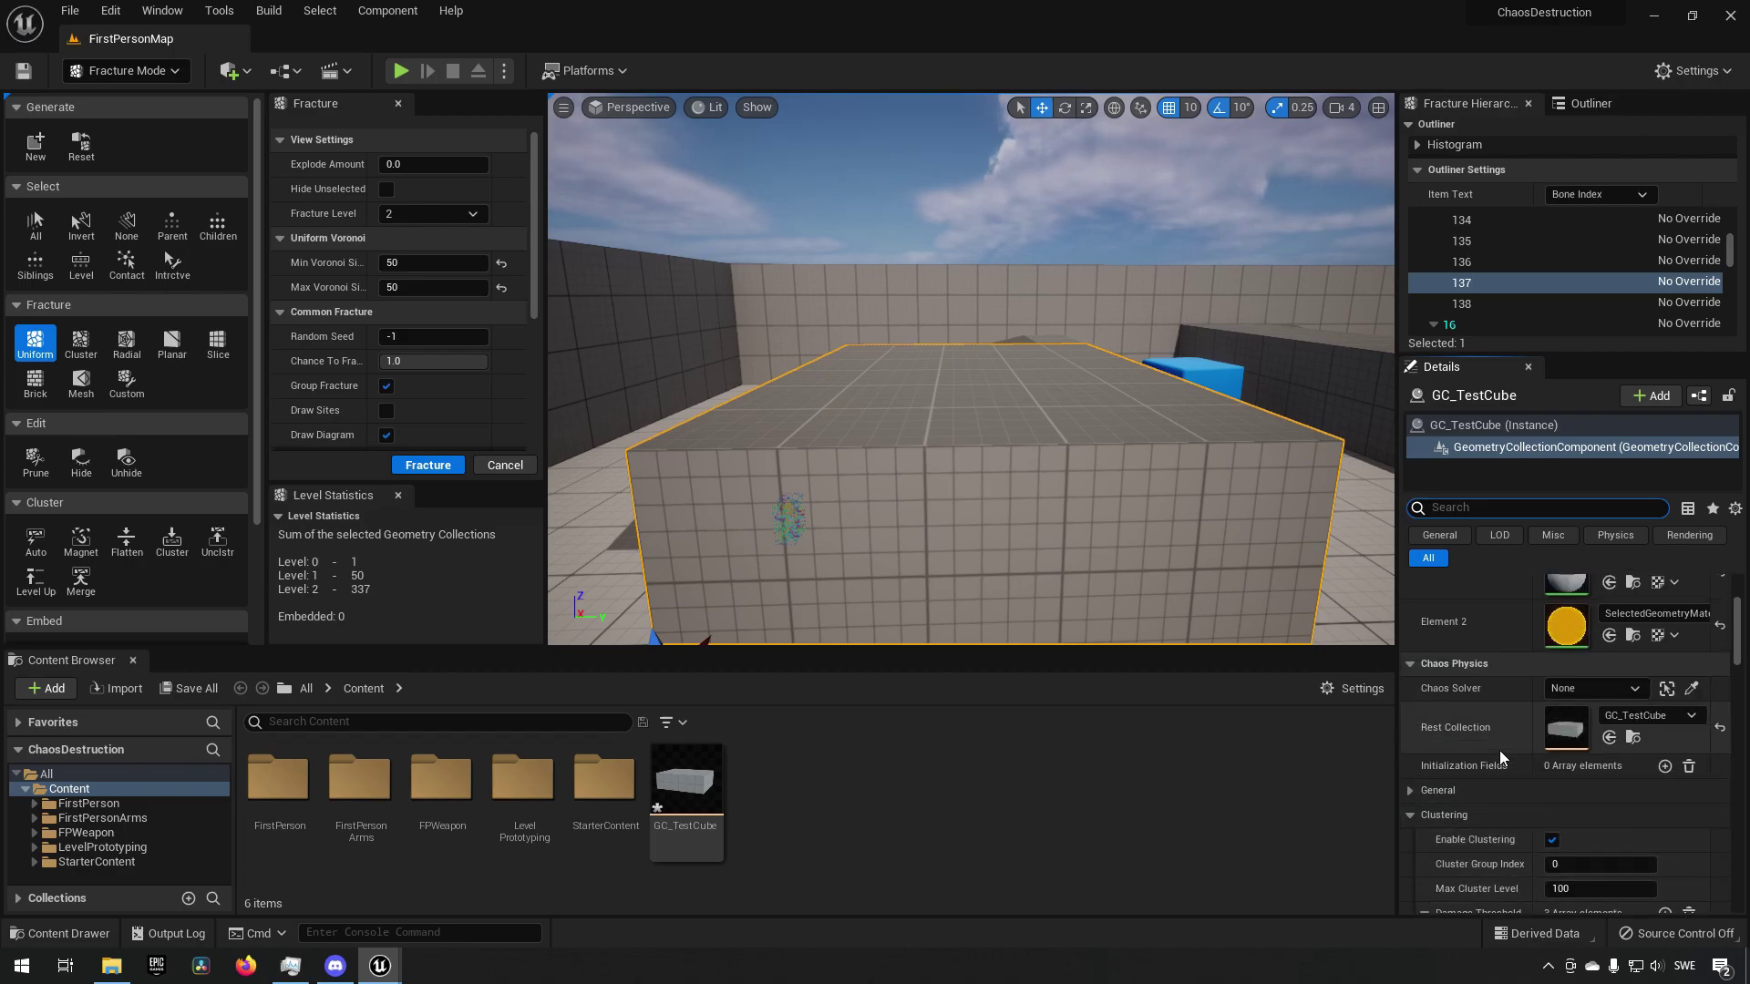
scroll(1483, 729, "down", 2)
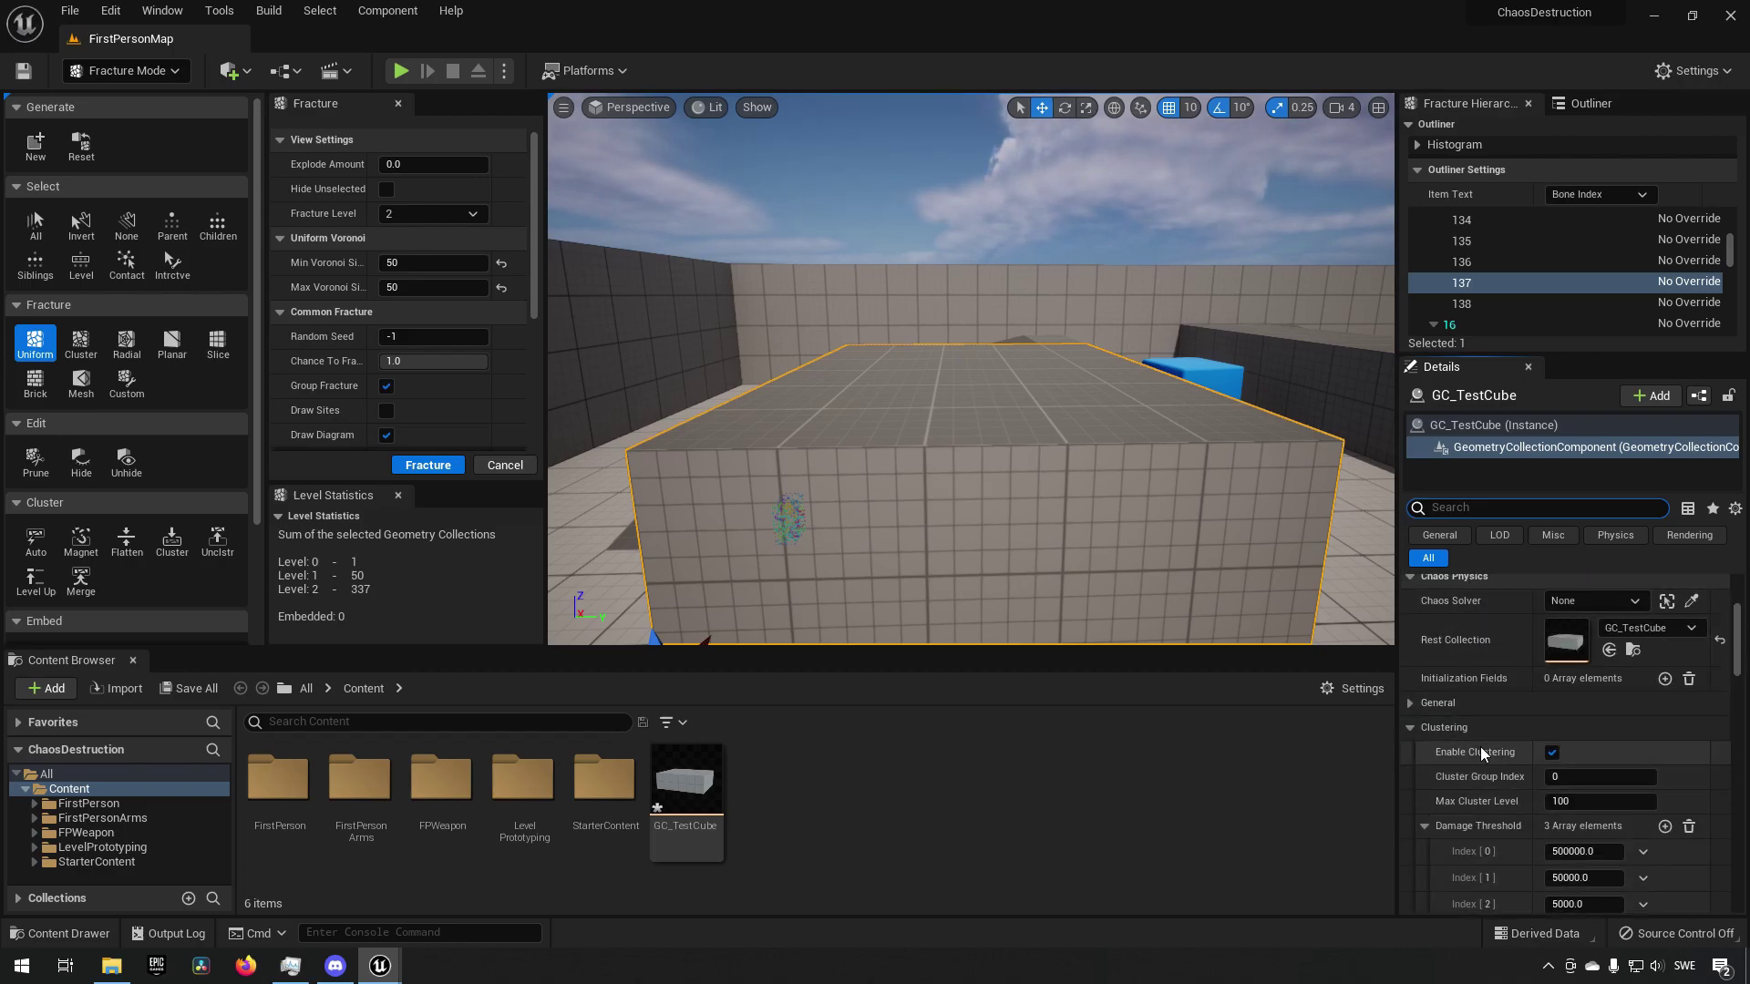
left_click(1415, 703)
scroll(1482, 738, "down", 1)
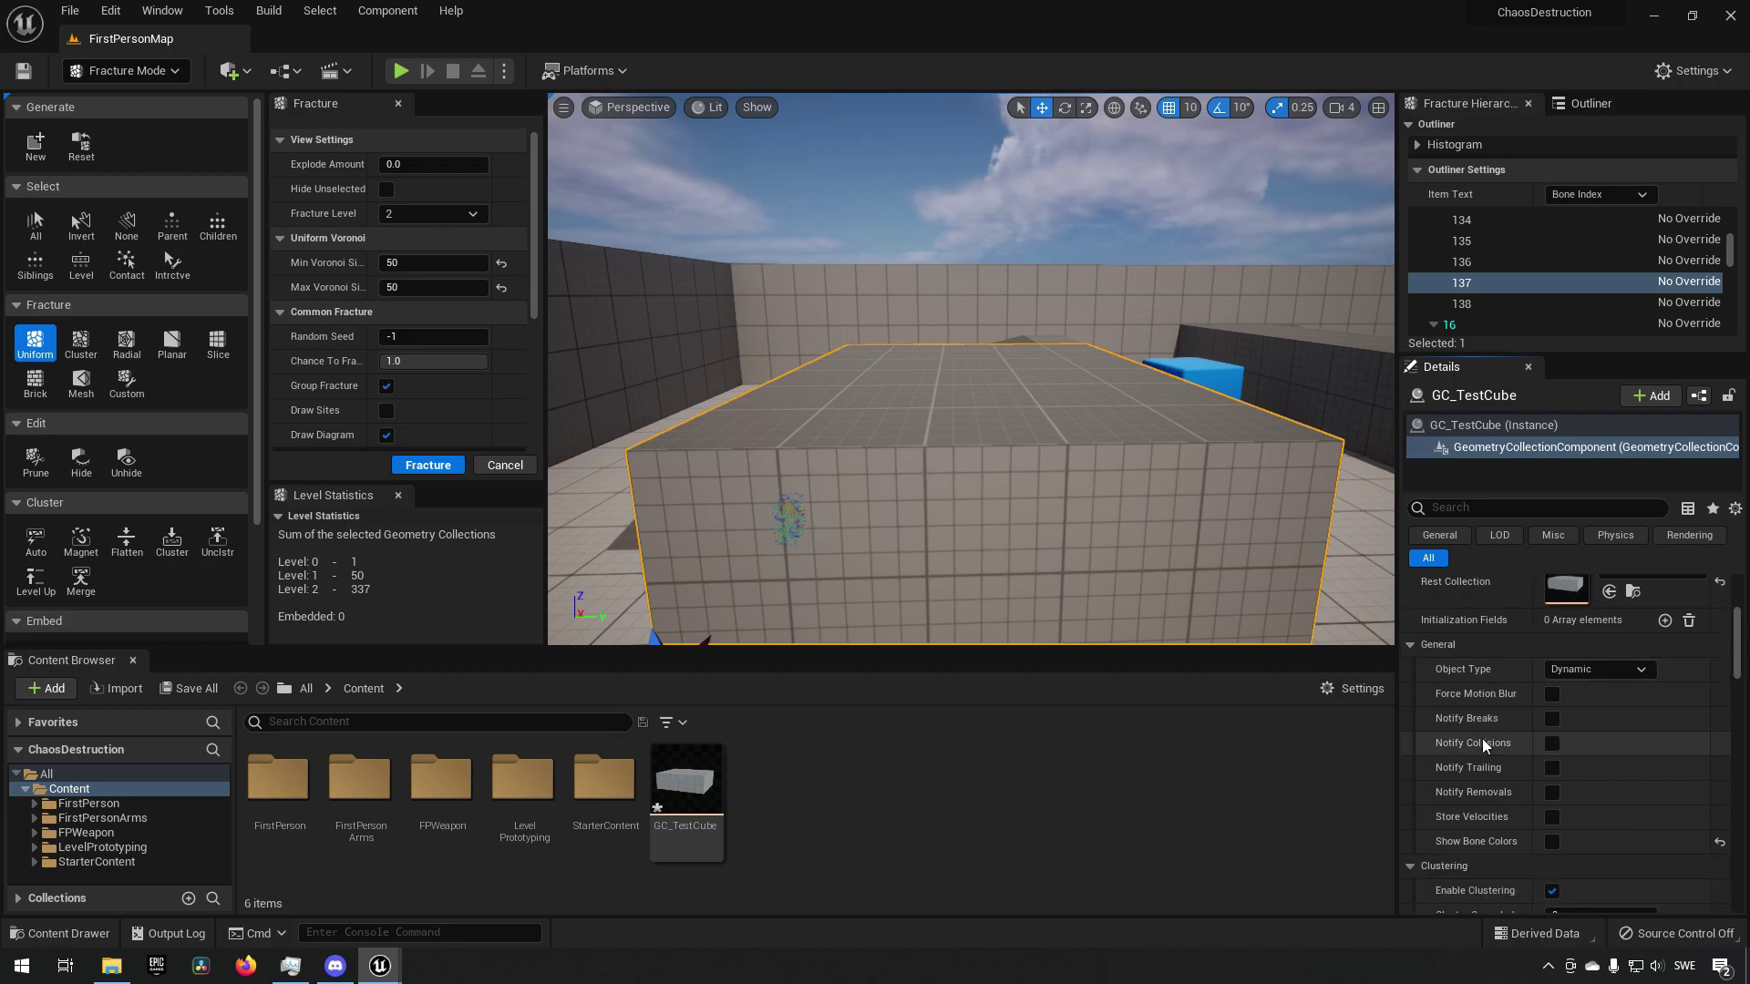
left_click(1552, 842)
left_click(1551, 842)
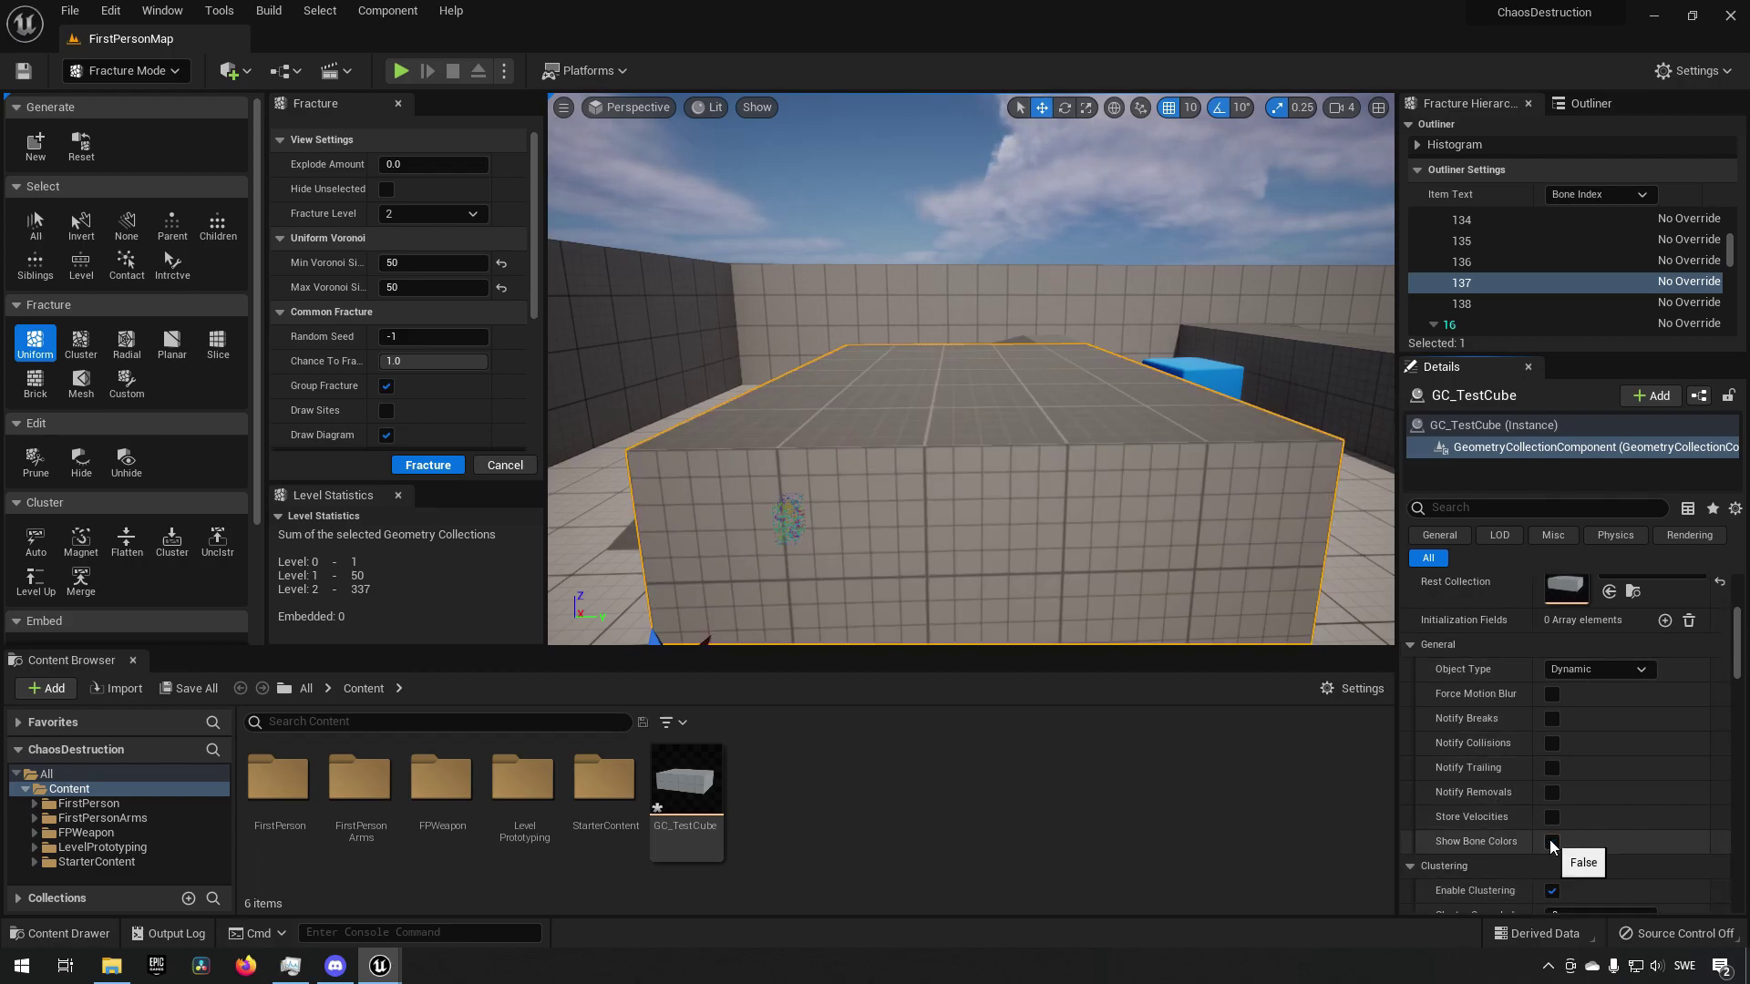
left_click(1551, 842)
left_click(1551, 842)
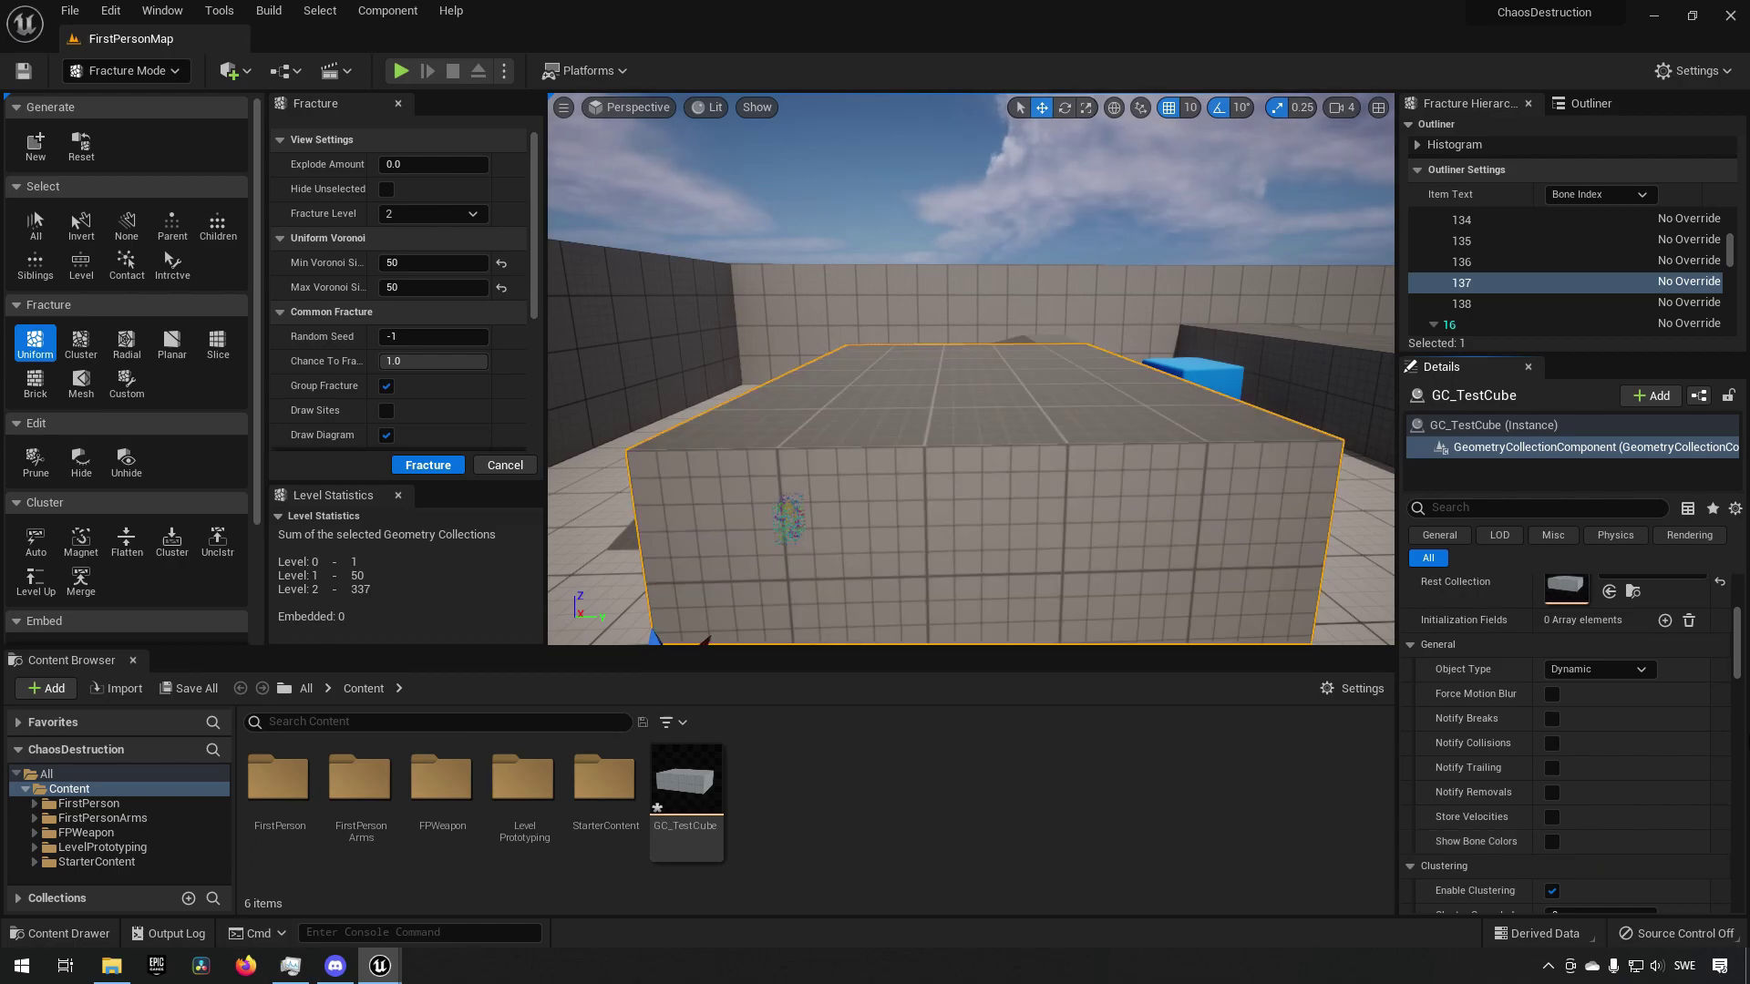
- Select the rifle lying on the floor in front of the cube and open its BP_Rifle blueprint
key("s")
right_click_drag(1056, 465, 1070, 352)
key("w")
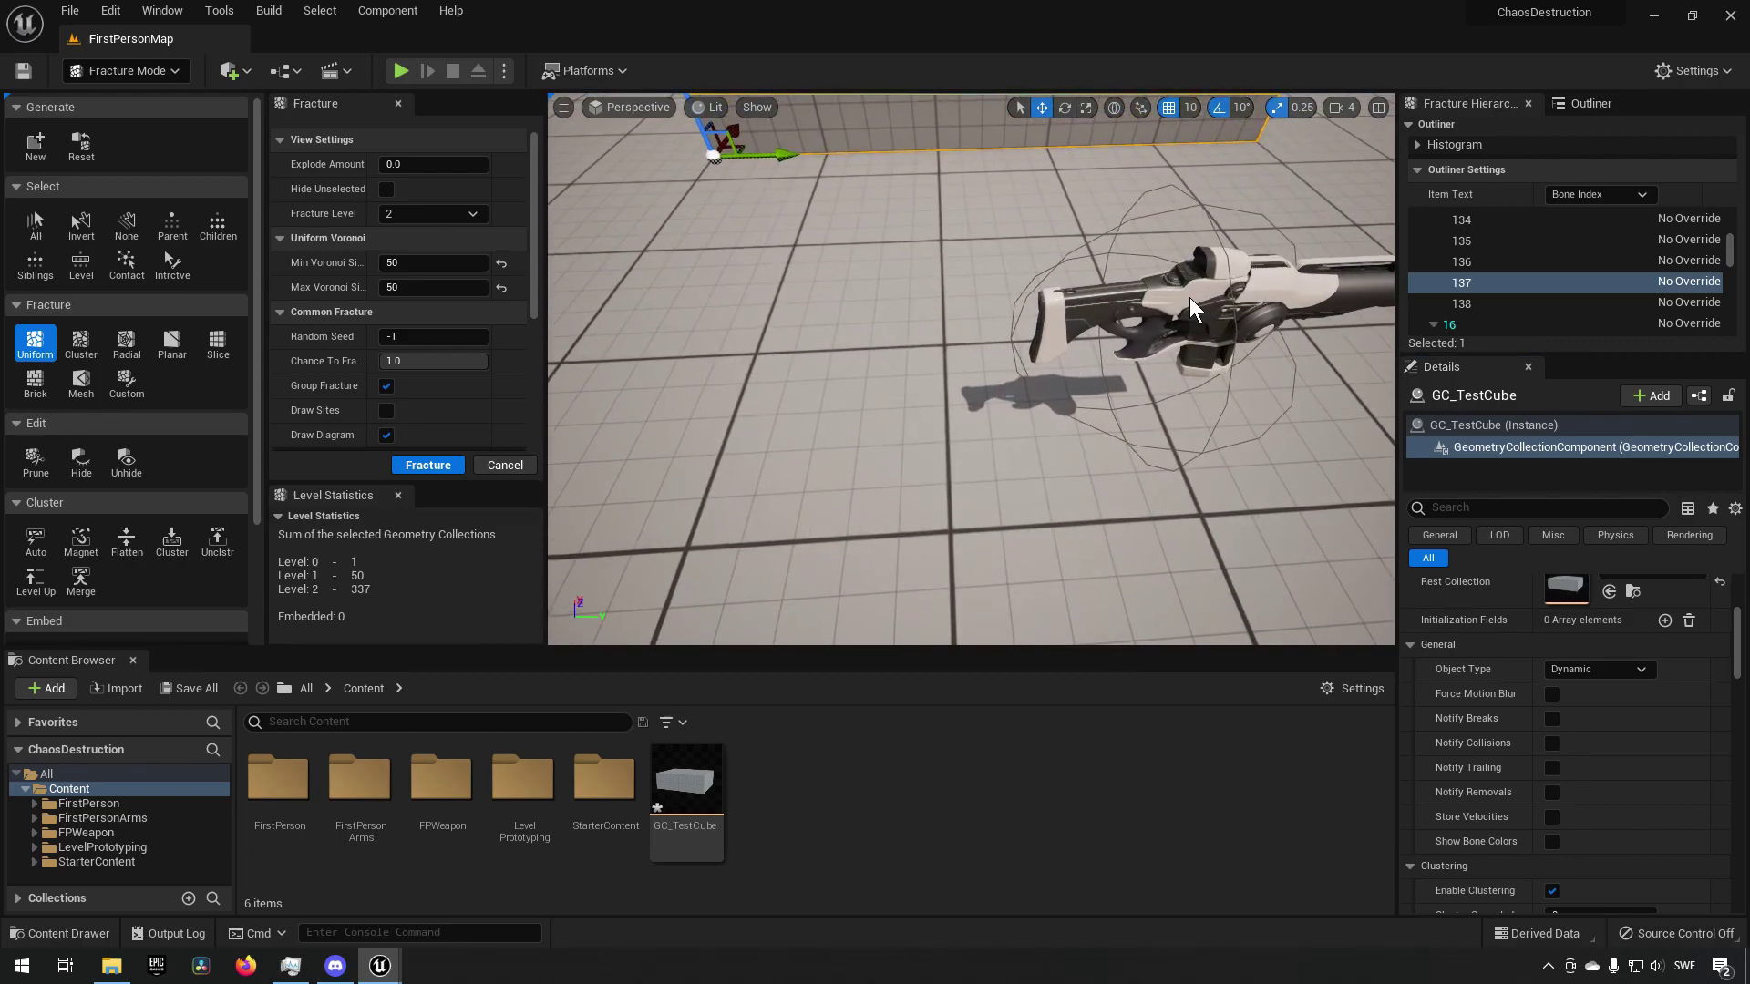
left_click(1141, 446)
key("f")
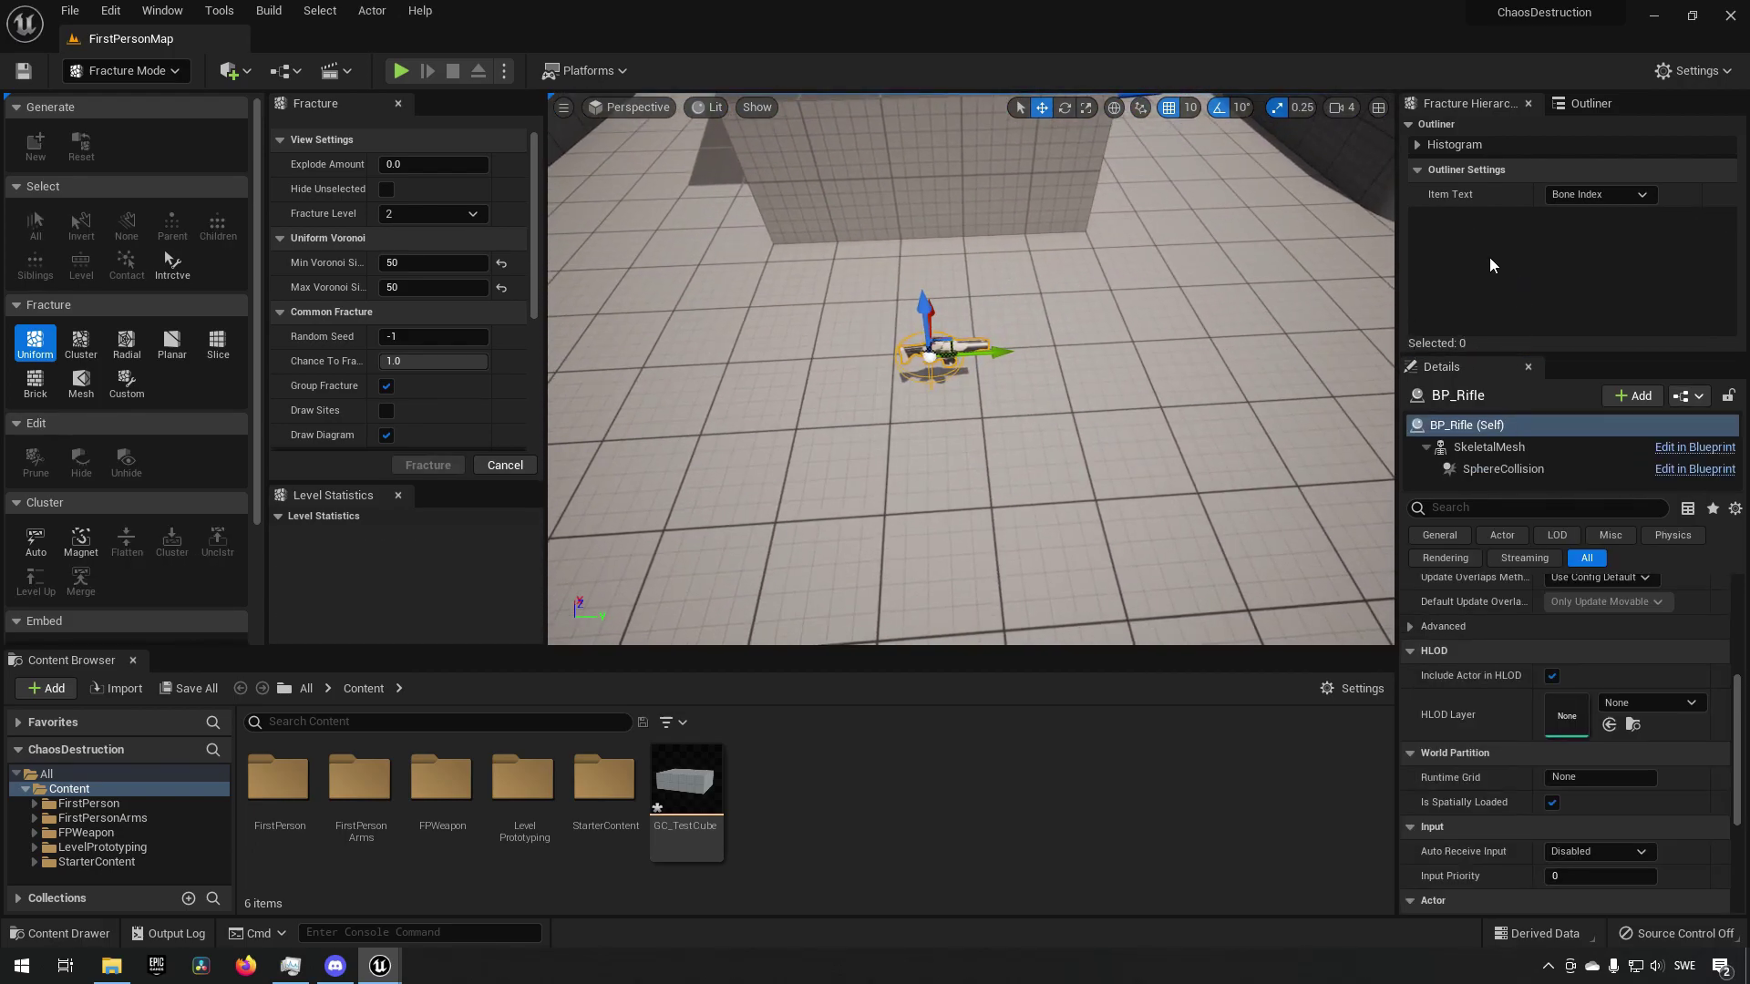
left_click(1606, 106)
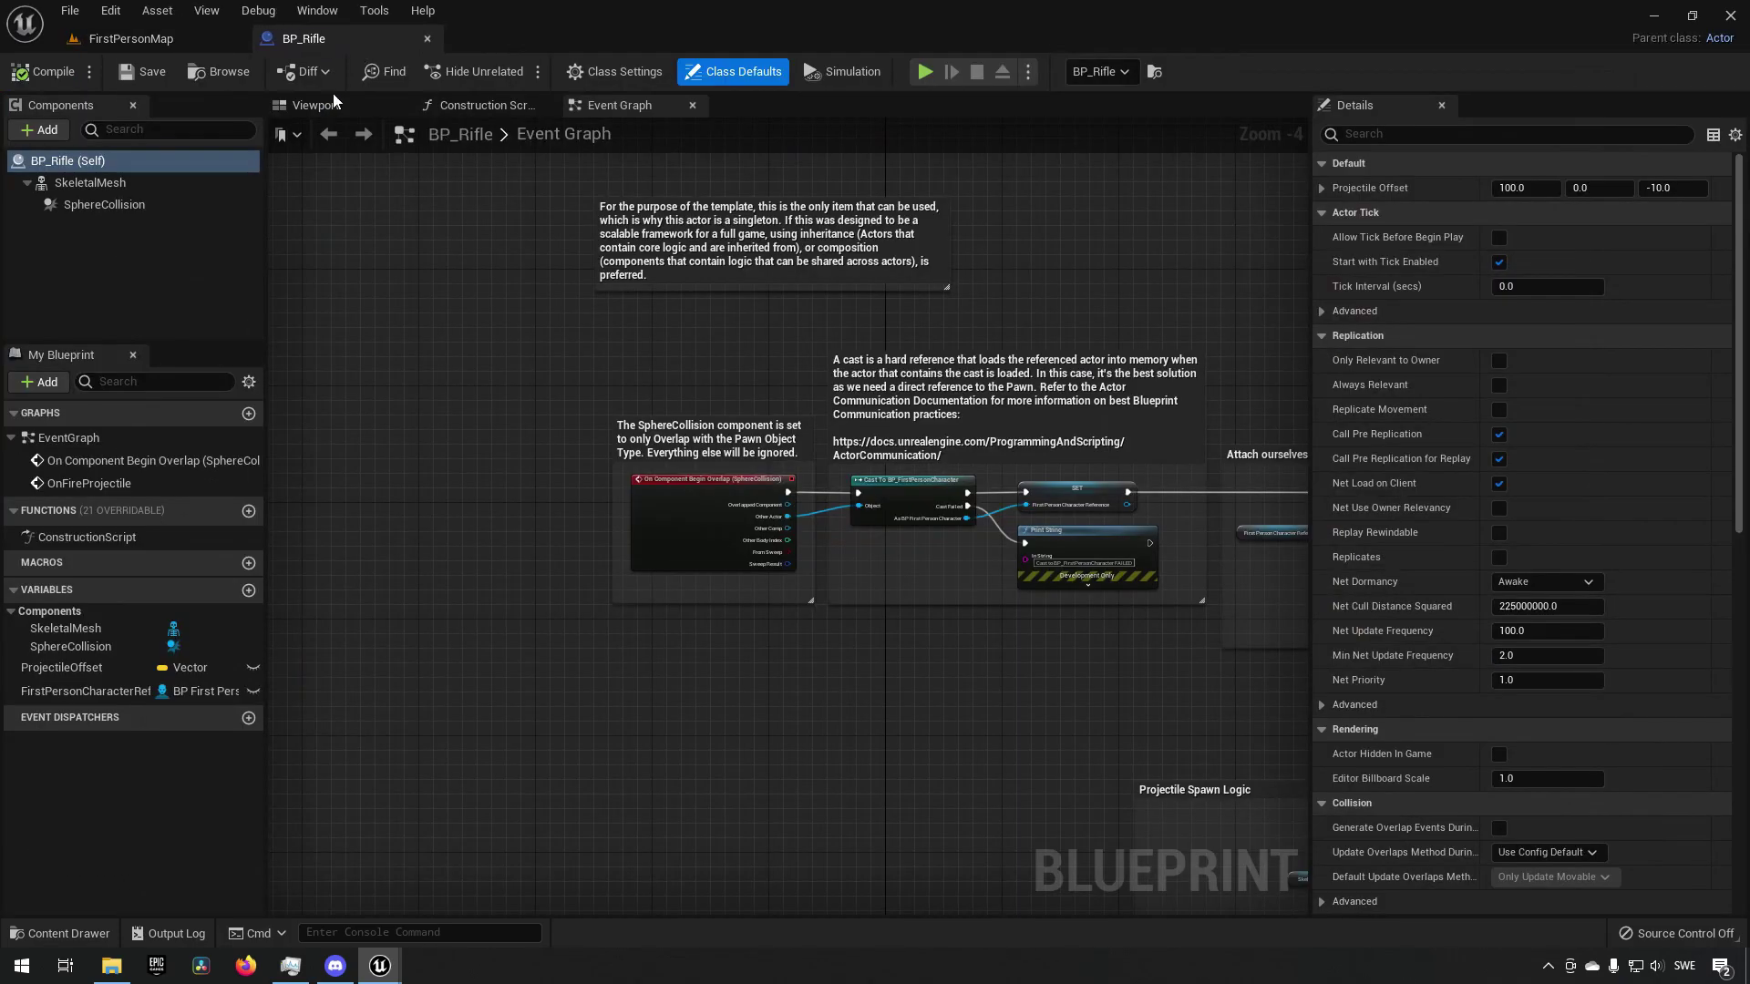
- Browse to the projectile class used by the SpawnActor node in BP_Rifle's event graph and open the BP_FirstPersonProjectile blueprint
right_click_drag(705, 343, 505, 330)
scroll(631, 481, "up", 3)
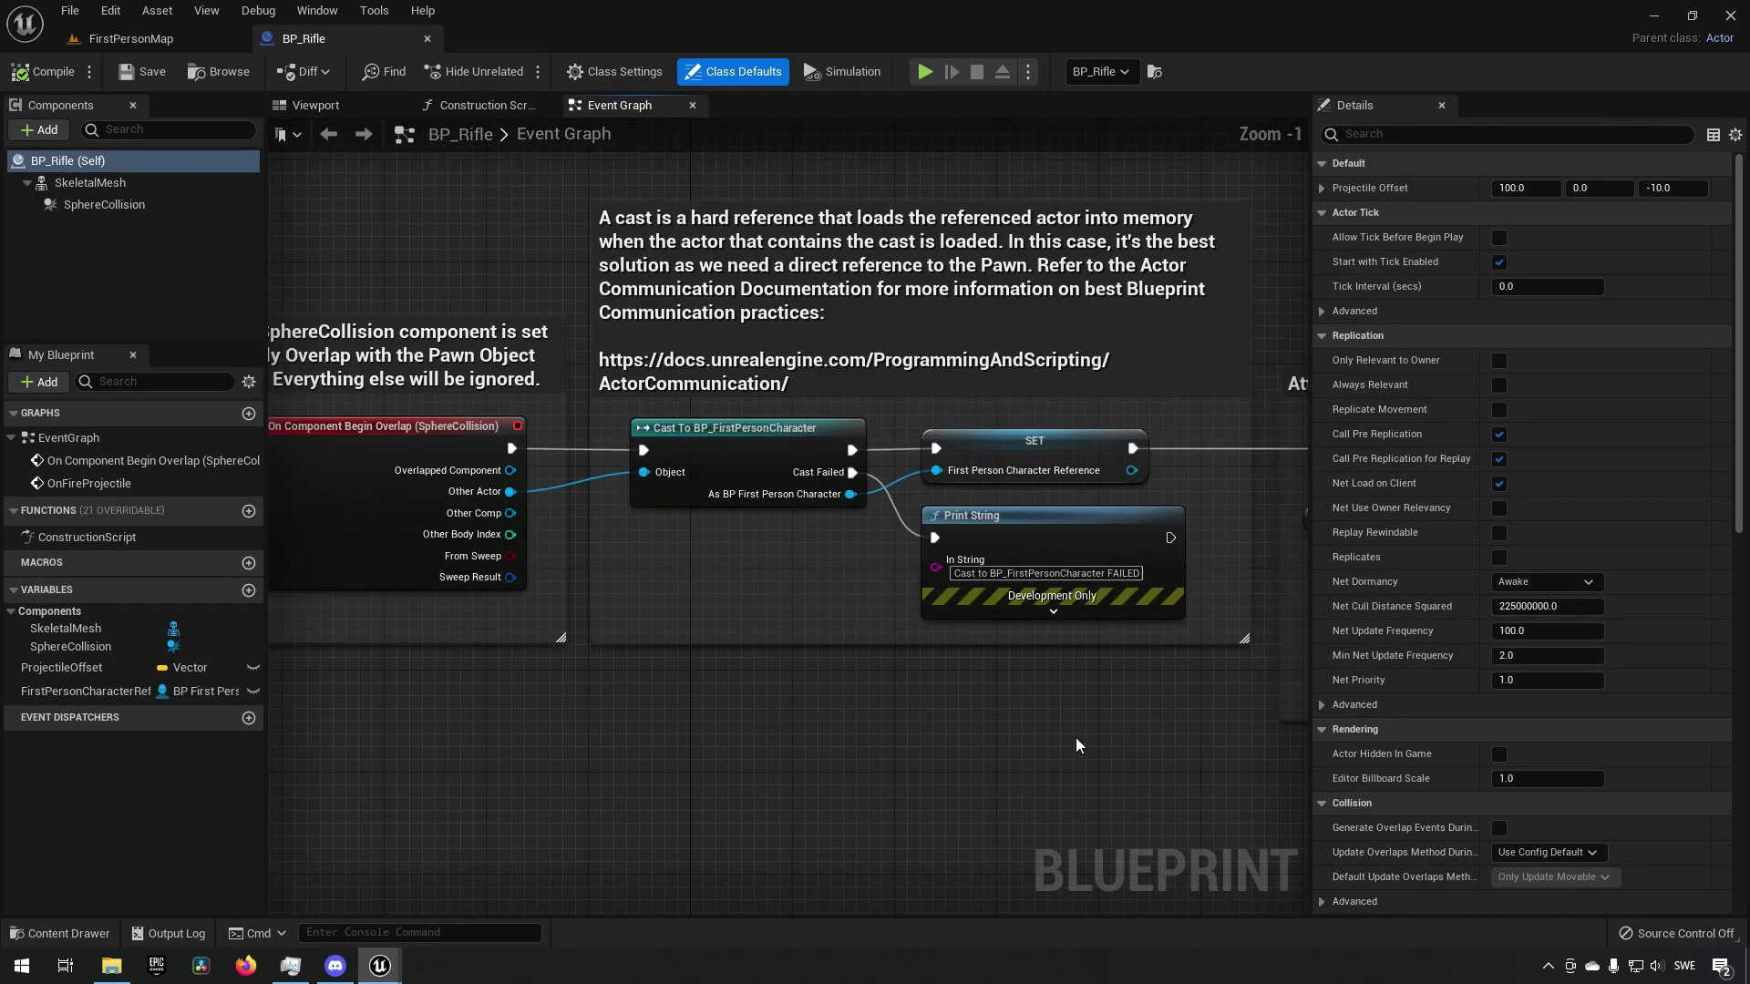
right_click_drag(1077, 738, 535, 670)
right_click_drag(1059, 693, 698, 643)
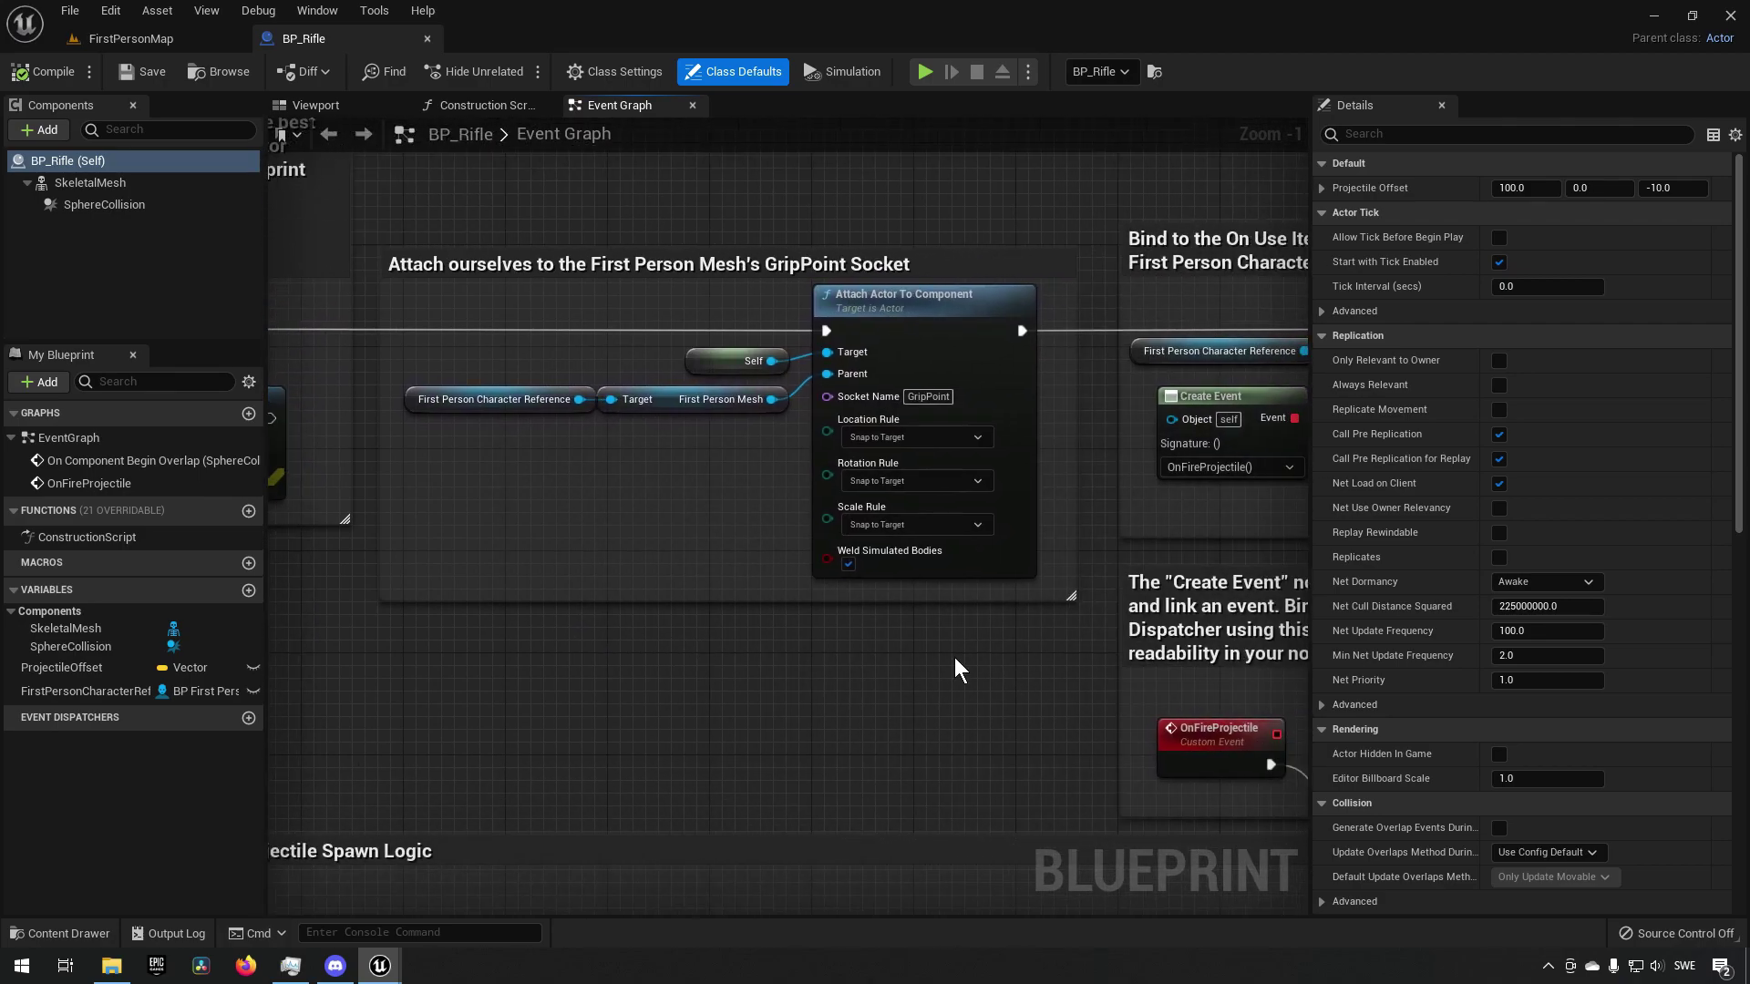
right_click_drag(954, 658, 908, 595)
right_click_drag(1058, 647, 1050, 247)
left_click(1074, 530)
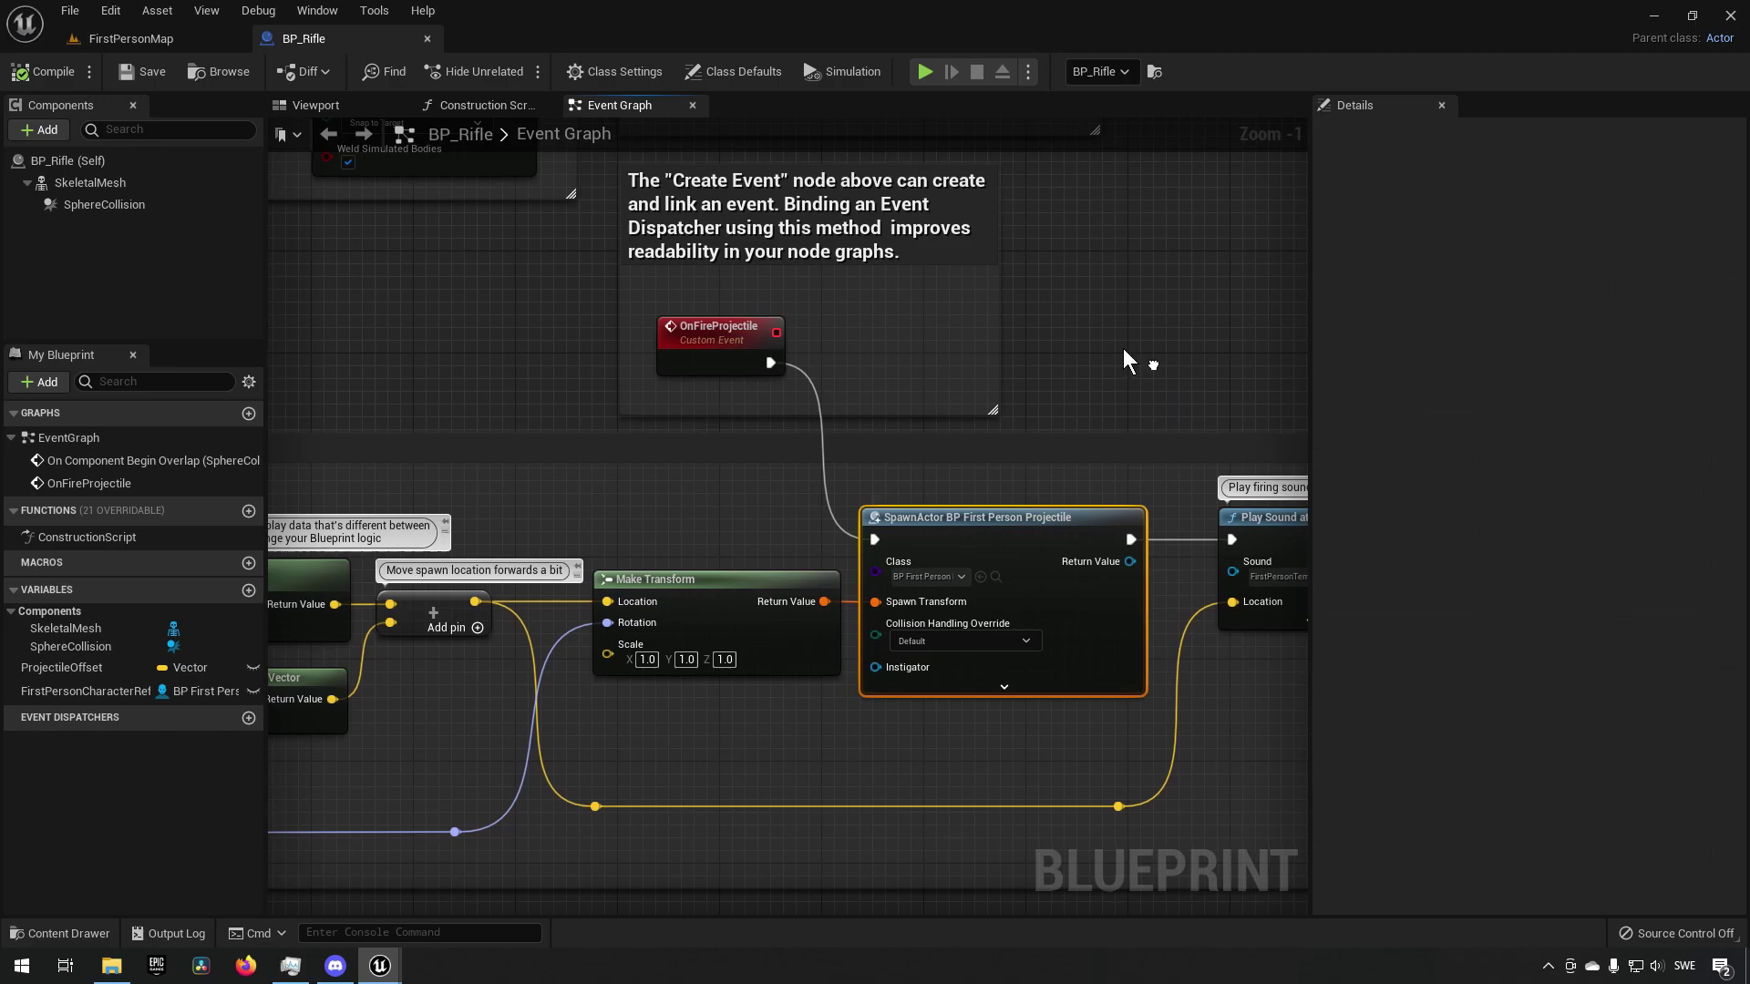
right_click_drag(1123, 349, 1079, 320)
left_click(950, 550)
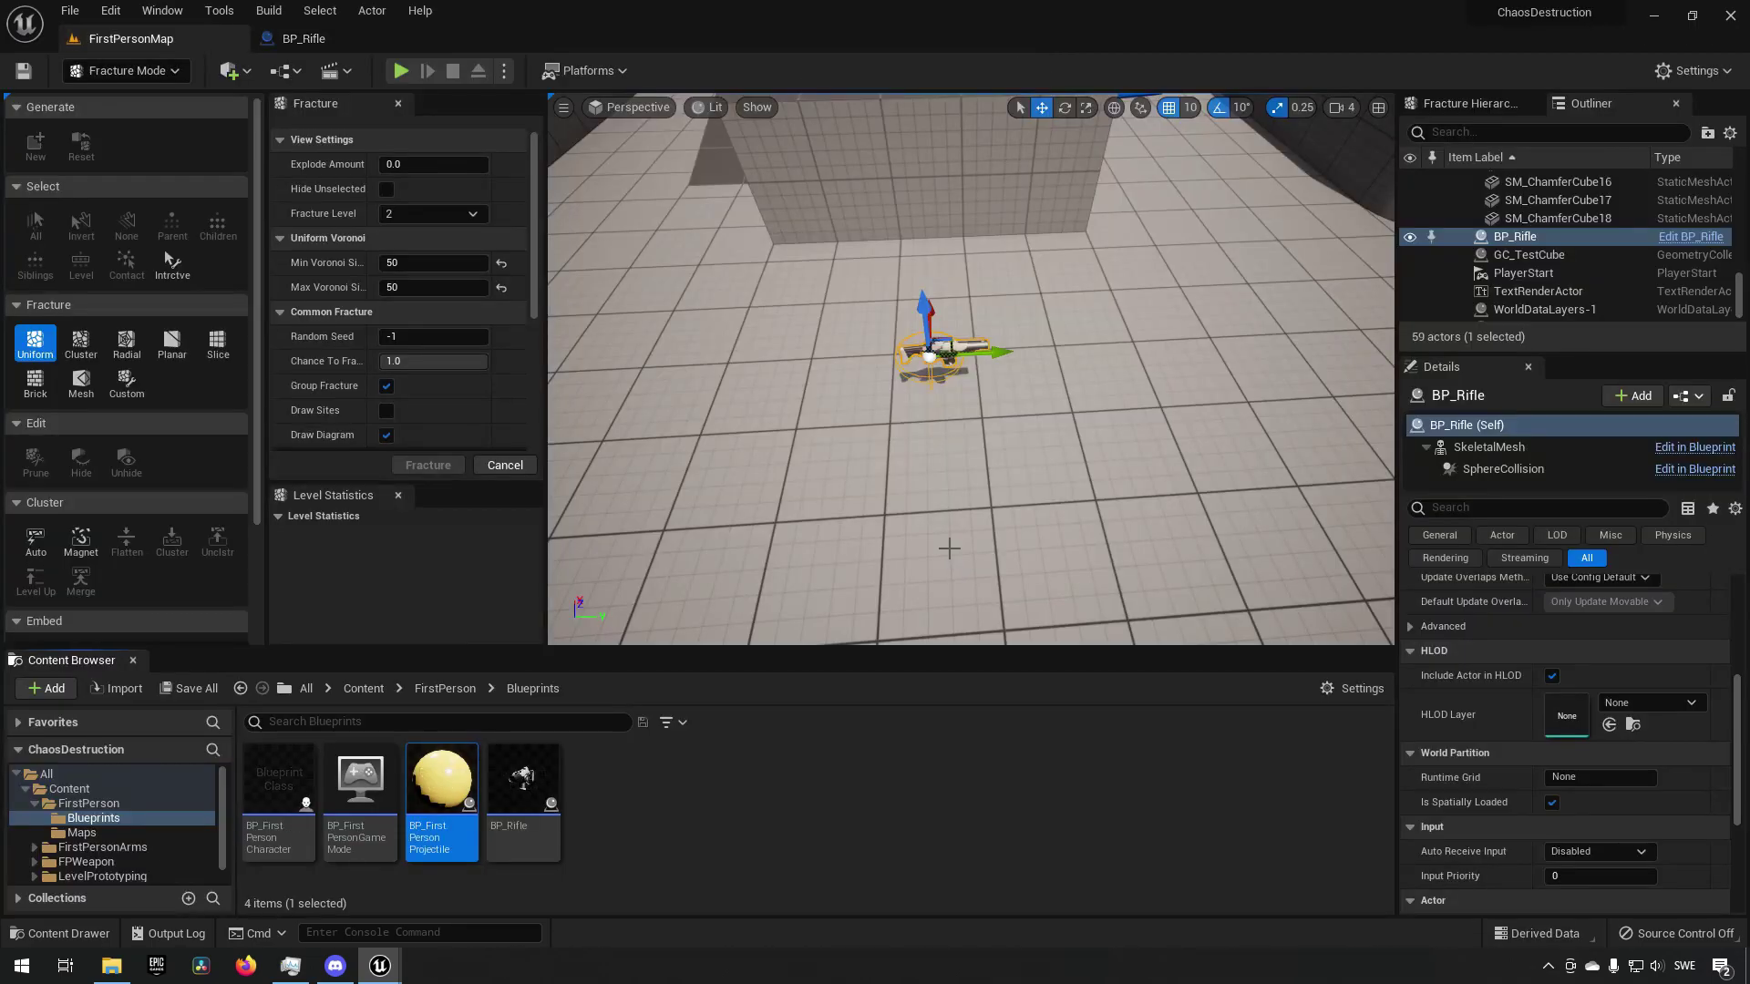
double_click(446, 786)
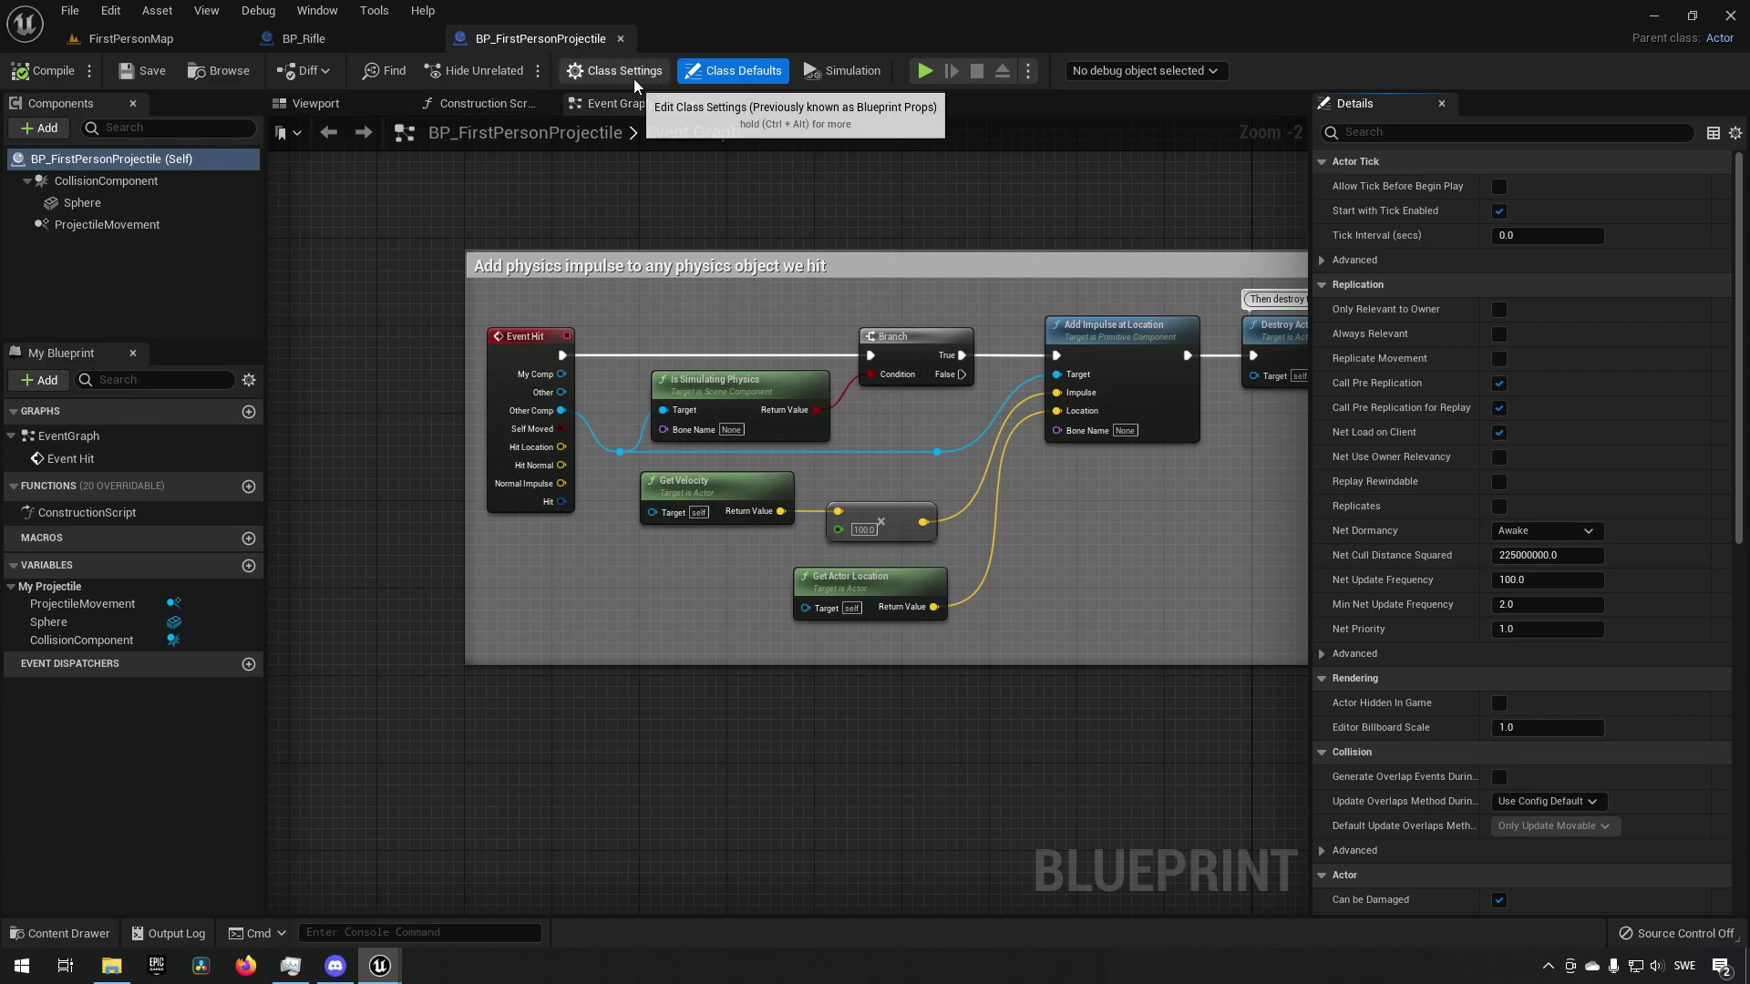
- Delete every node after Event Hit in the projectile's event graph, including Destroy Actor, and compile and save the blueprint
right_click_drag(941, 212, 859, 227)
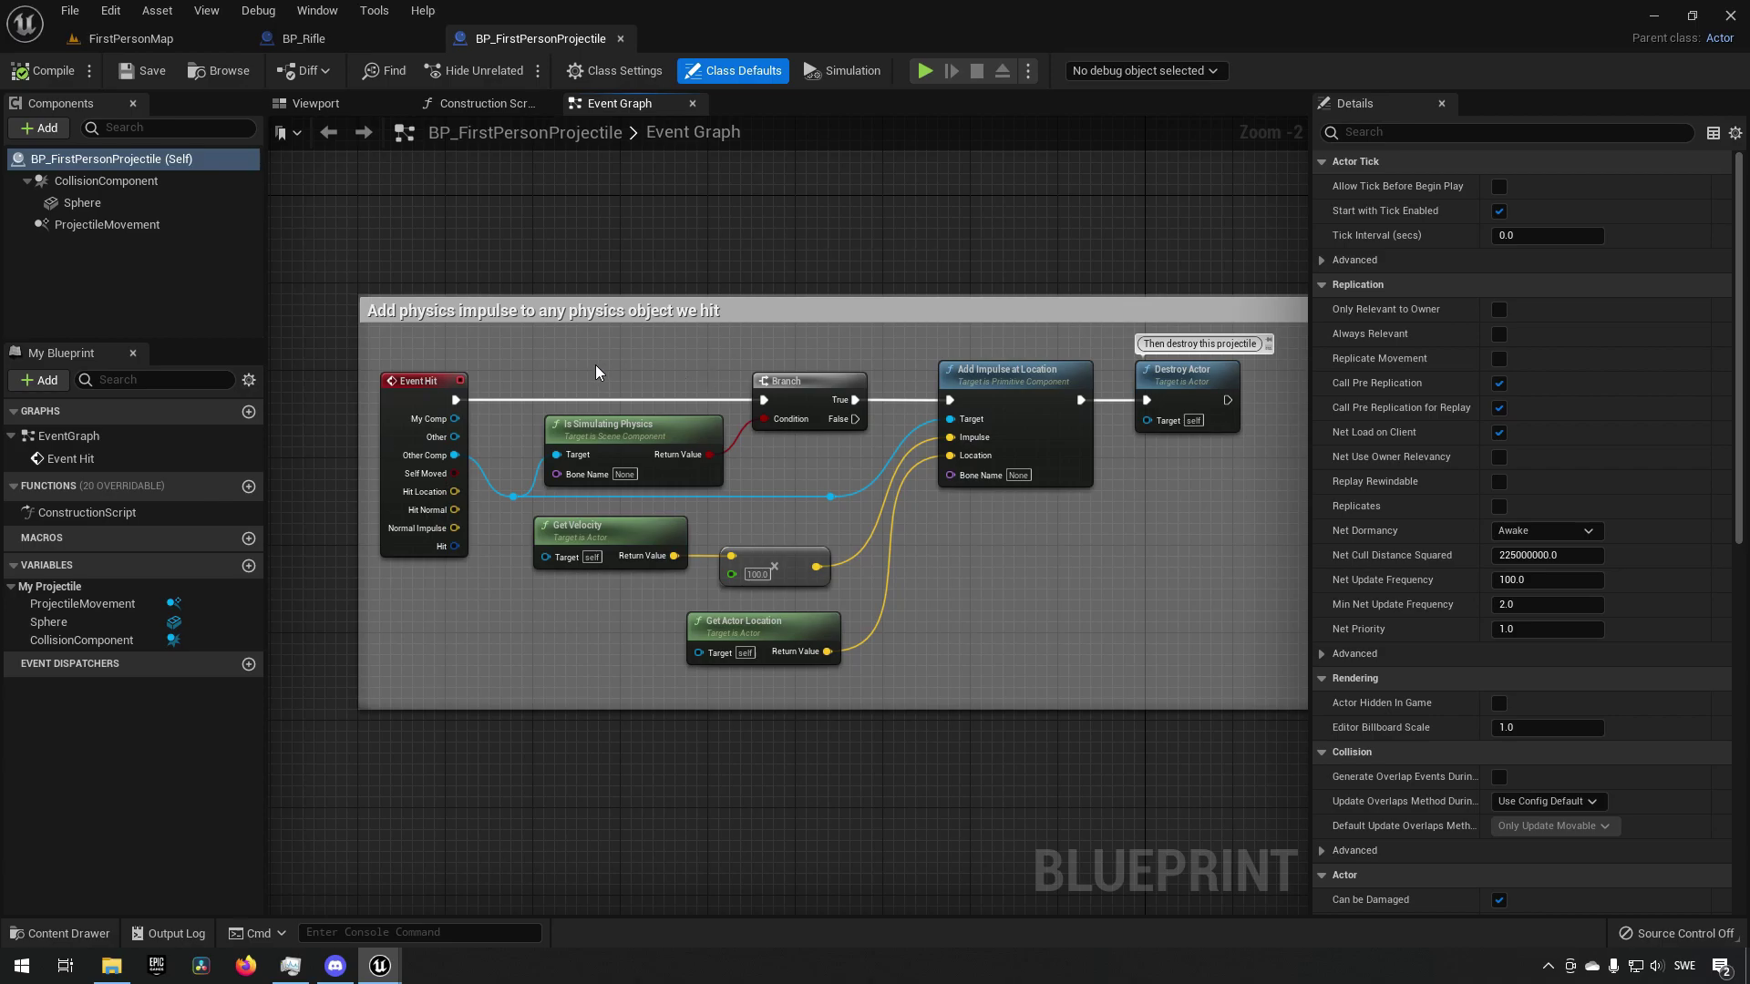
left_click_drag(517, 346, 1245, 663)
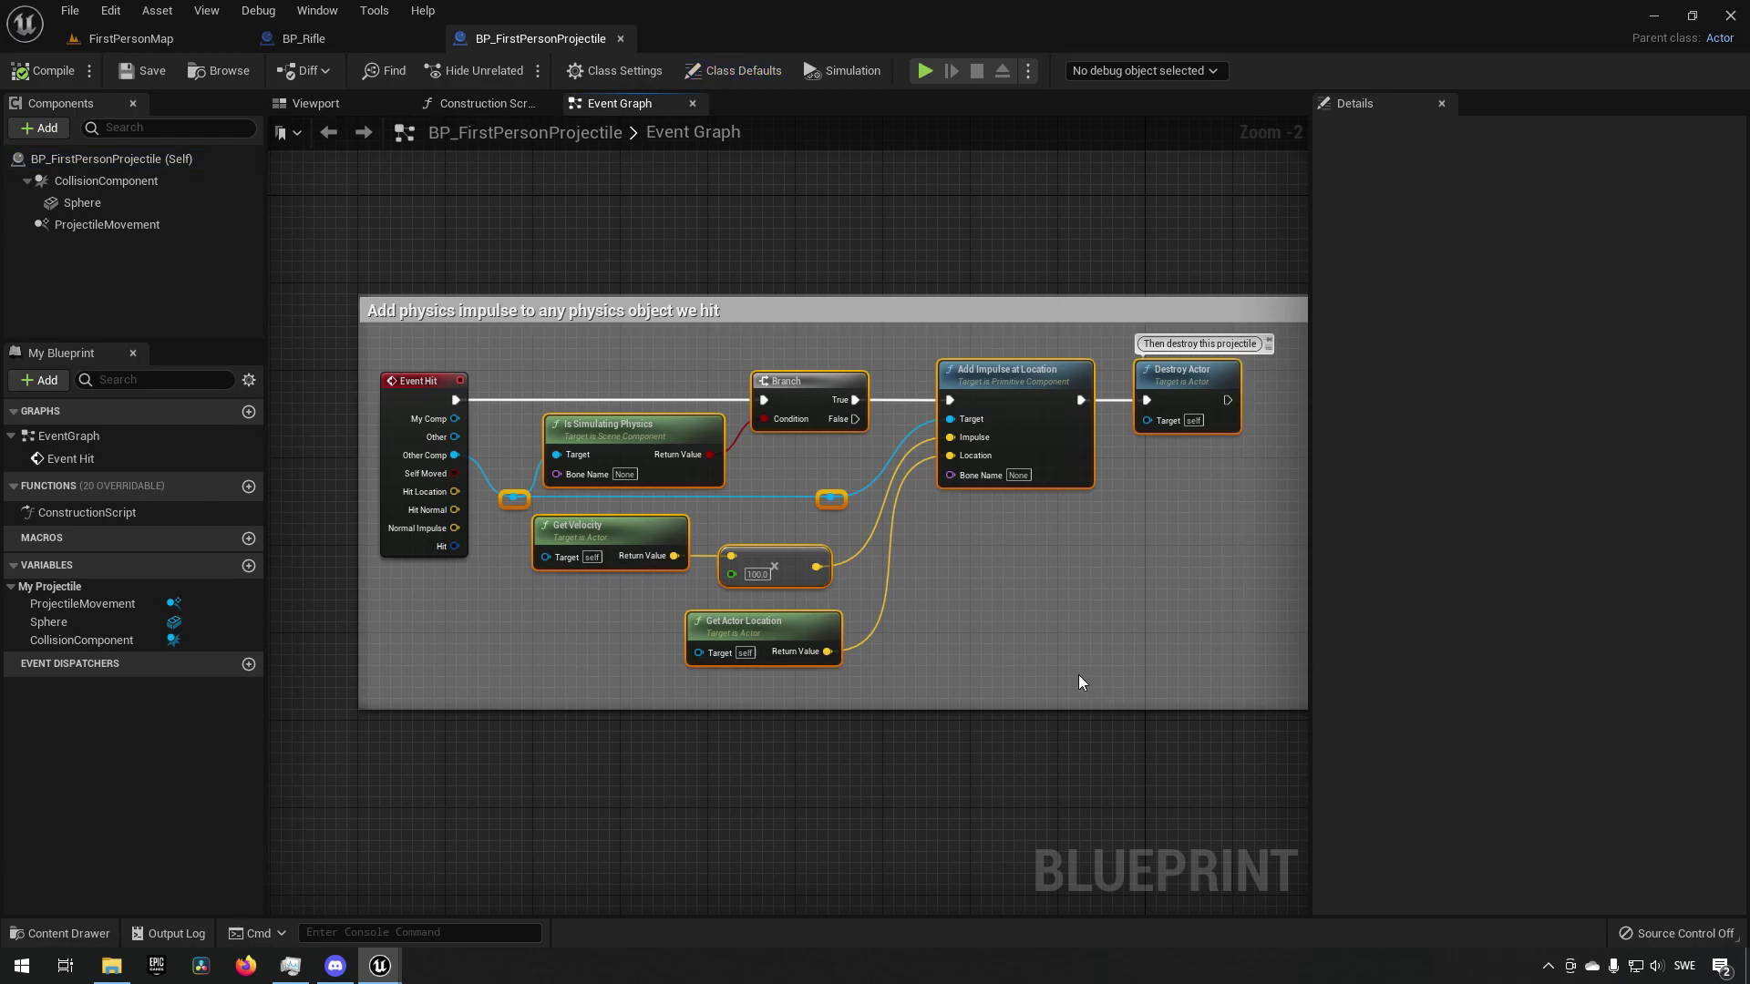
key("Delete")
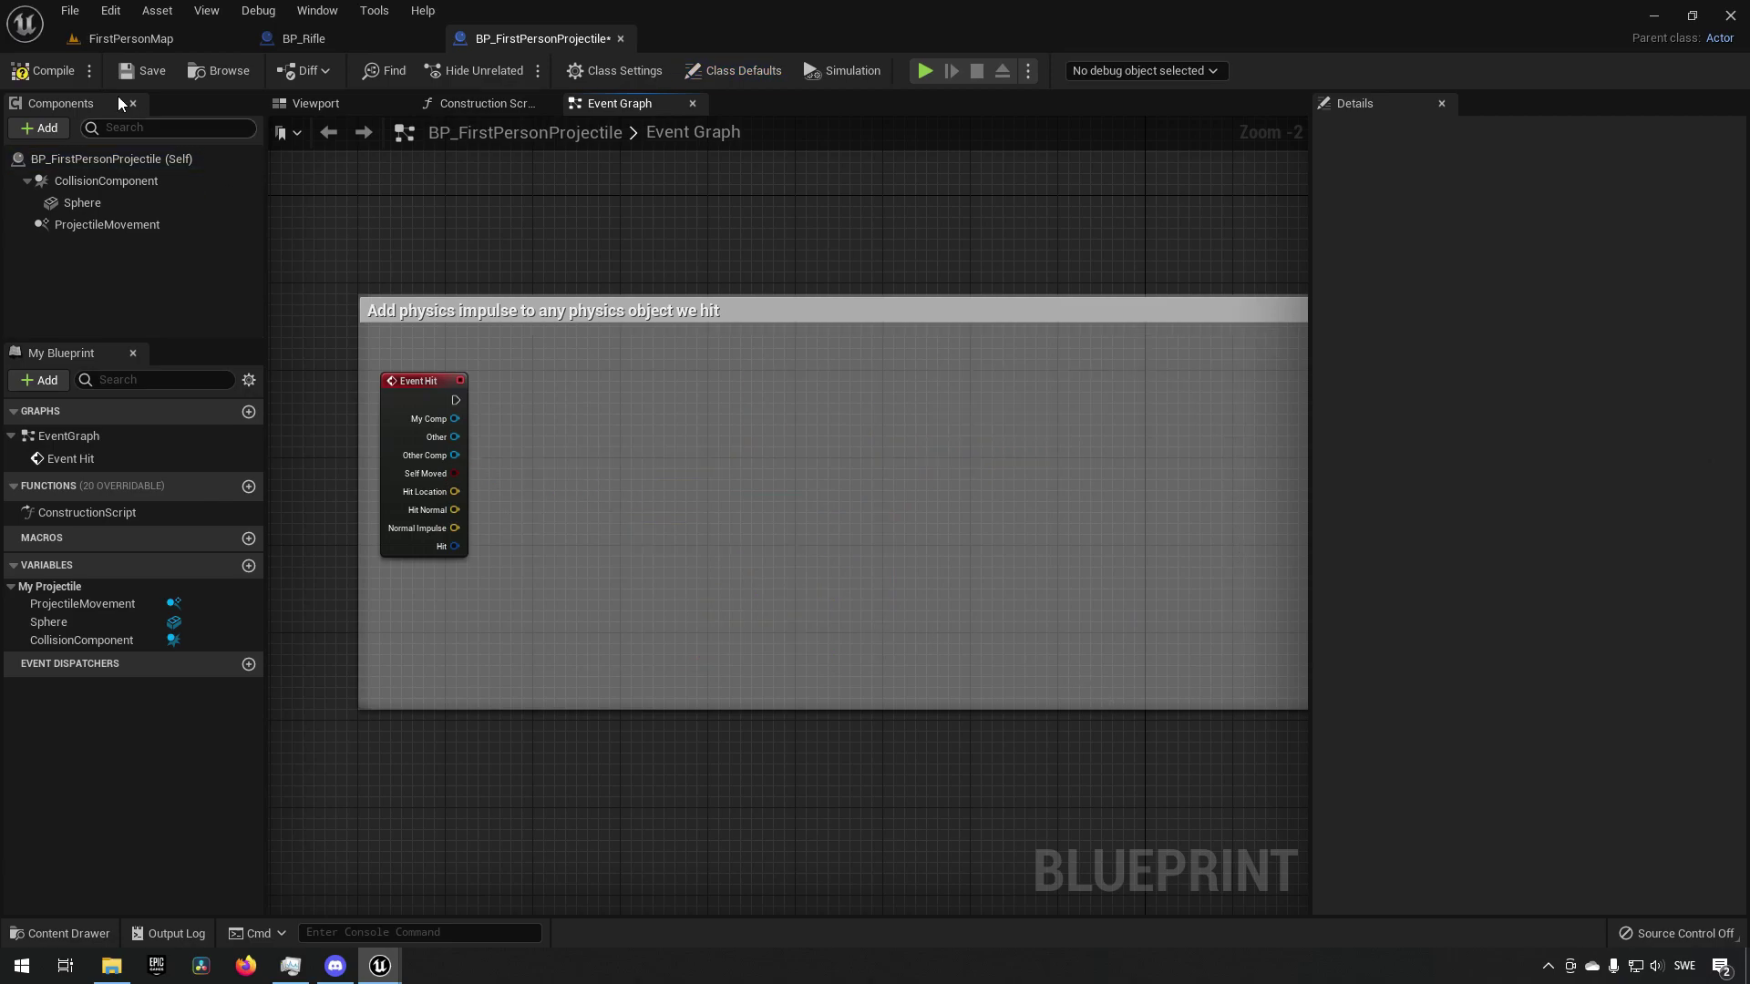
left_click(42, 77)
left_click(123, 73)
- Show the projectile blueprint's 3D preview and select the CollisionComponent to inspect its settings
left_click(319, 103)
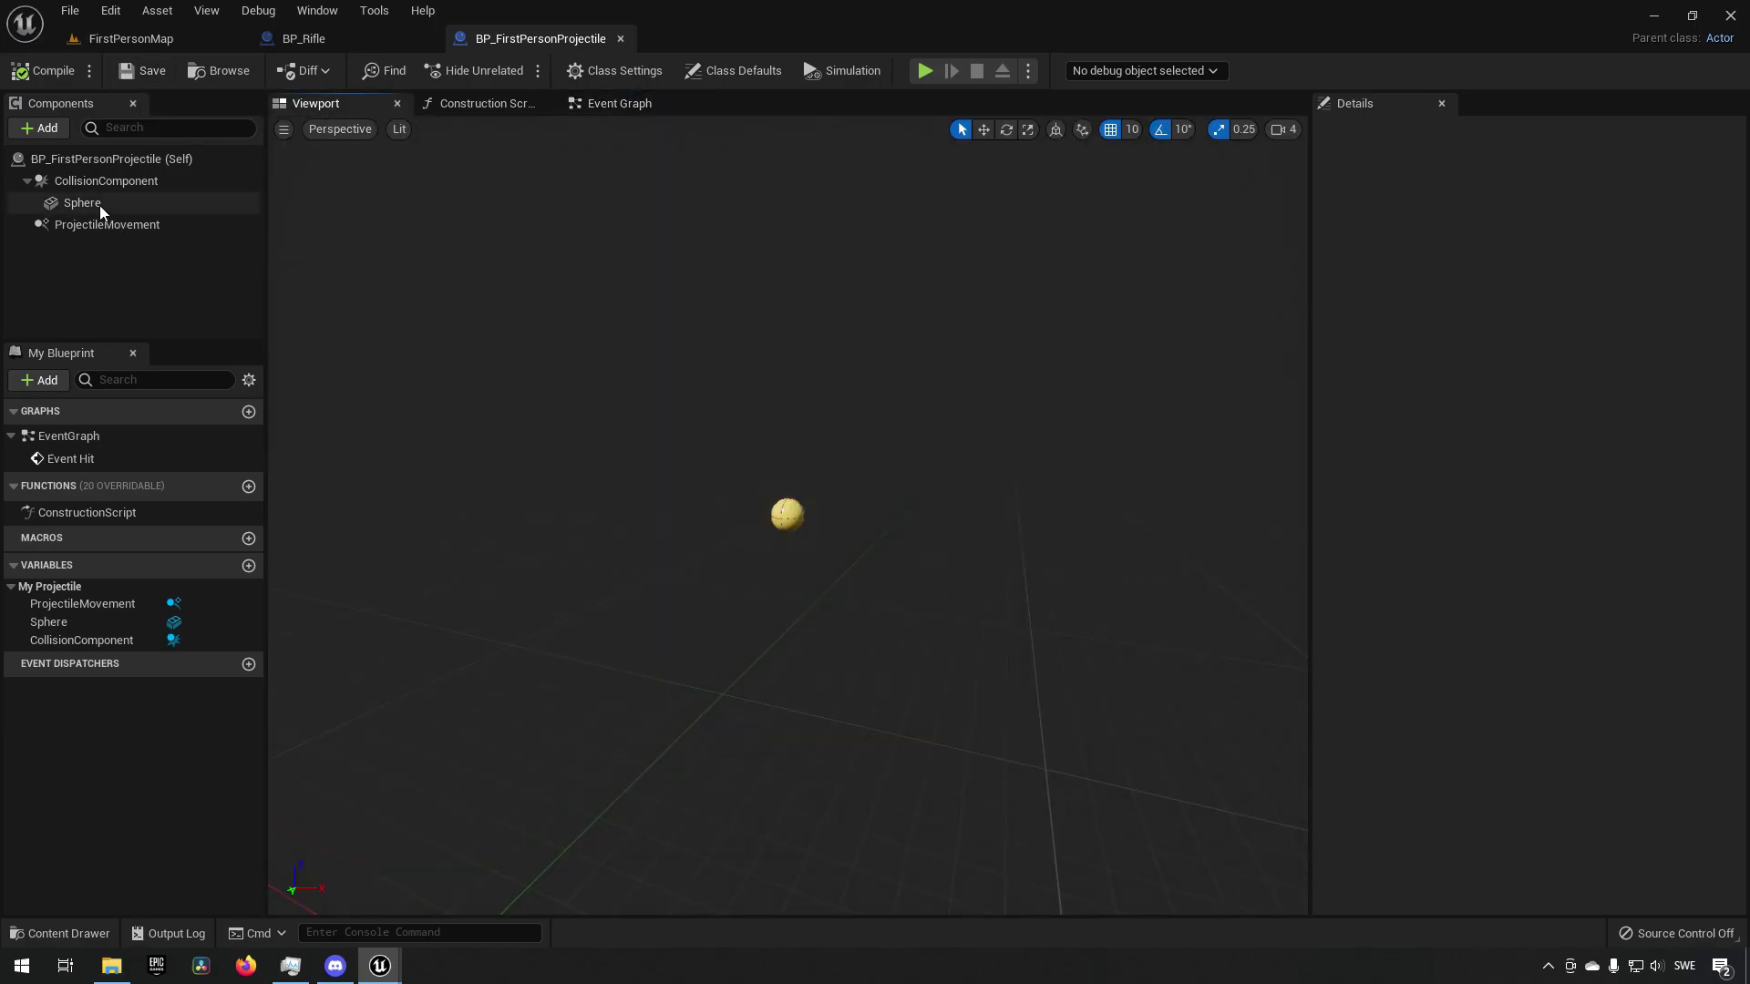
left_click(145, 185)
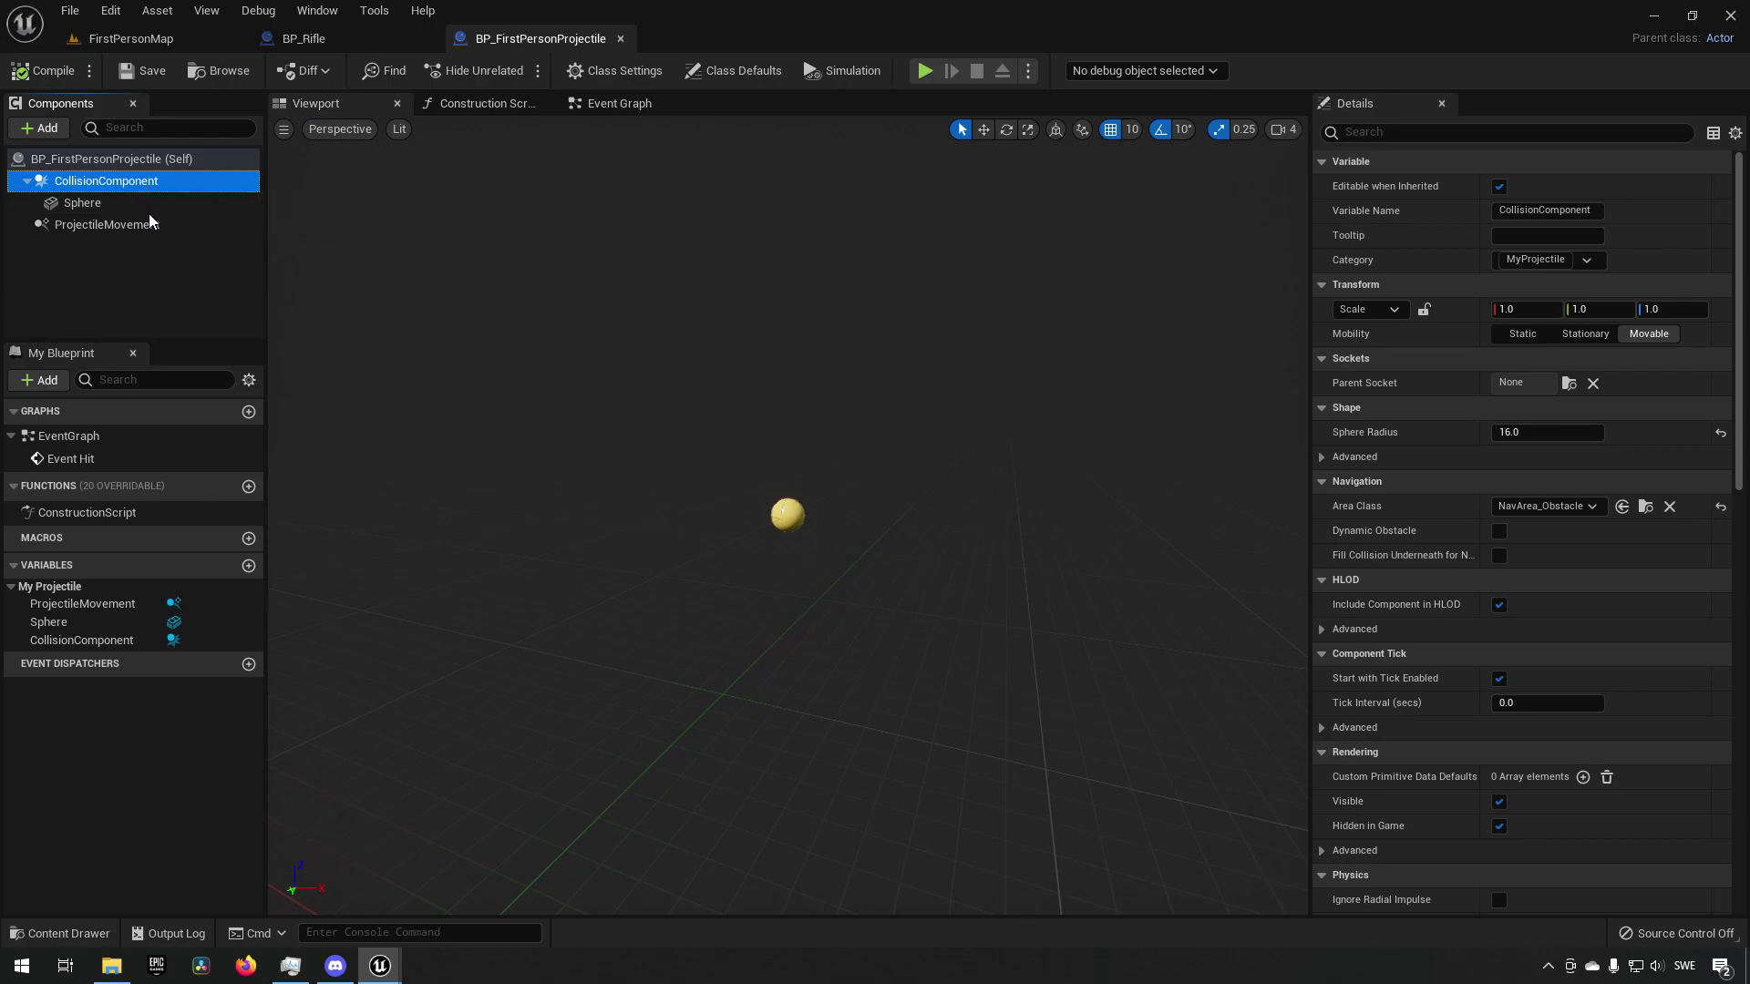
scroll(781, 514, "up", 5)
scroll(784, 527, "down", 2)
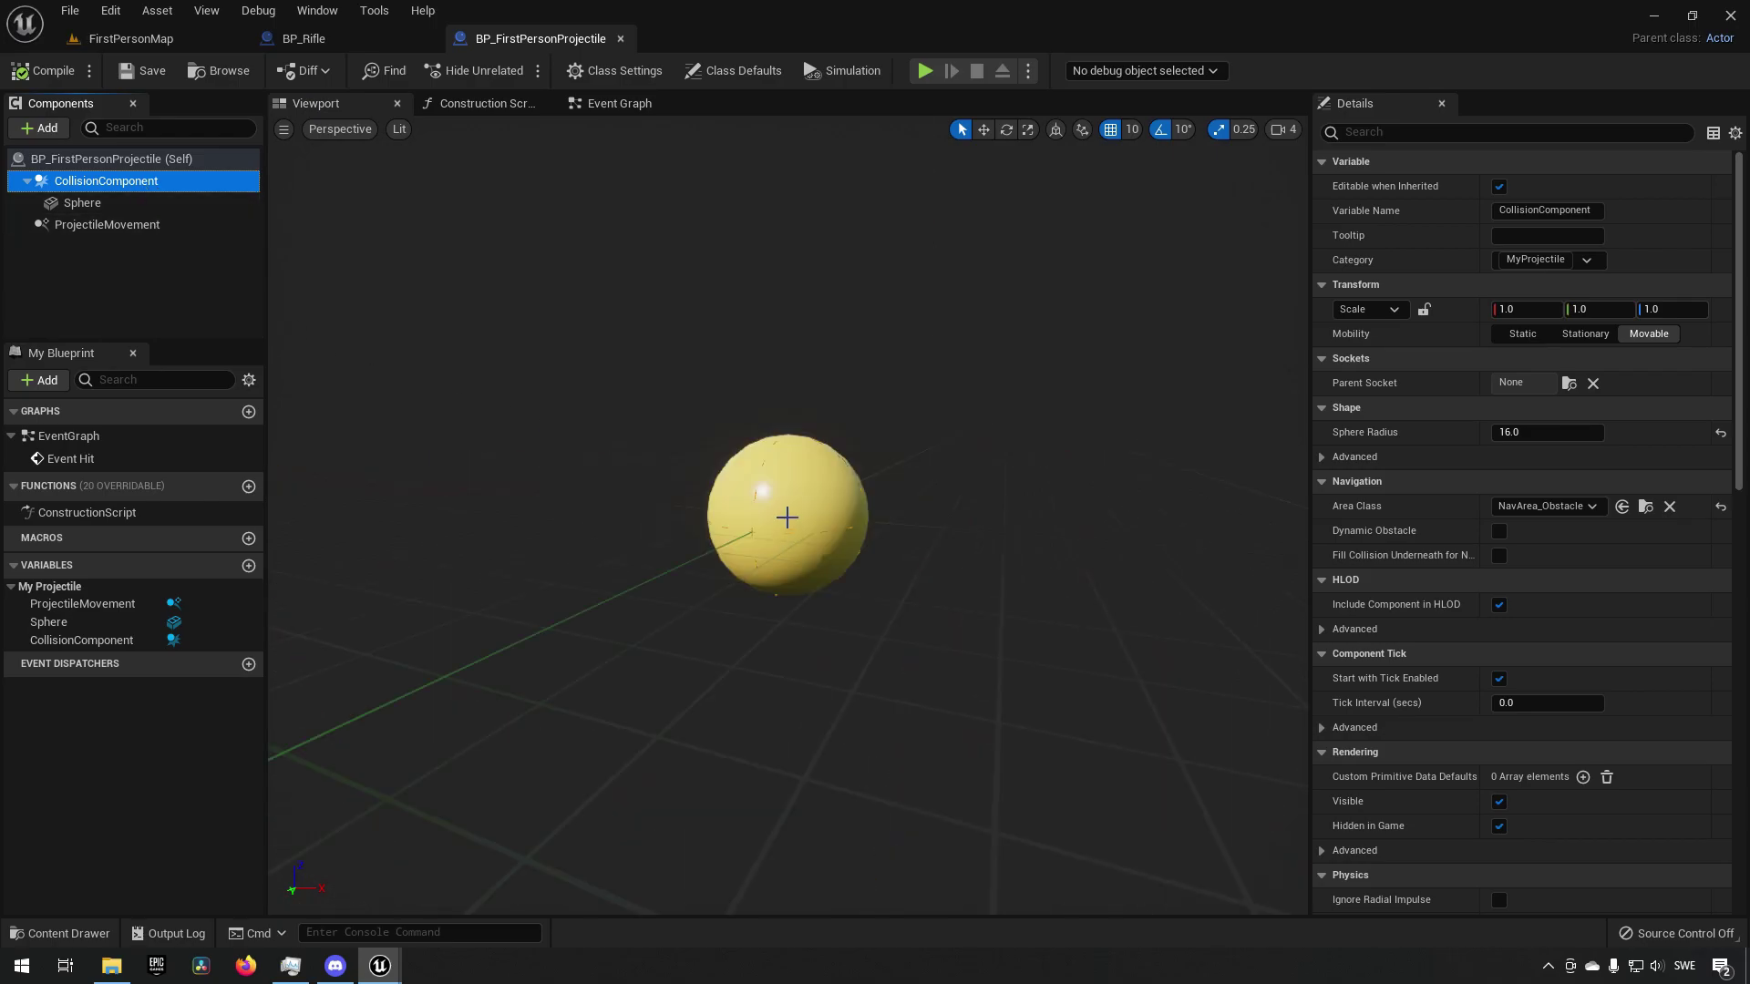
- Select the projectile's Sphere mesh component and turn off its Visible rendering setting
left_click(187, 204)
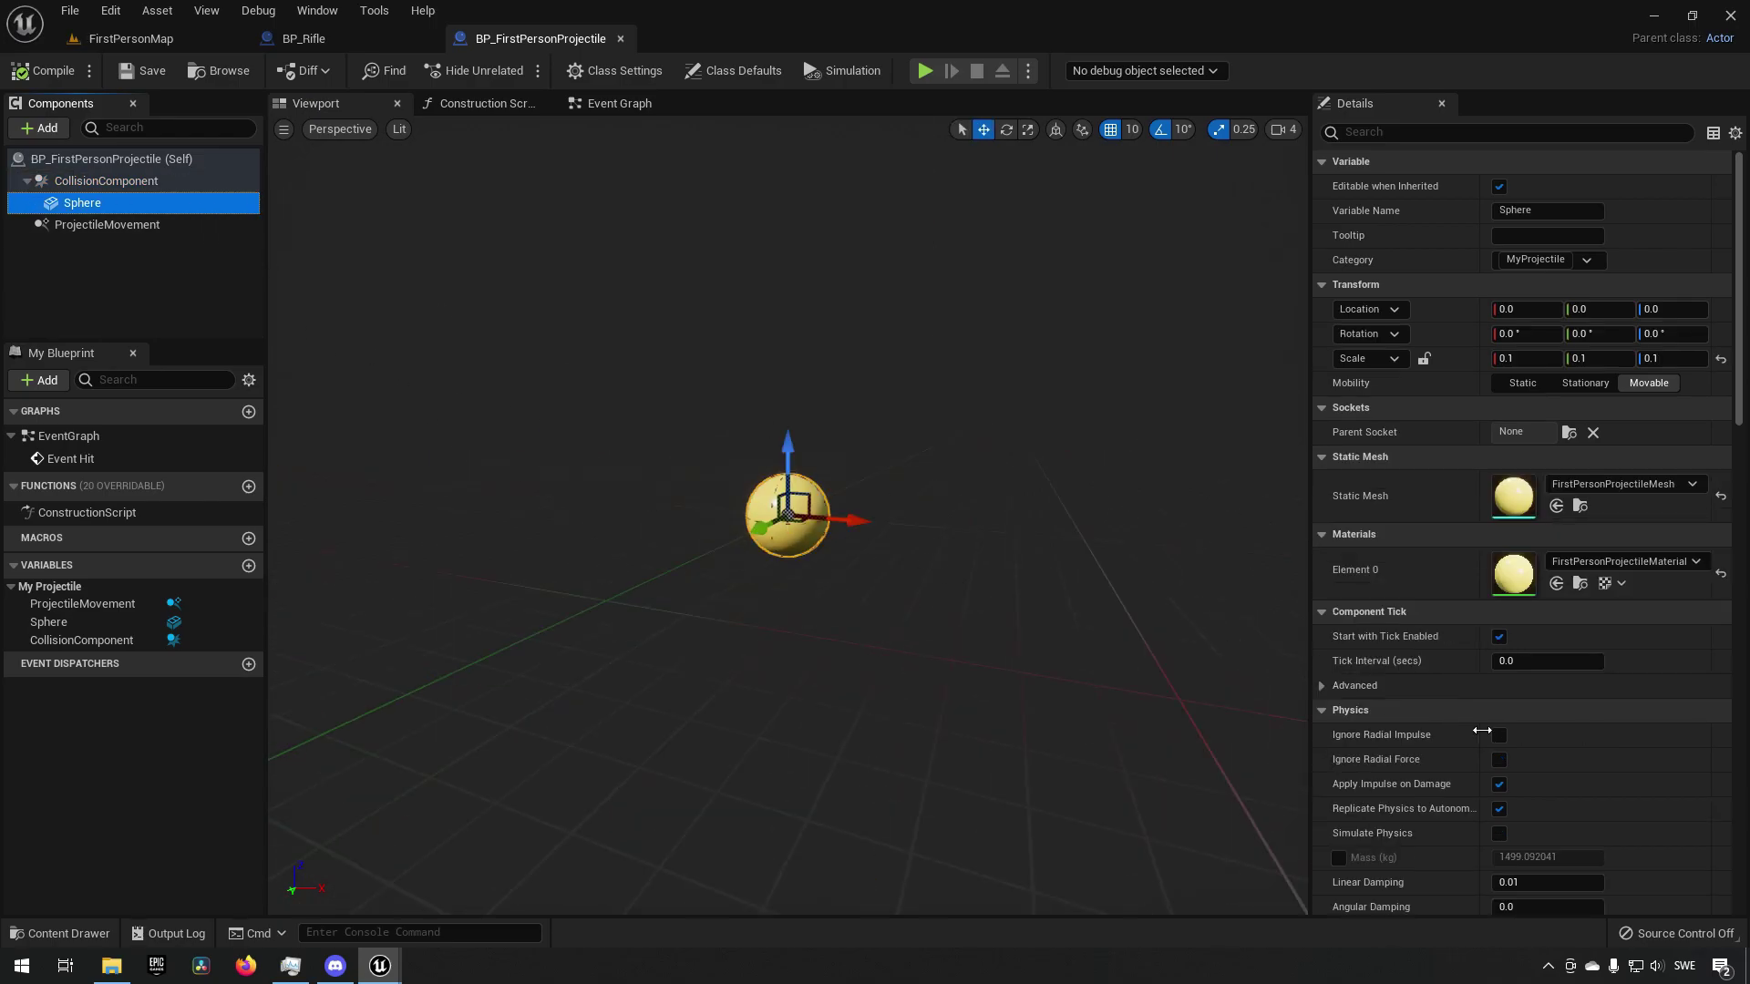
scroll(1469, 715, "down", 5)
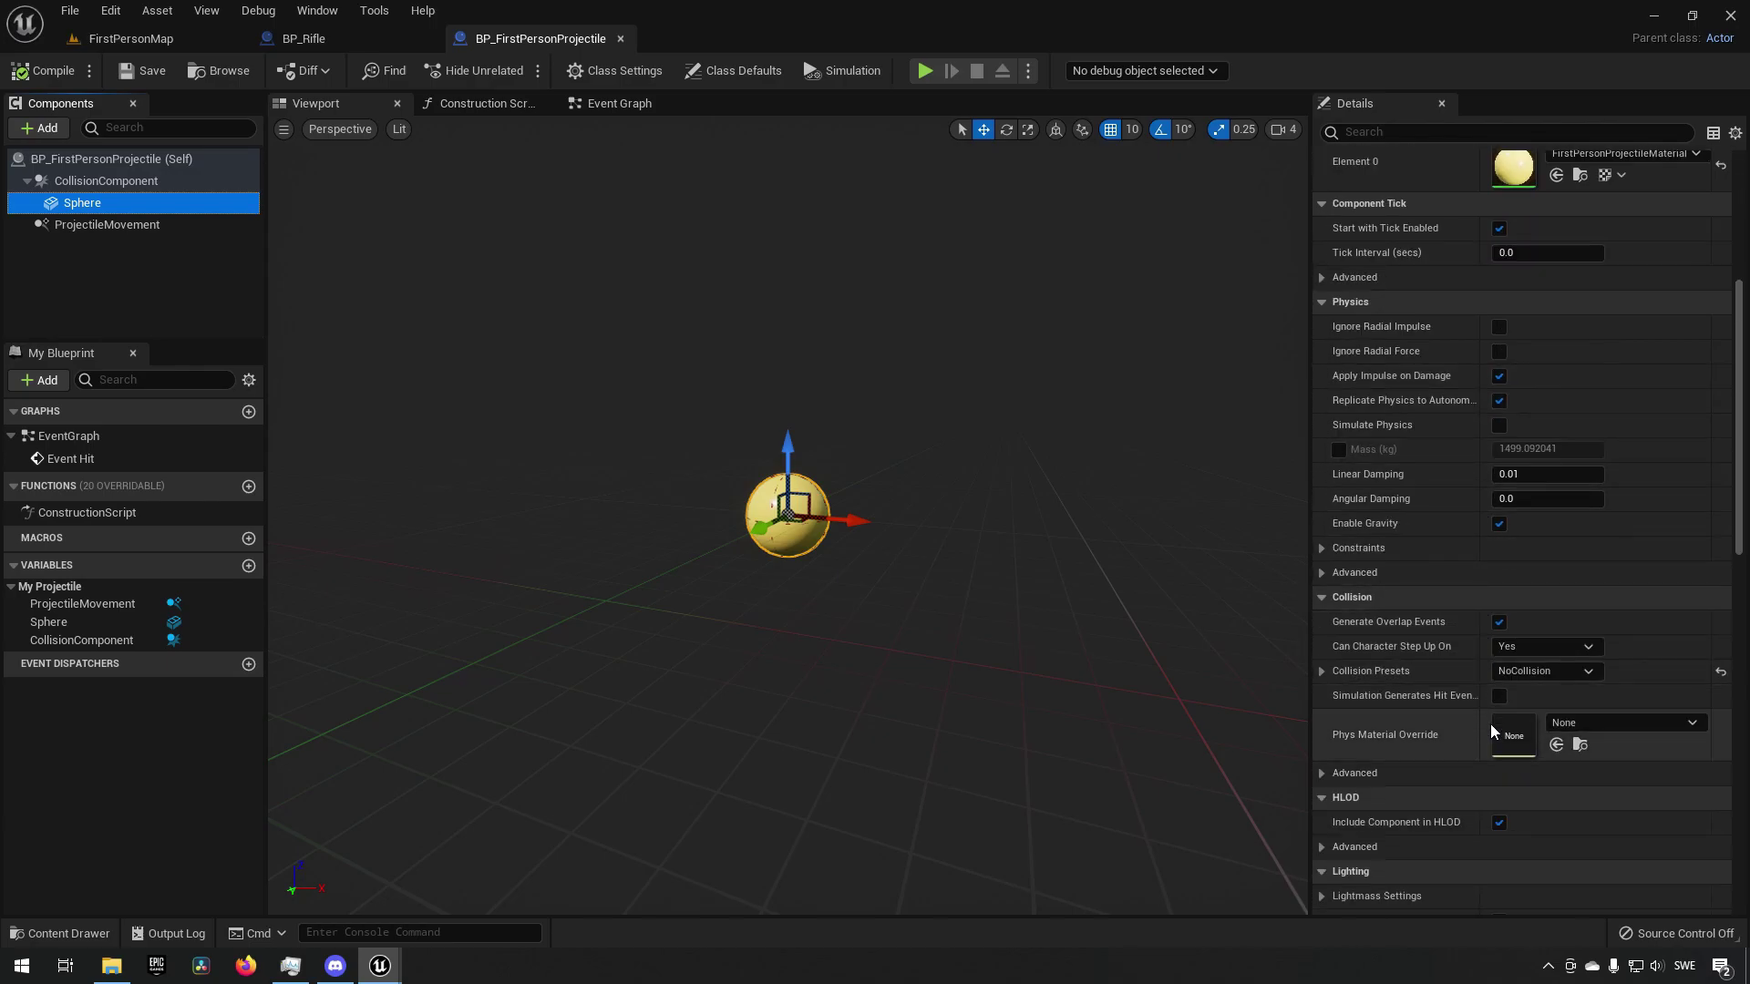
scroll(1491, 729, "down", 3)
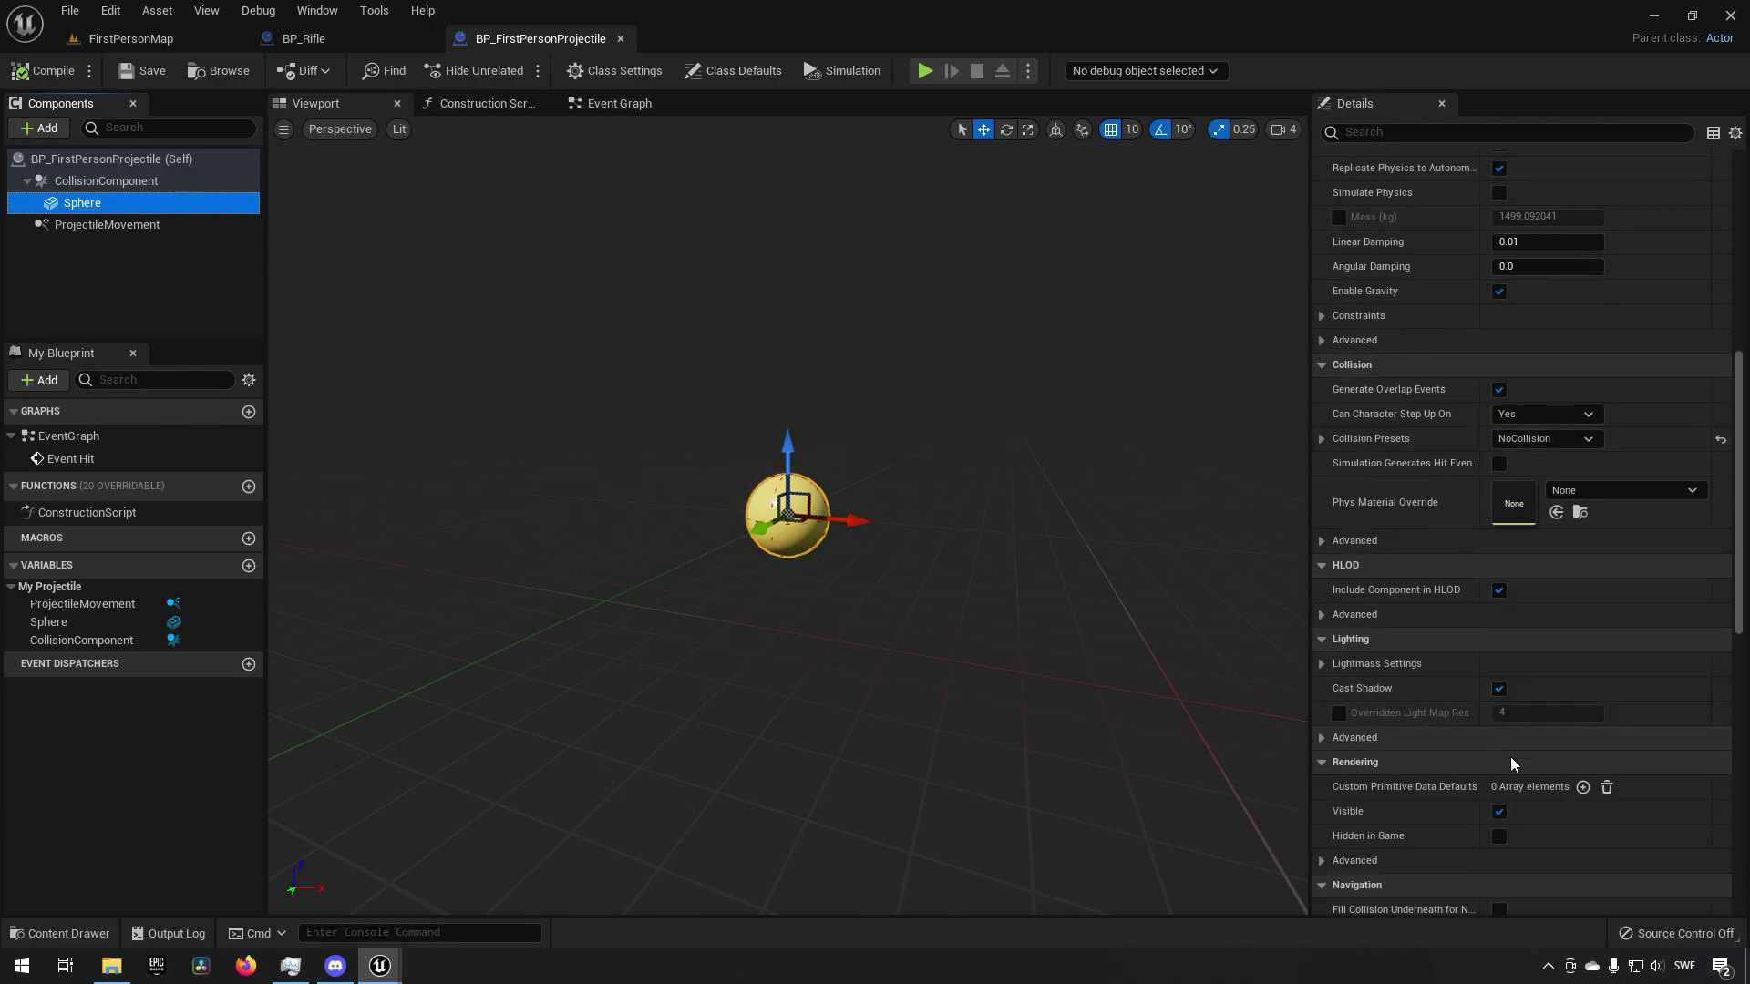
scroll(1515, 826, "down", 1)
left_click(1500, 784)
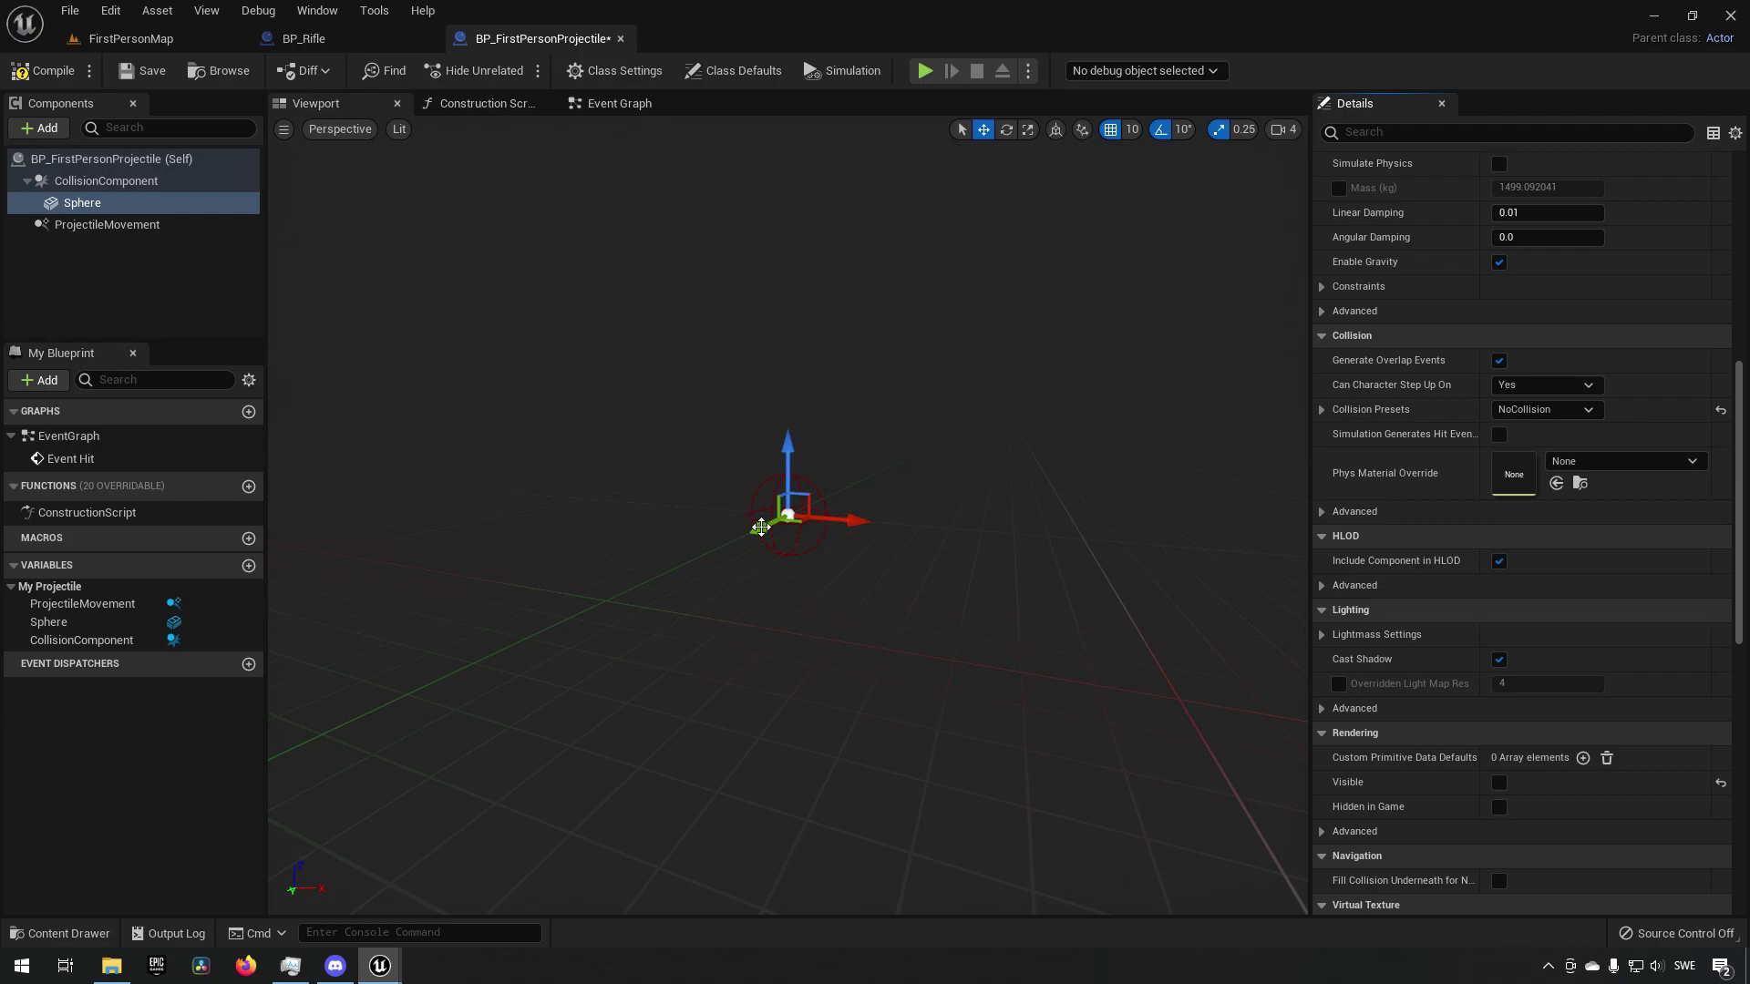
- Compare the CollisionComponent with the Sphere component and turn the Sphere's Visible setting back on
left_click(108, 182)
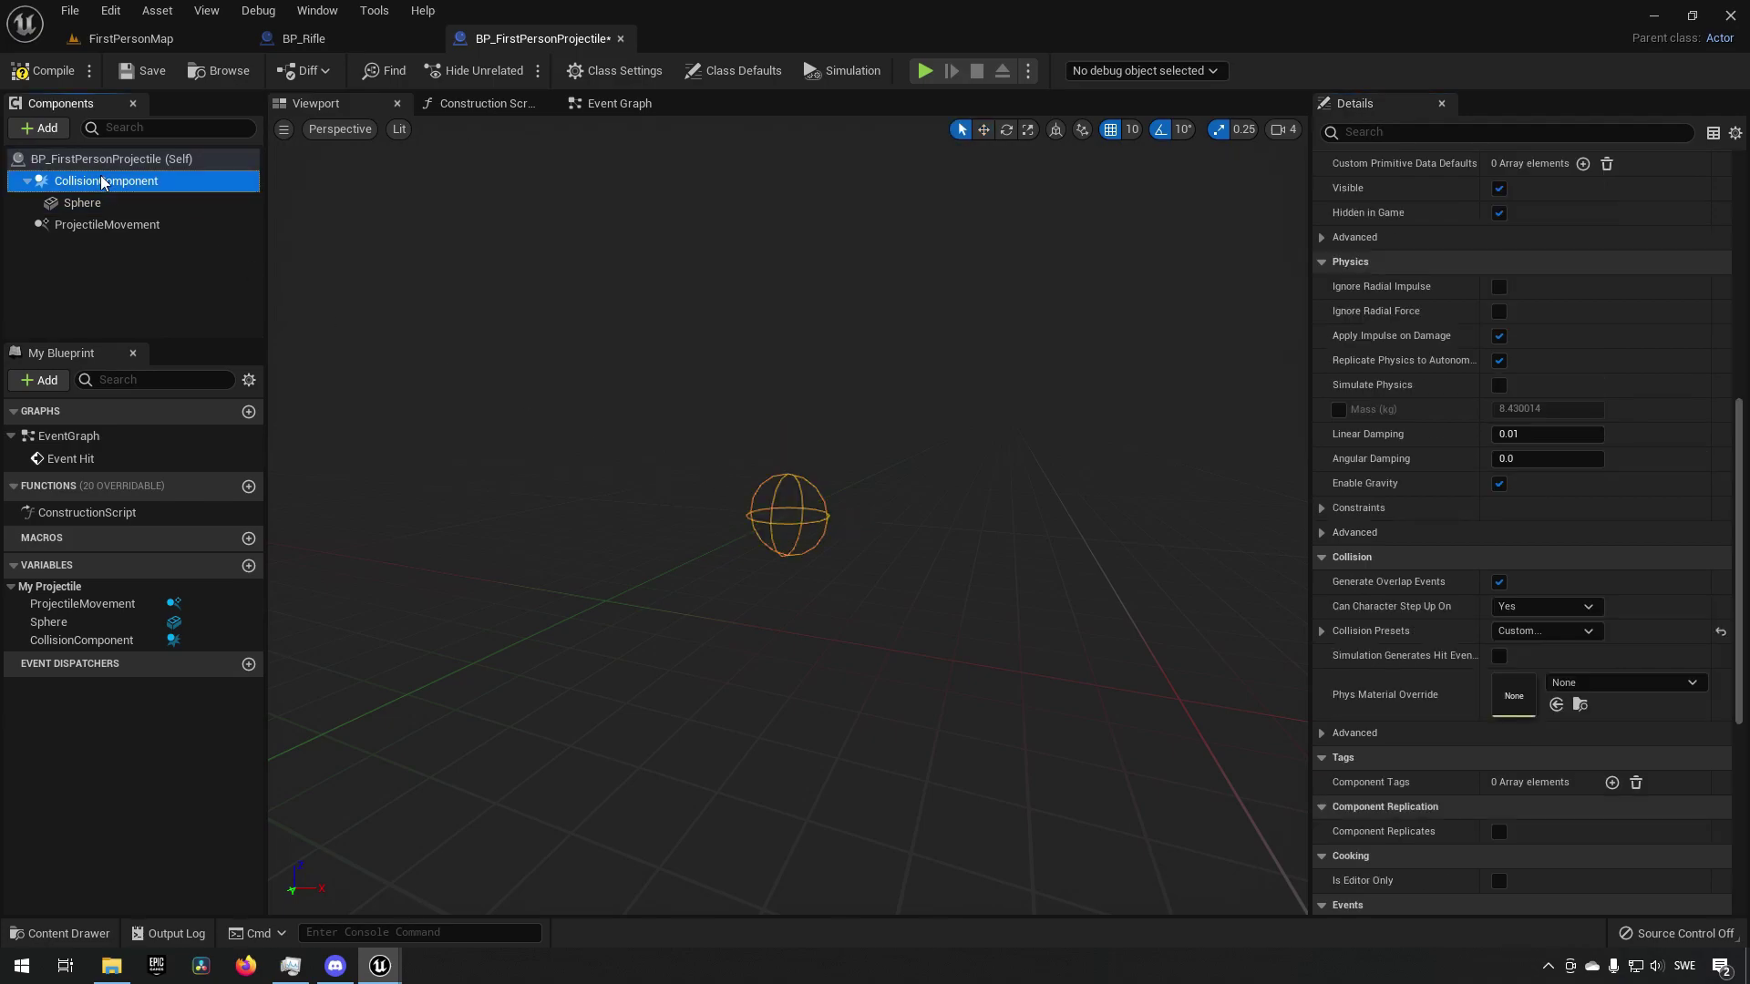
left_click(86, 202)
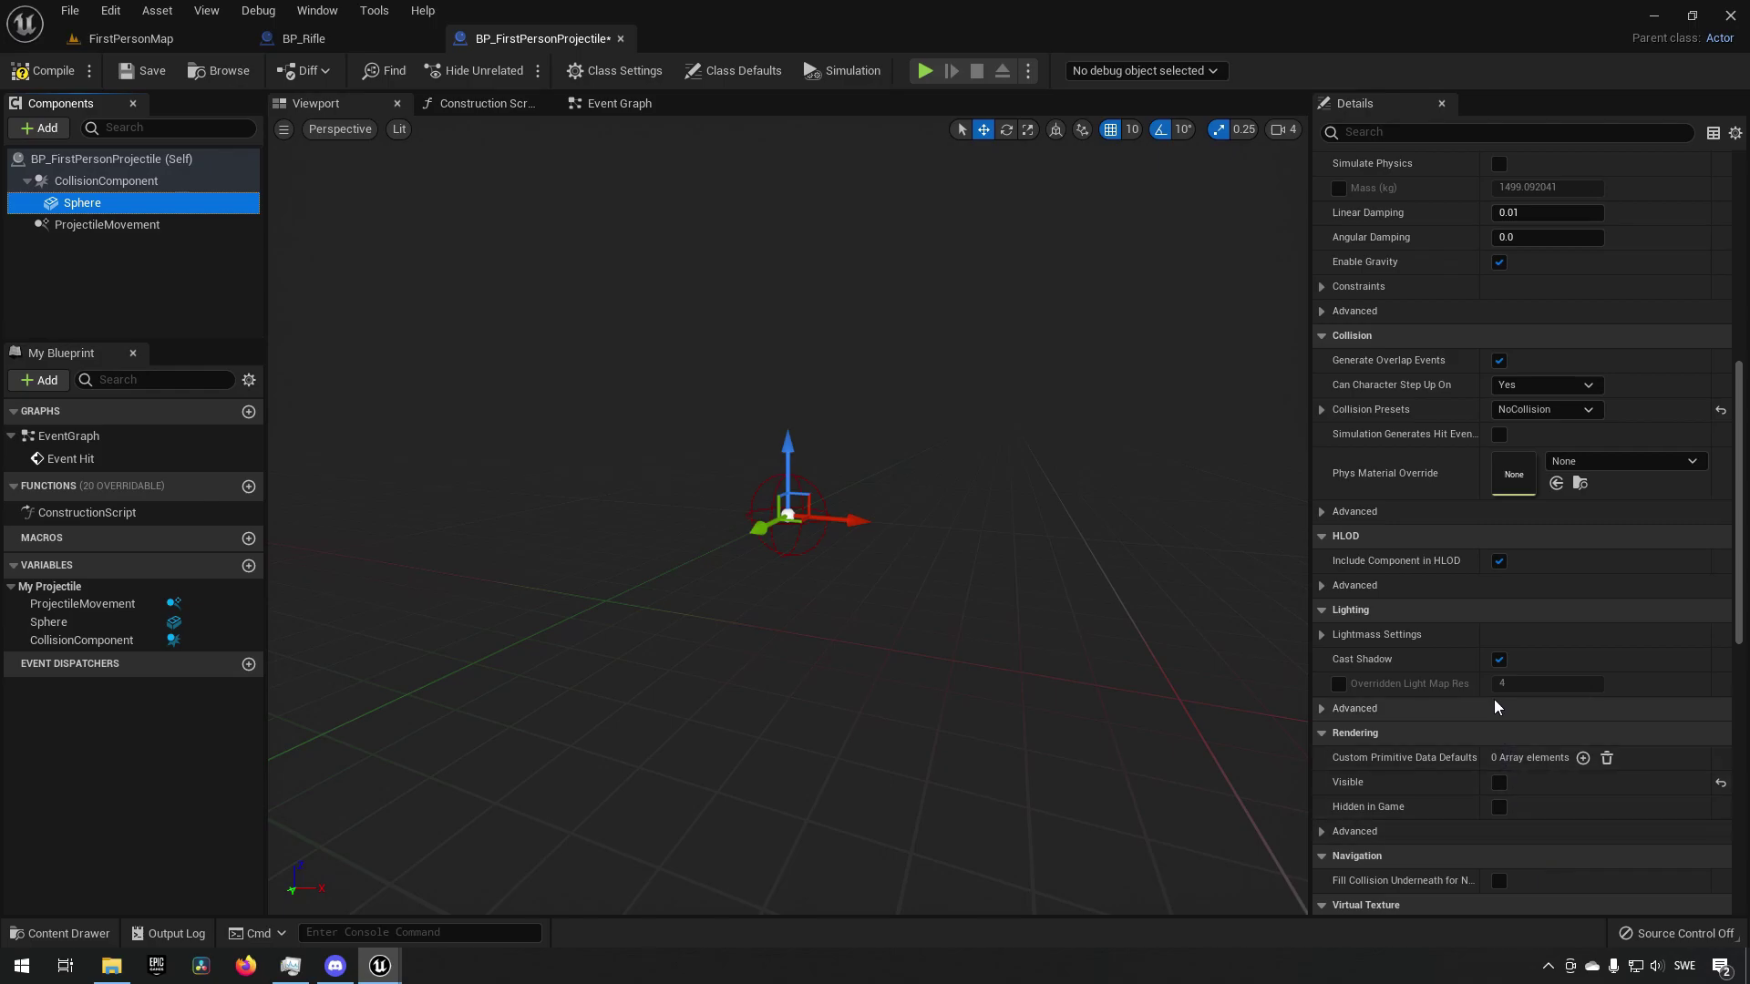
scroll(1477, 814, "down", 1)
scroll(1475, 808, "down", 5)
scroll(1480, 812, "up", 10)
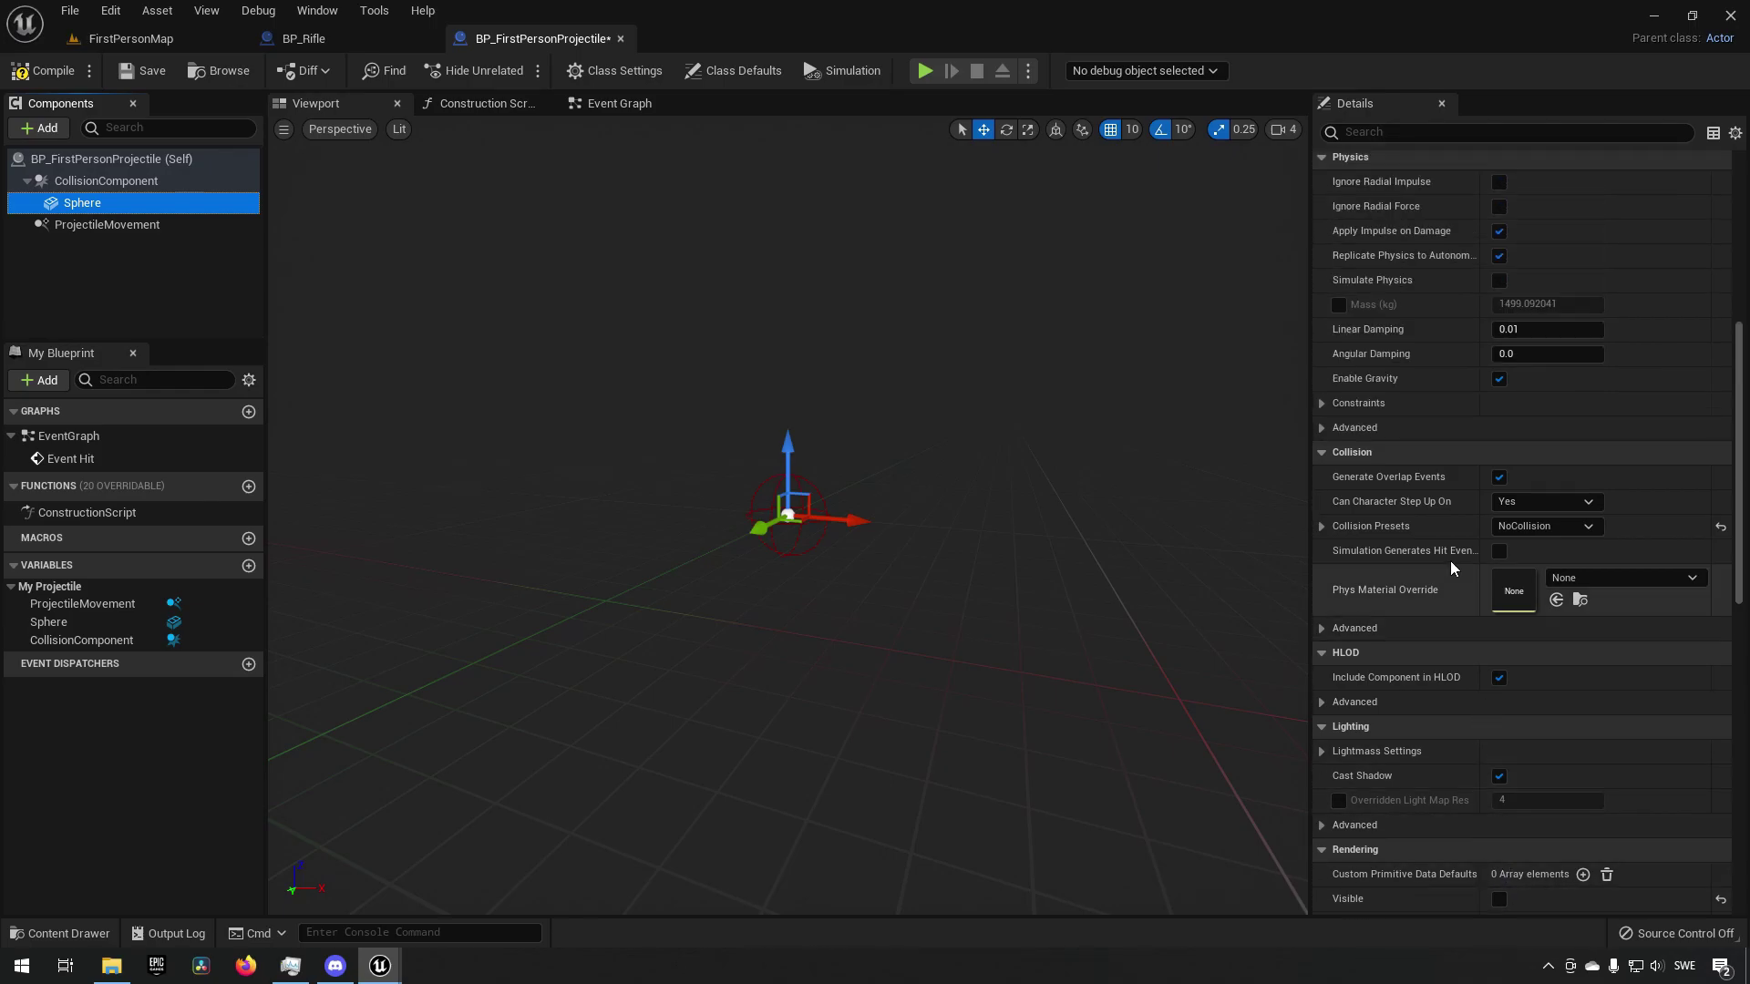
scroll(1477, 518, "down", 12)
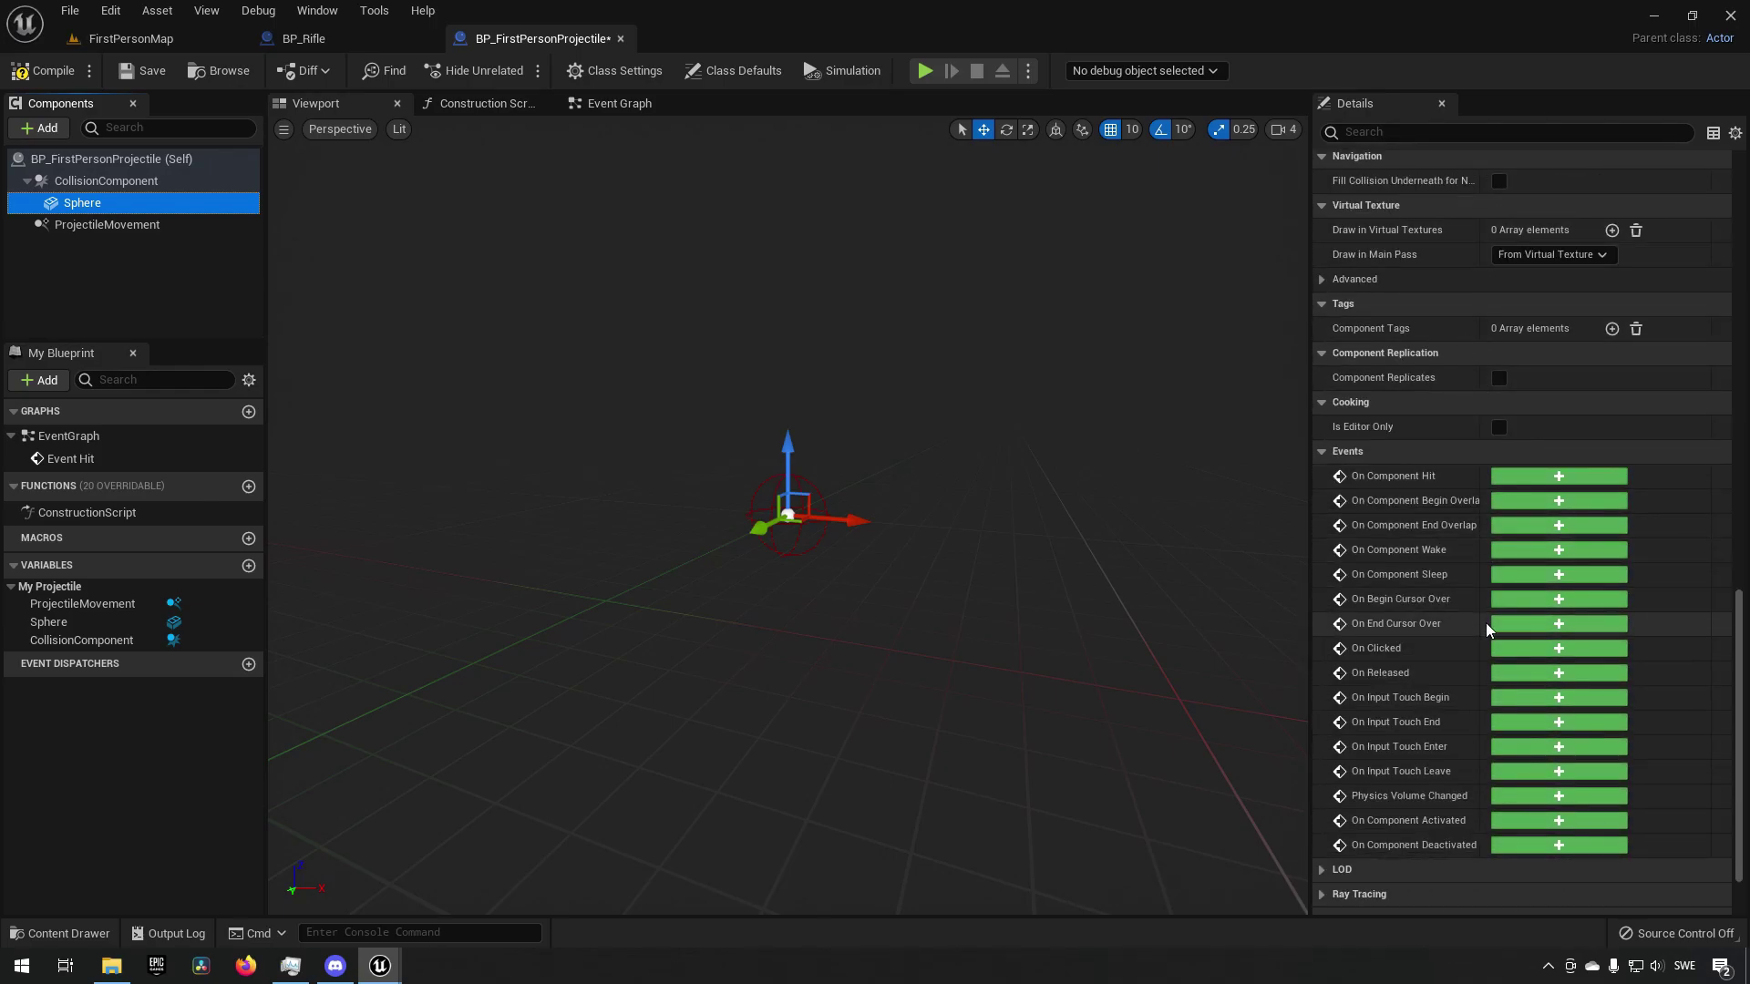
scroll(1493, 638, "up", 10)
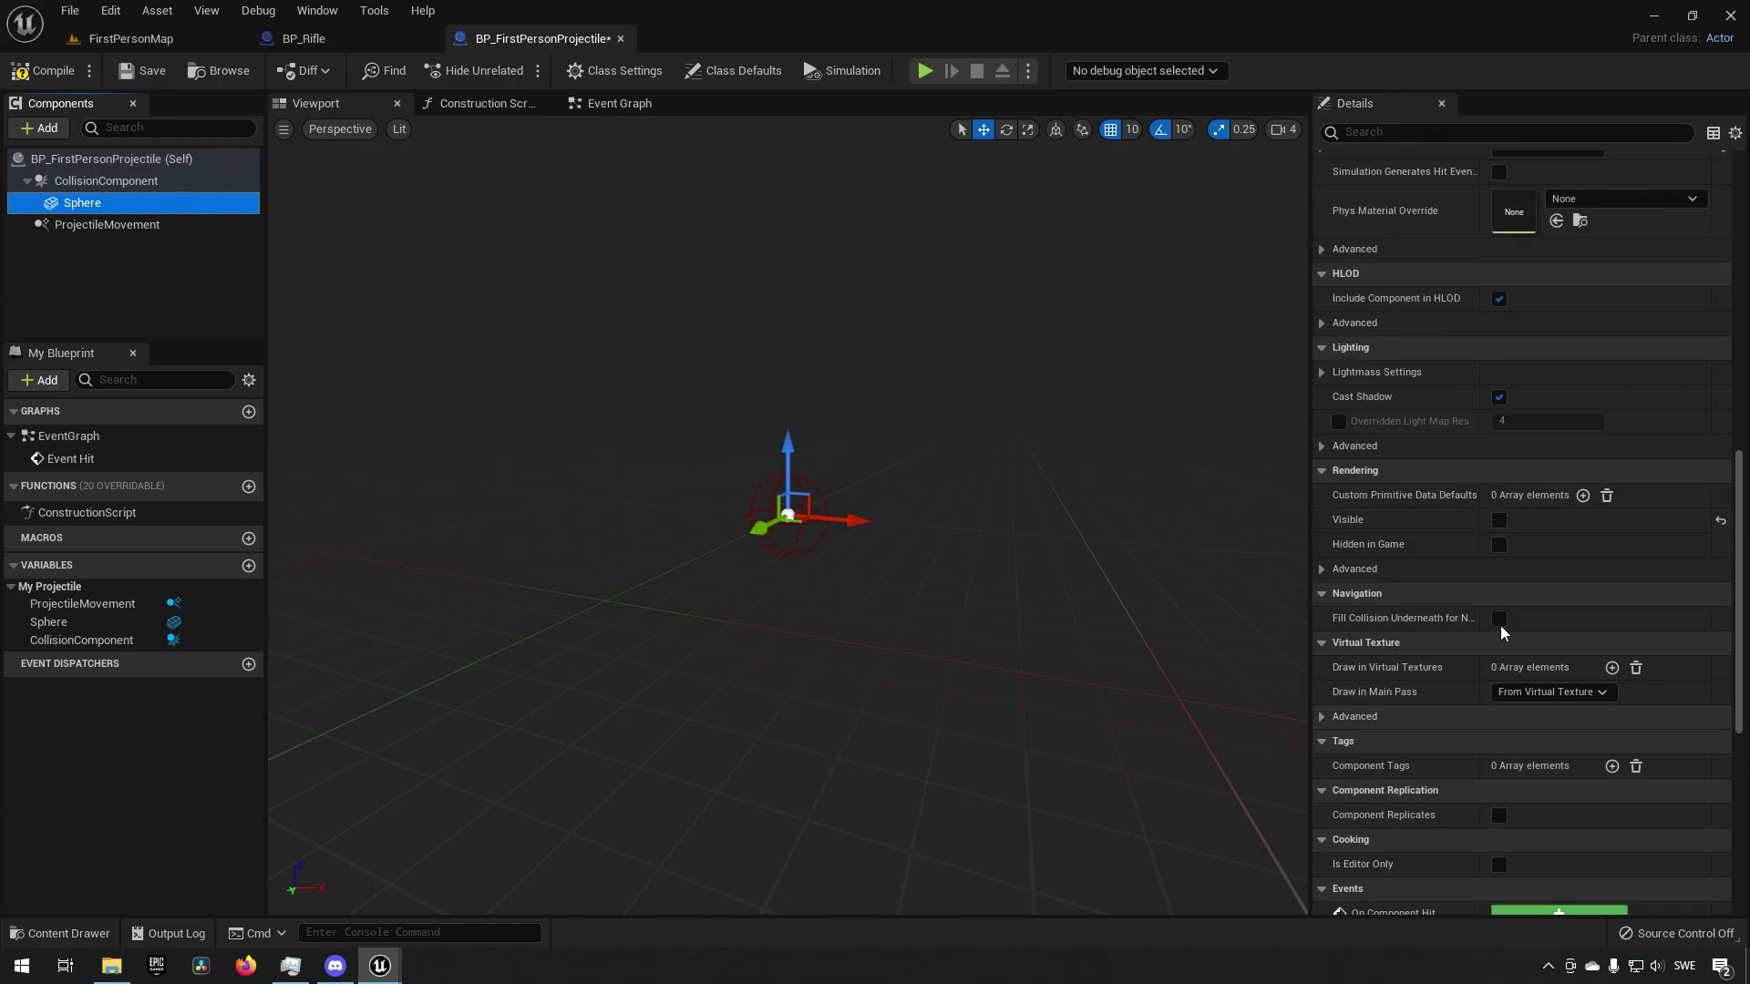
left_click(1499, 519)
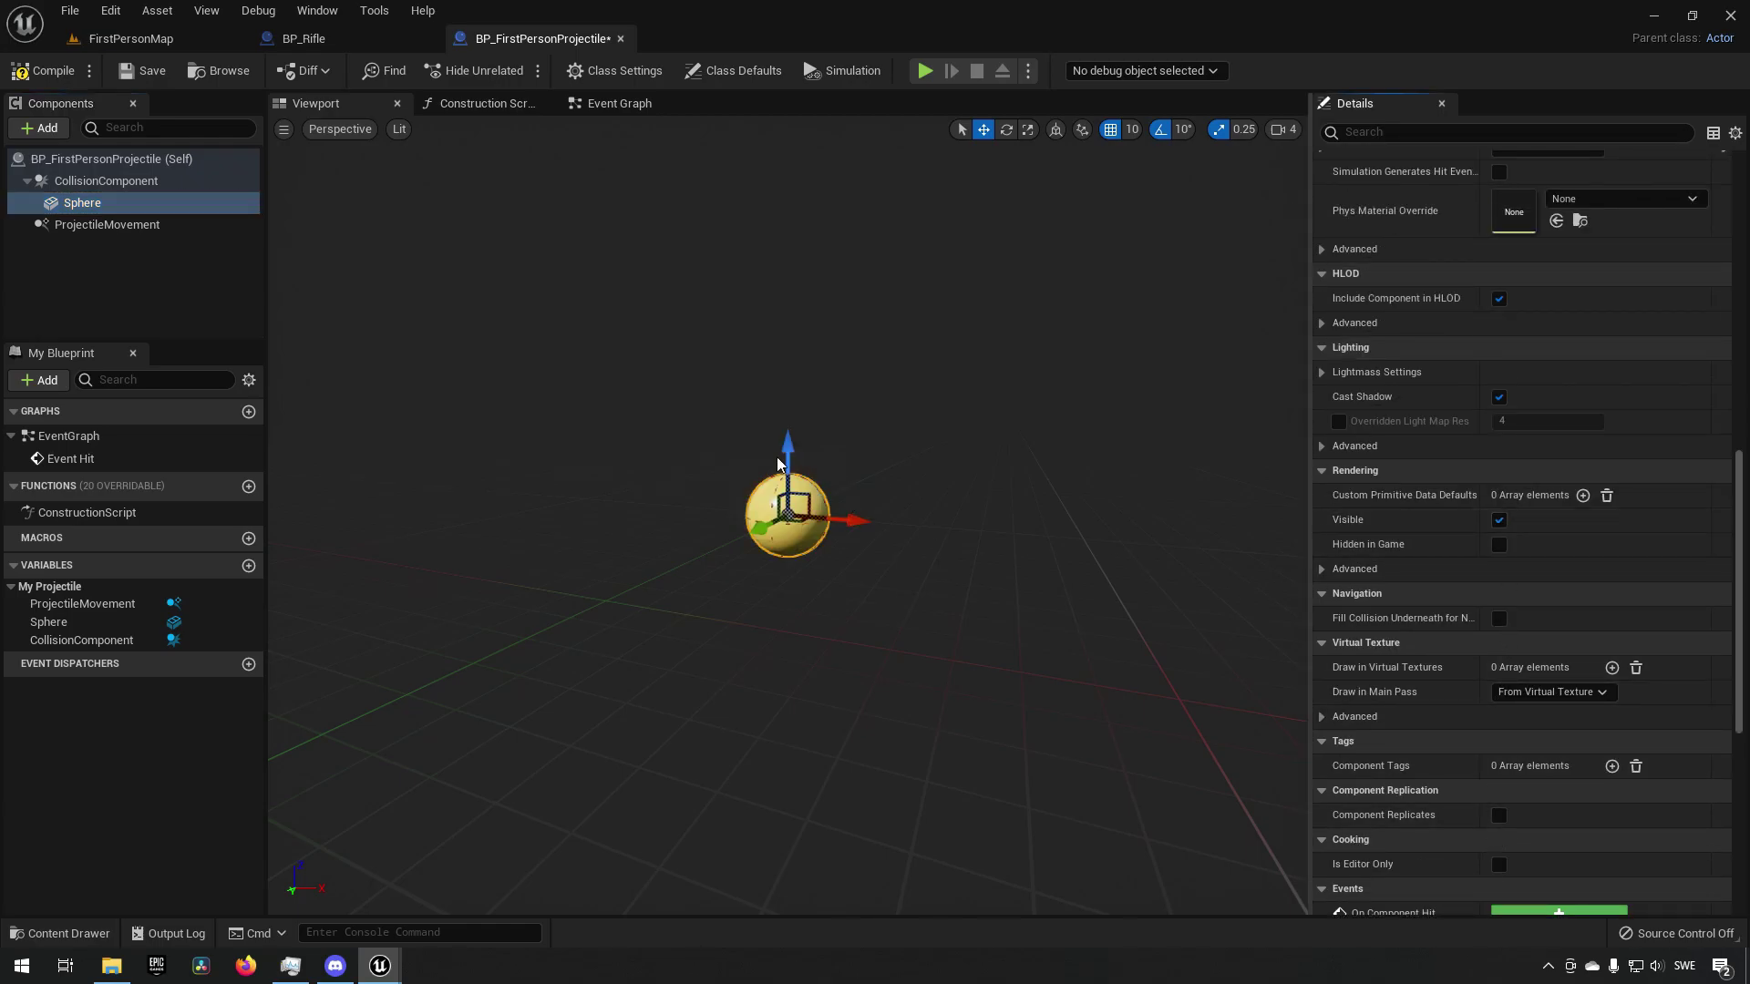
- Expand the CollisionComponent's Collision Presets to examine its object responses, and save the projectile blueprint
left_click(108, 181)
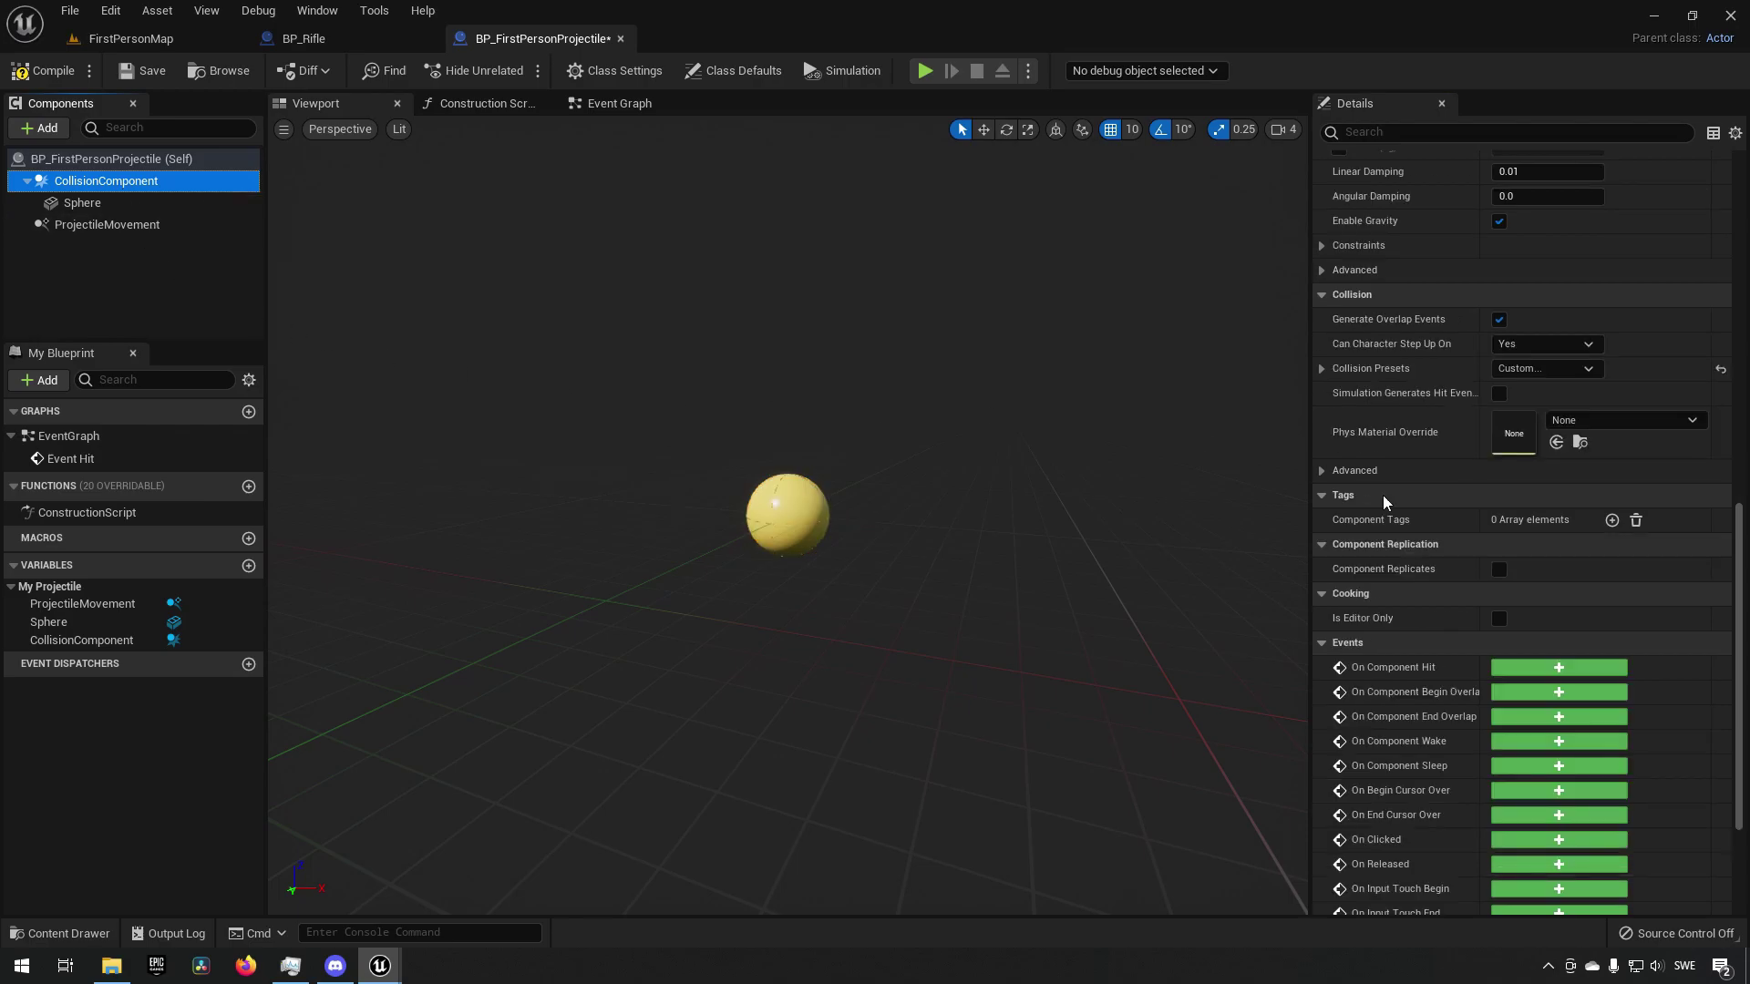
scroll(1496, 556, "up", 2)
scroll(1496, 561, "up", 10)
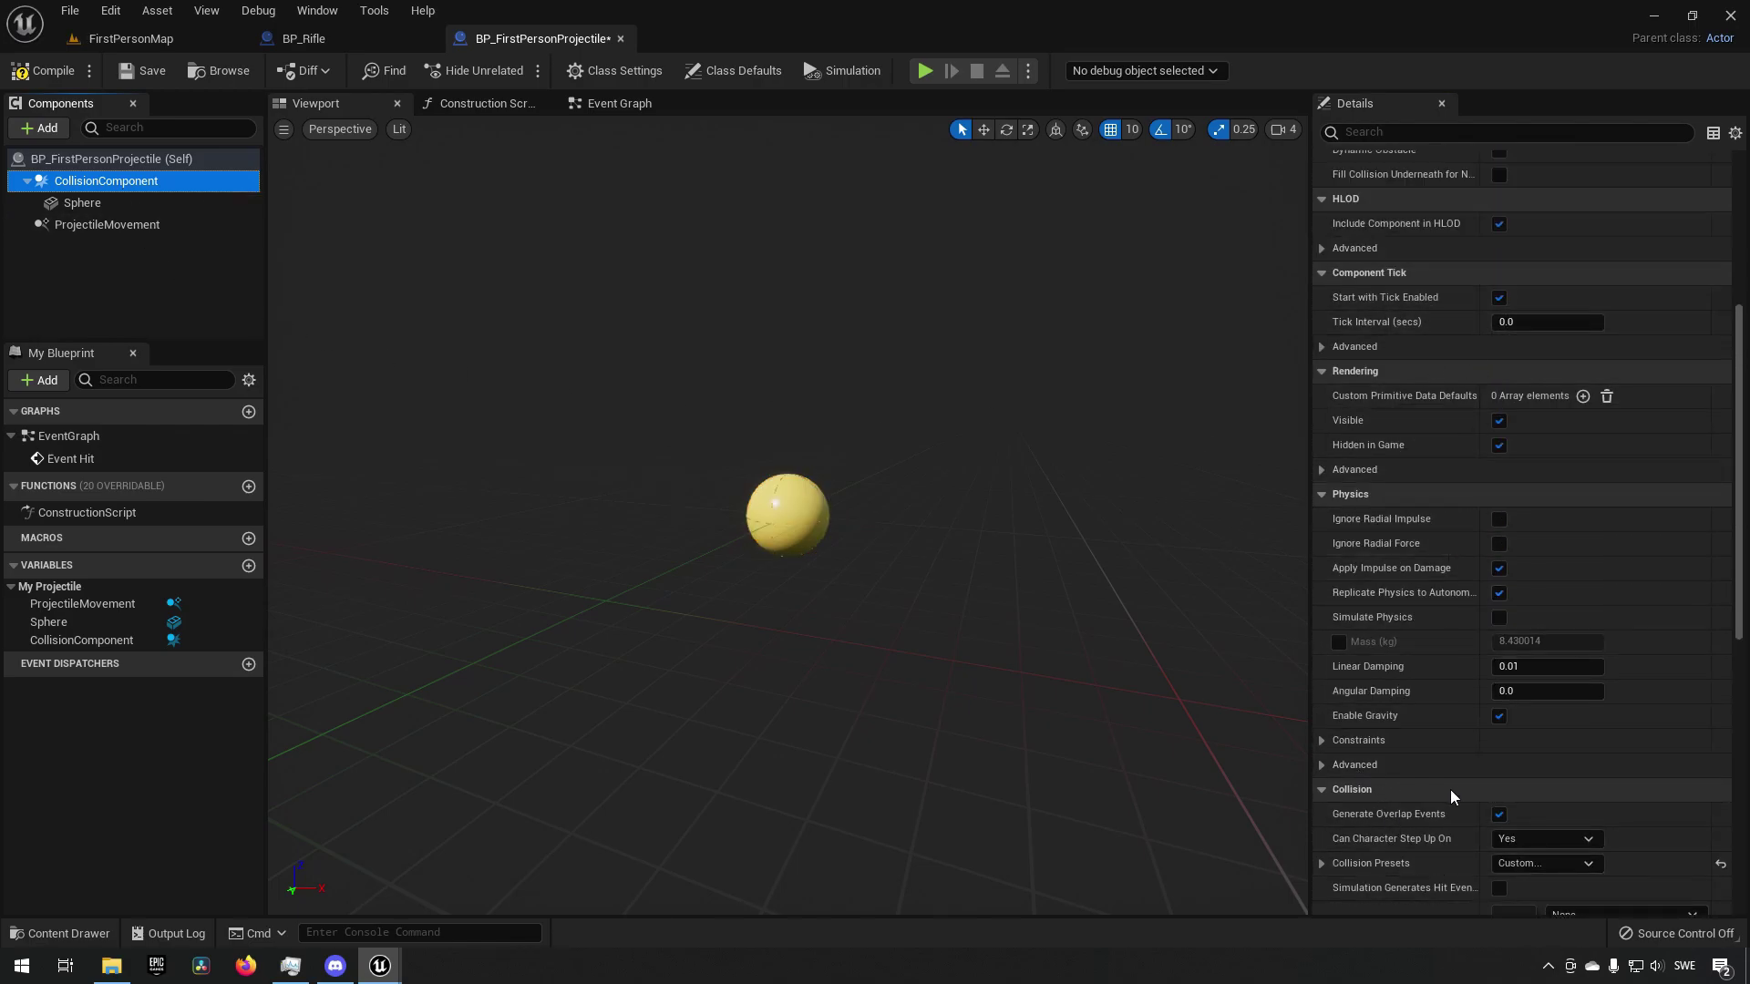
scroll(1457, 789, "up", 6)
scroll(1464, 787, "down", 10)
left_click(1320, 660)
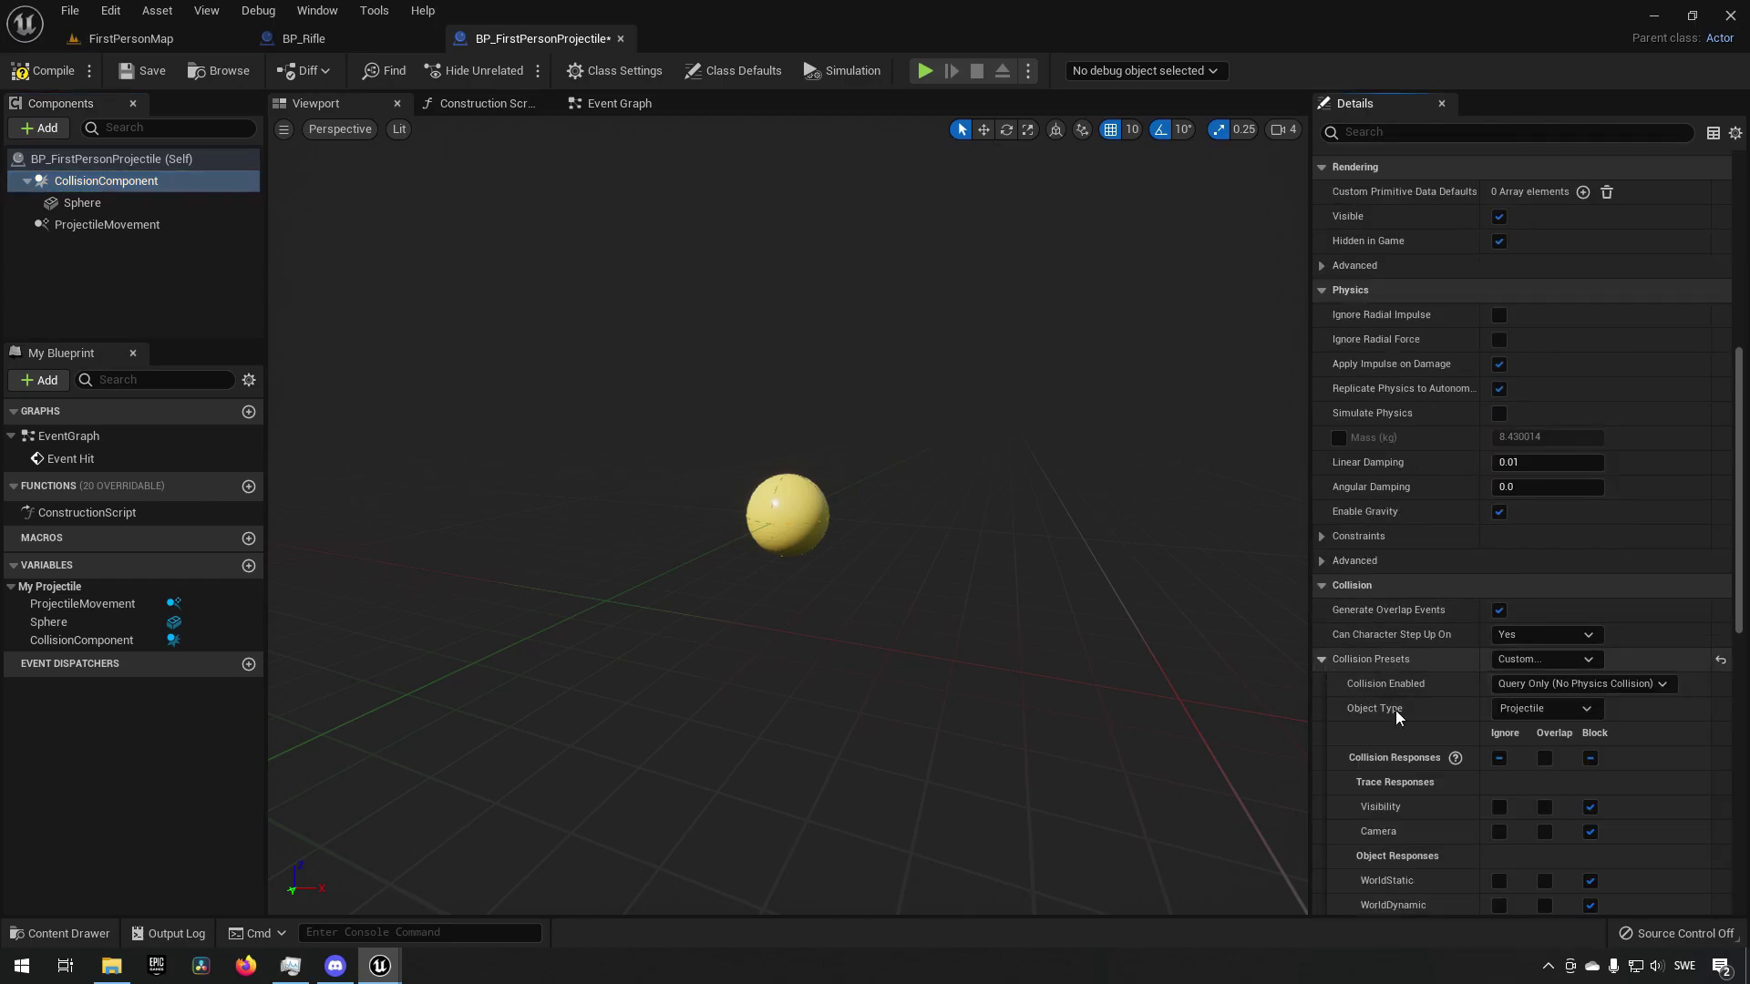
scroll(1517, 749, "down", 6)
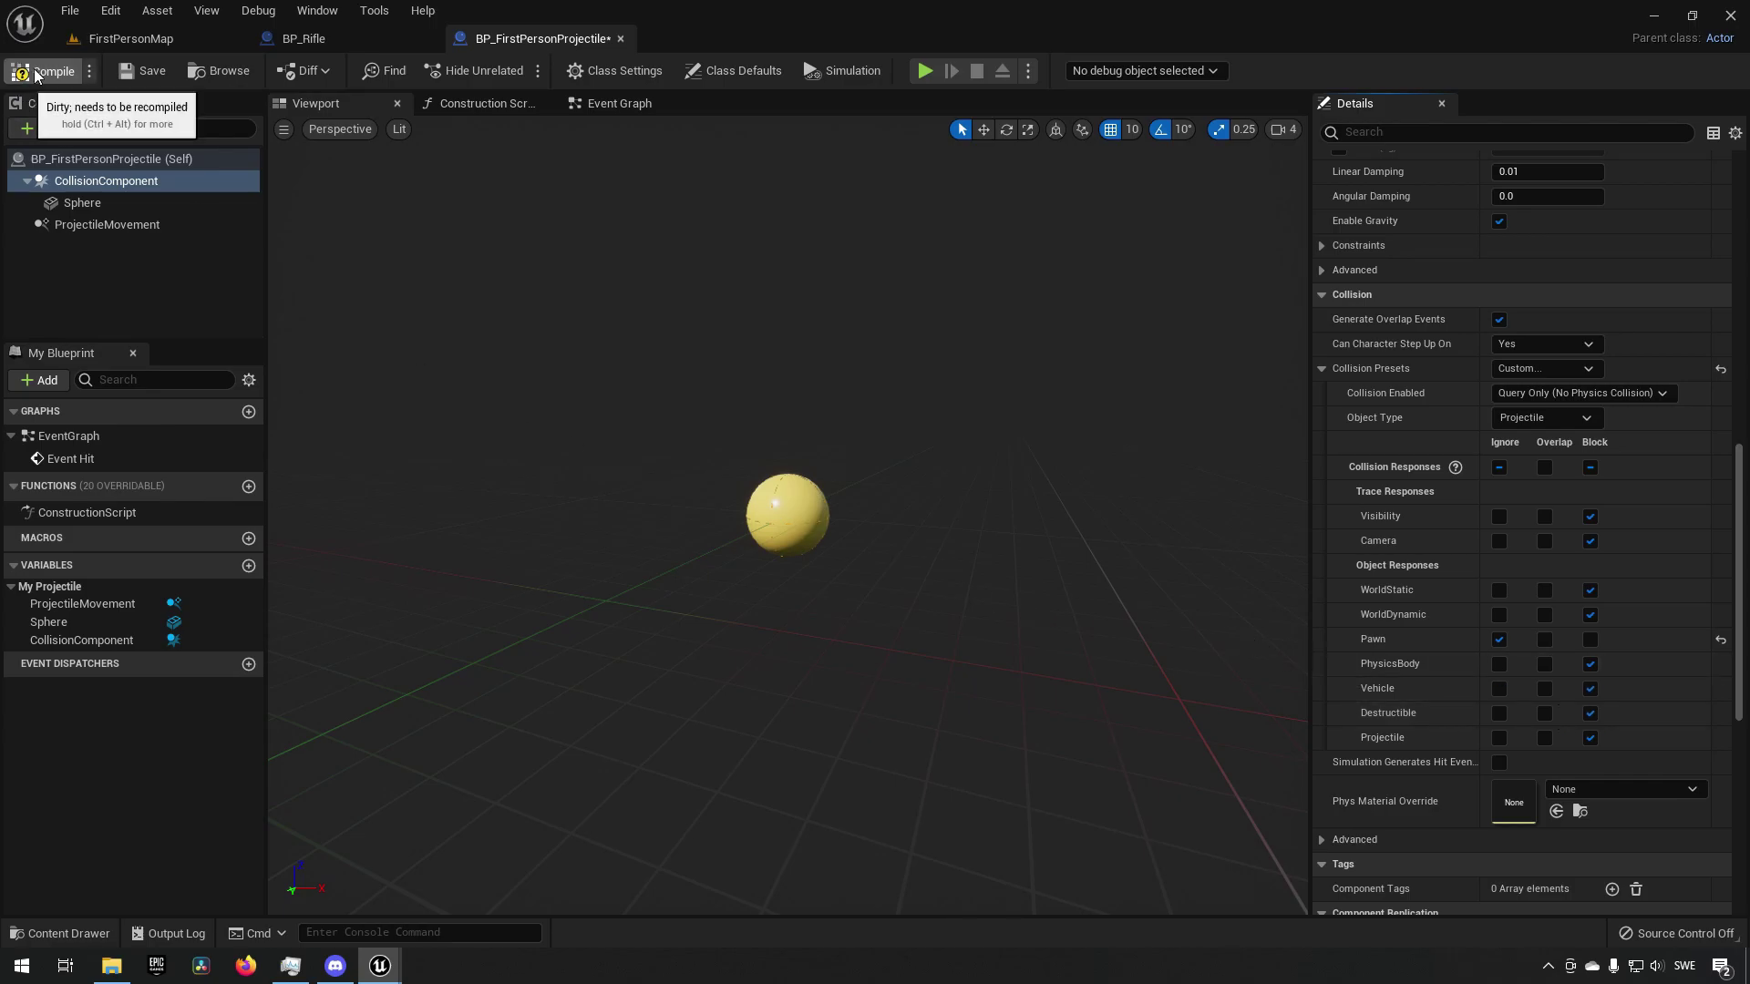
left_click(132, 70)
- Play-test FirstPersonMap, fire the rifle at the block while backing away, and stop the session
left_click(131, 39)
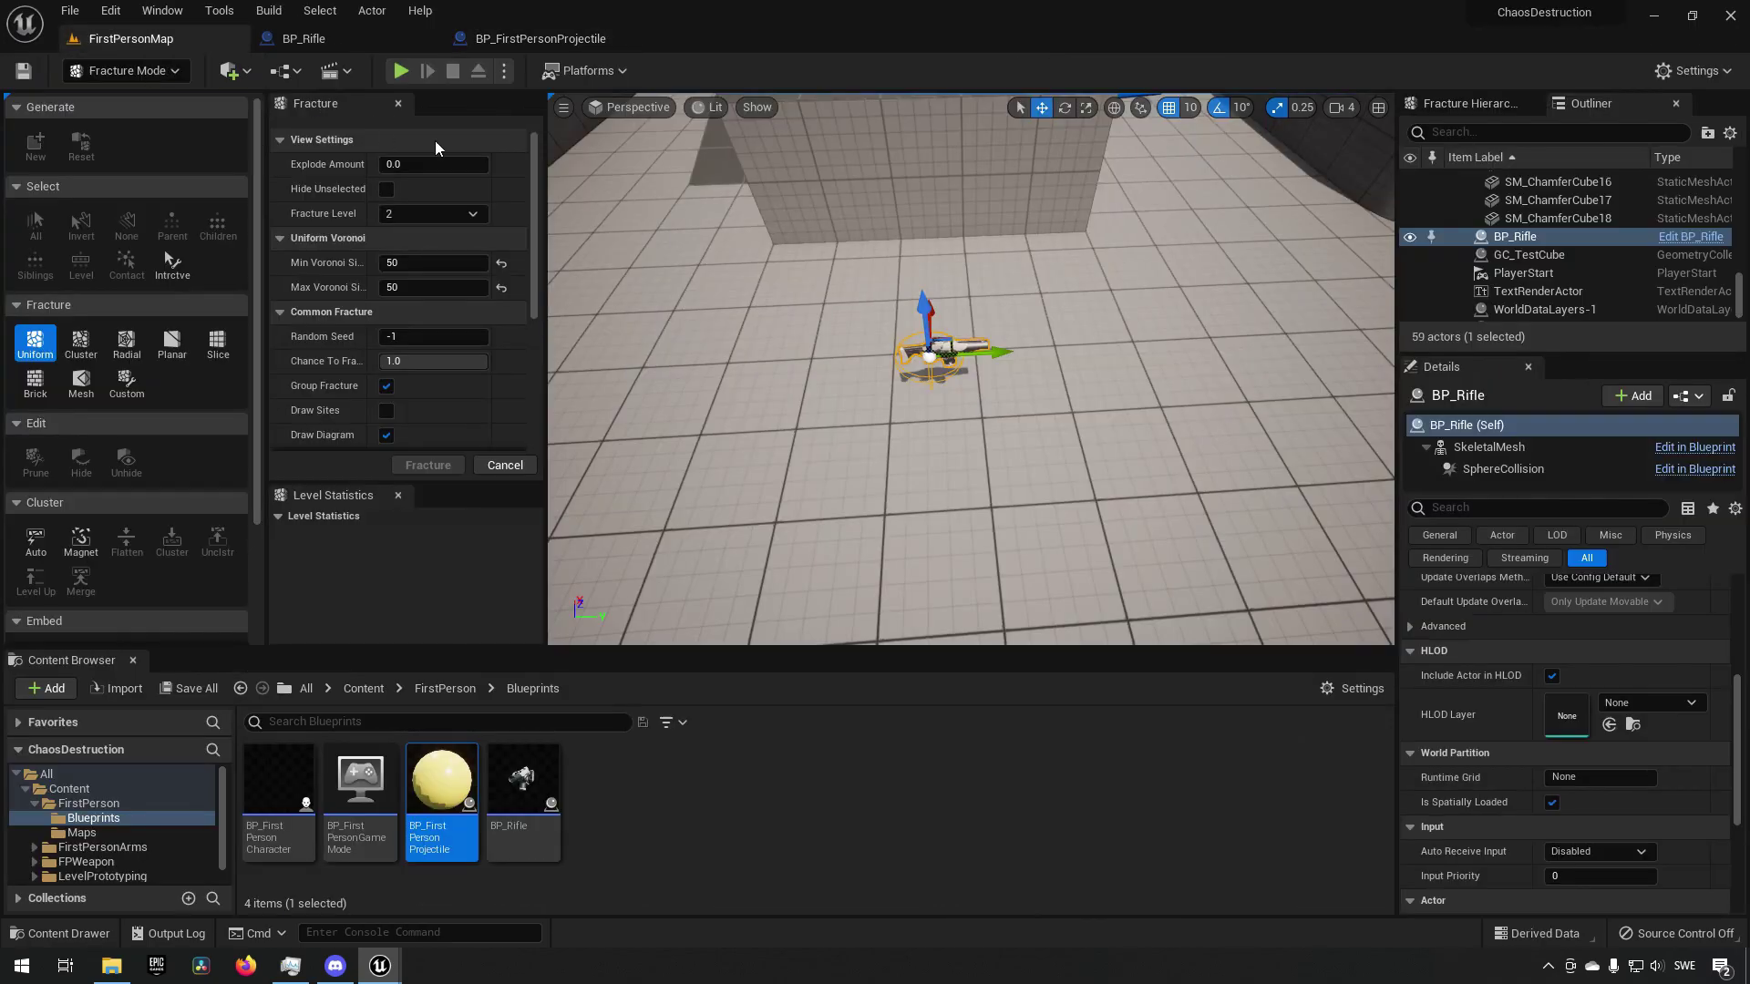
left_click(407, 72)
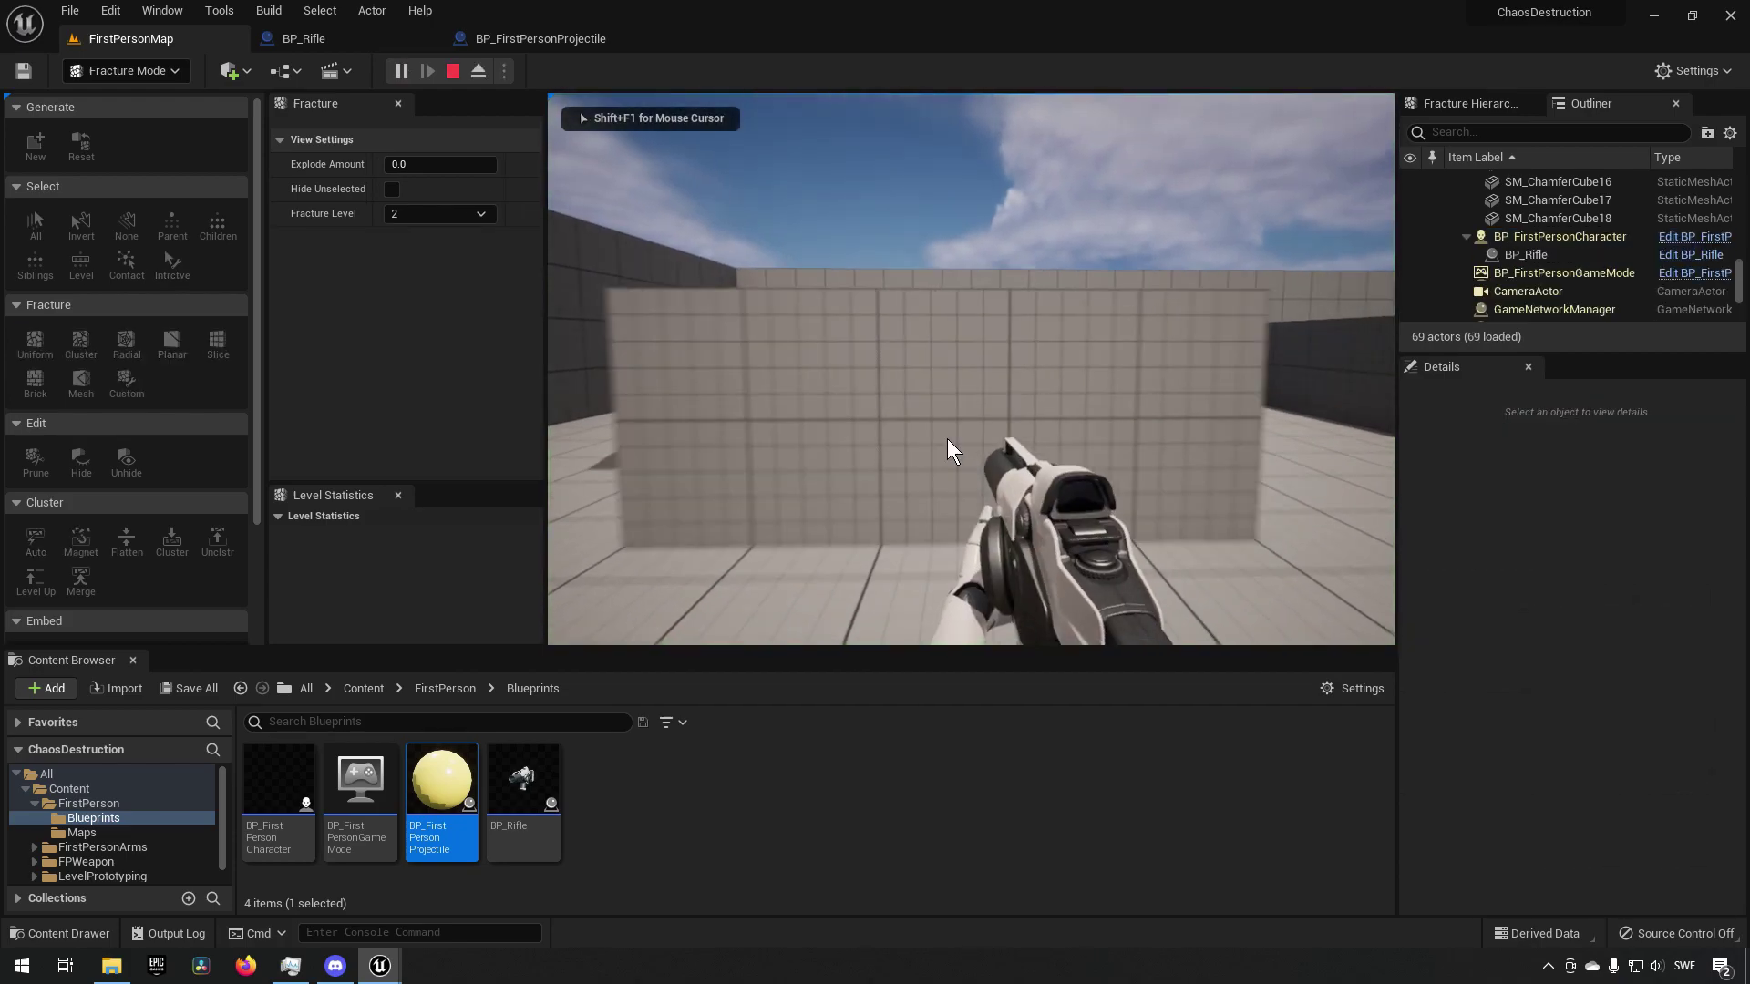
key("s")
left_click(970, 405)
left_click(972, 404)
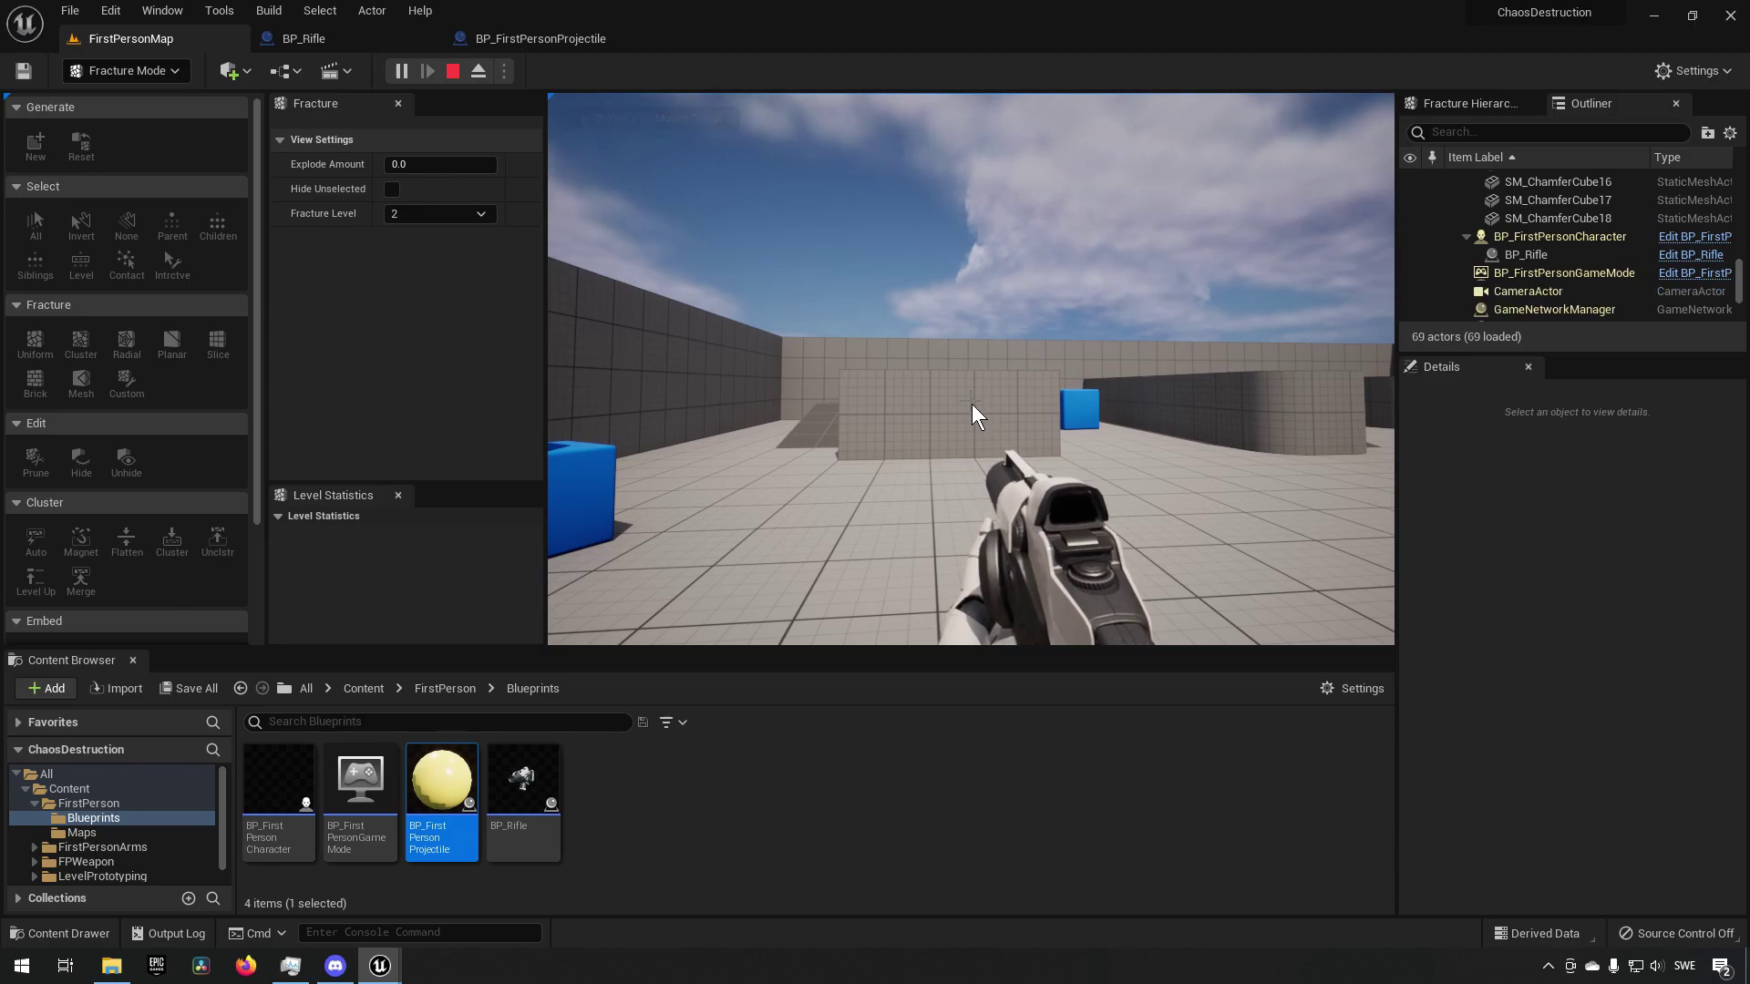
key("Escape")
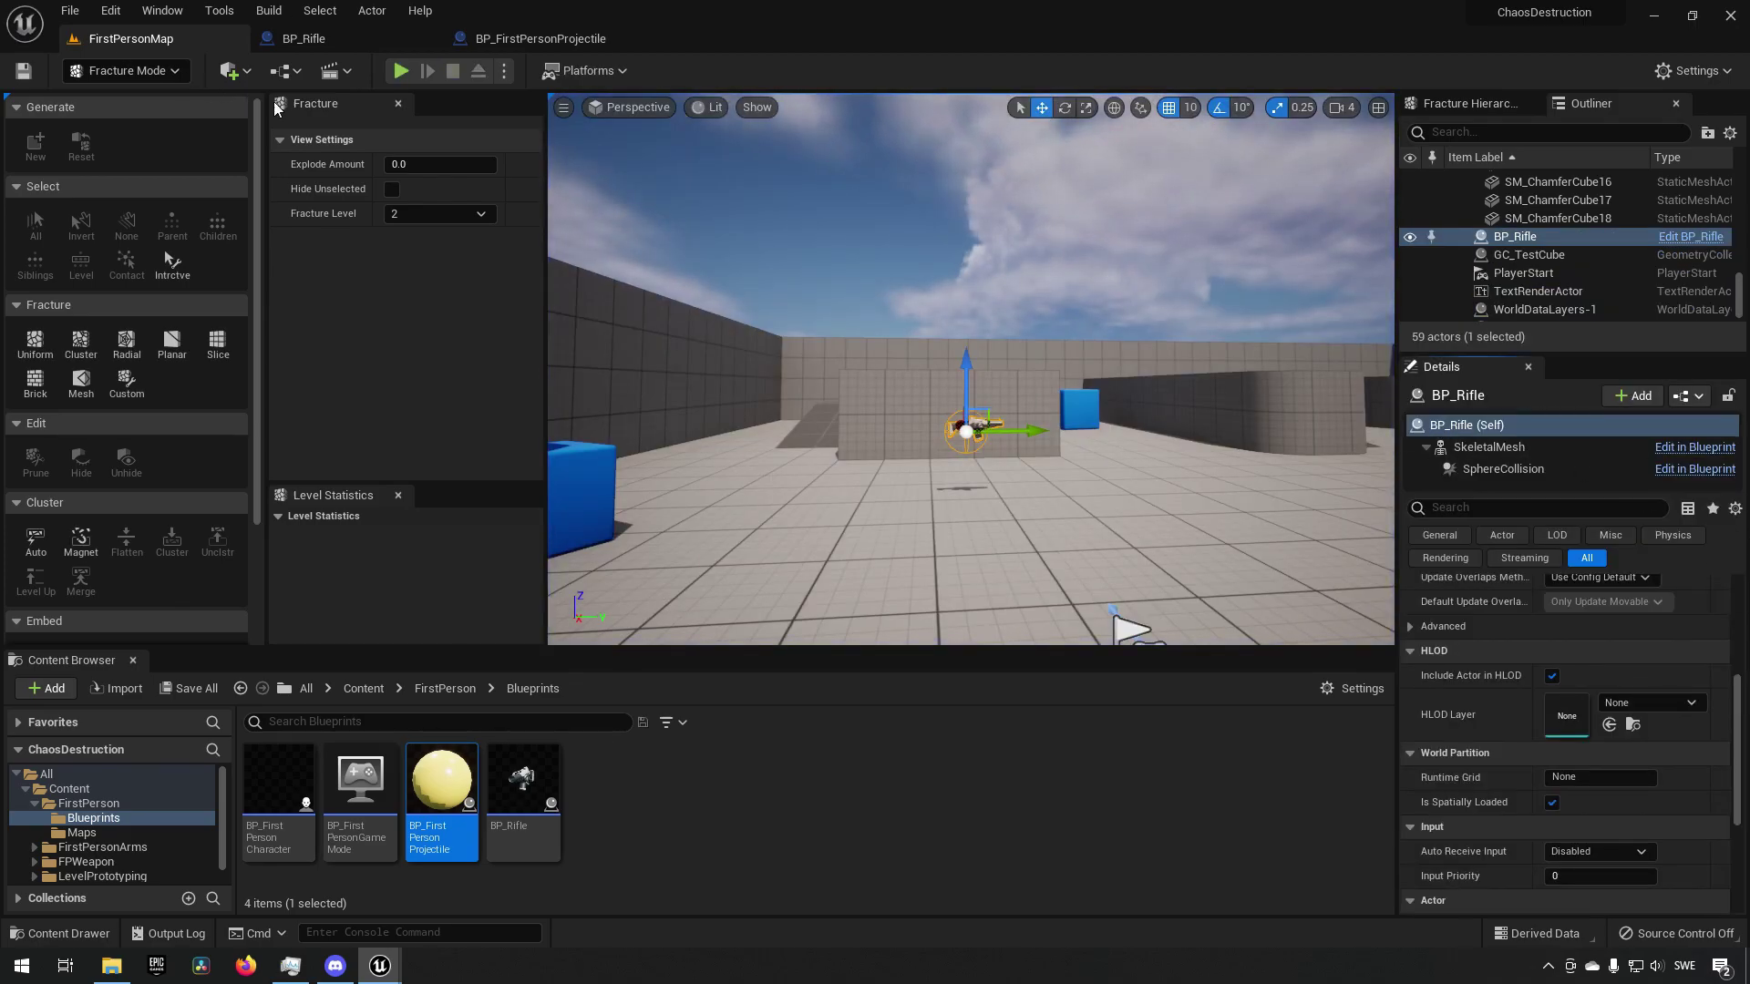
- Open BP_Rifle's event graph and move the Play Sound at Location node below the SpawnActor execution line
left_click(523, 41)
left_click(353, 49)
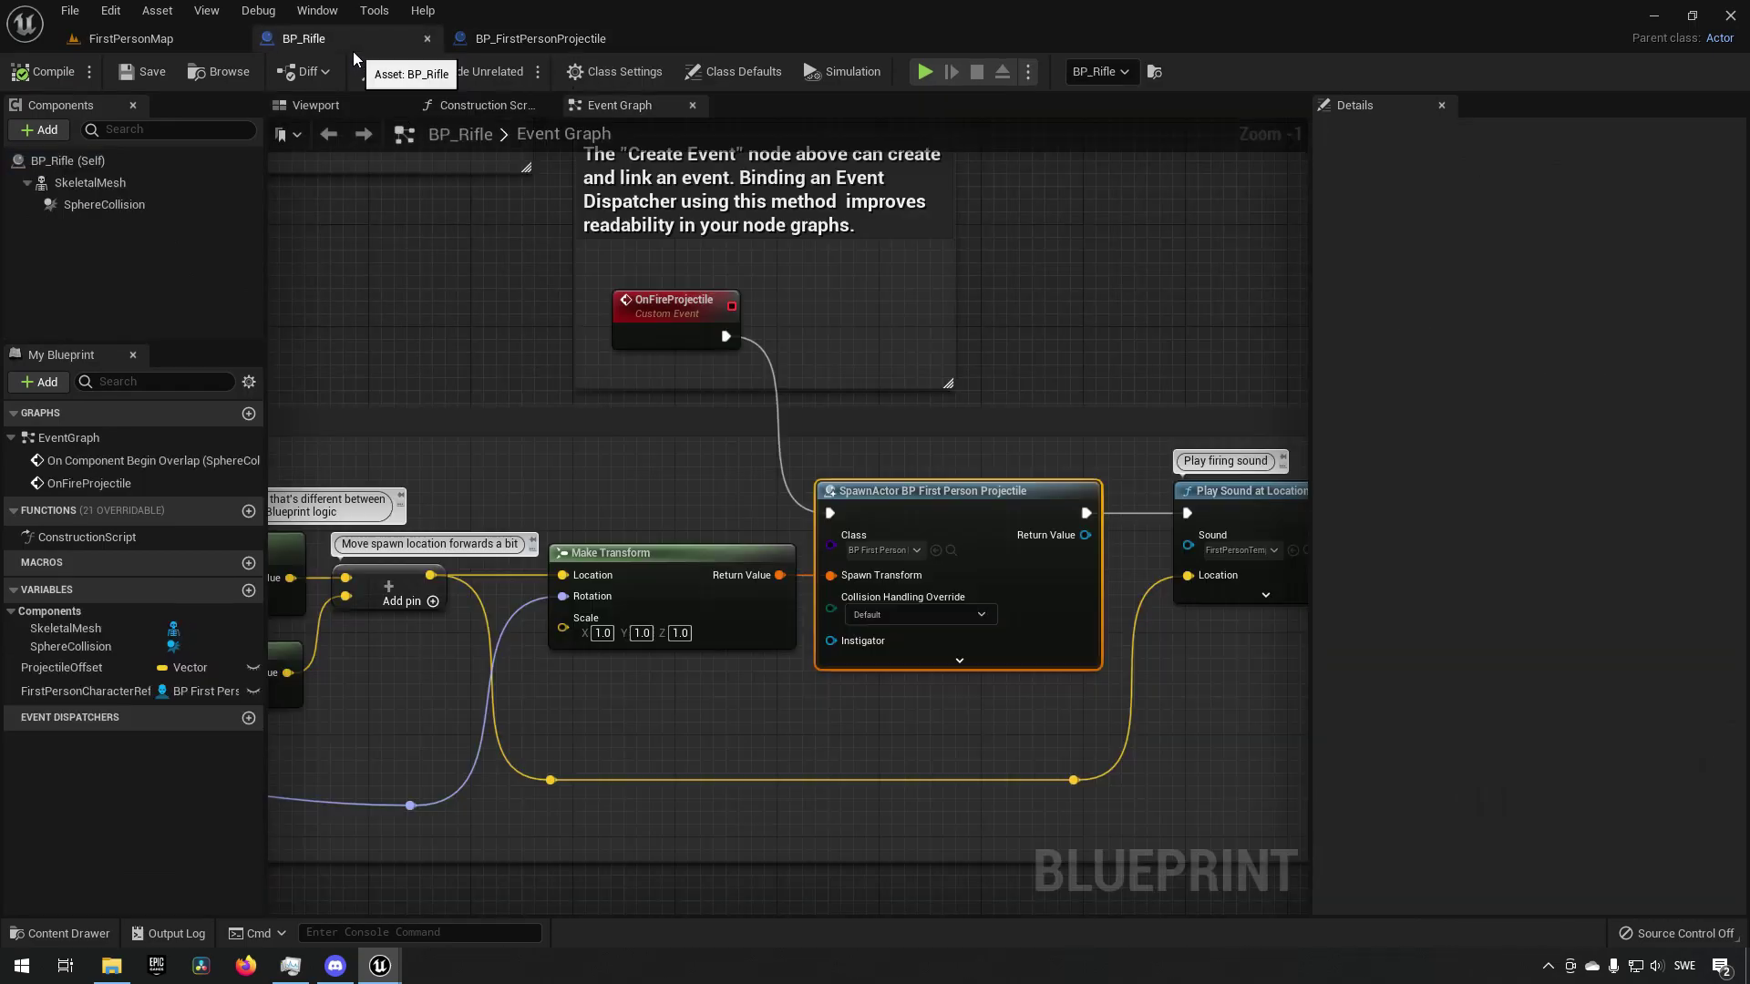
right_click_drag(506, 436, 443, 314)
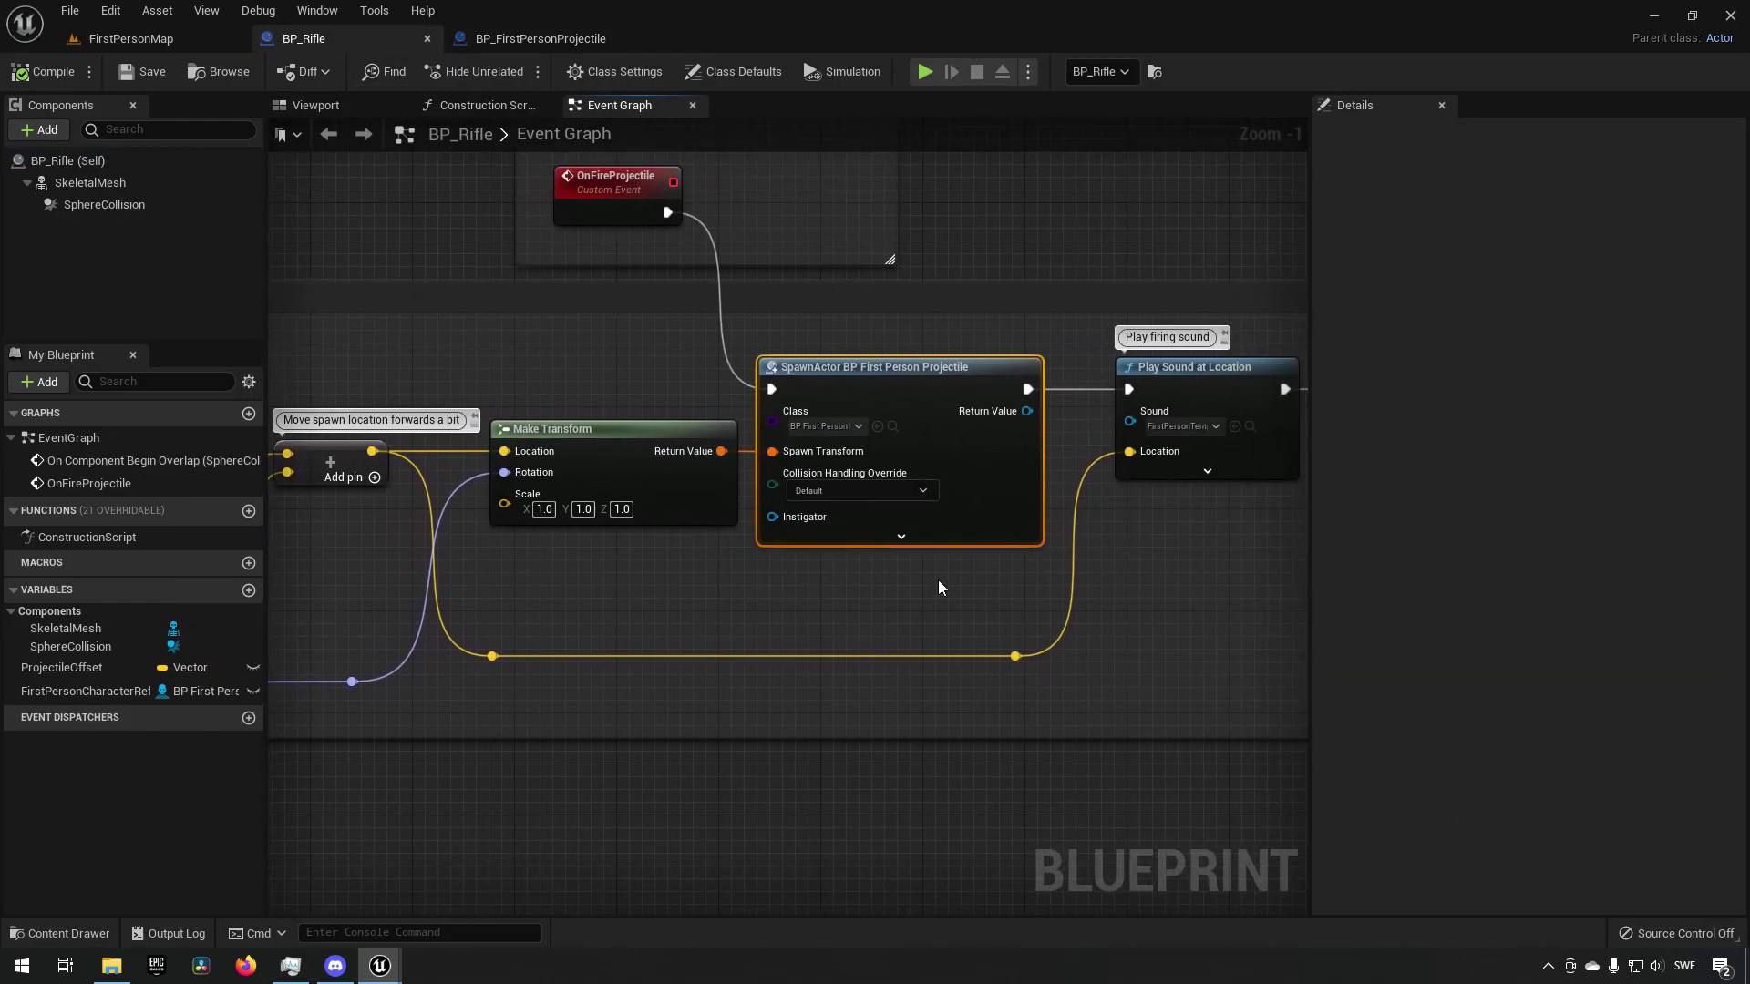
right_click_drag(1094, 585, 726, 629)
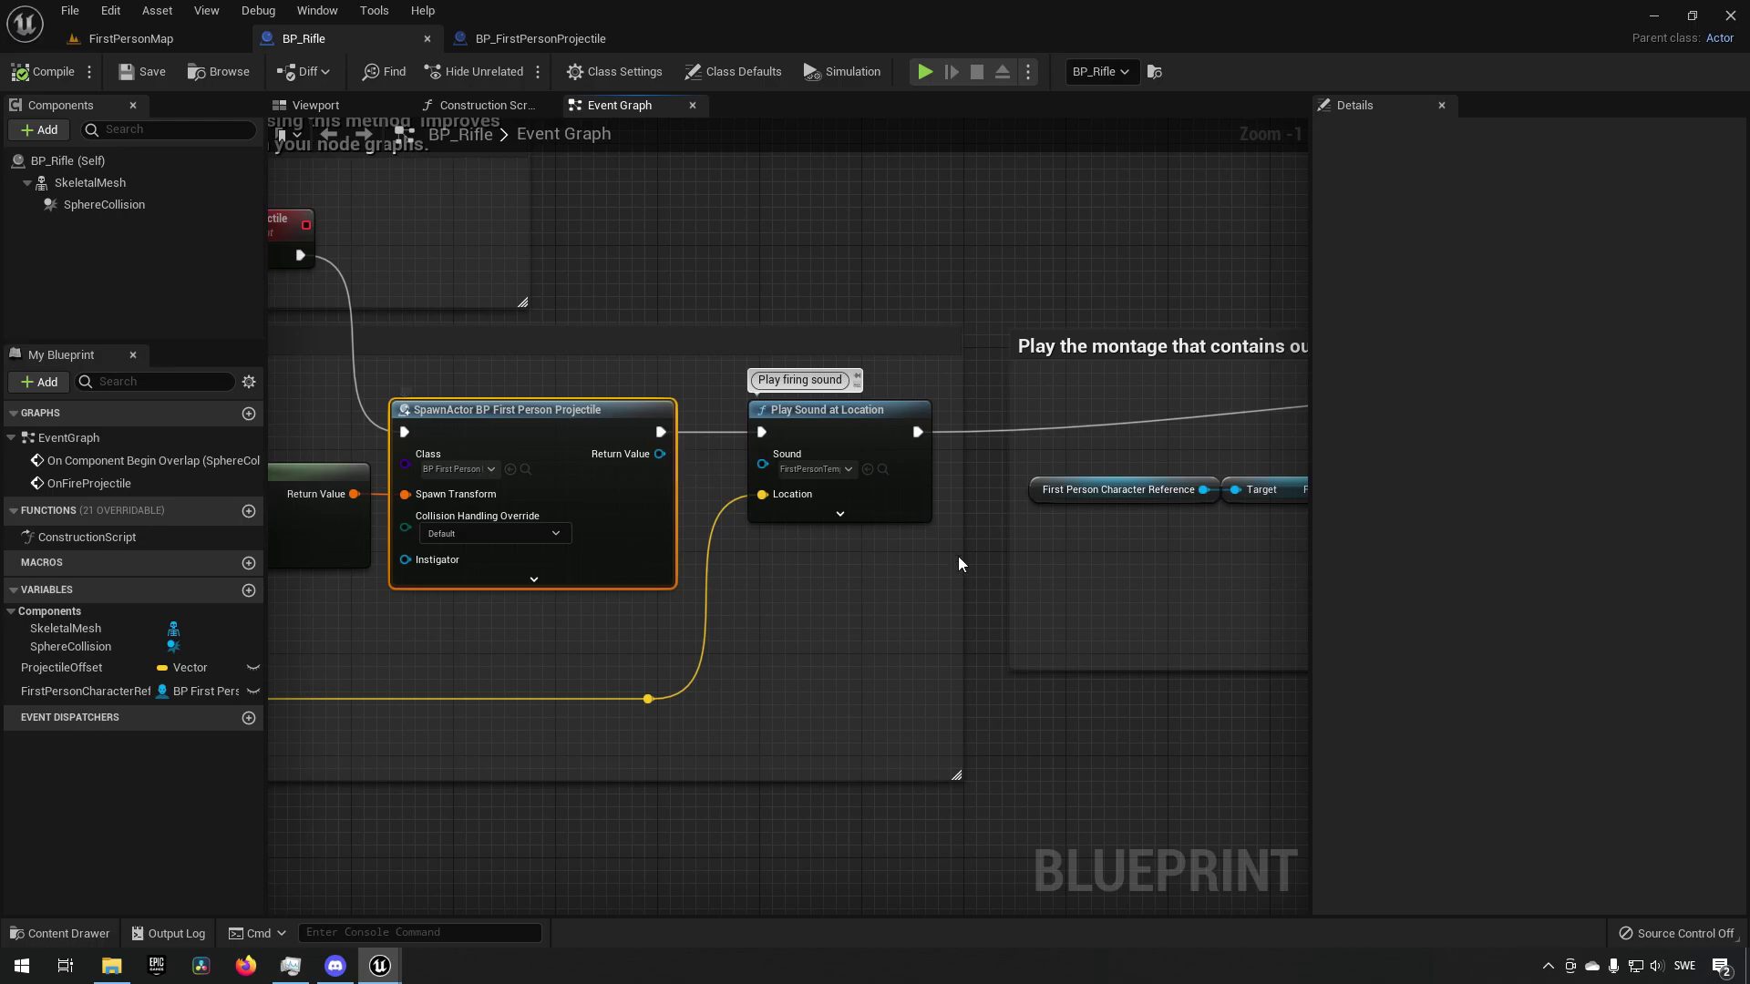
right_click_drag(959, 556, 527, 555)
scroll(768, 553, "down", 3)
right_click_drag(784, 550, 1122, 527)
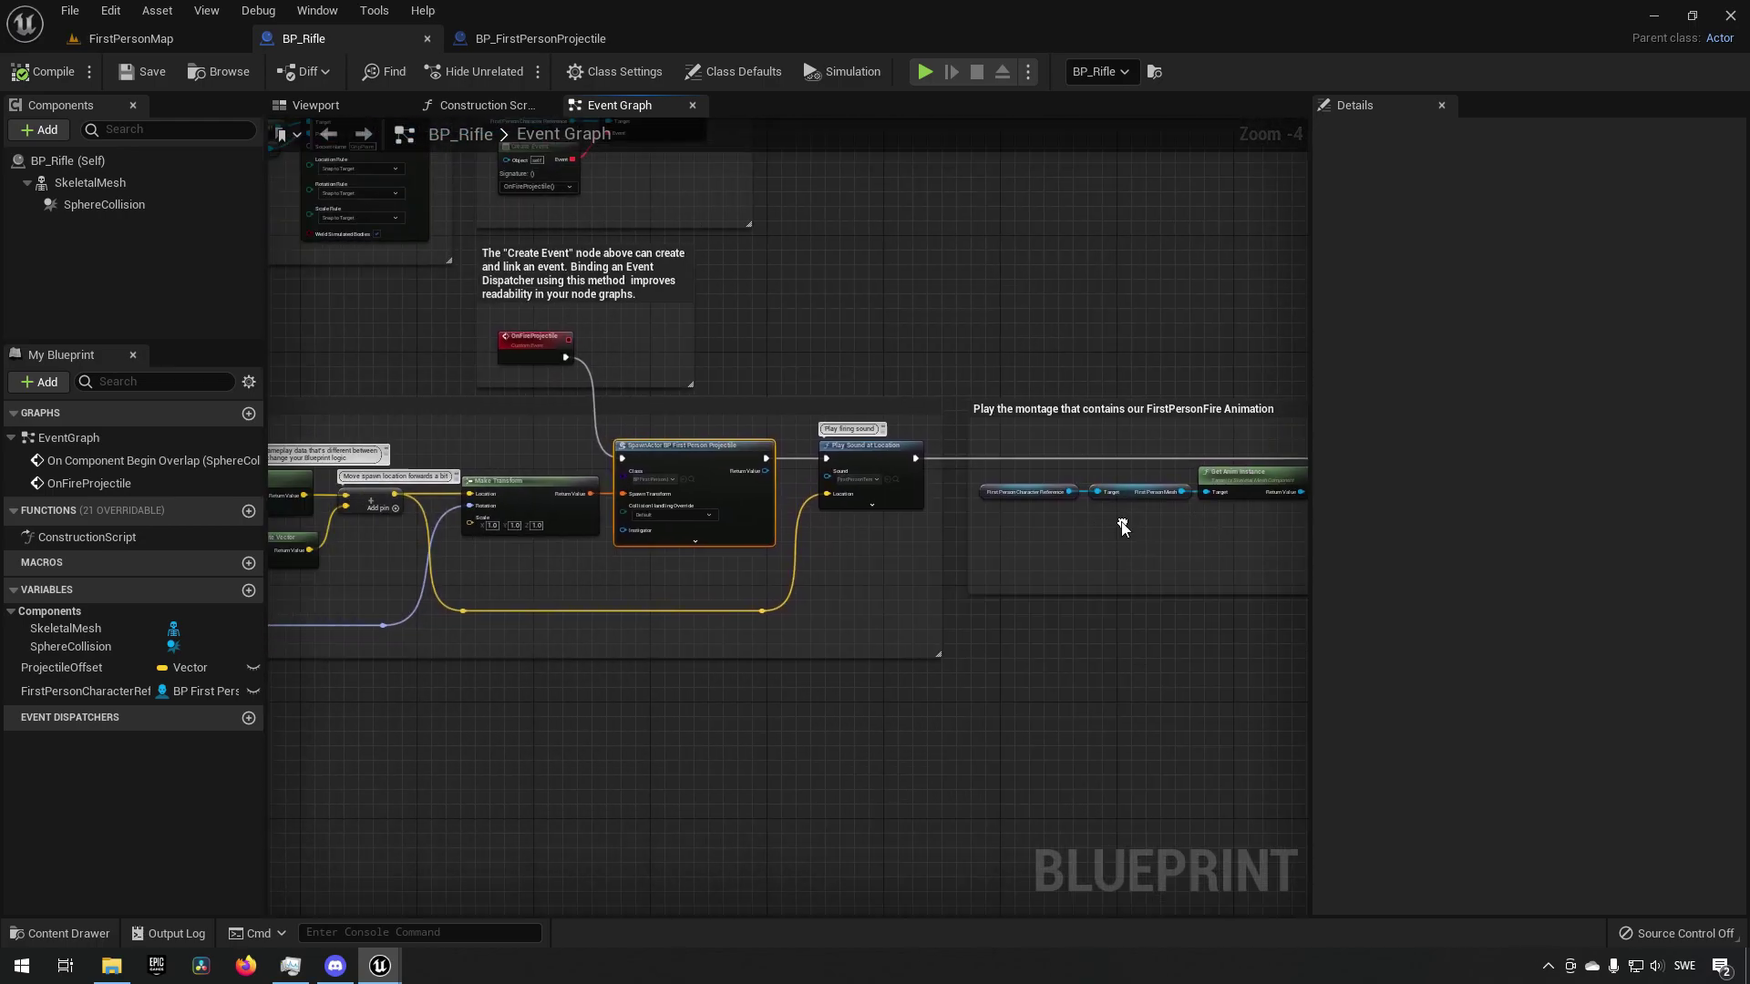
scroll(1015, 534, "up", 2)
left_click_drag(810, 408, 812, 534)
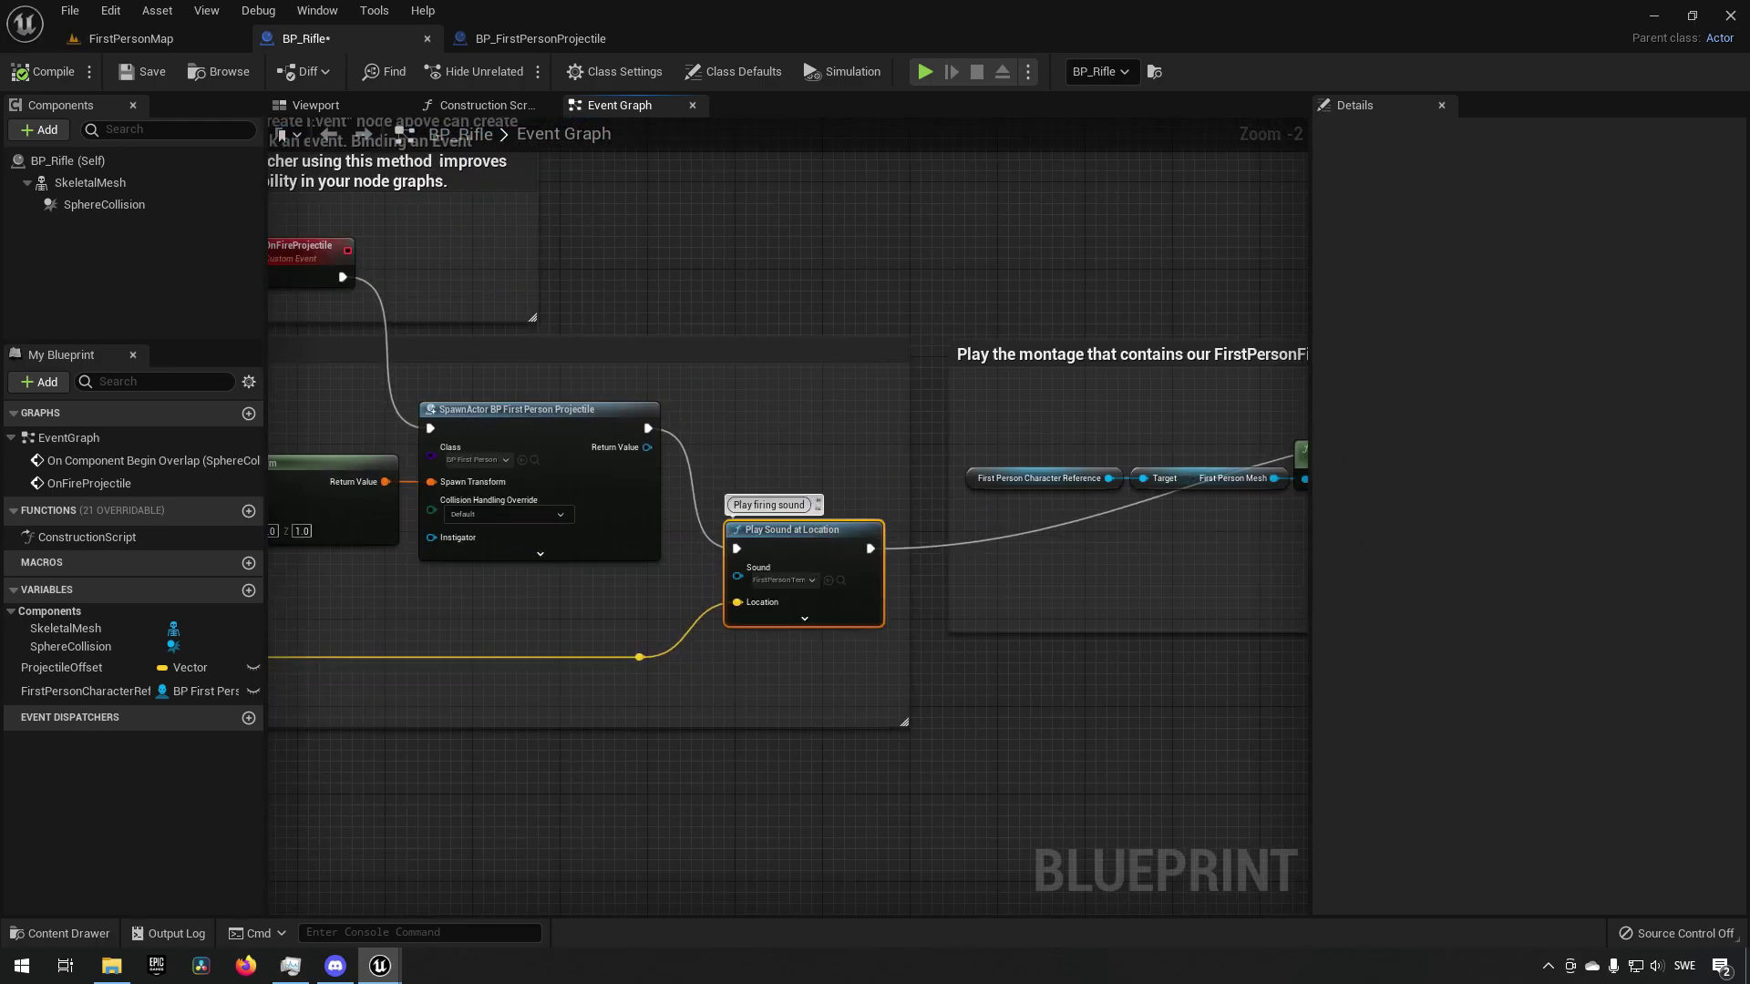
- Connect the SpawnActor node's execution output directly to the firing montage section, bypassing Play Sound at Location, and save BP_Rifle
right_click_drag(836, 425, 585, 437)
left_click_drag(408, 442, 1240, 442)
right_click_drag(562, 590, 1227, 552)
right_click_drag(892, 556, 824, 598)
scroll(819, 606, "up", 1)
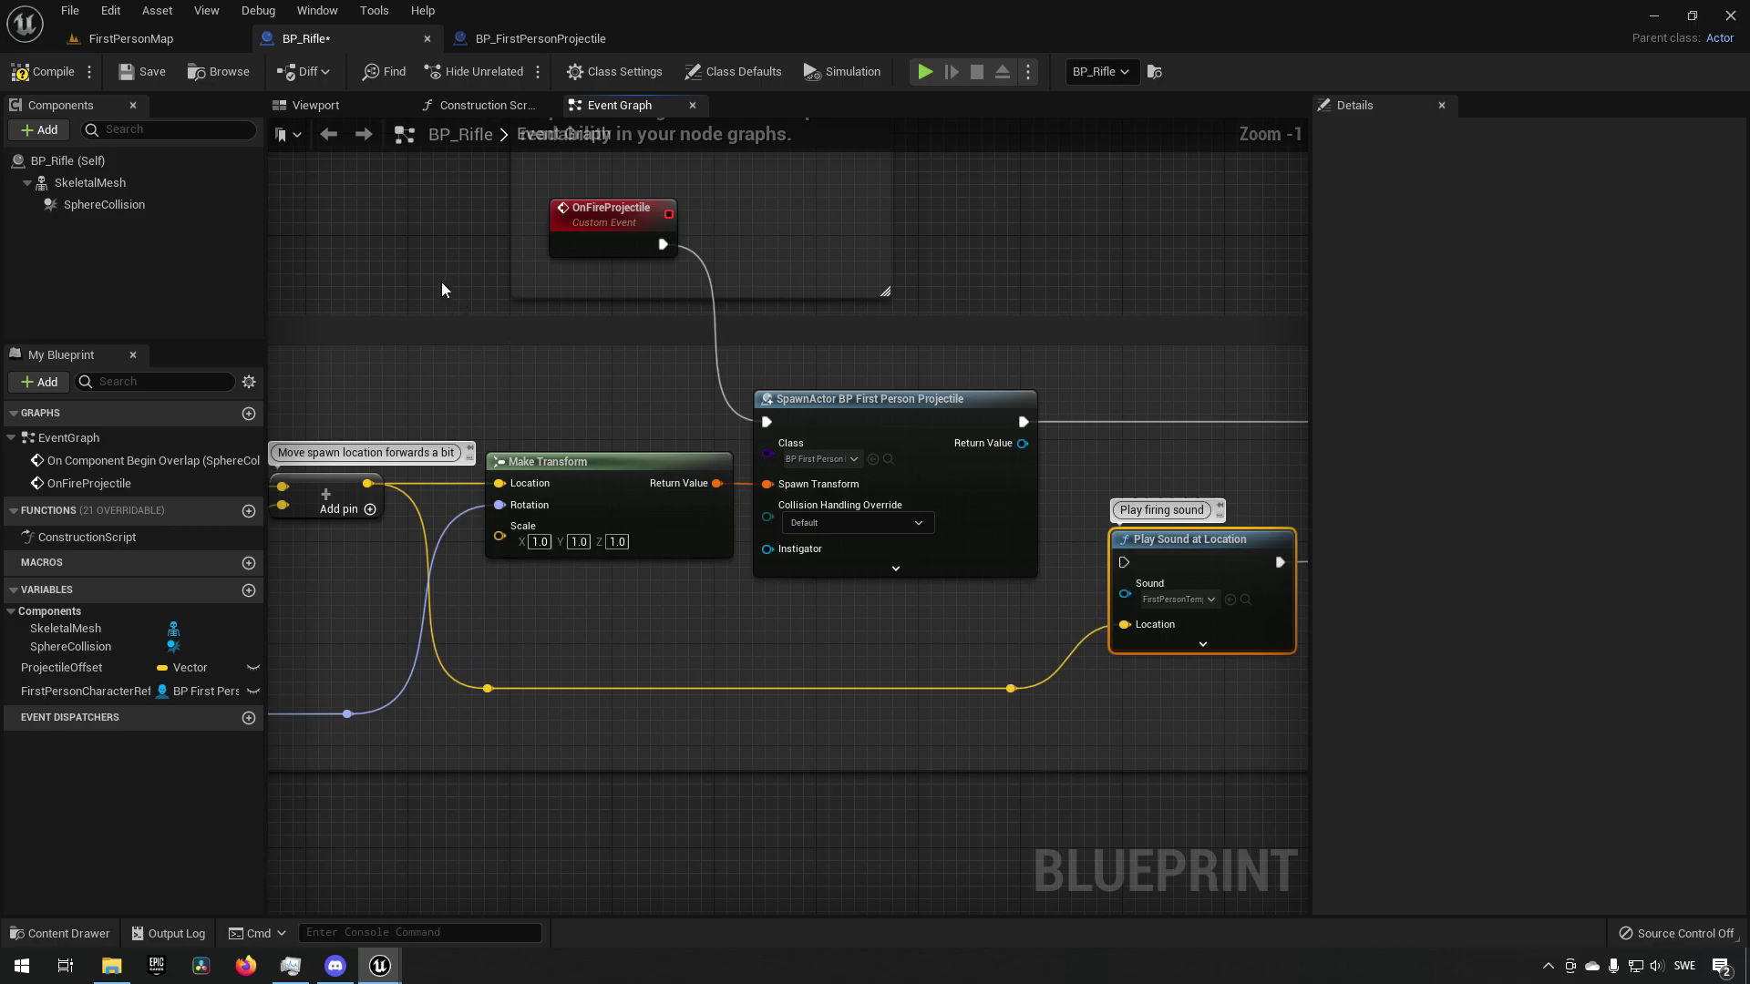
left_click(135, 80)
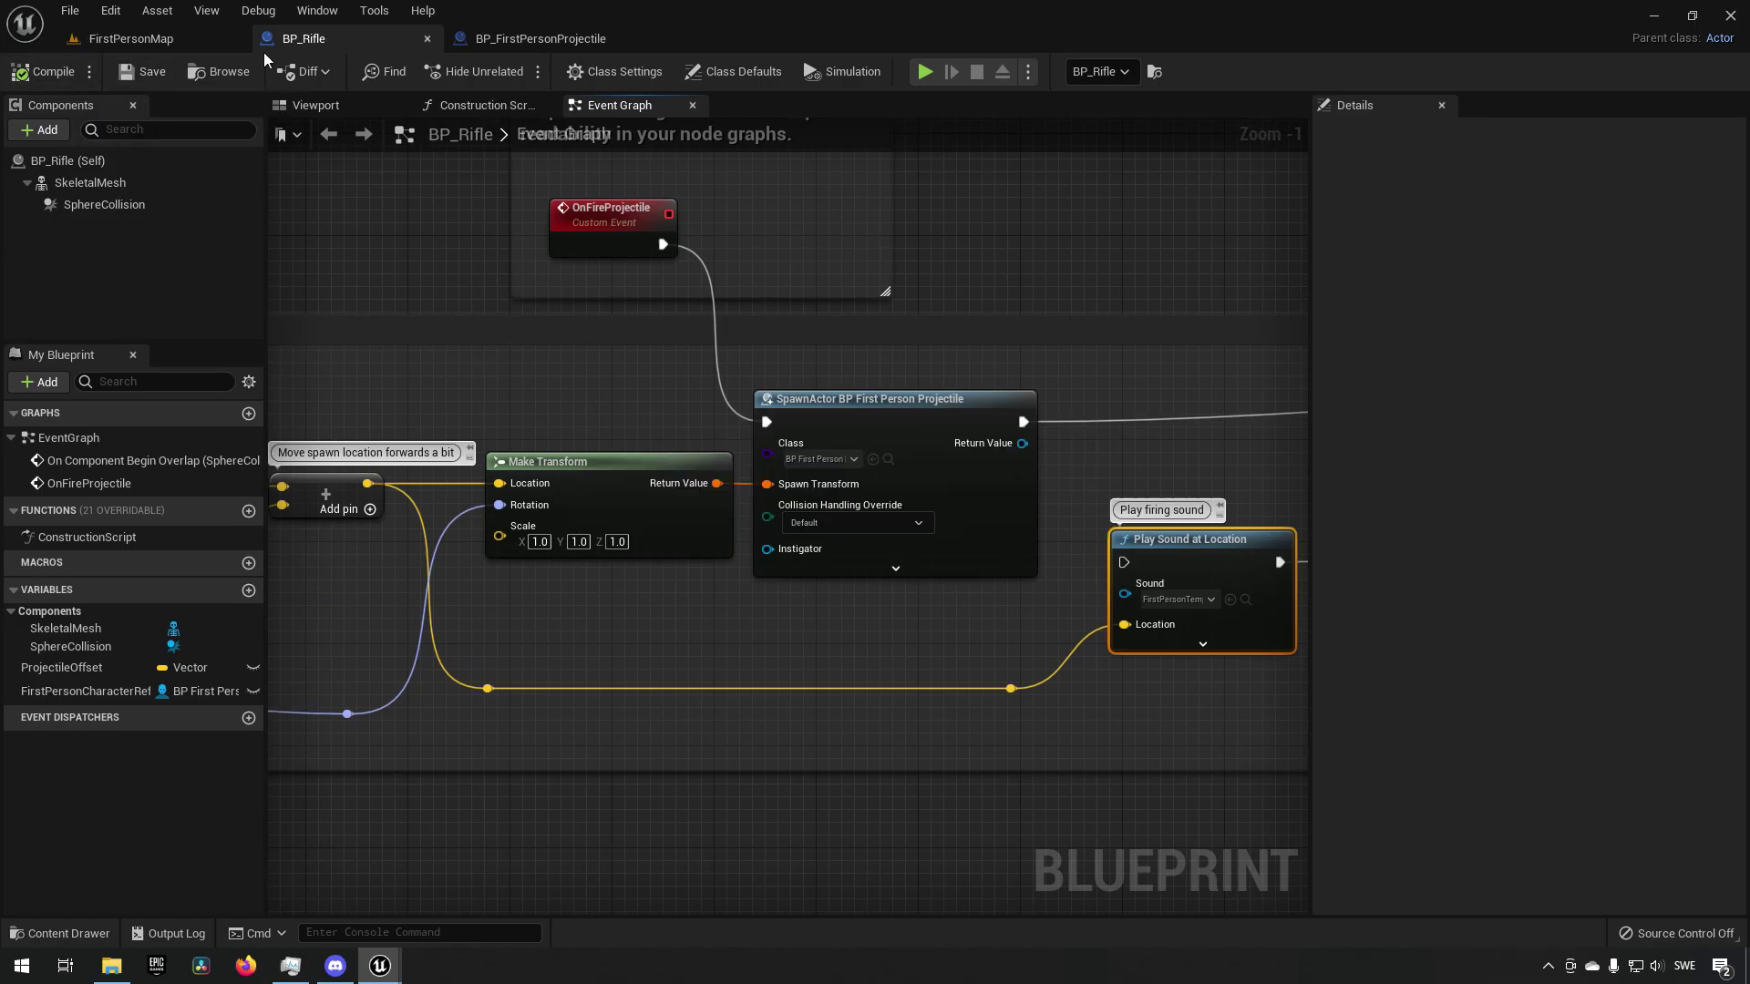
- In BP_FirstPersonProjectile, set the CollisionComponent's Pawn response to Block and its Destructible response to Overlap
left_click(533, 39)
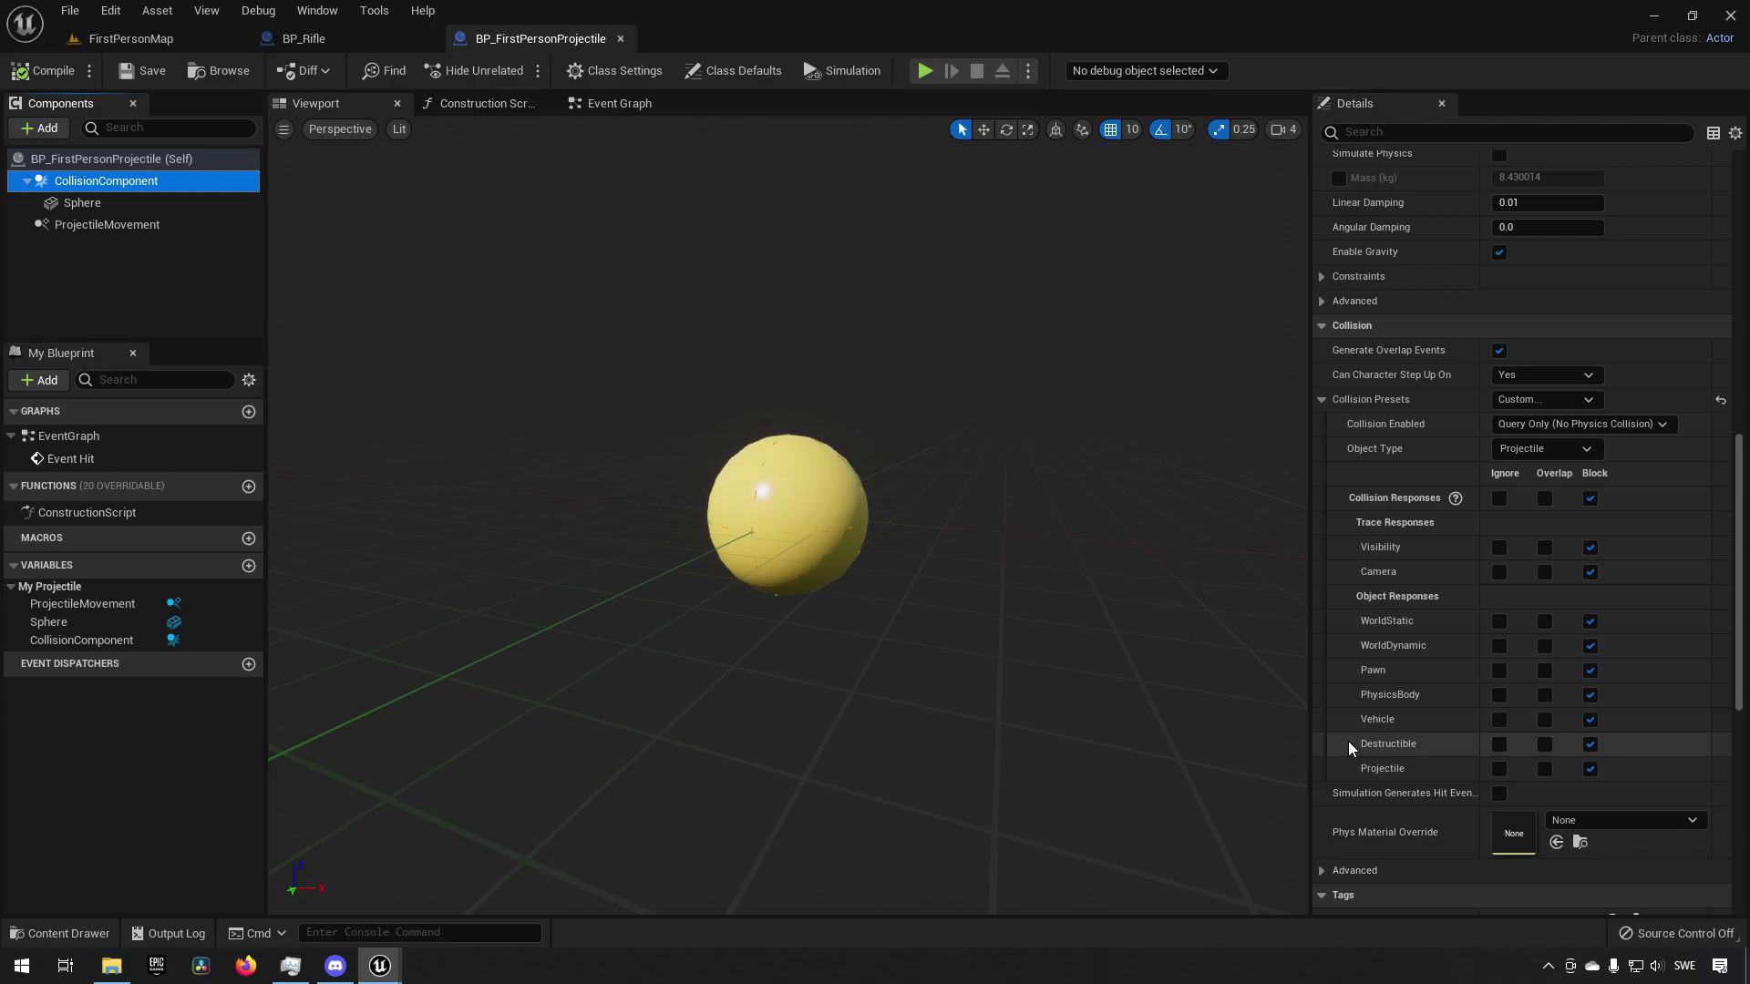
left_click(1545, 745)
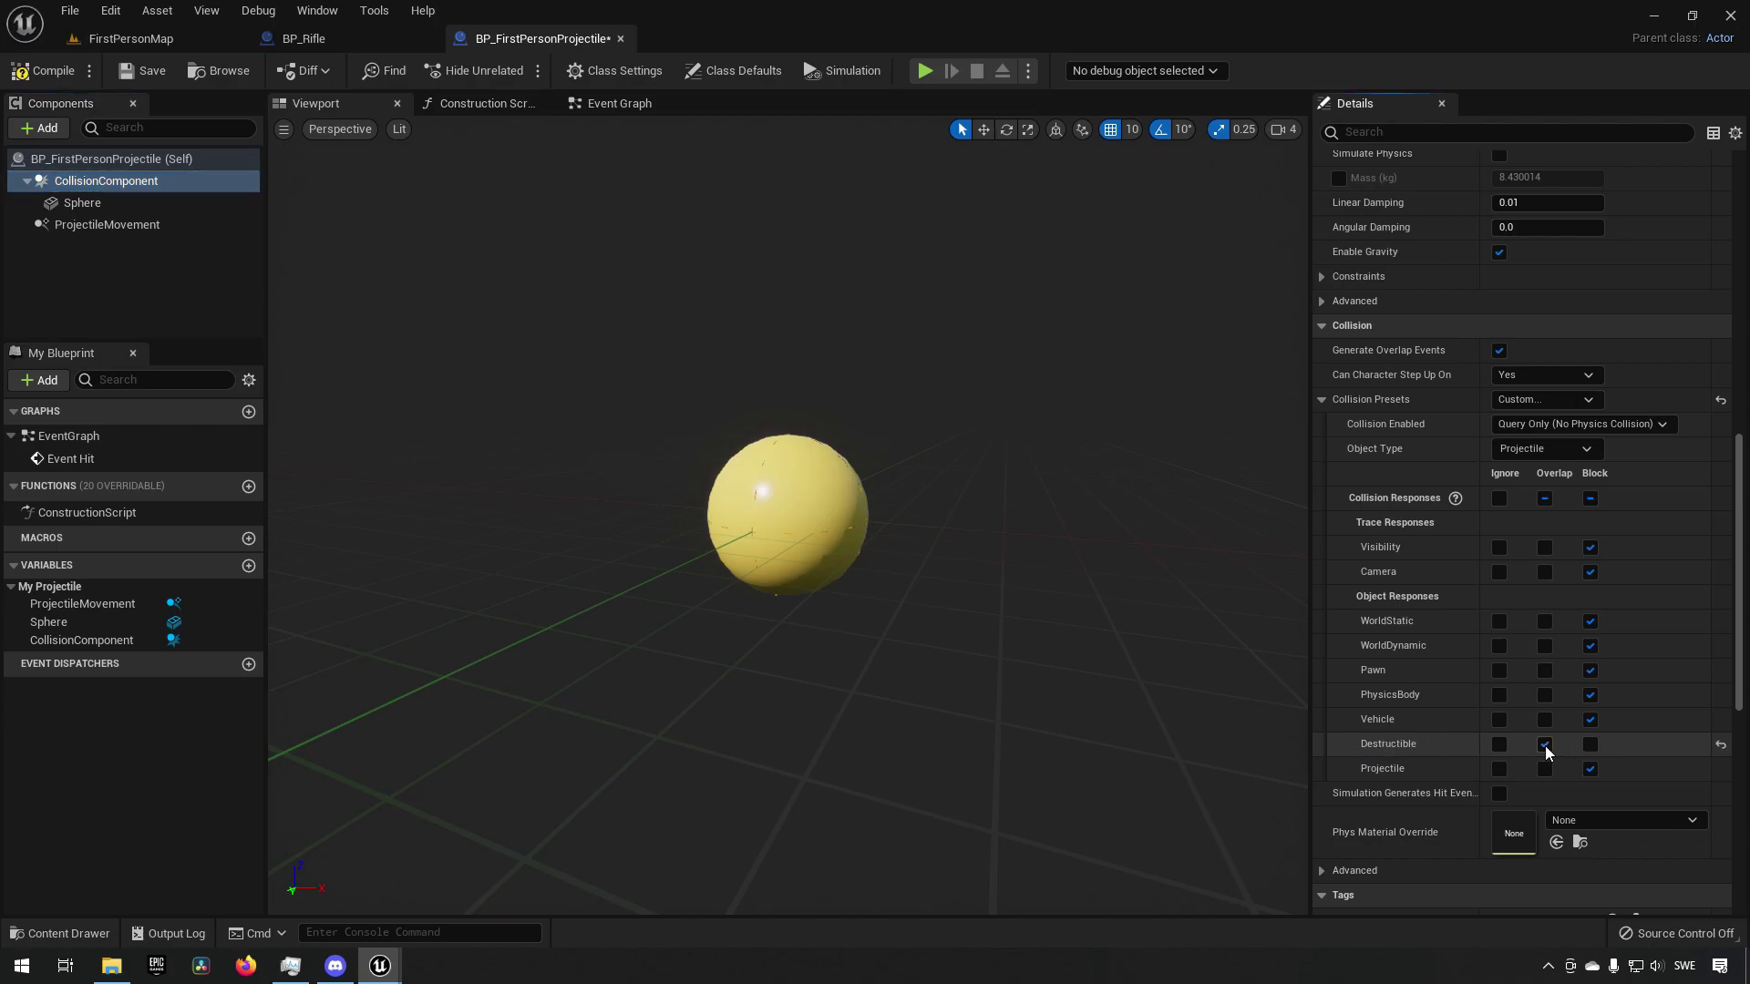
- Review the Sphere component's rendering settings and collision preset choices, and reselect the CollisionComponent
left_click(100, 204)
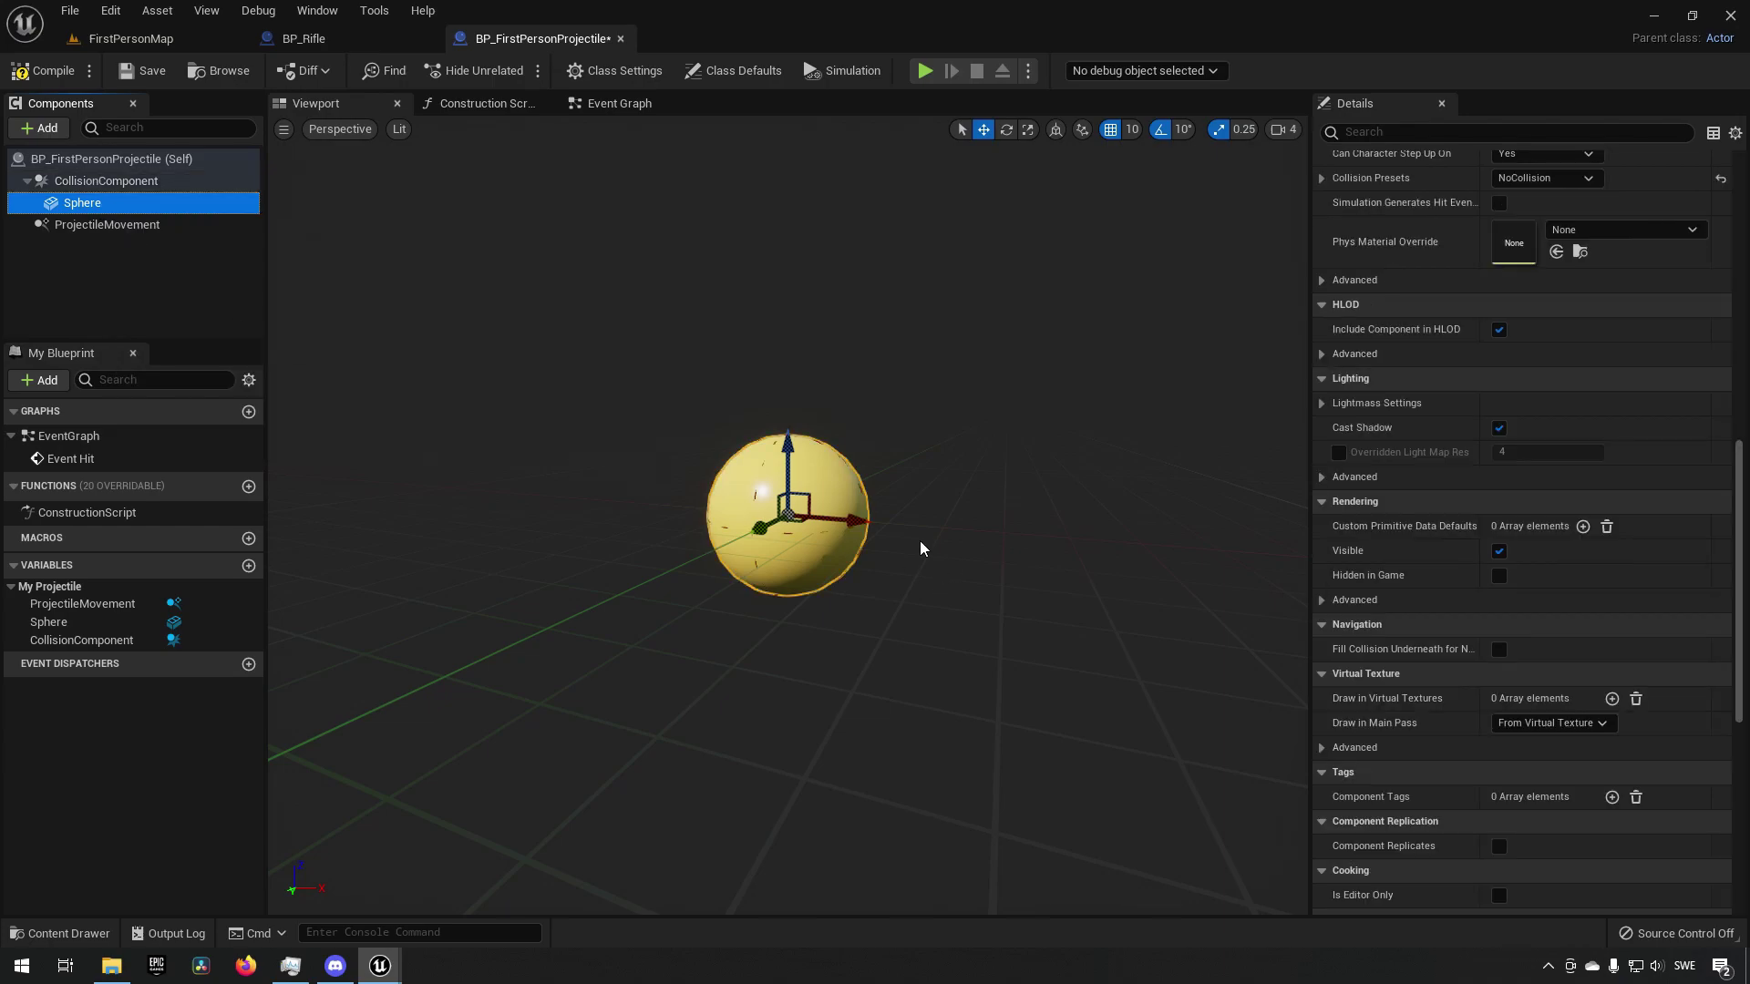
scroll(1496, 662, "down", 2)
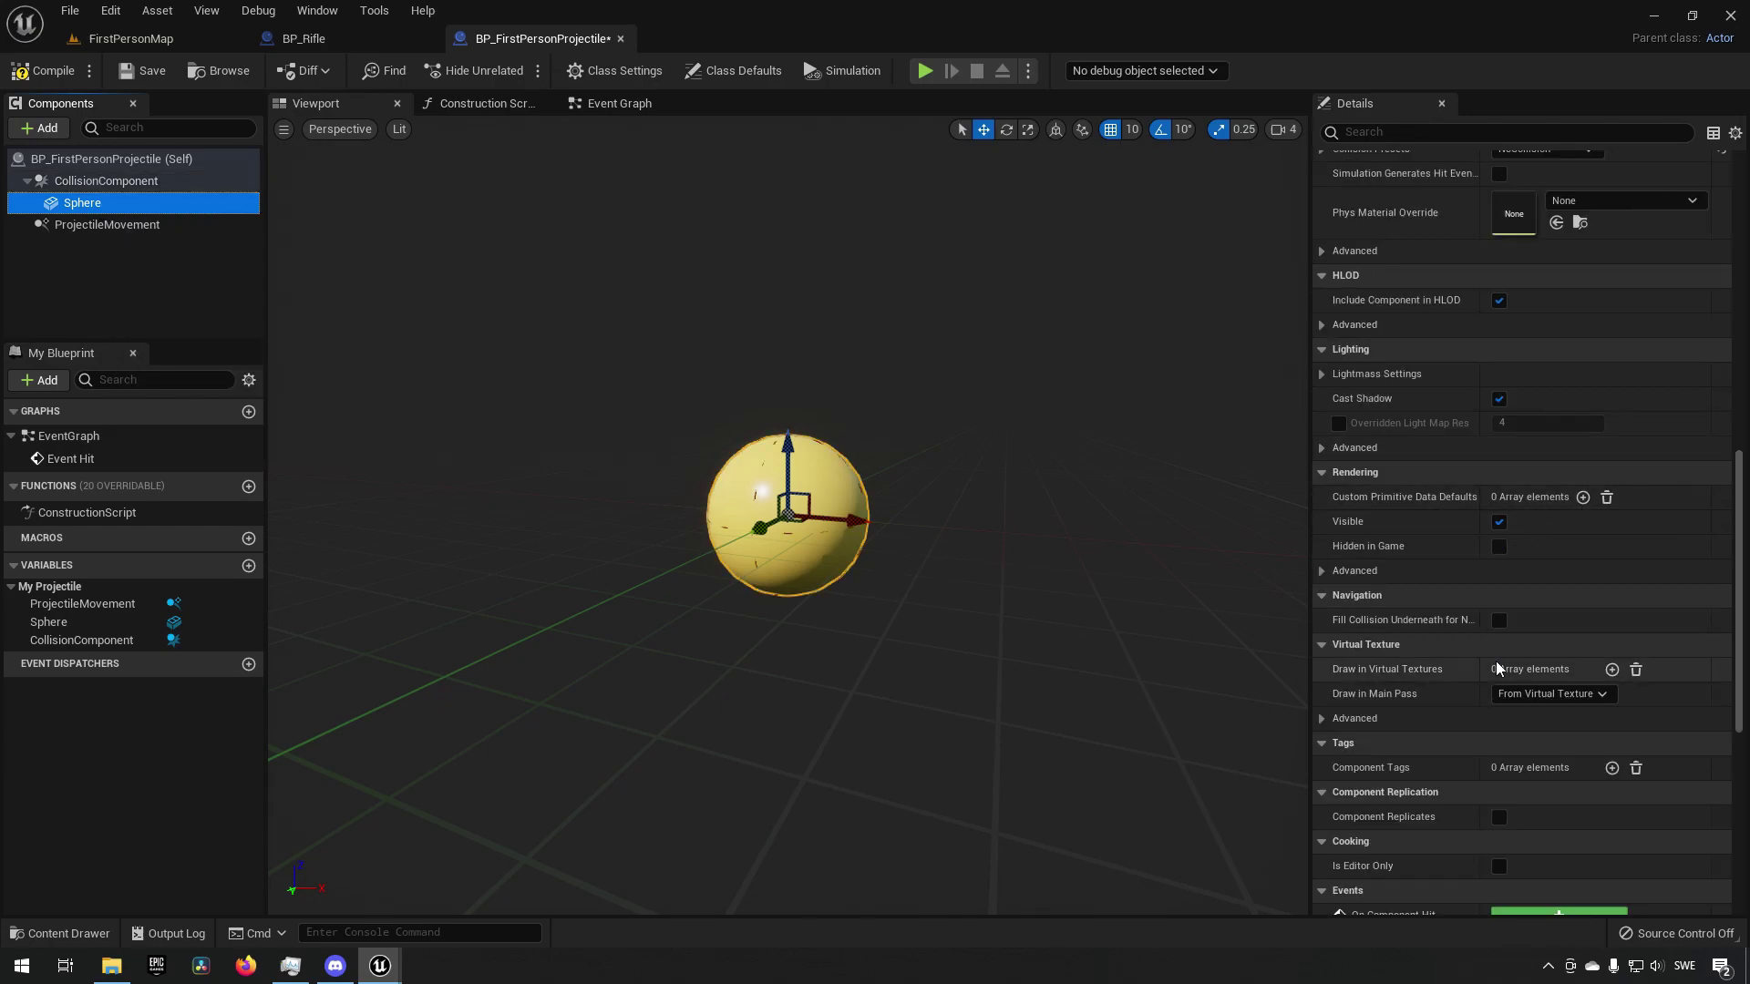
scroll(1496, 662, "up", 2)
scroll(1495, 660, "down", 5)
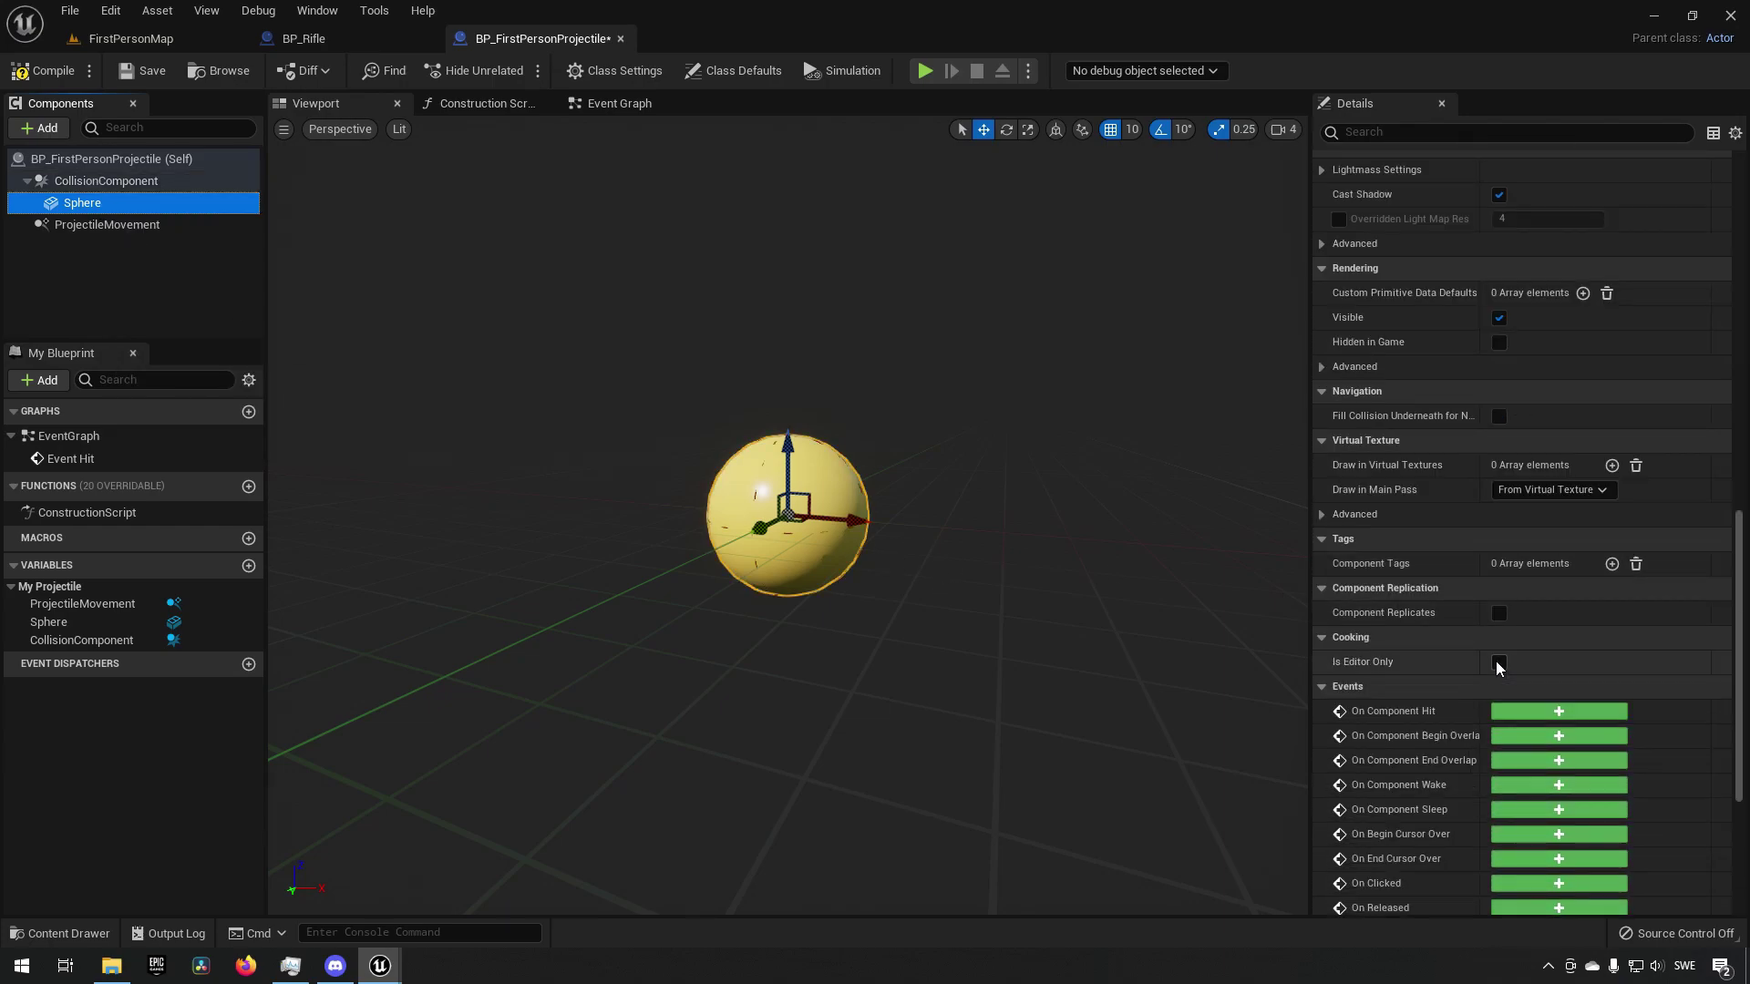
scroll(1495, 659, "up", 10)
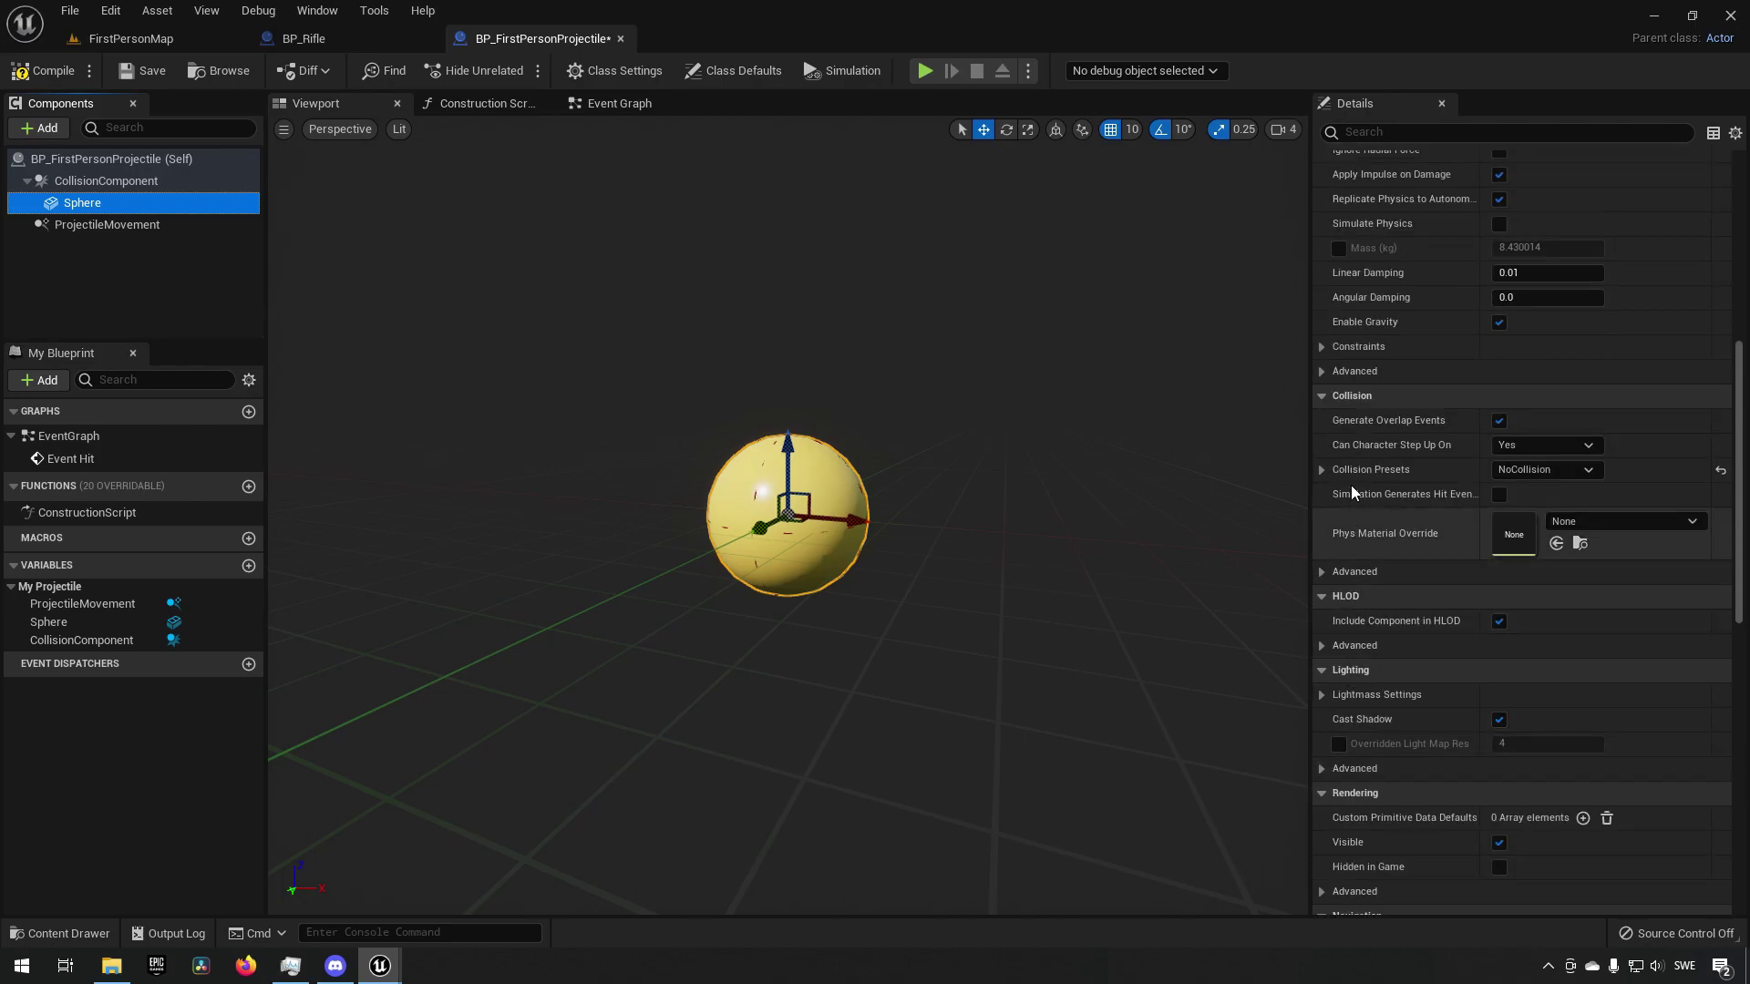
left_click(1569, 469)
left_click(1546, 540)
left_click(110, 182)
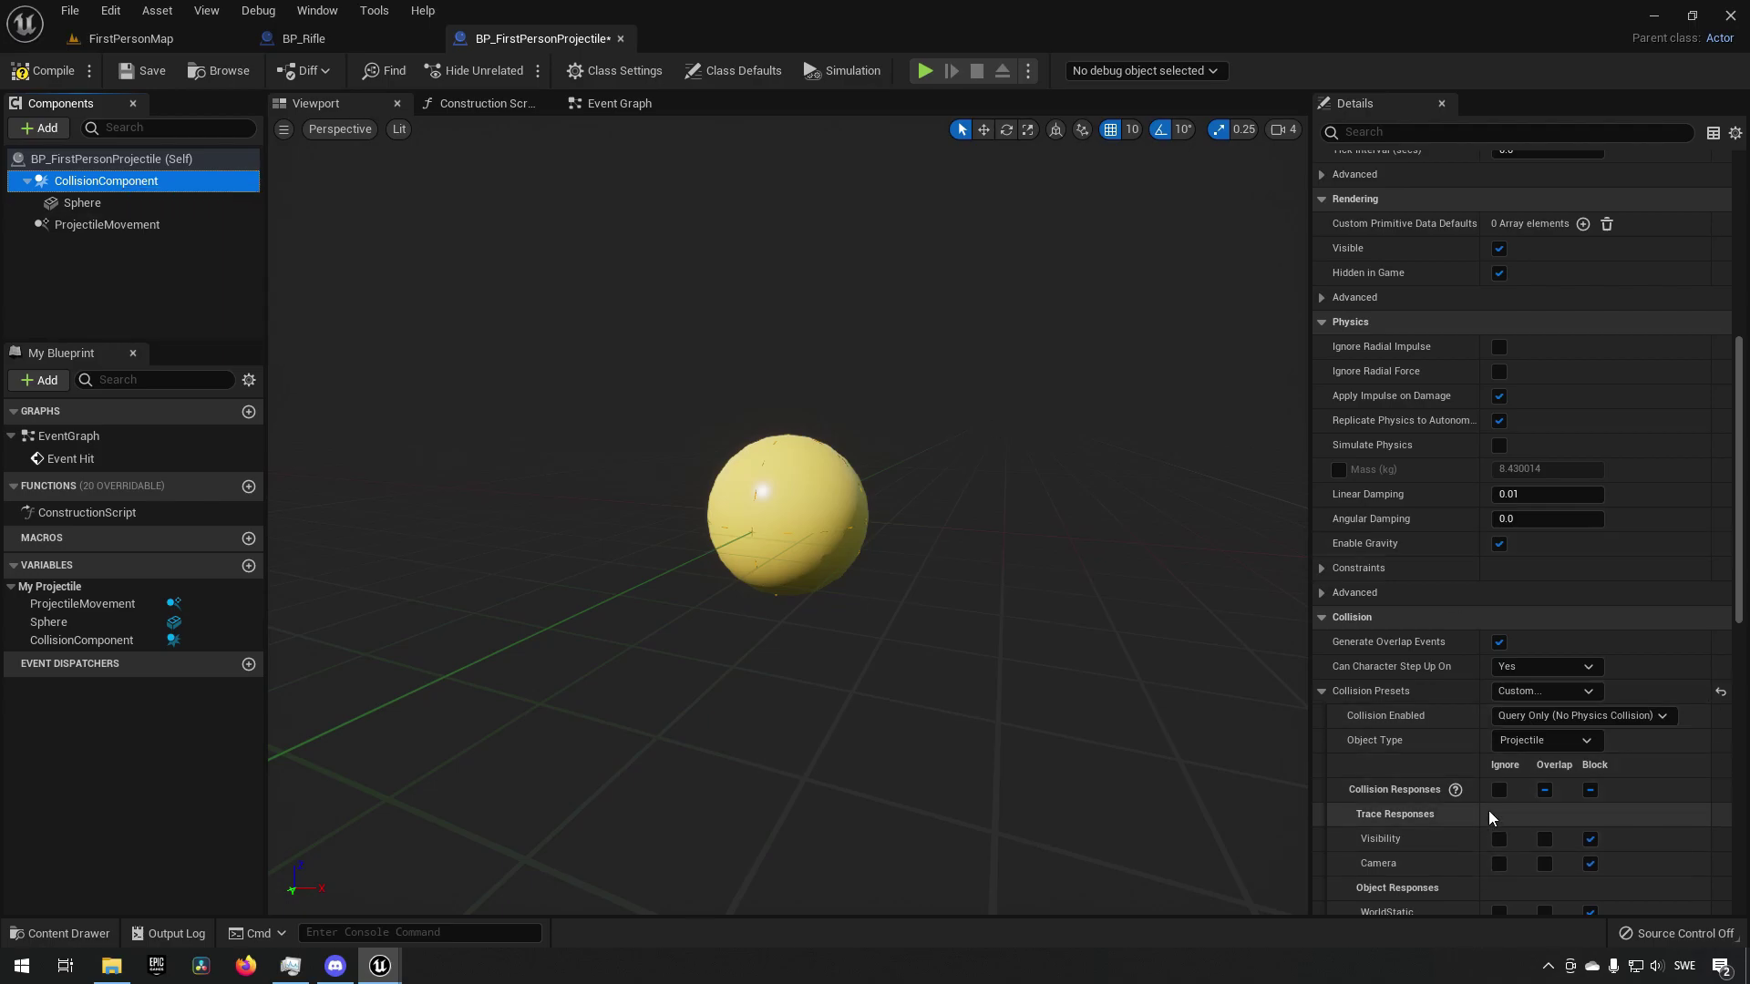
- Compile and save the BP_FirstPersonProjectile blueprint
left_click(84, 208)
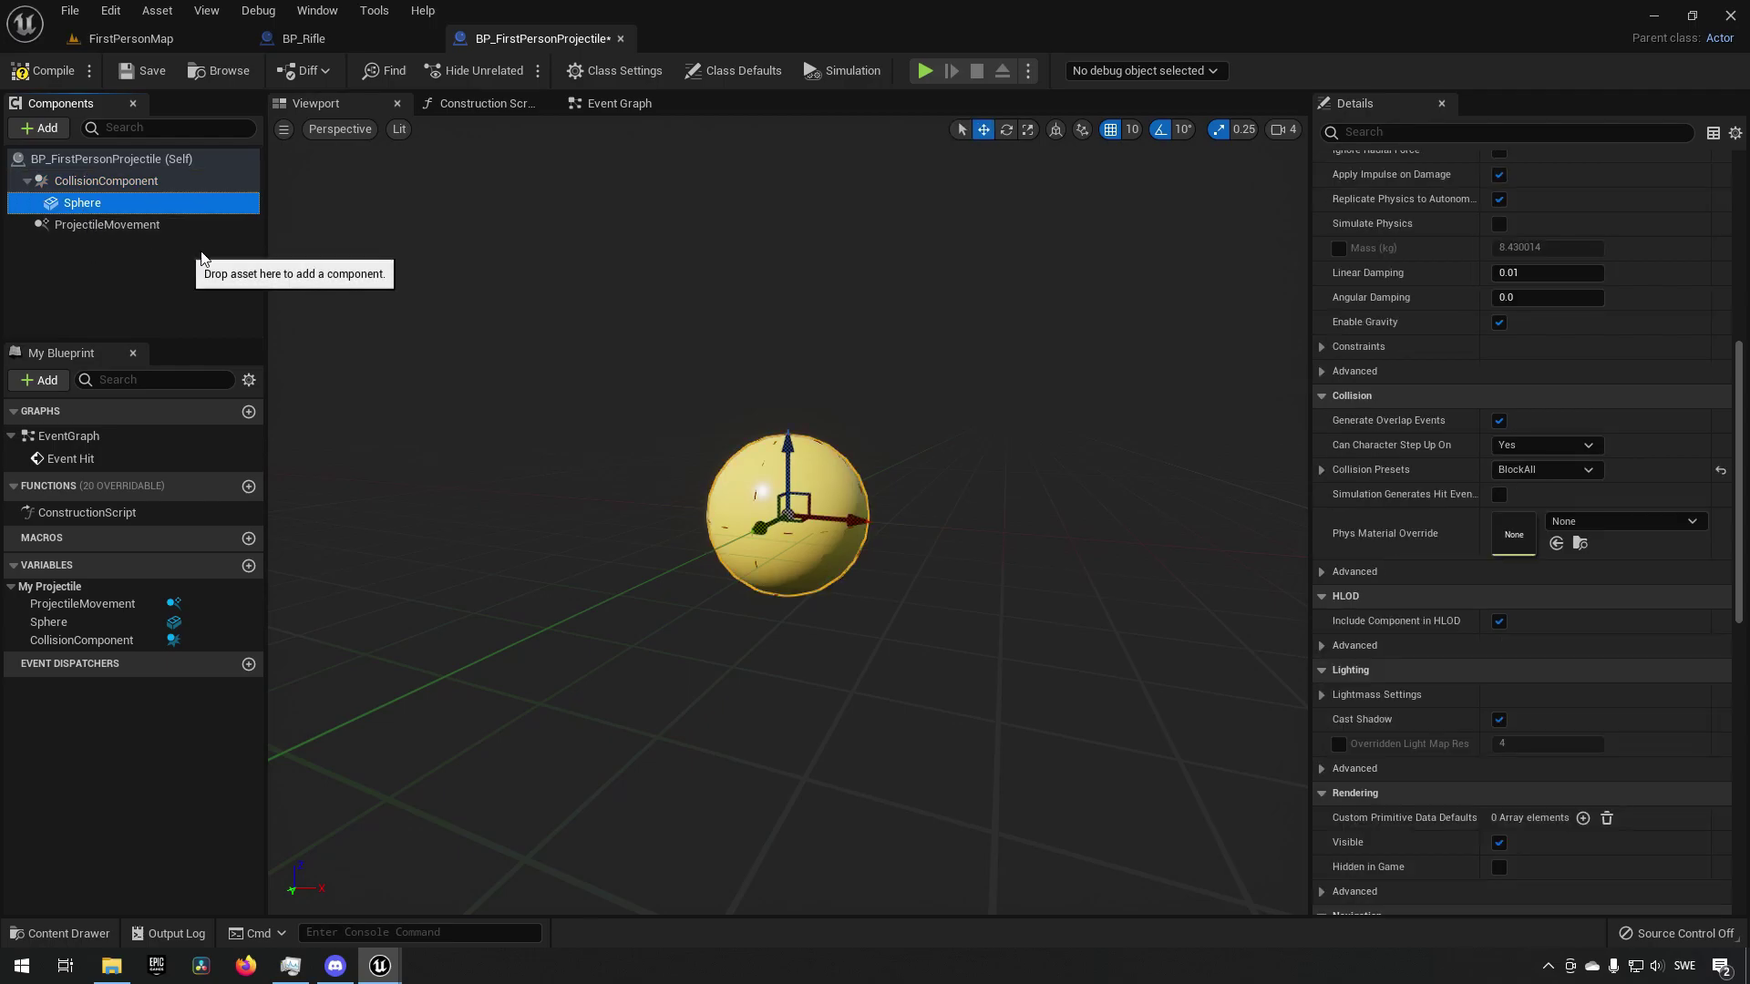
left_click(53, 69)
left_click(145, 73)
- Play-test FirstPersonMap by collecting the rifle and repeatedly shooting the fractured block and its debris, and end the play session
left_click(136, 39)
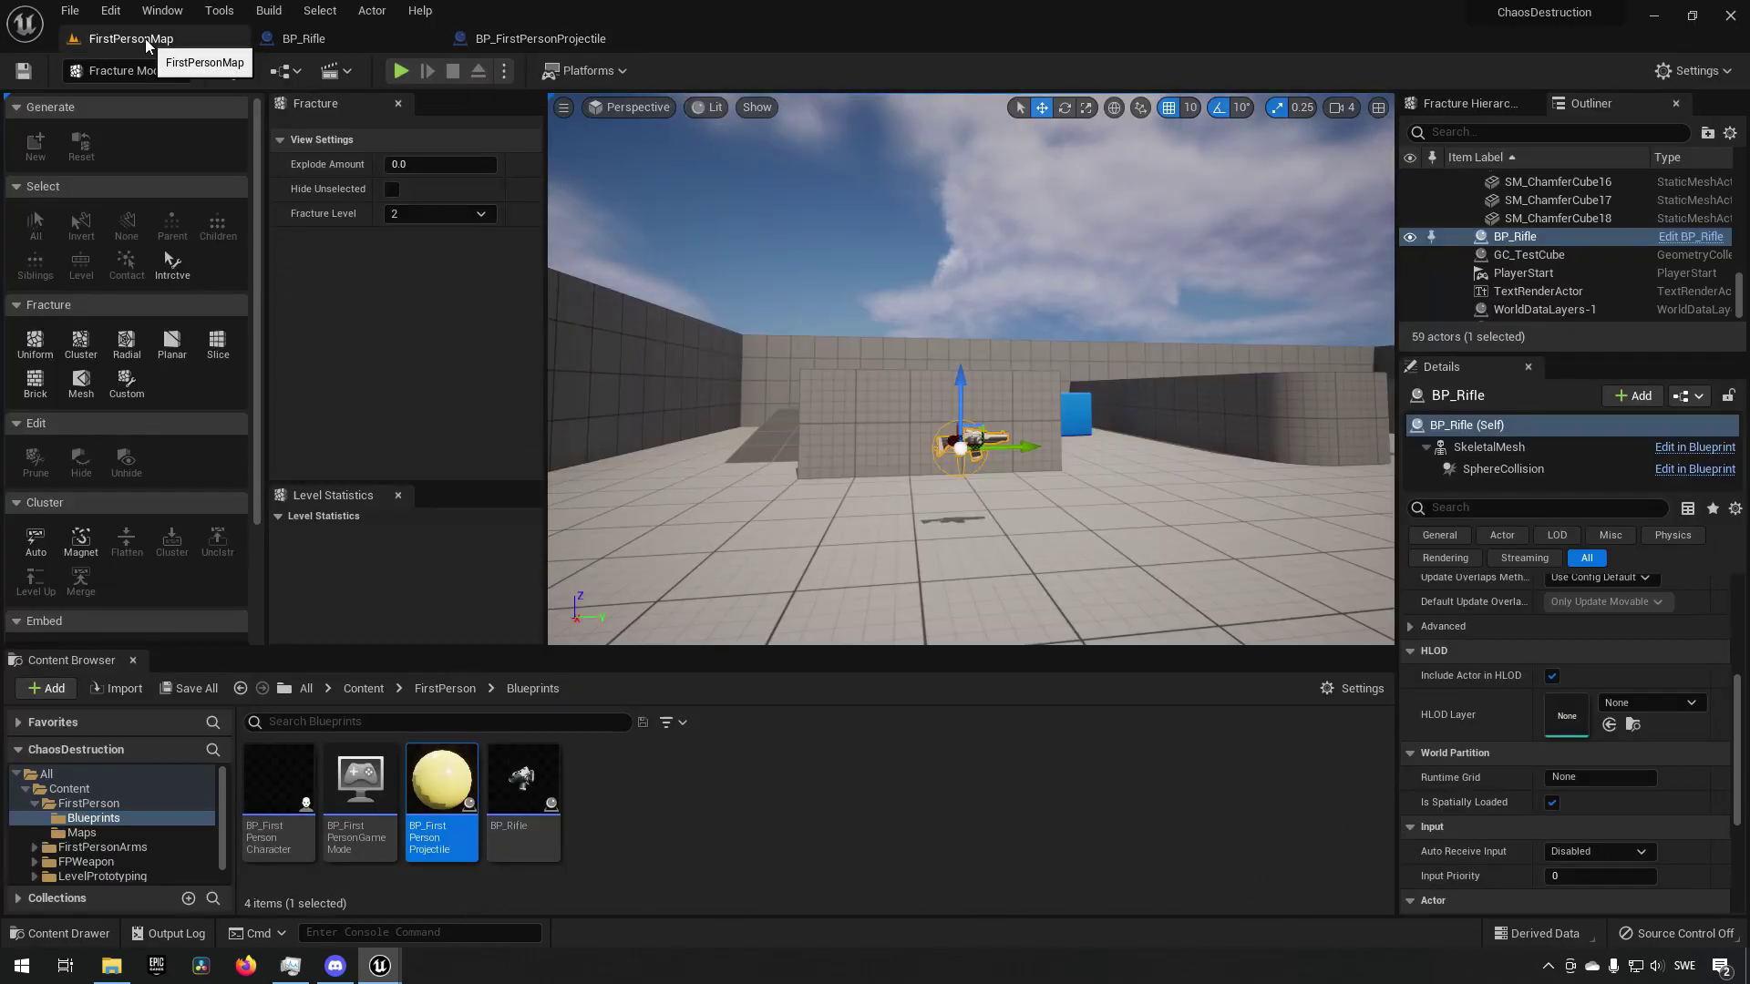
left_click(400, 74)
key("w")
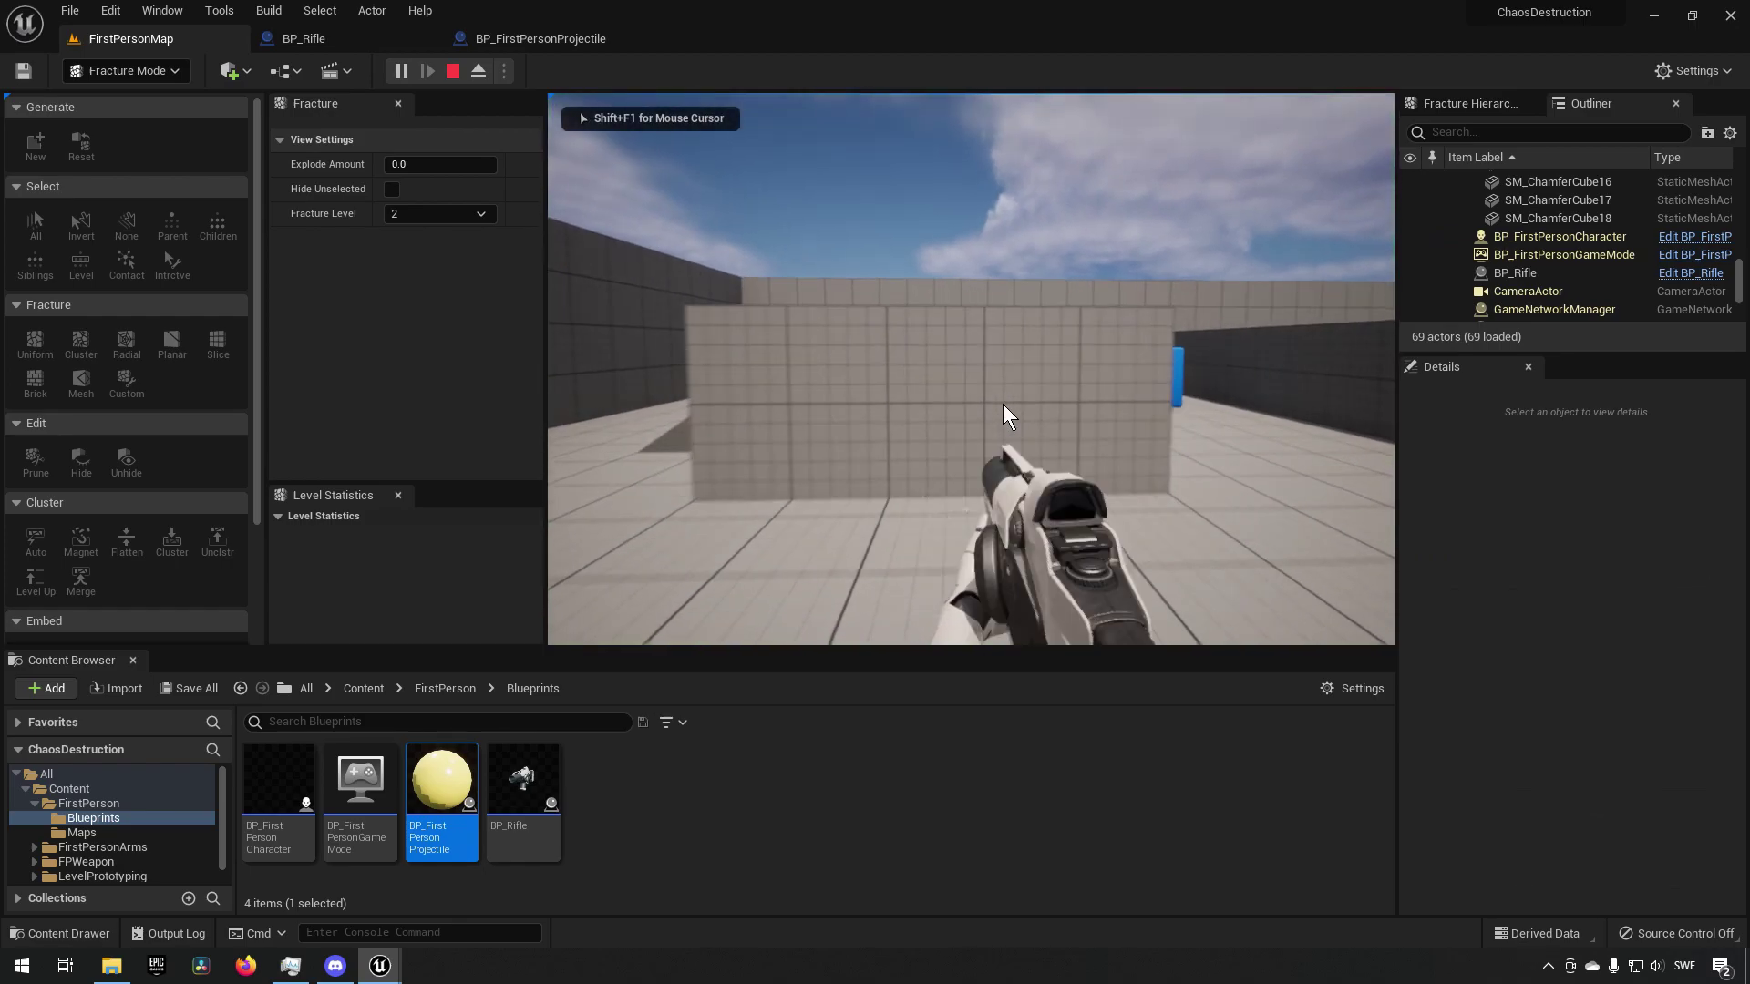
left_click(1042, 377)
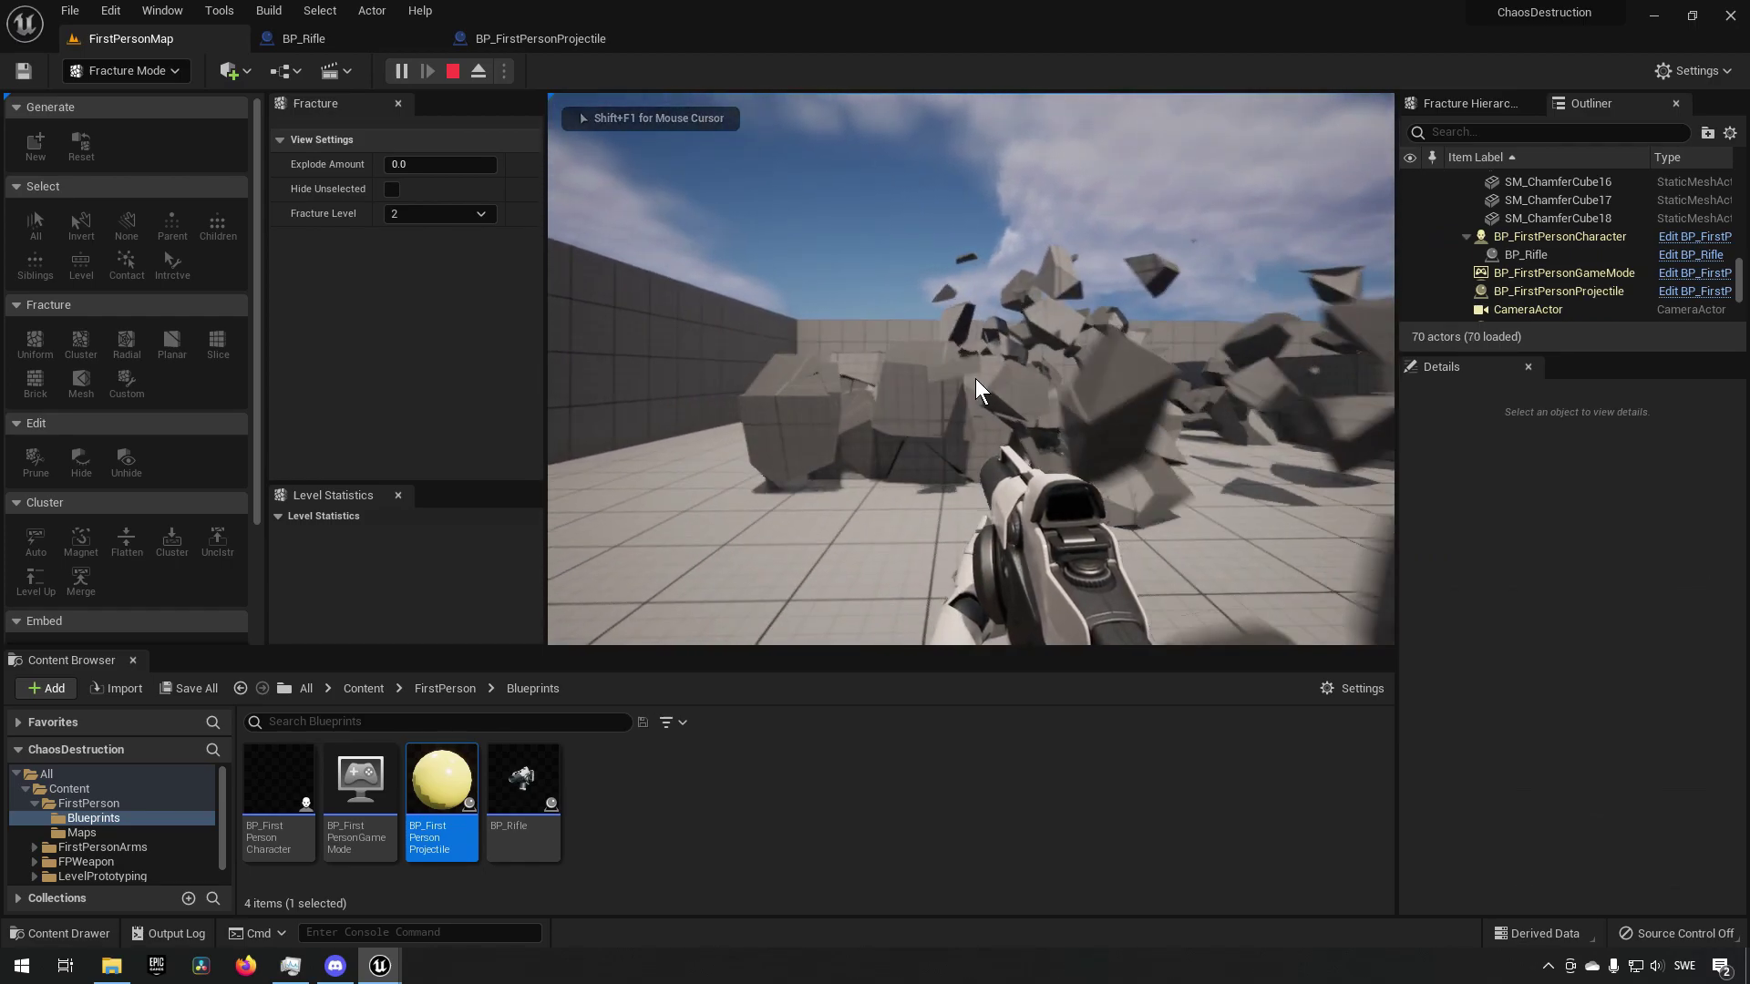
left_click(926, 397)
left_click(926, 397)
left_click(918, 401)
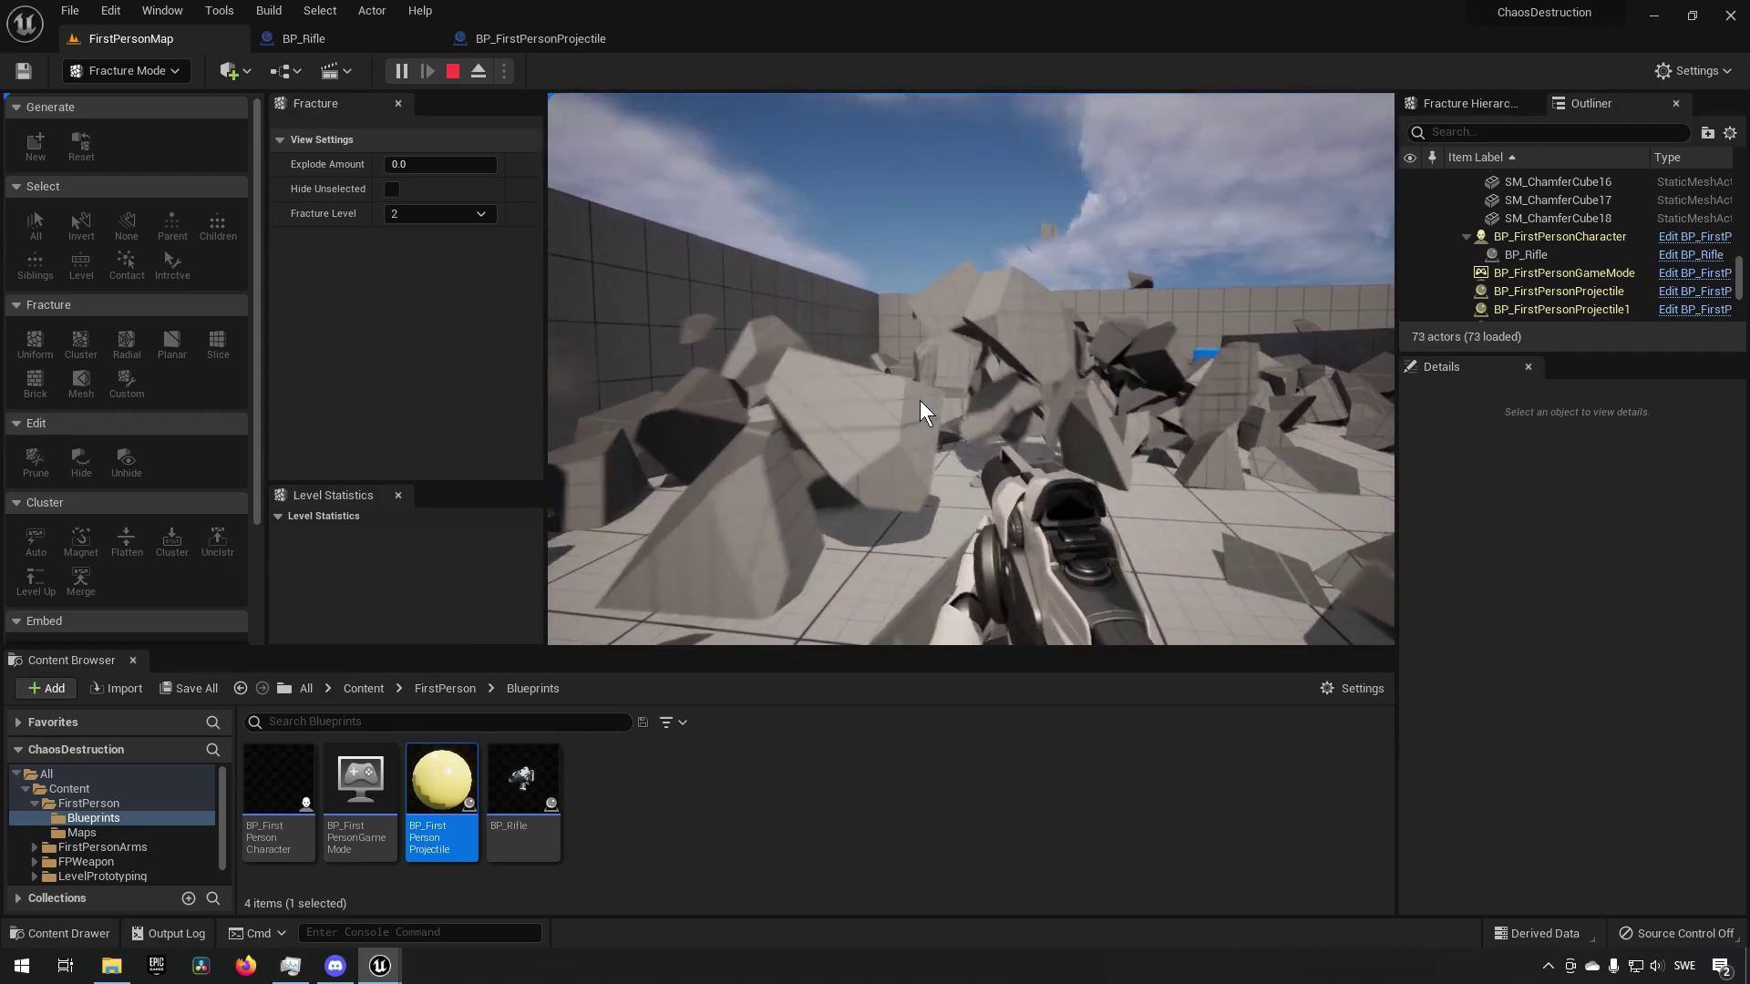
left_click(921, 401)
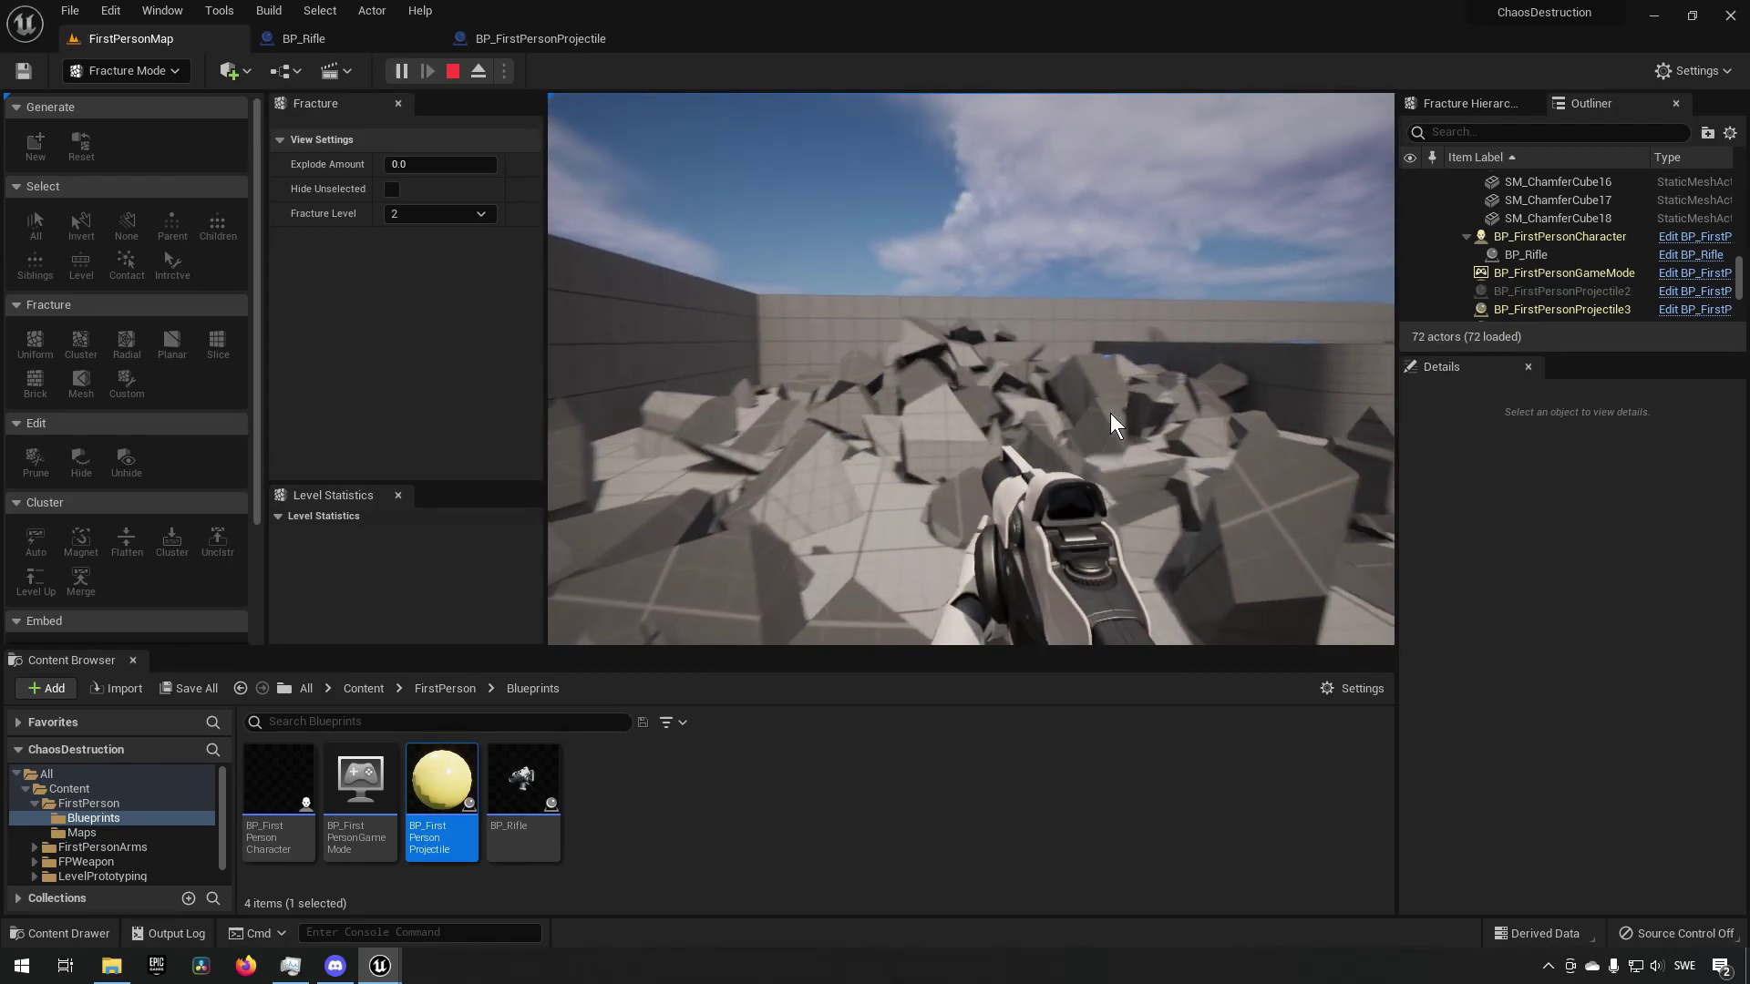
left_click(1157, 417)
left_click(1048, 439)
left_click(920, 428)
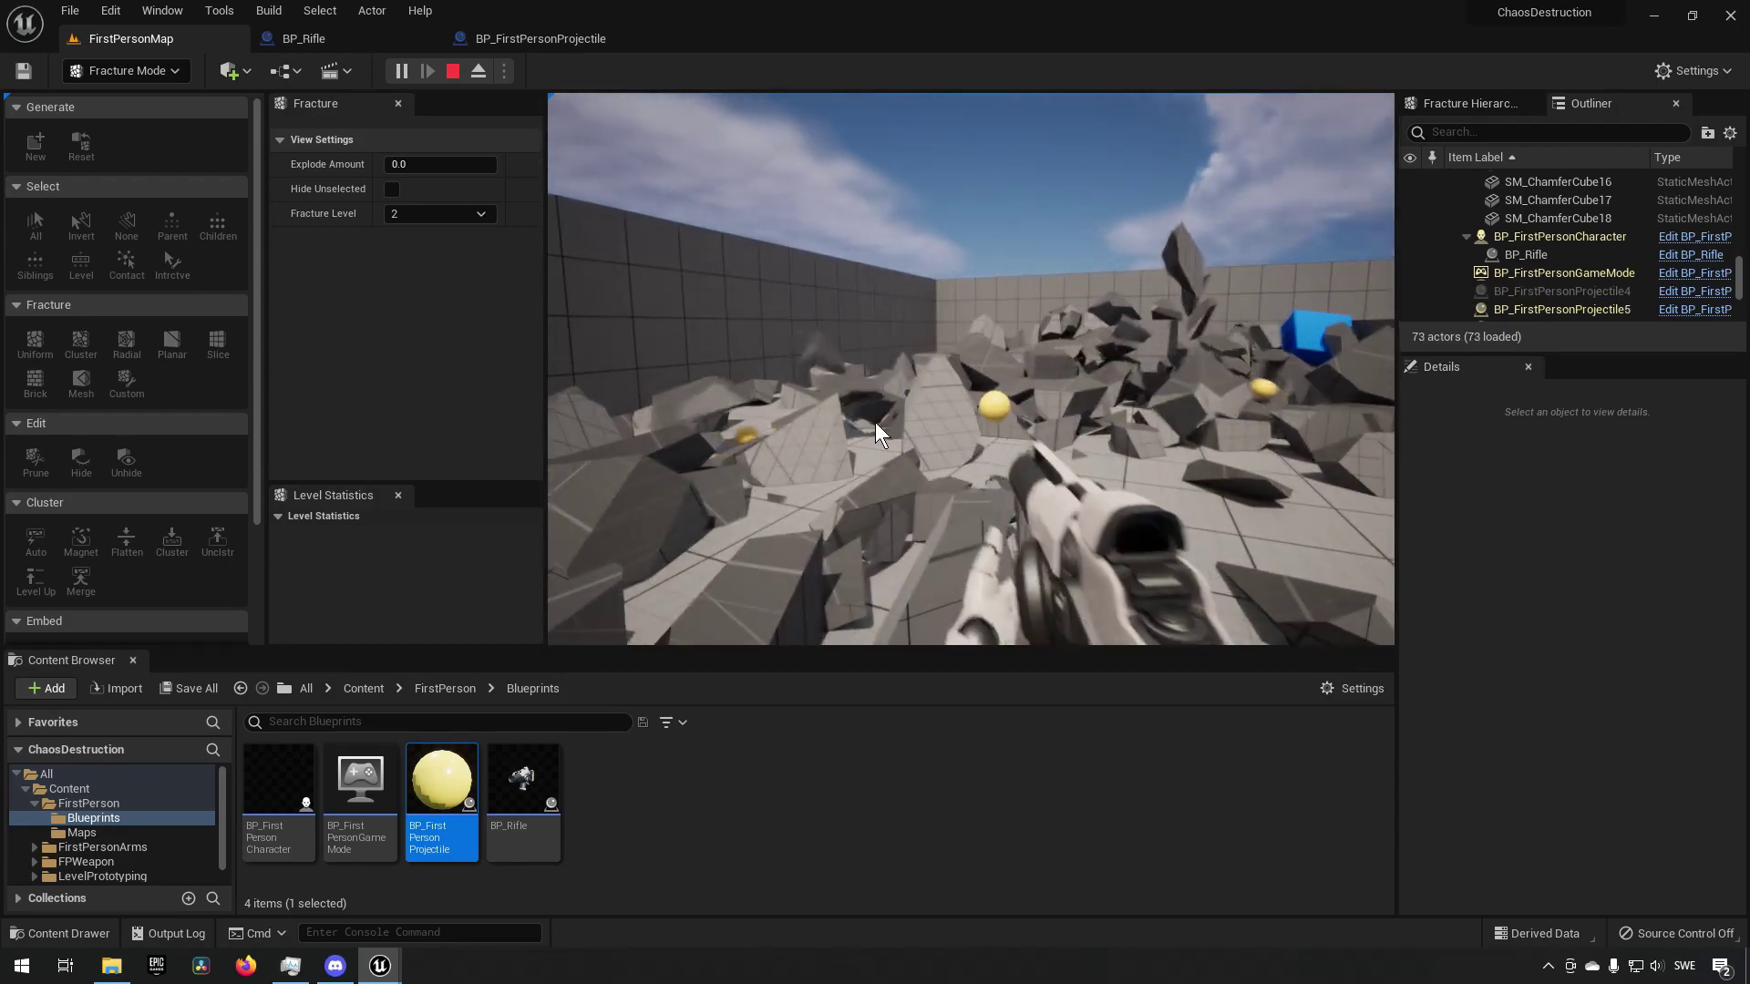
left_click(891, 423)
left_click(985, 416)
left_click(1107, 412)
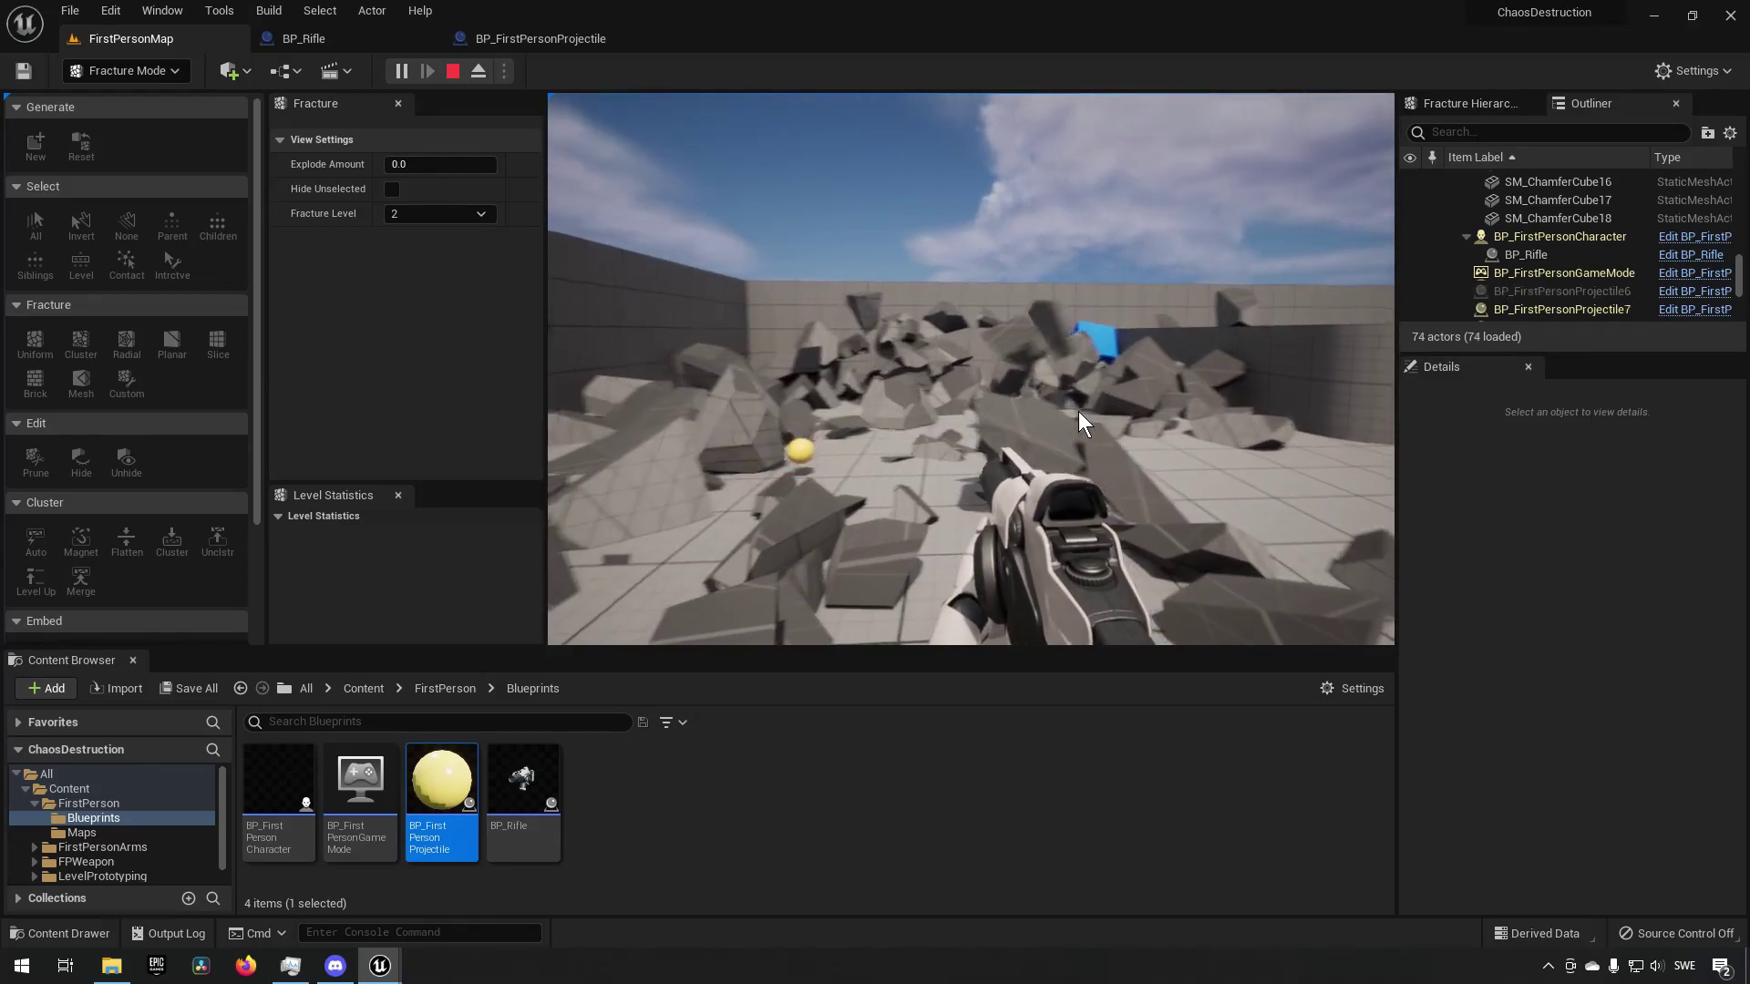
left_click(1053, 416)
left_click(1020, 407)
left_click(1009, 407)
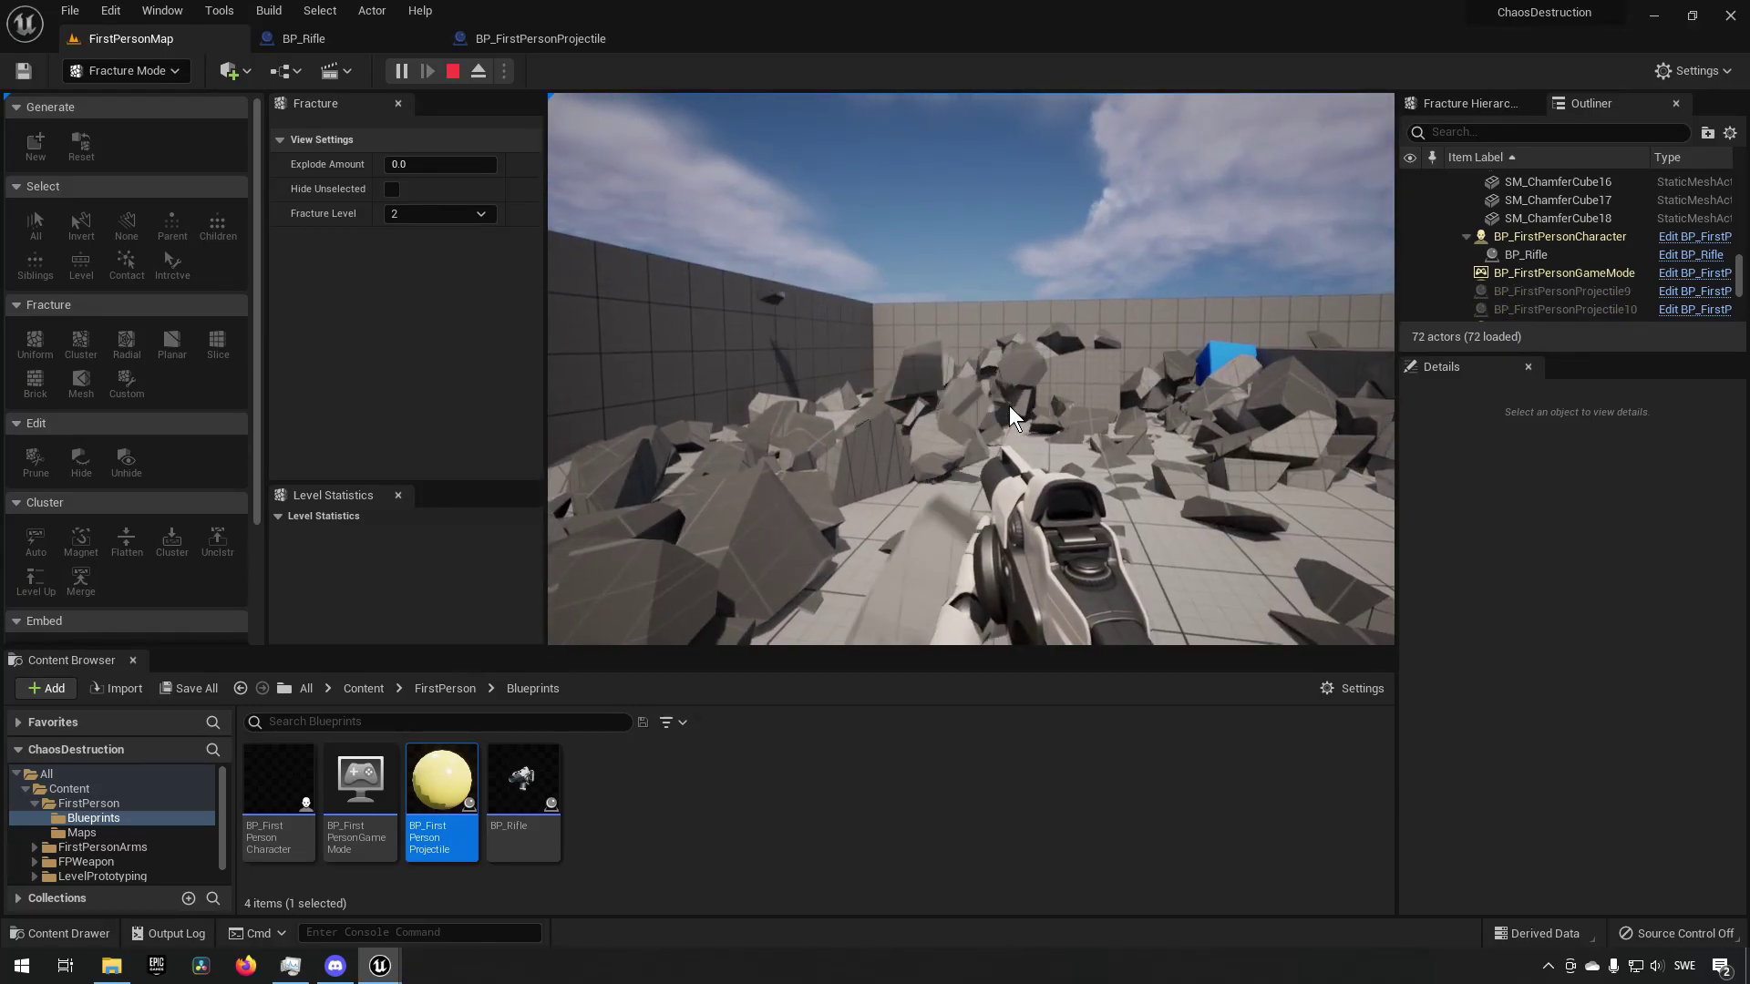
key("Escape")
left_click(1002, 412)
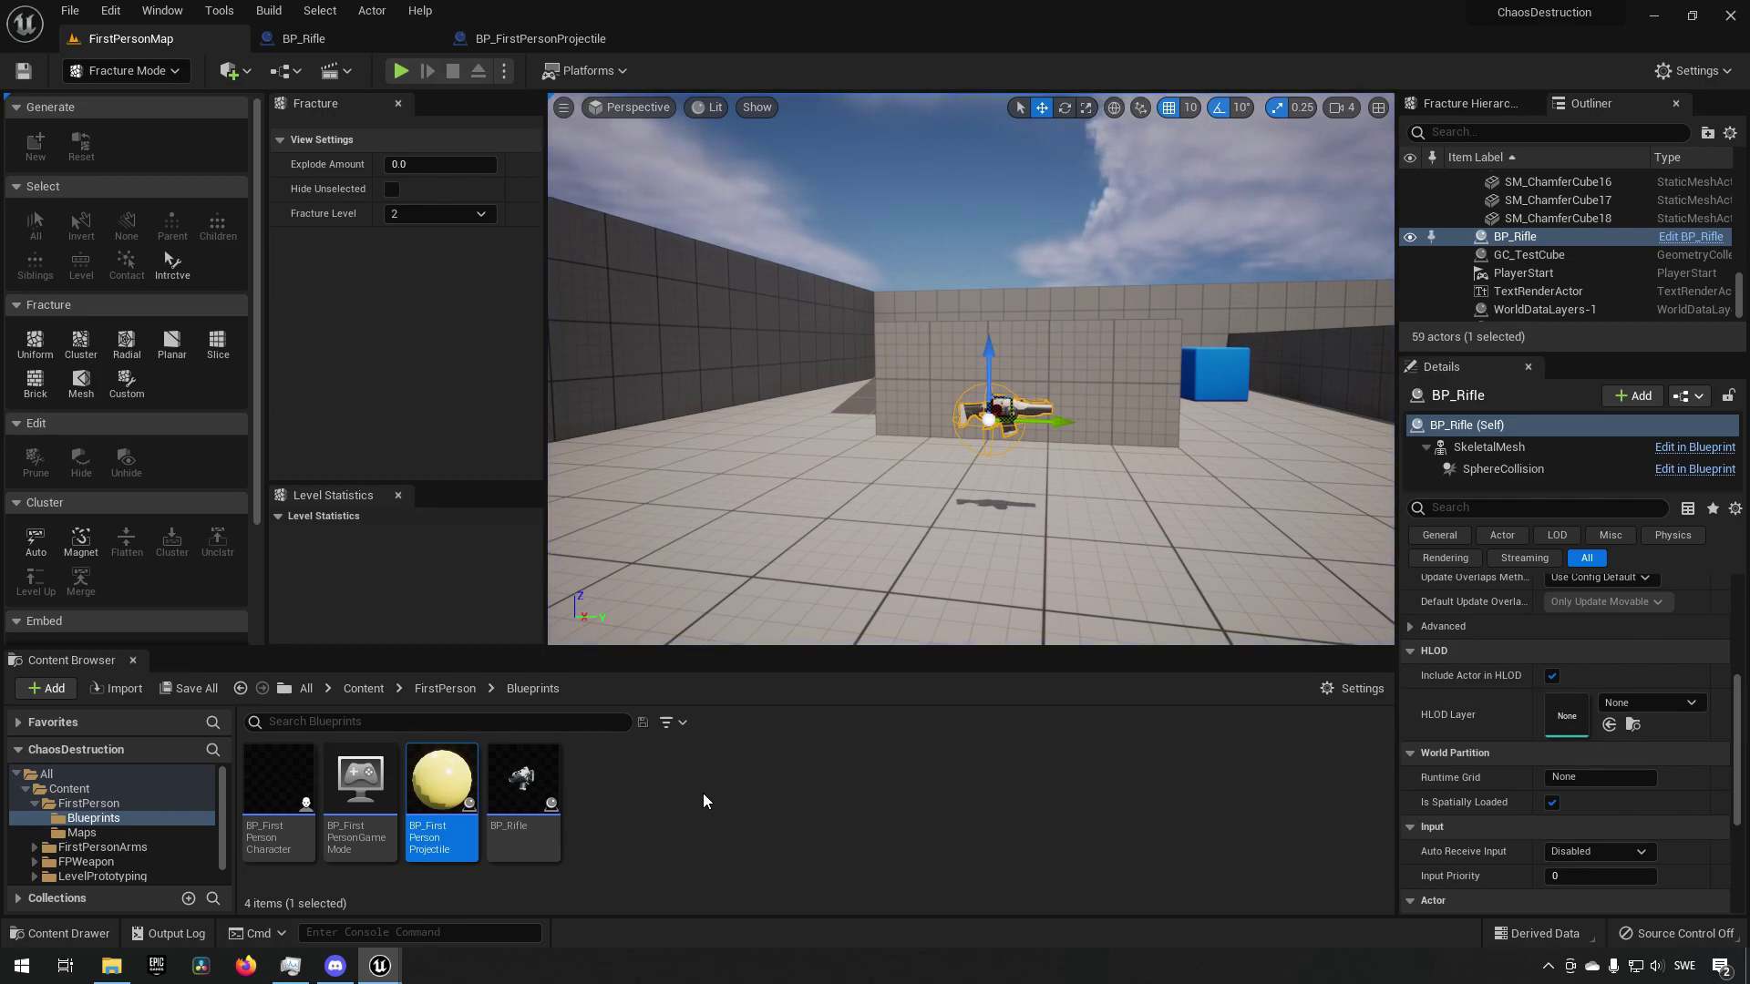
- Duplicate the BP_FirstPersonProjectile blueprint and name the copy BP_FirstPersonProjectile2
right_click(454, 779)
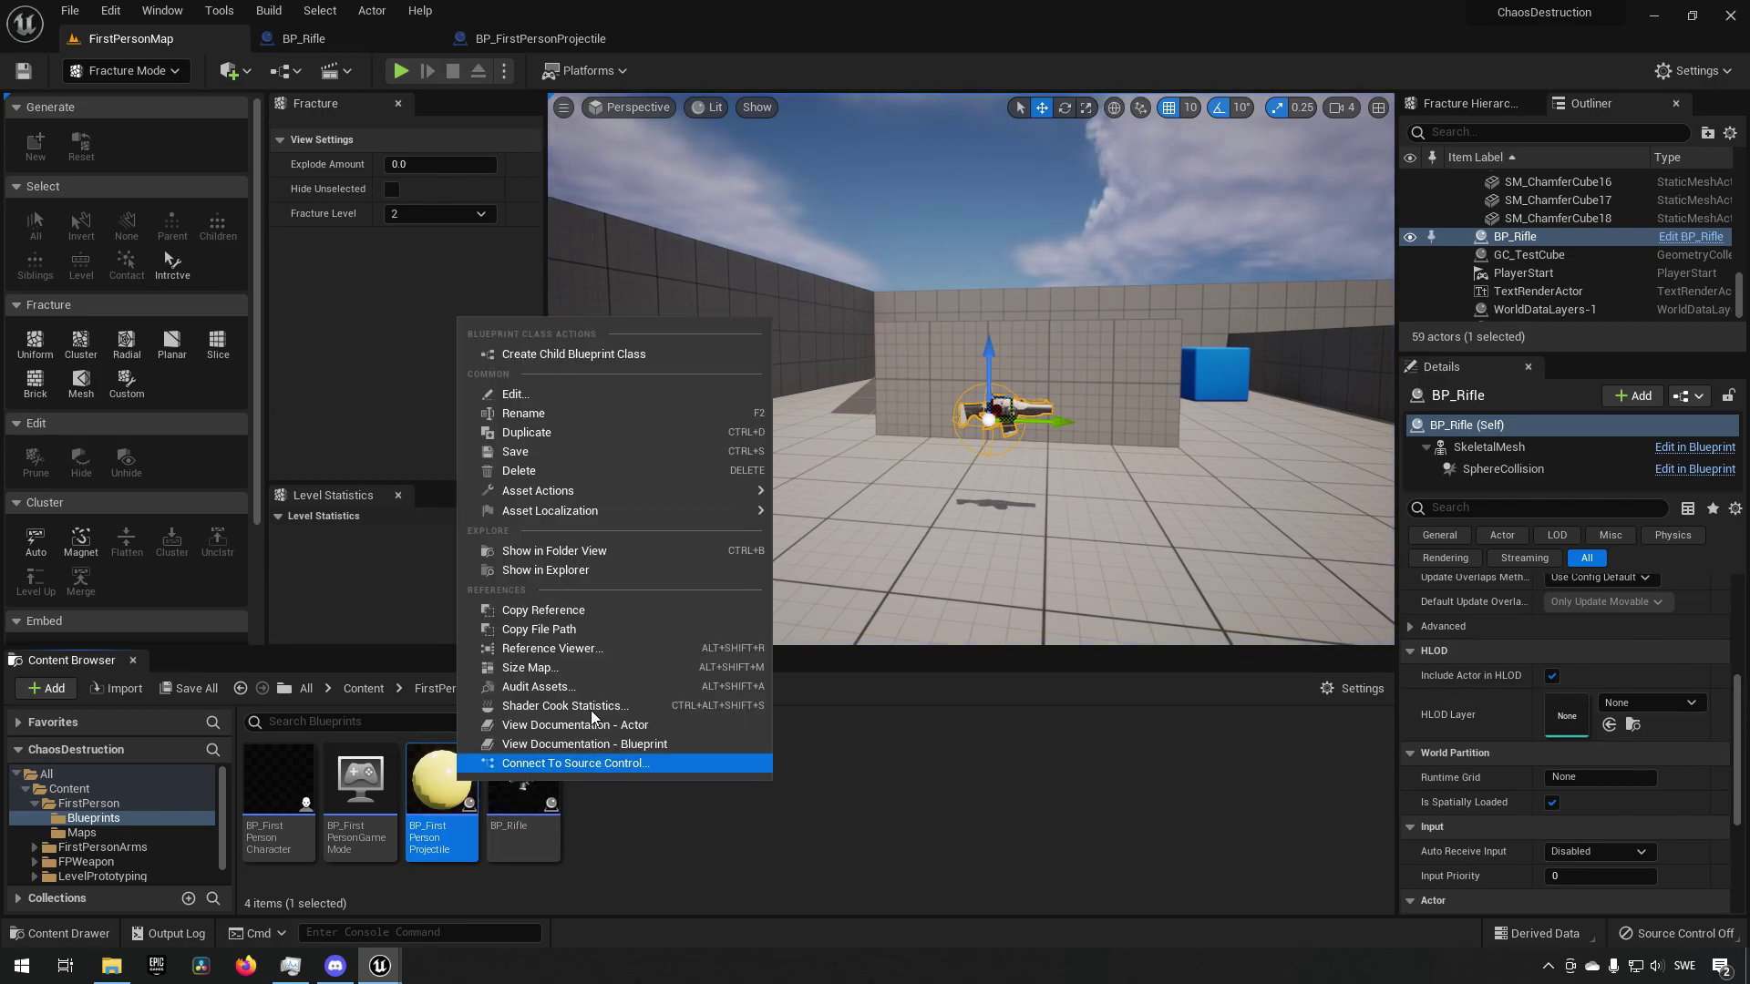
left_click(574, 434)
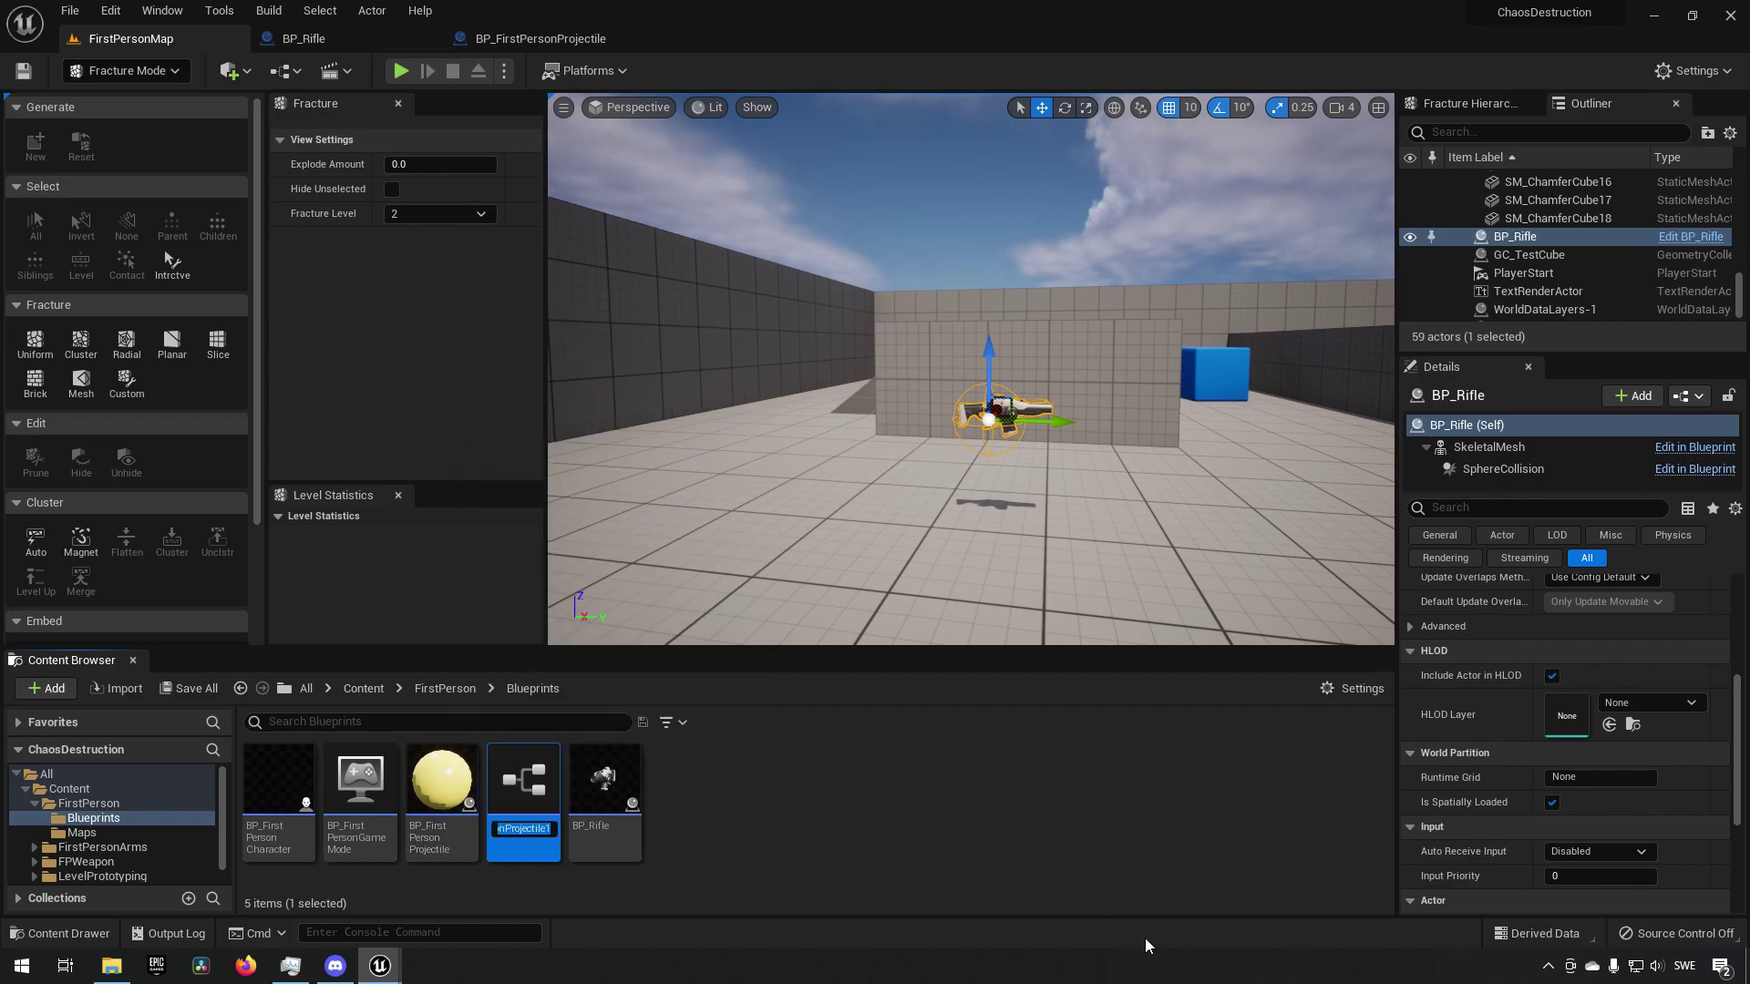
key("BackSpace")
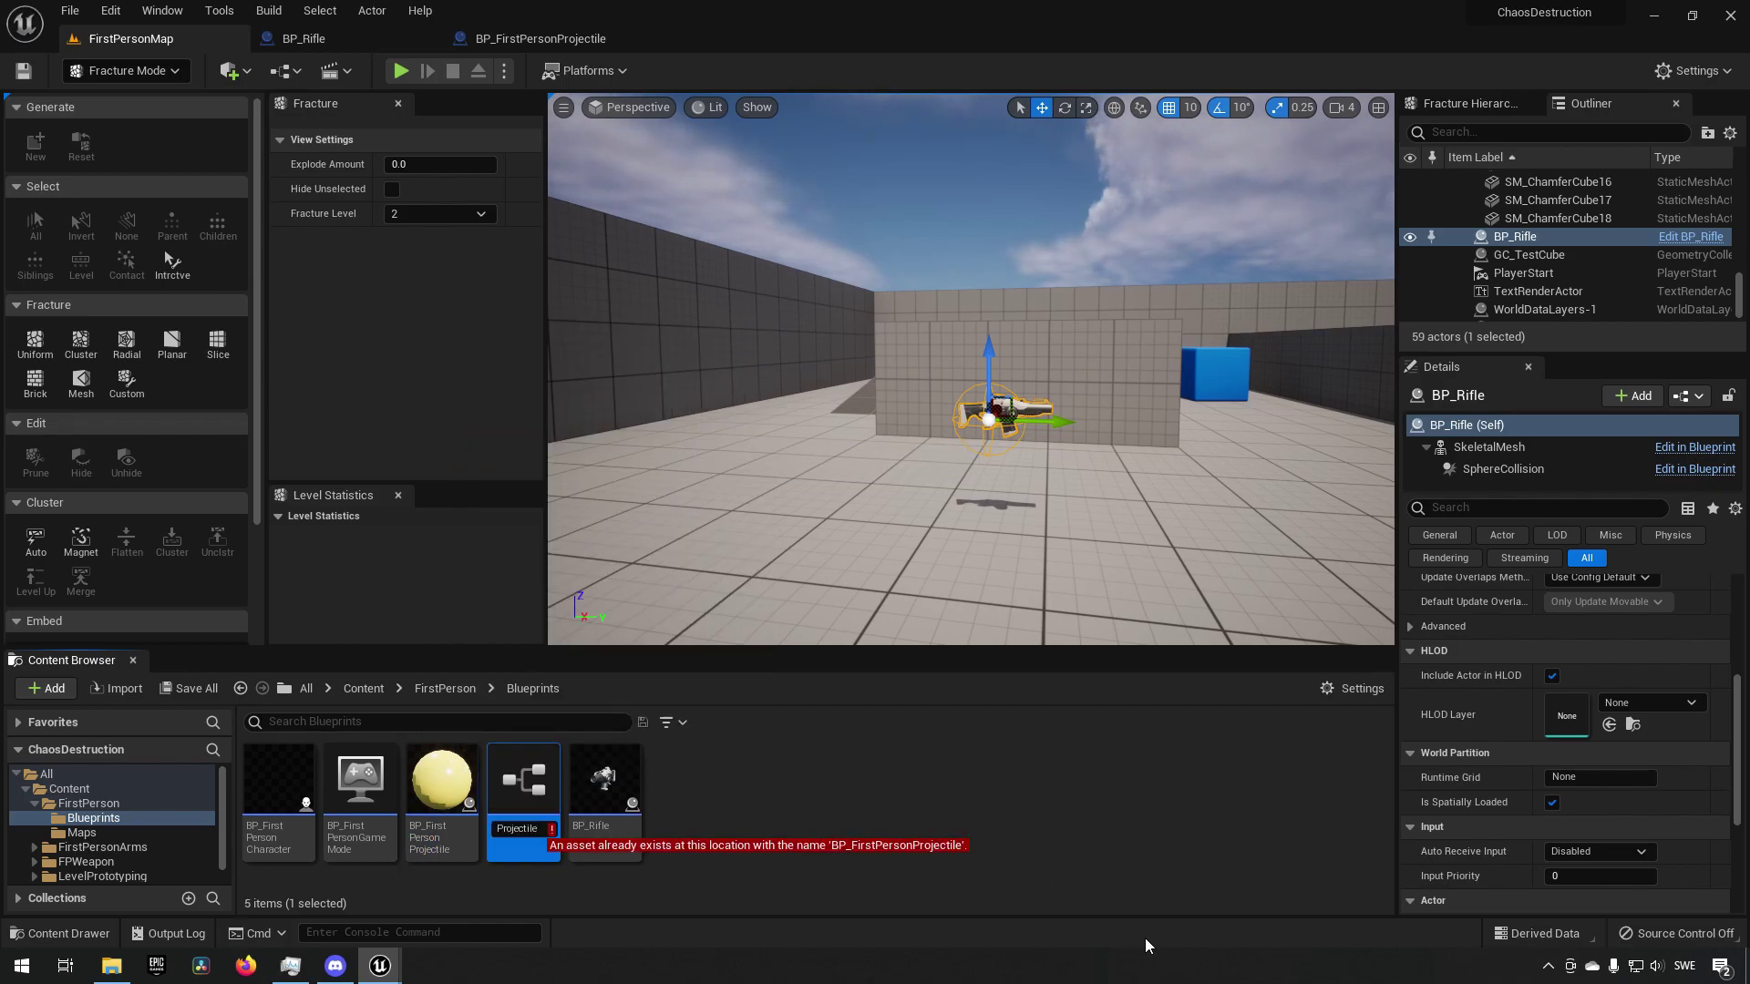
type("2")
key("Return")
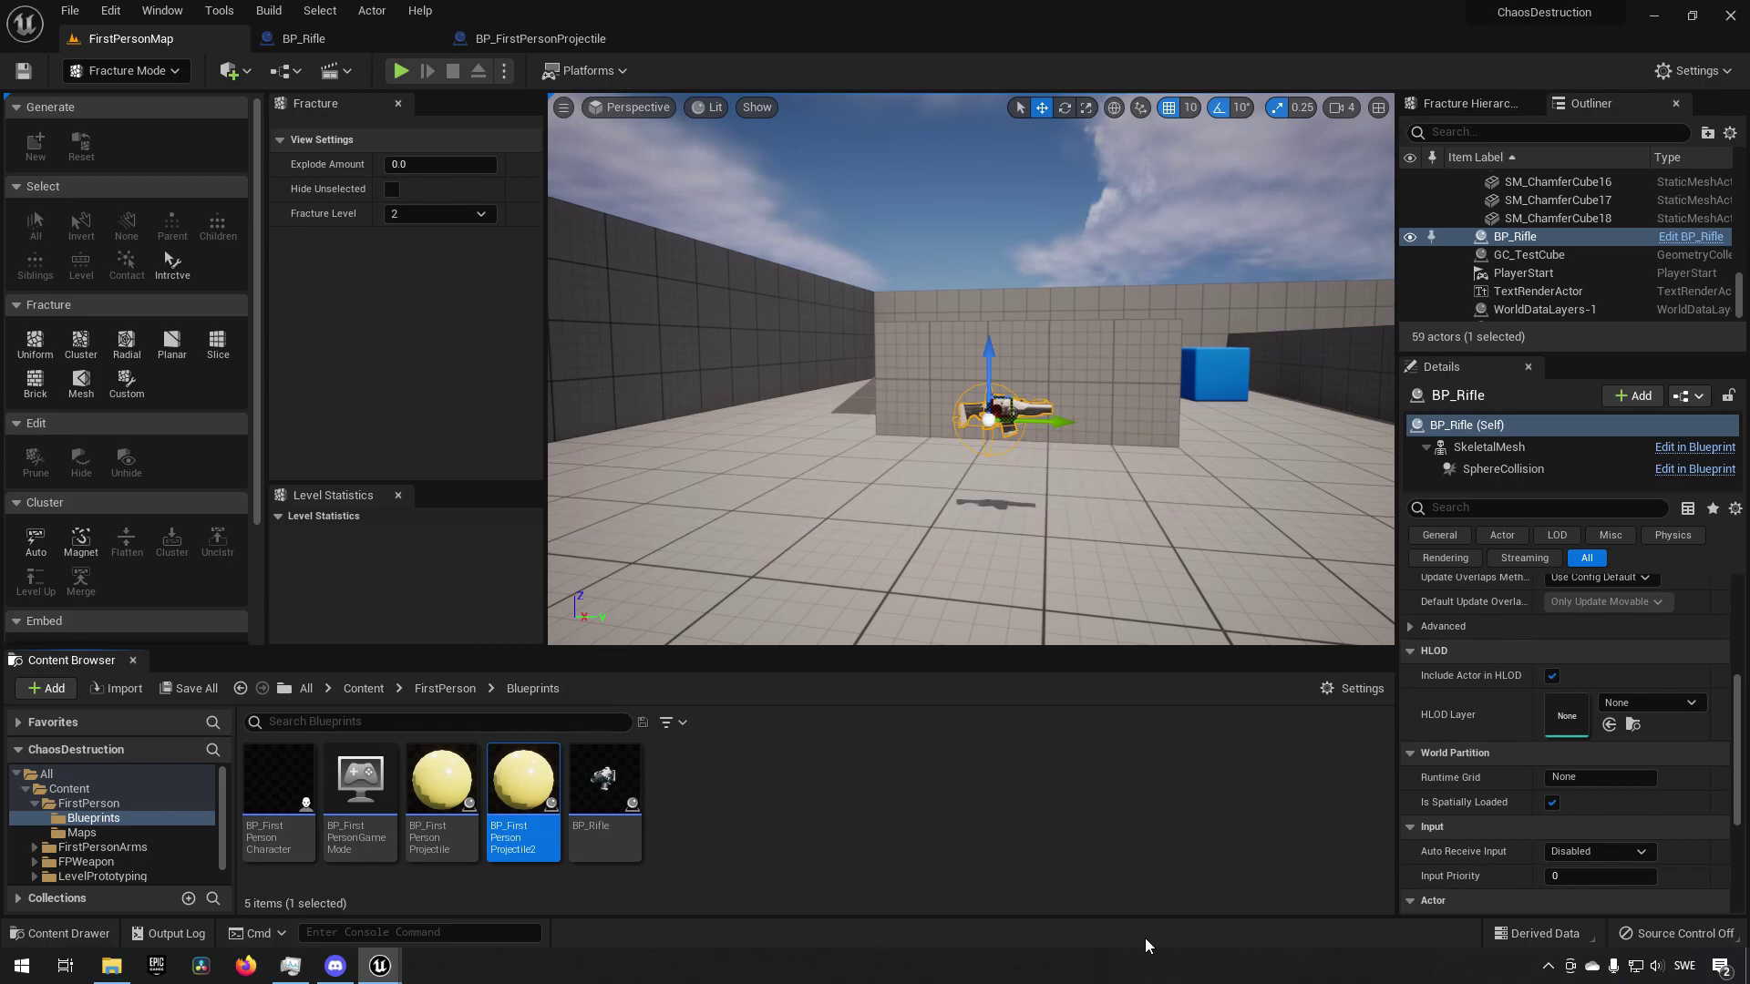
- In BP_FirstPersonProjectile2, make Sphere the root component and delete the CollisionComponent
double_click(523, 782)
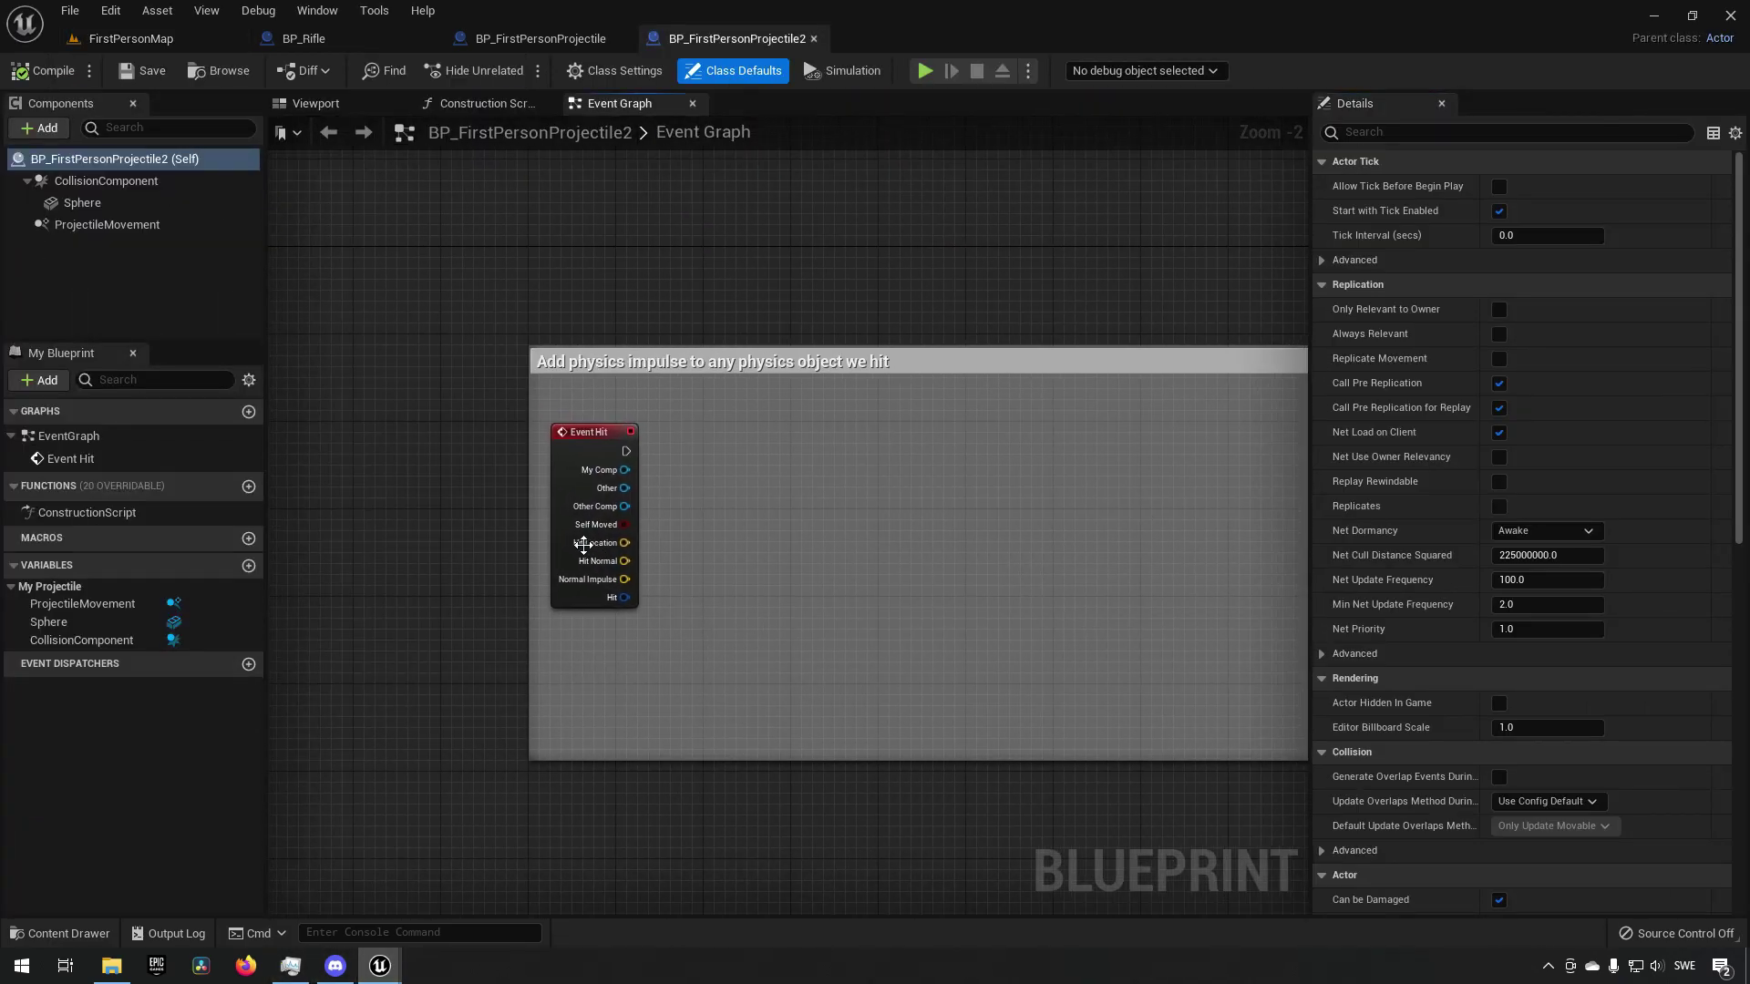
left_click(102, 203)
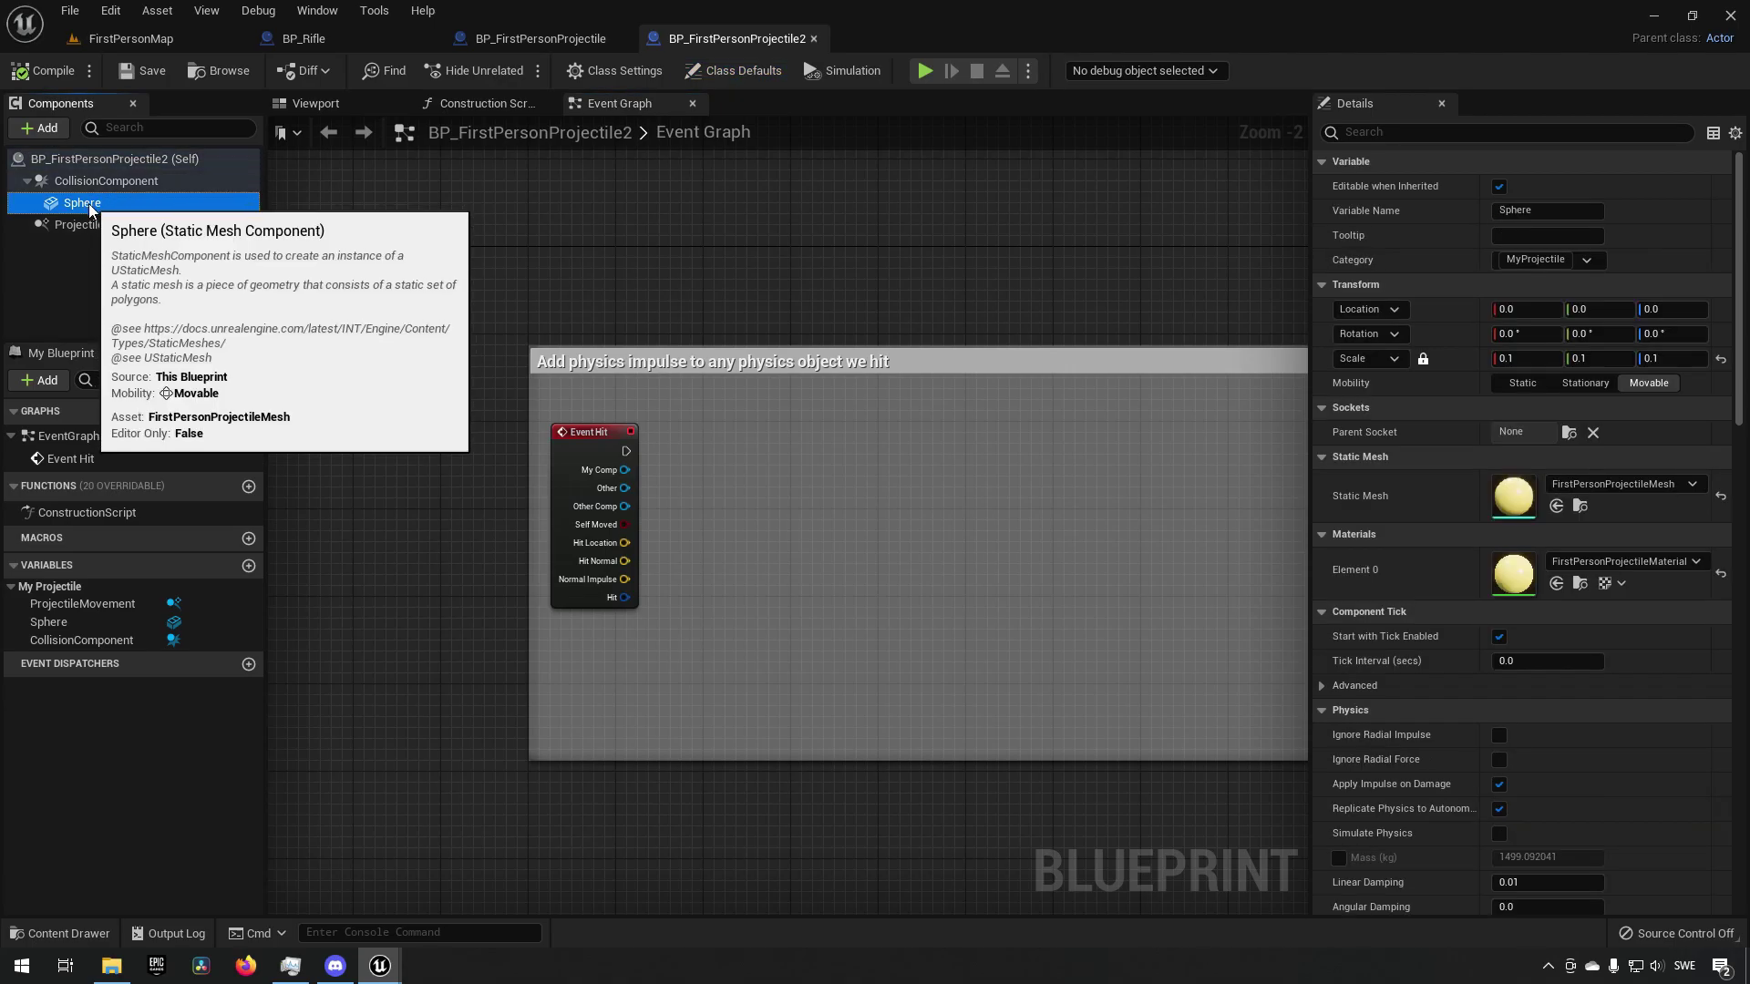
left_click_drag(89, 204, 87, 180)
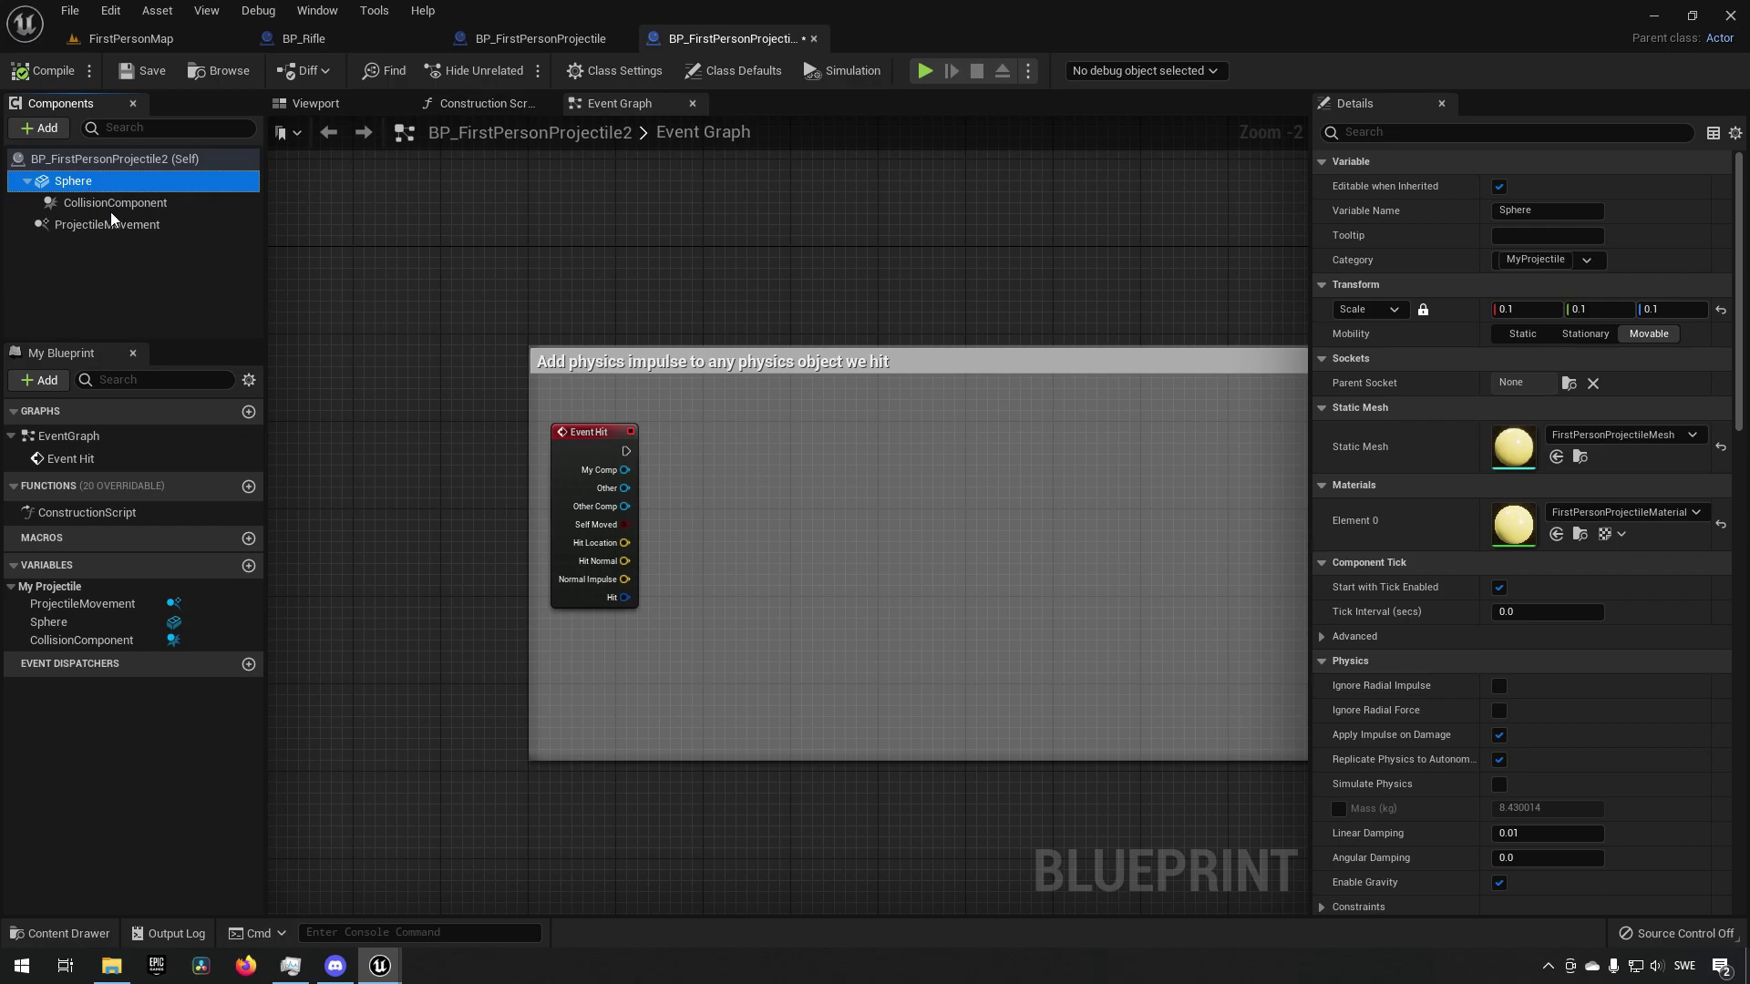
left_click(102, 202)
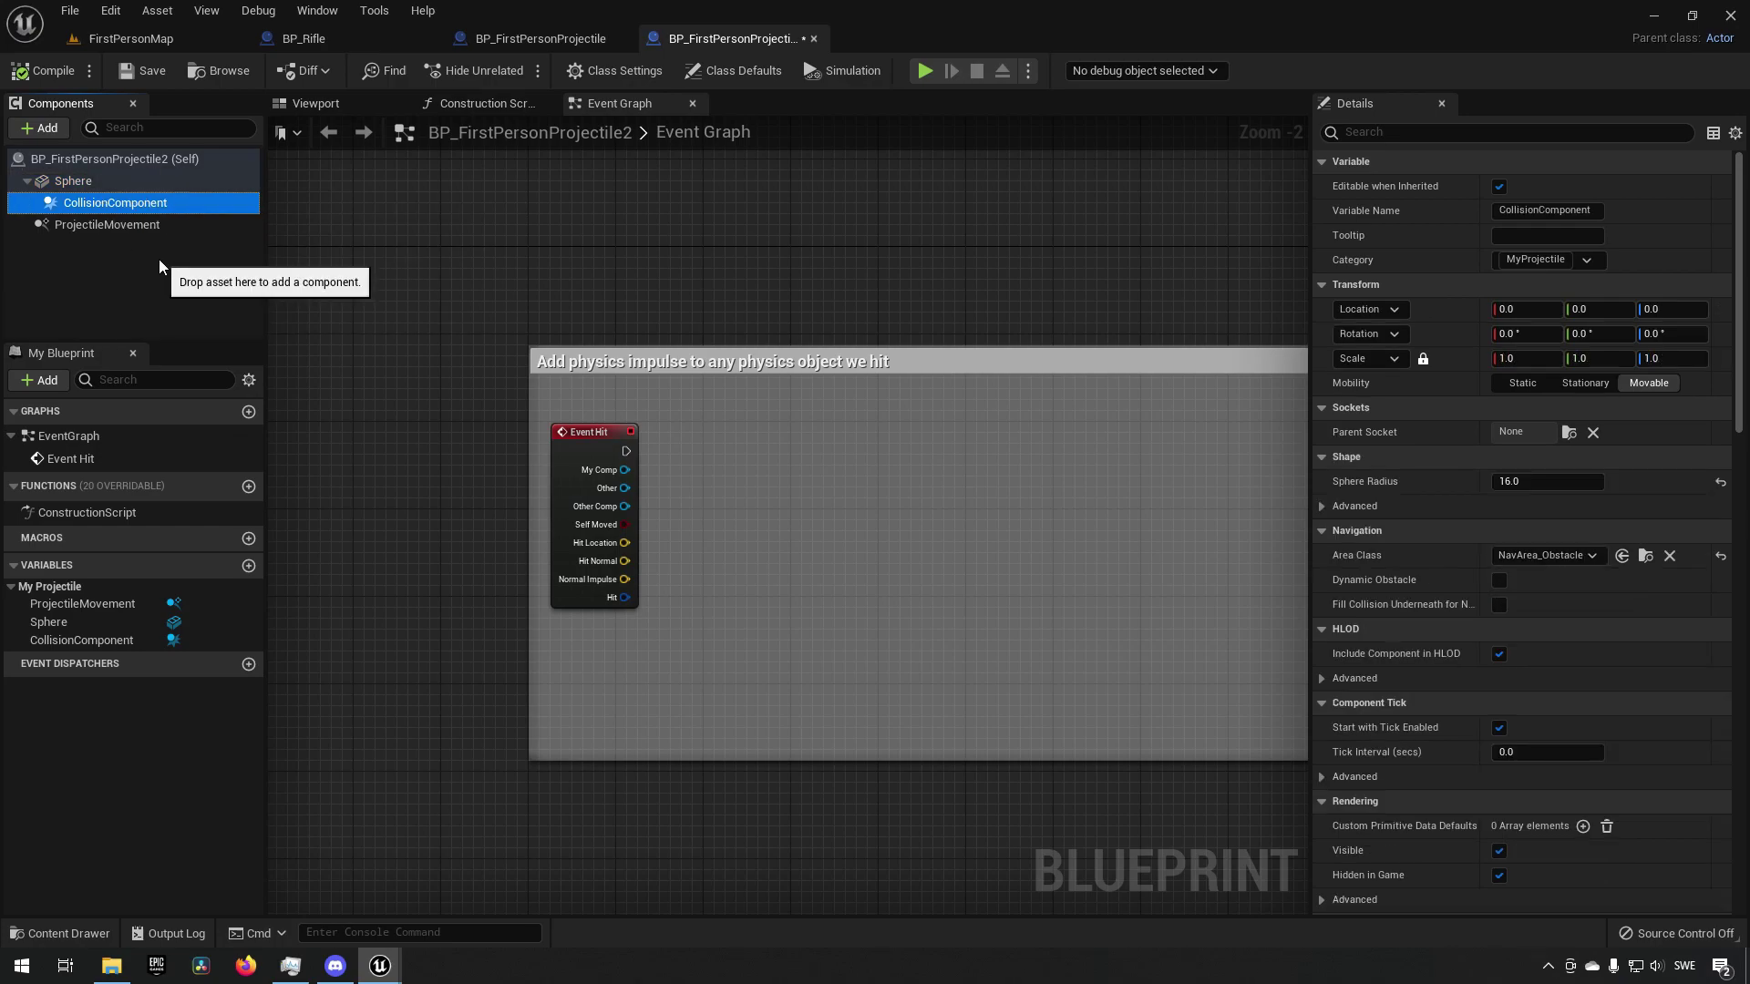
key("Delete")
left_click(73, 181)
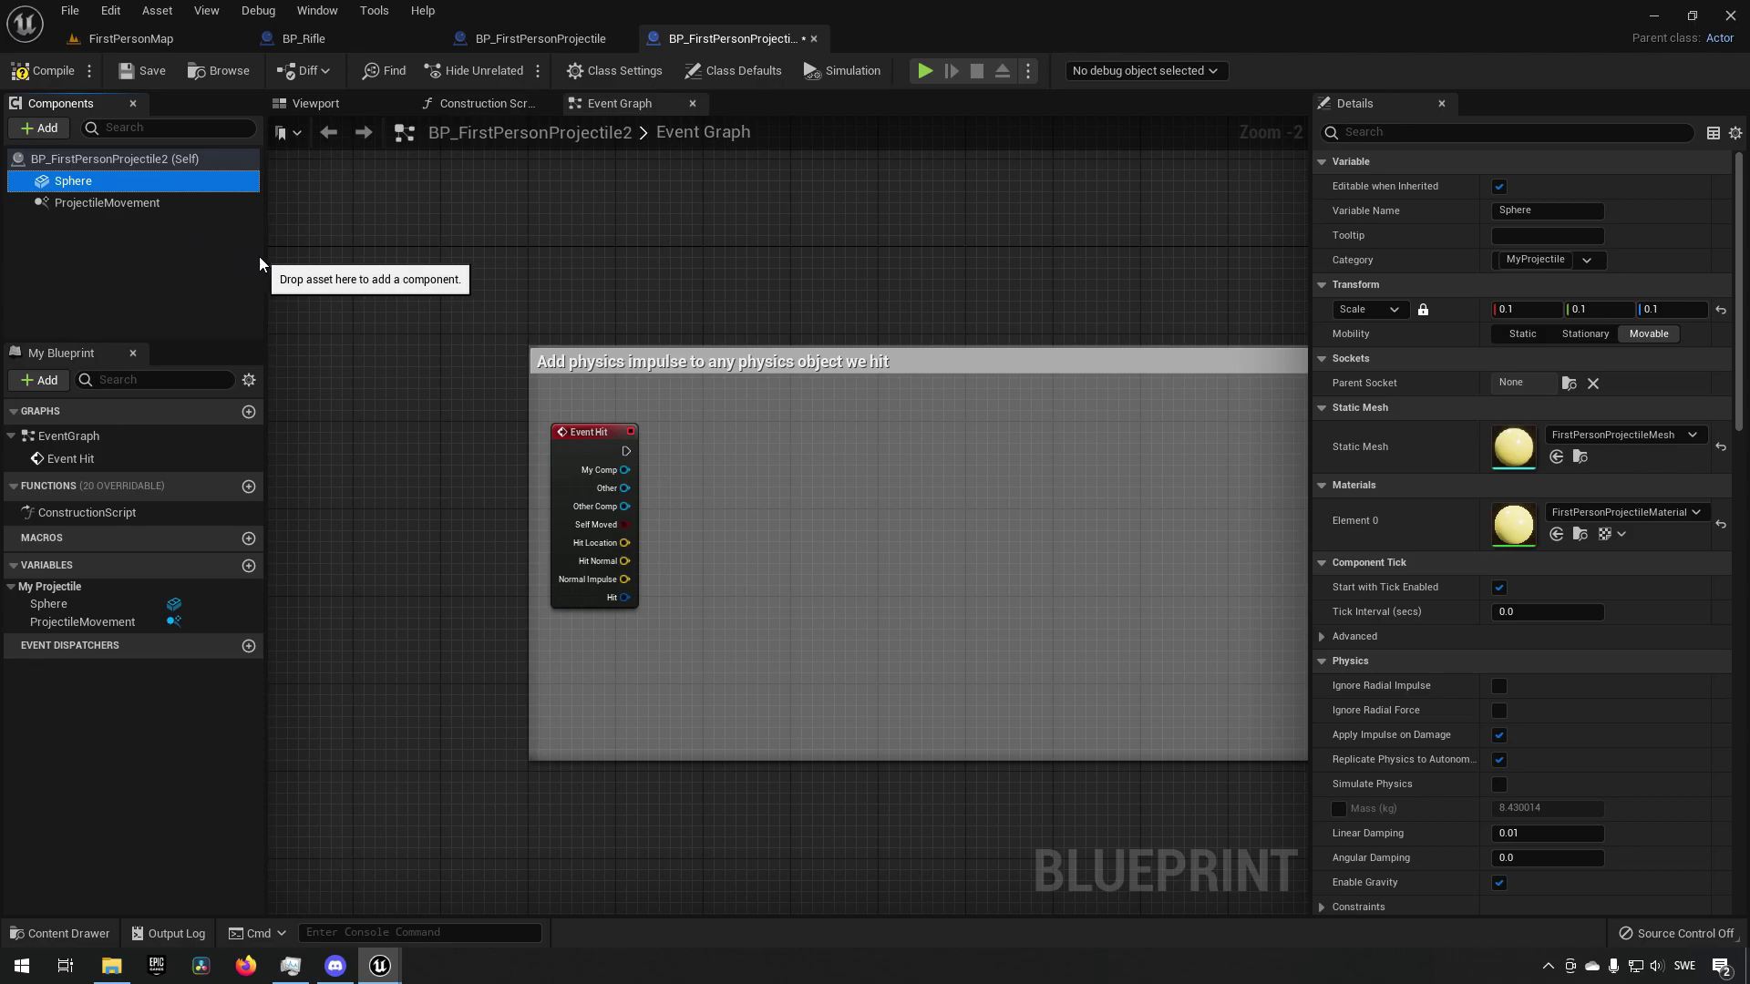
- Add an Event BeginPlay node to the event graph above the physics impulse comment
right_click_drag(549, 290, 448, 477)
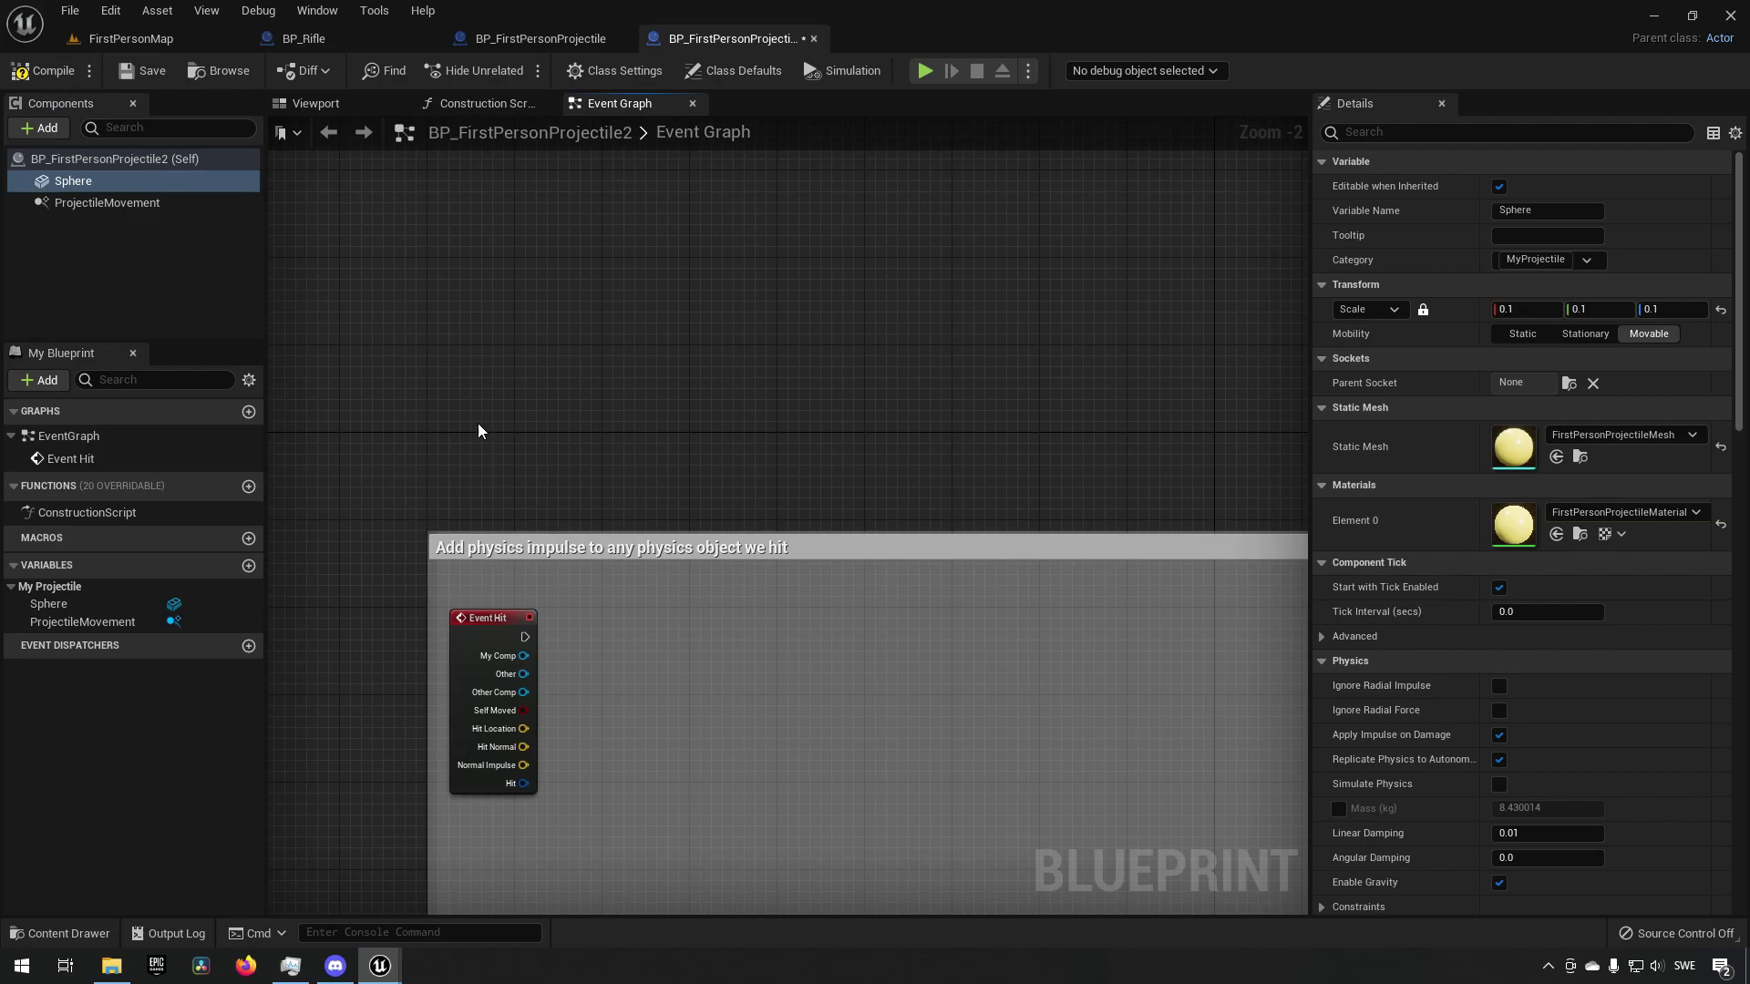
right_click(454, 375)
type("begin")
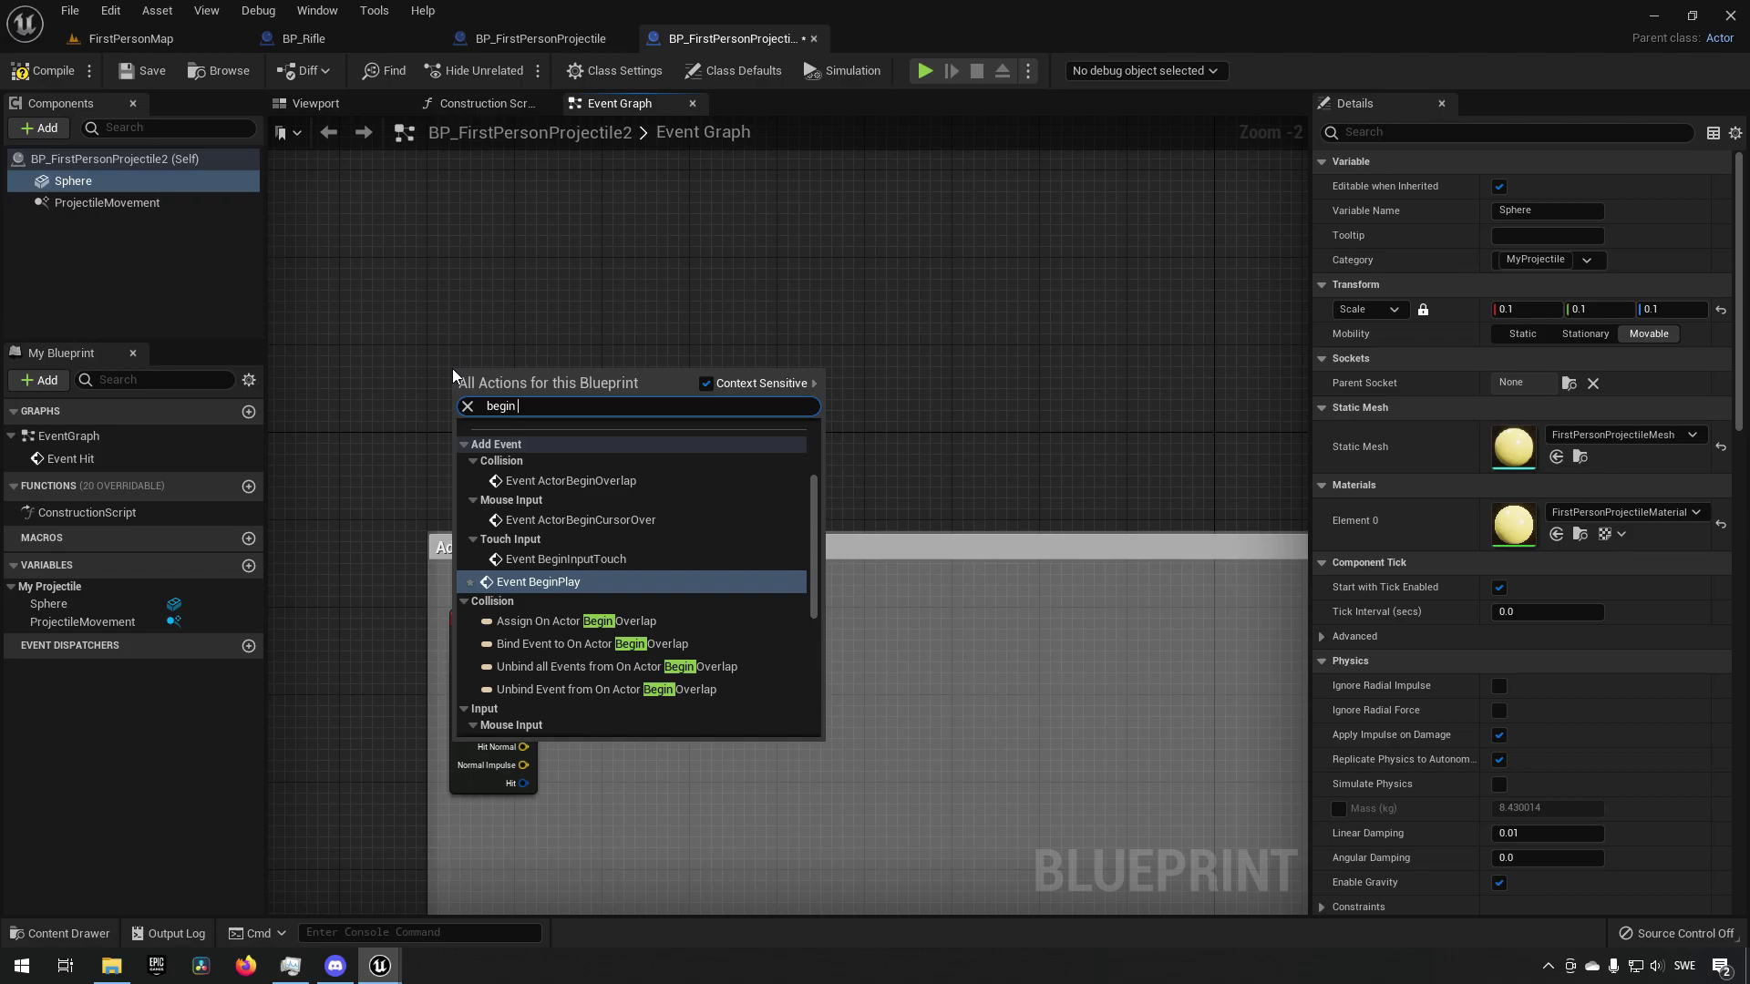
type(" p")
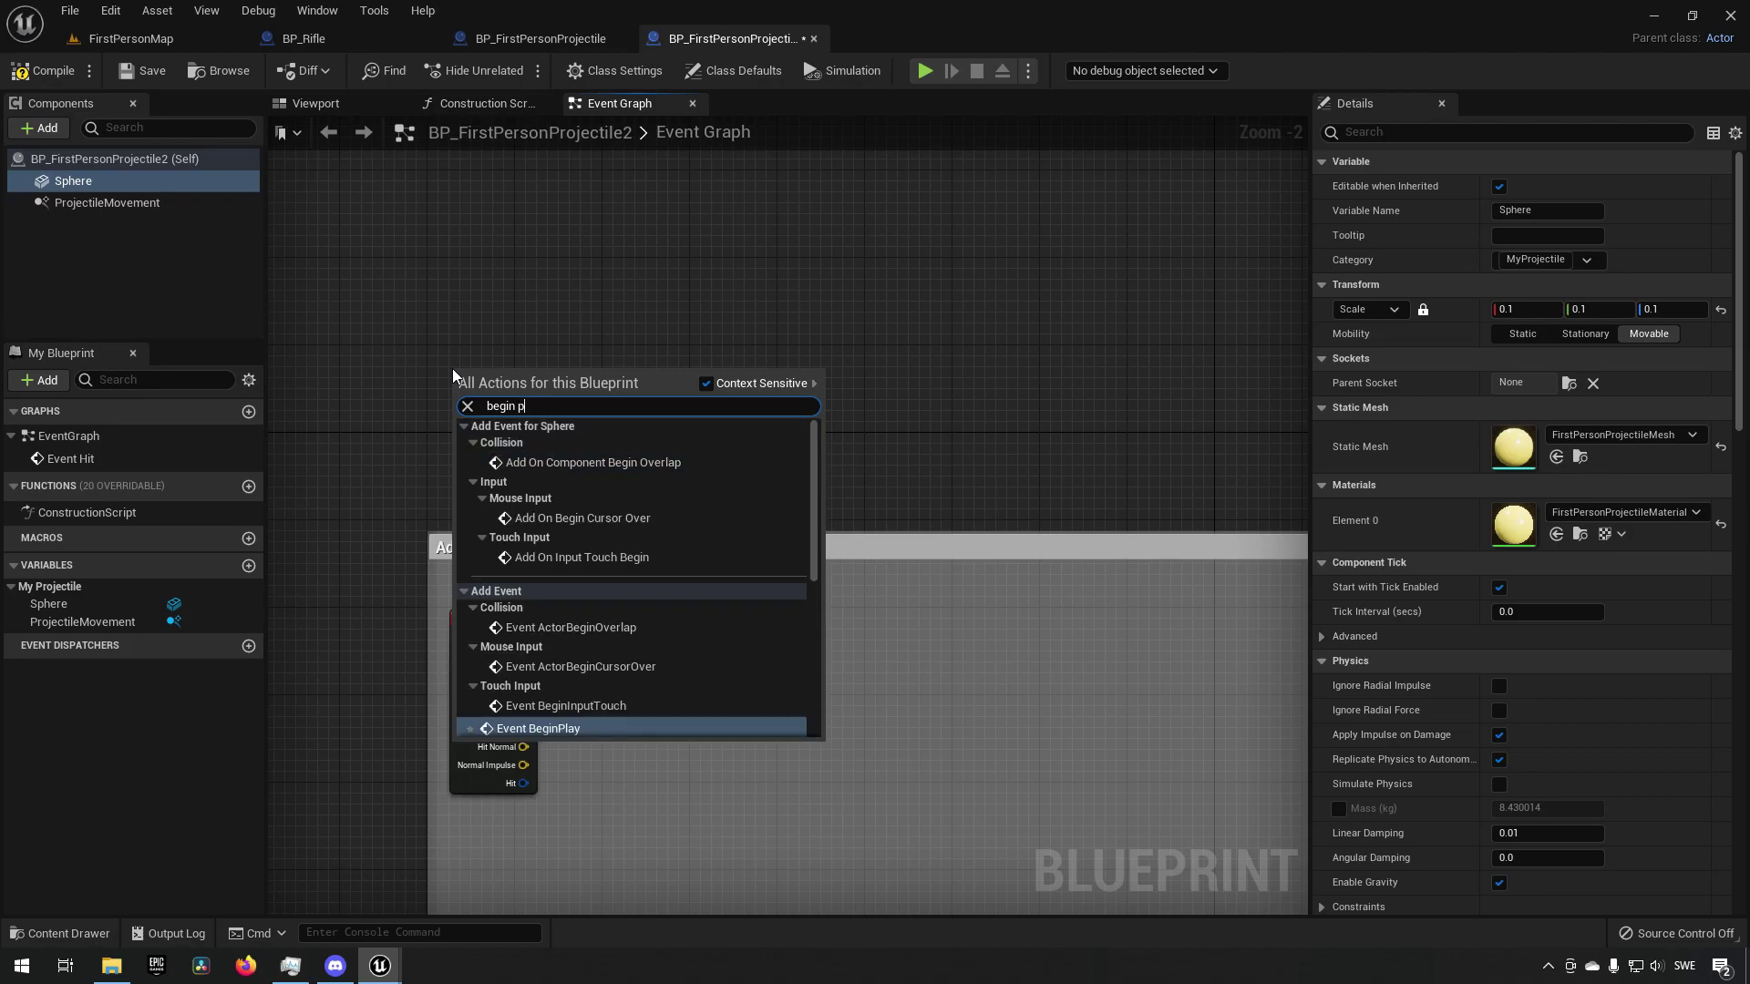
type("lay")
key("Return")
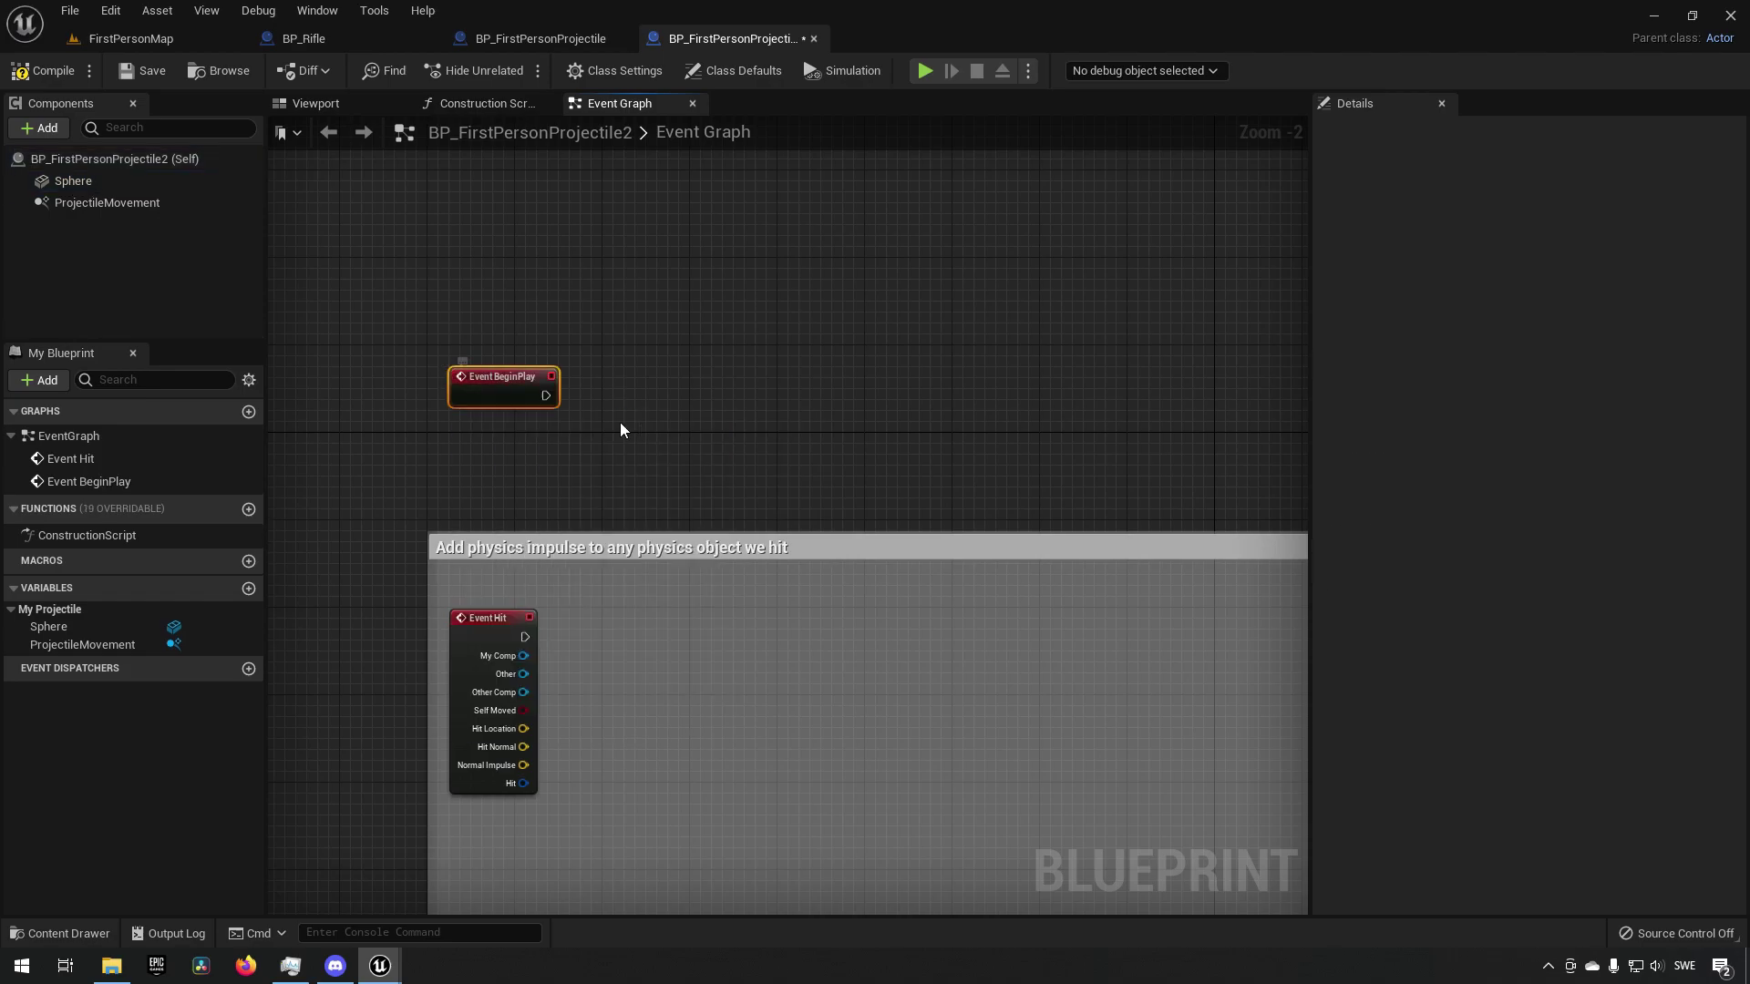
- Add a Sphere reference to the graph and attach a Set World Scale 3D node that targets it
left_click_drag(73, 181, 583, 412)
type("se")
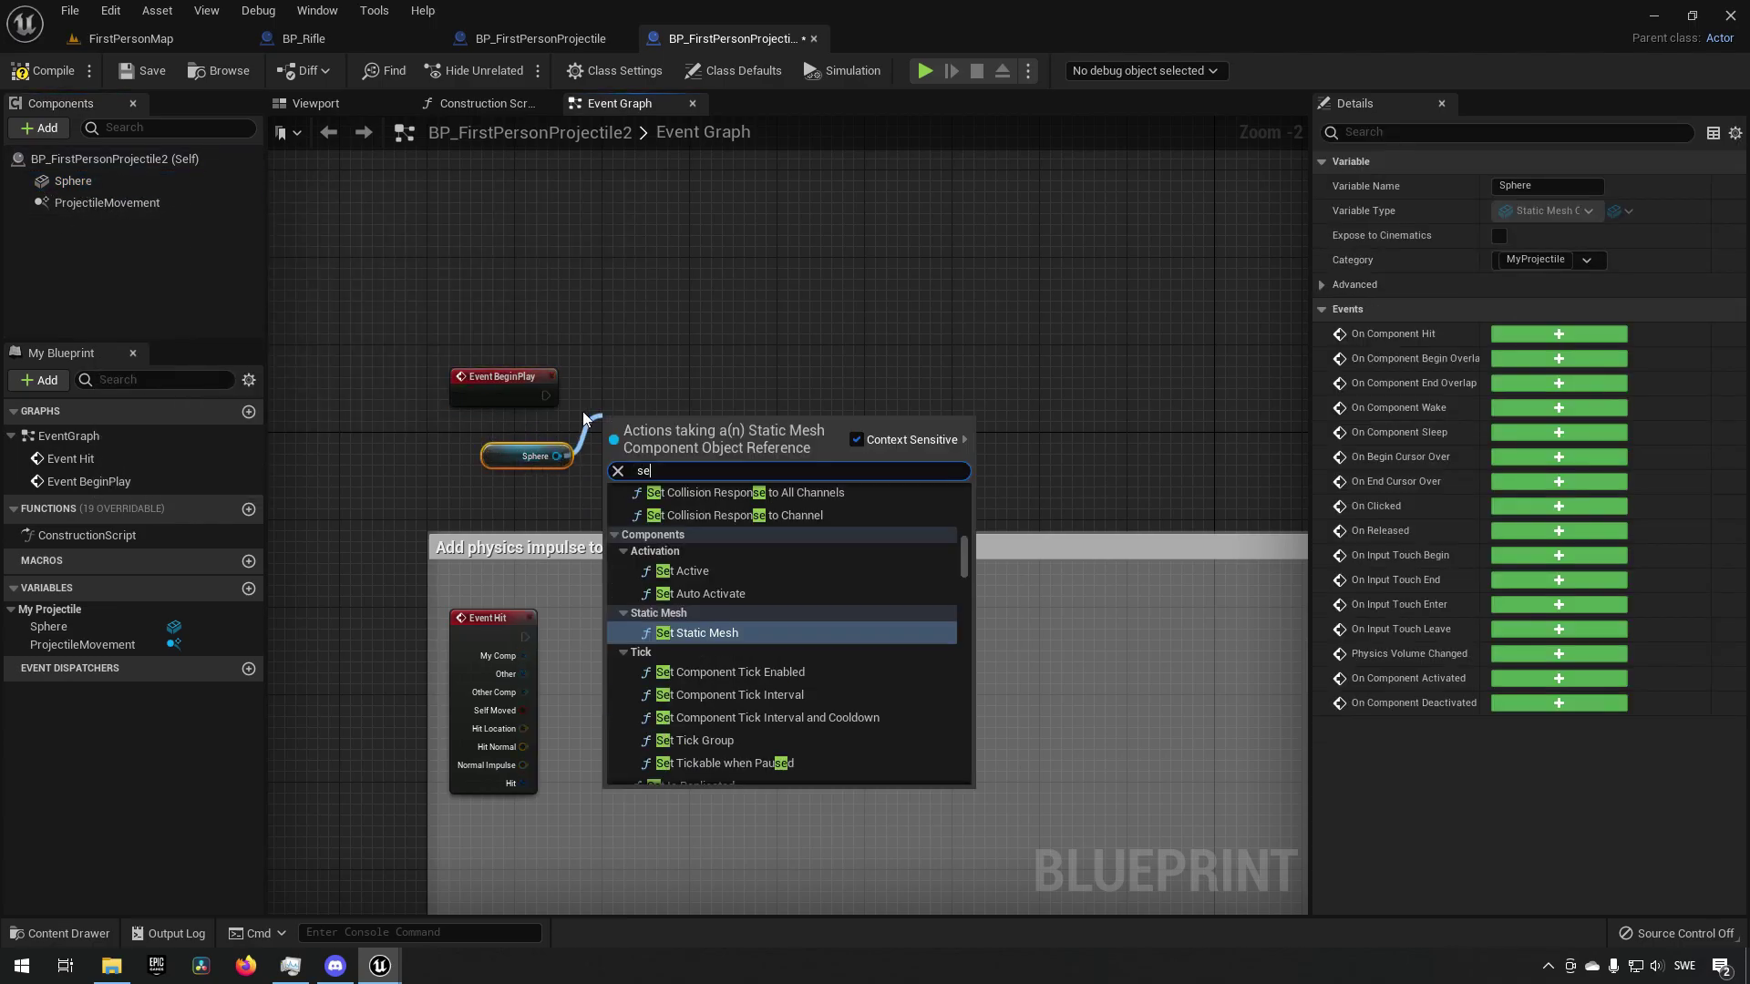
type("t world scal")
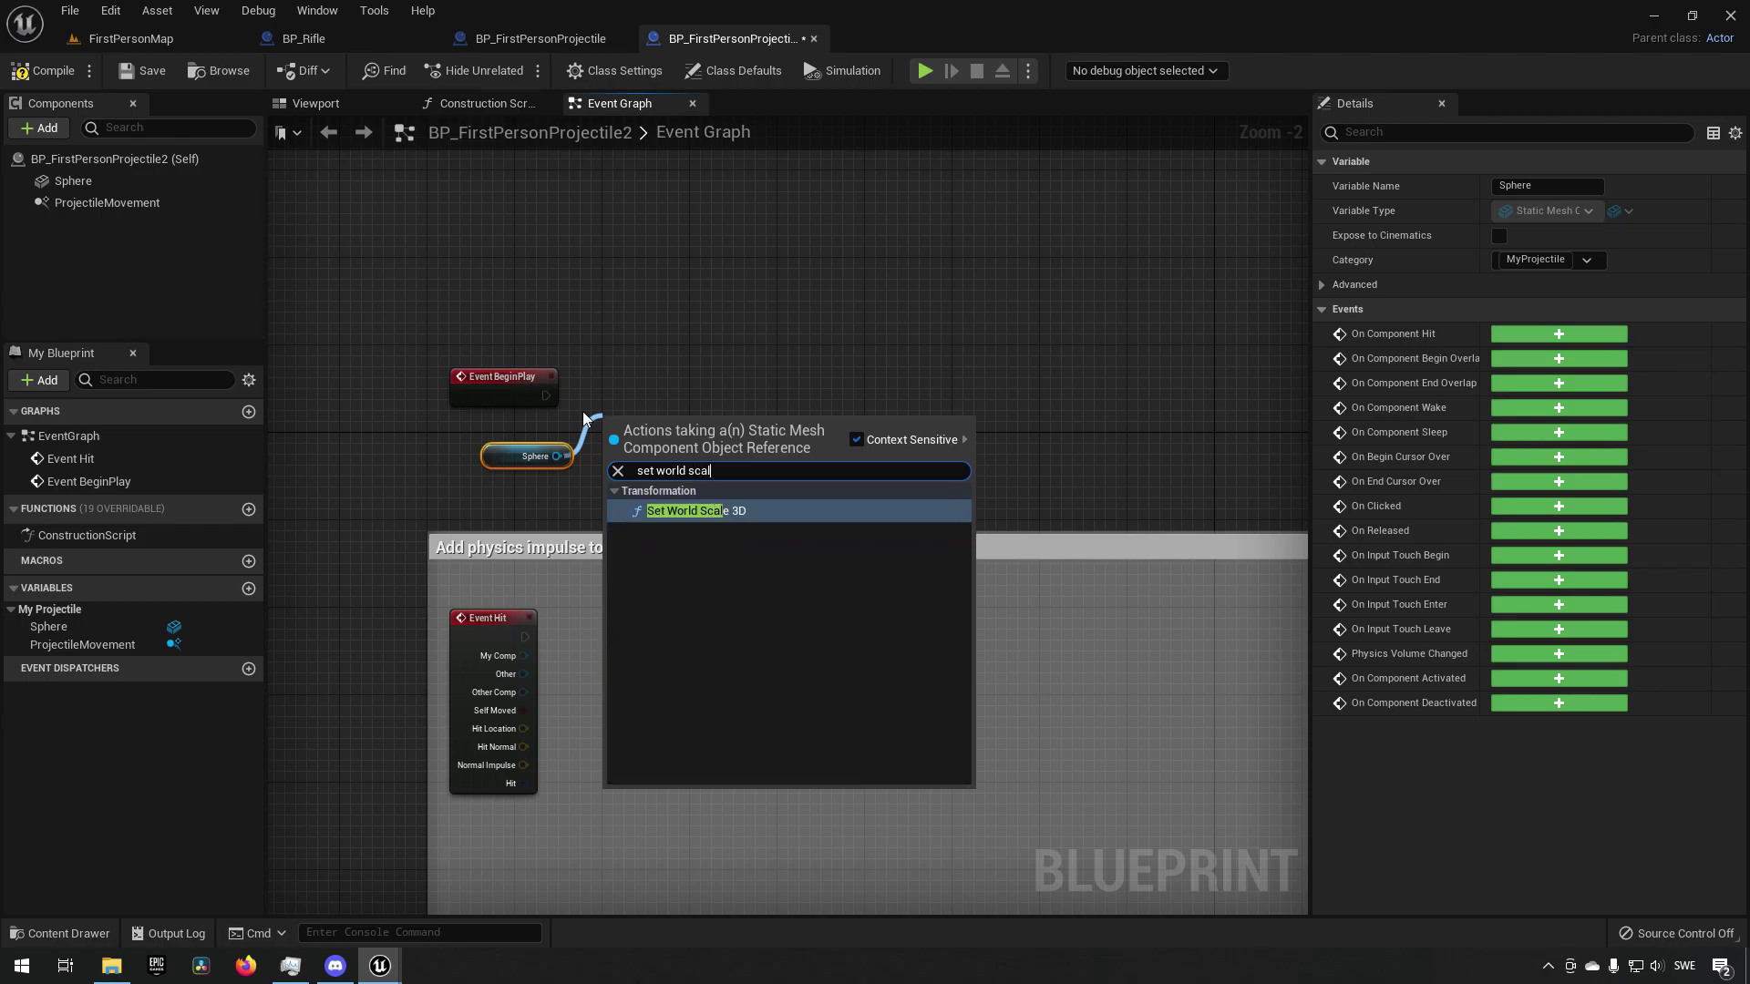
key("Return")
- Set the Set World Scale 3D node's New Scale to 0.1 on X, Y and Z, and connect it to Event BeginPlay
left_click(648, 502)
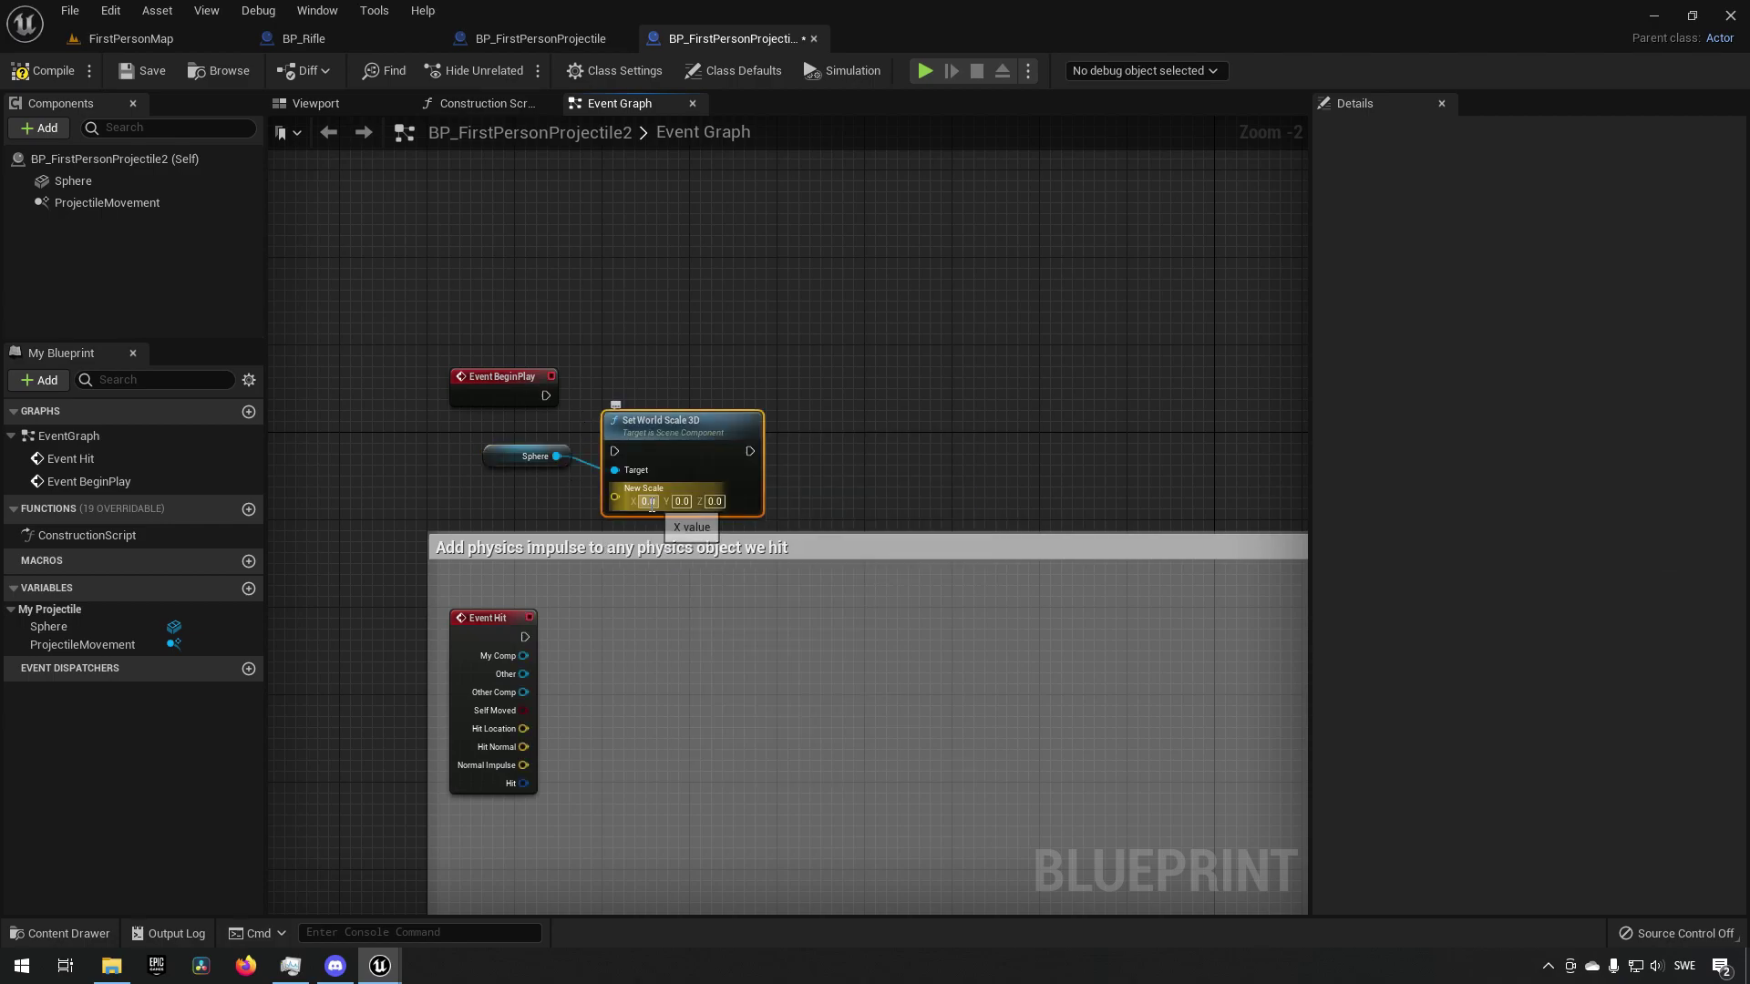
type("0")
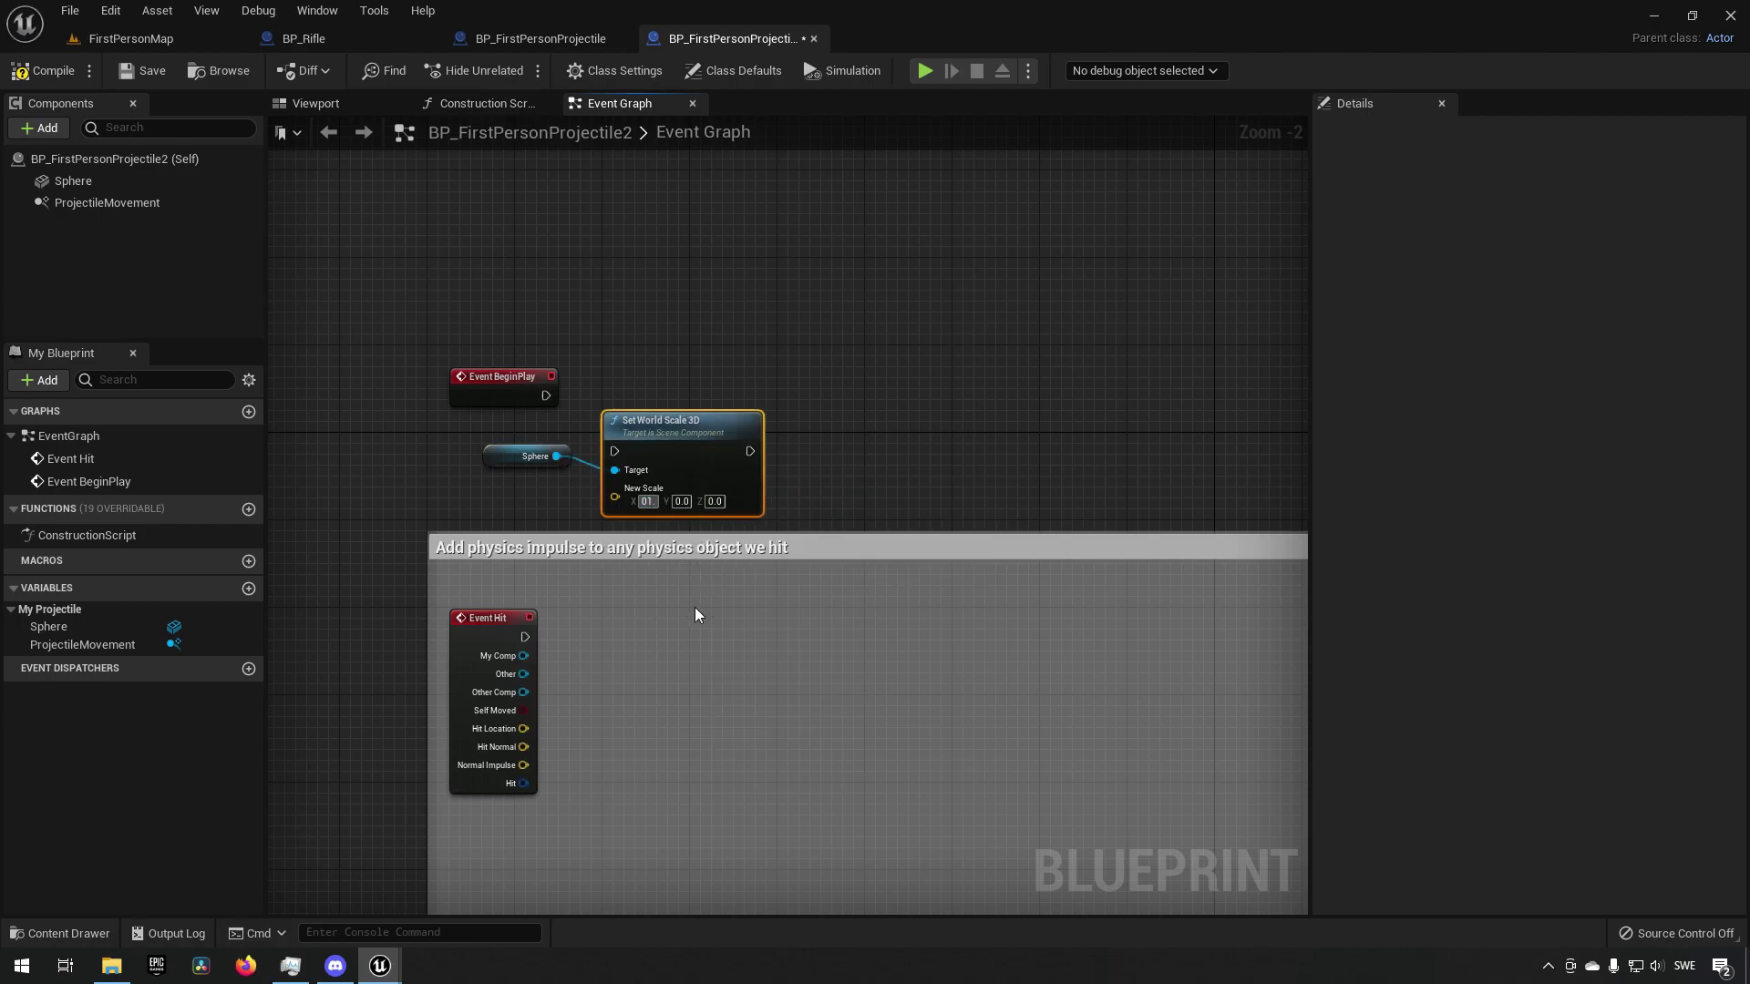
type(".1")
key("Return")
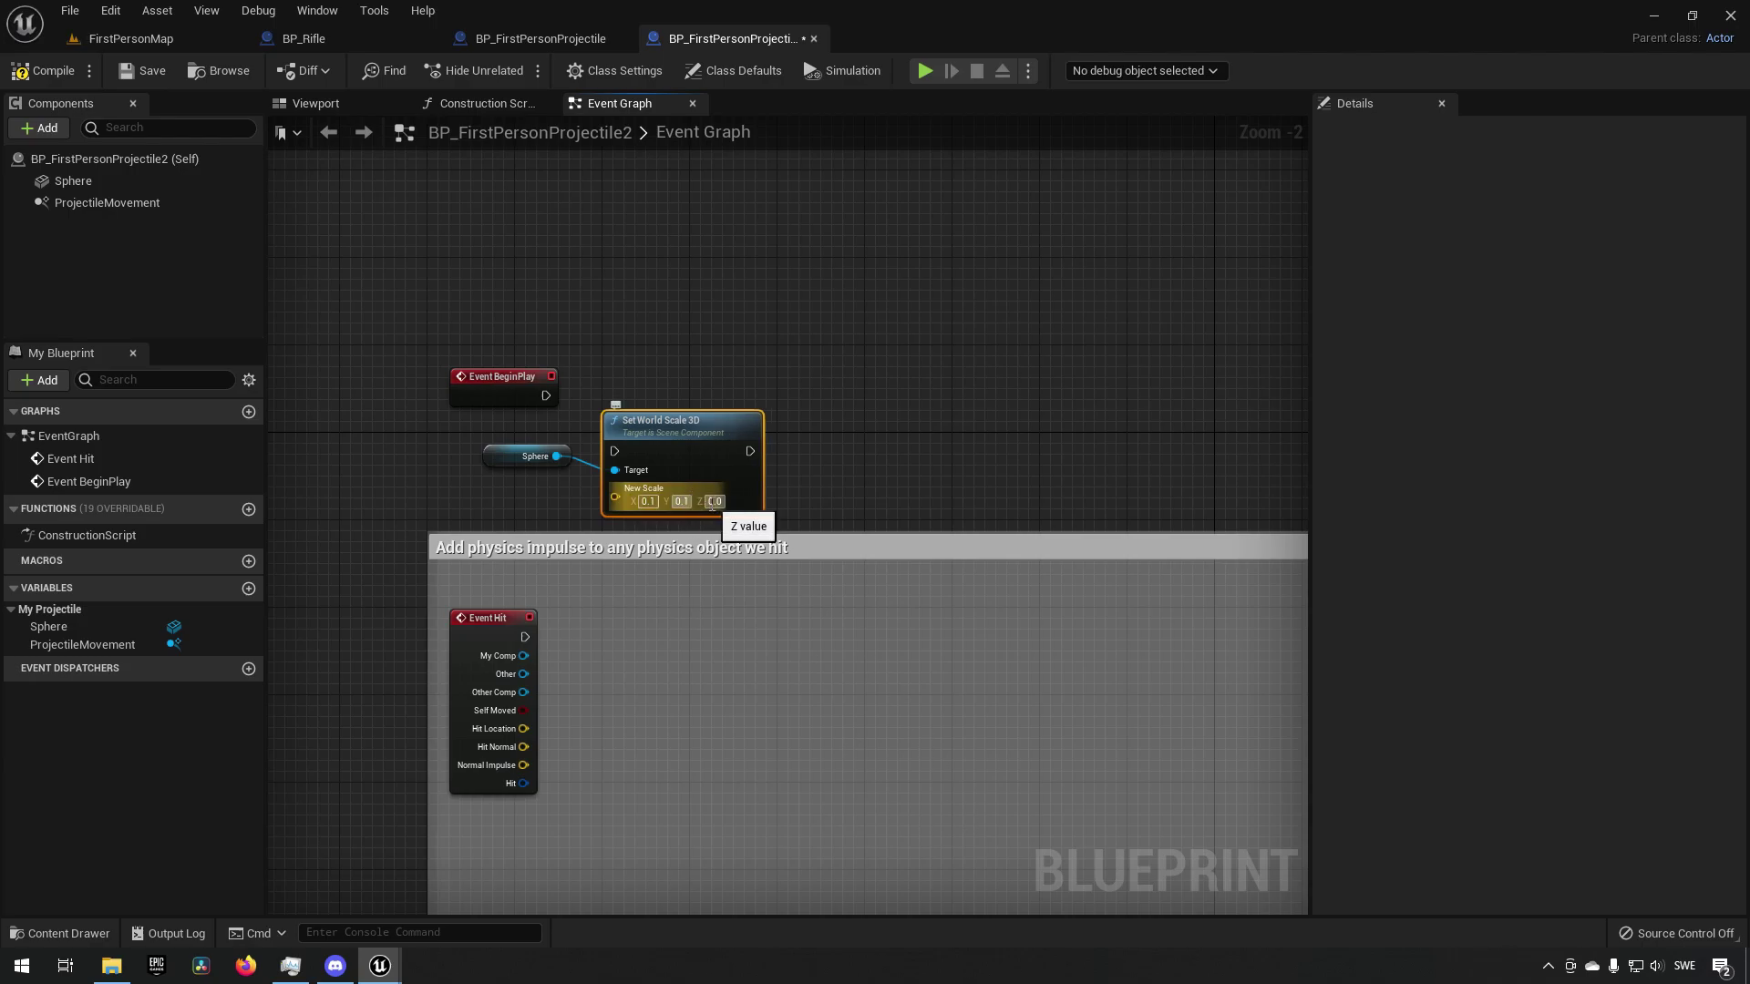
left_click_drag(677, 428, 687, 361)
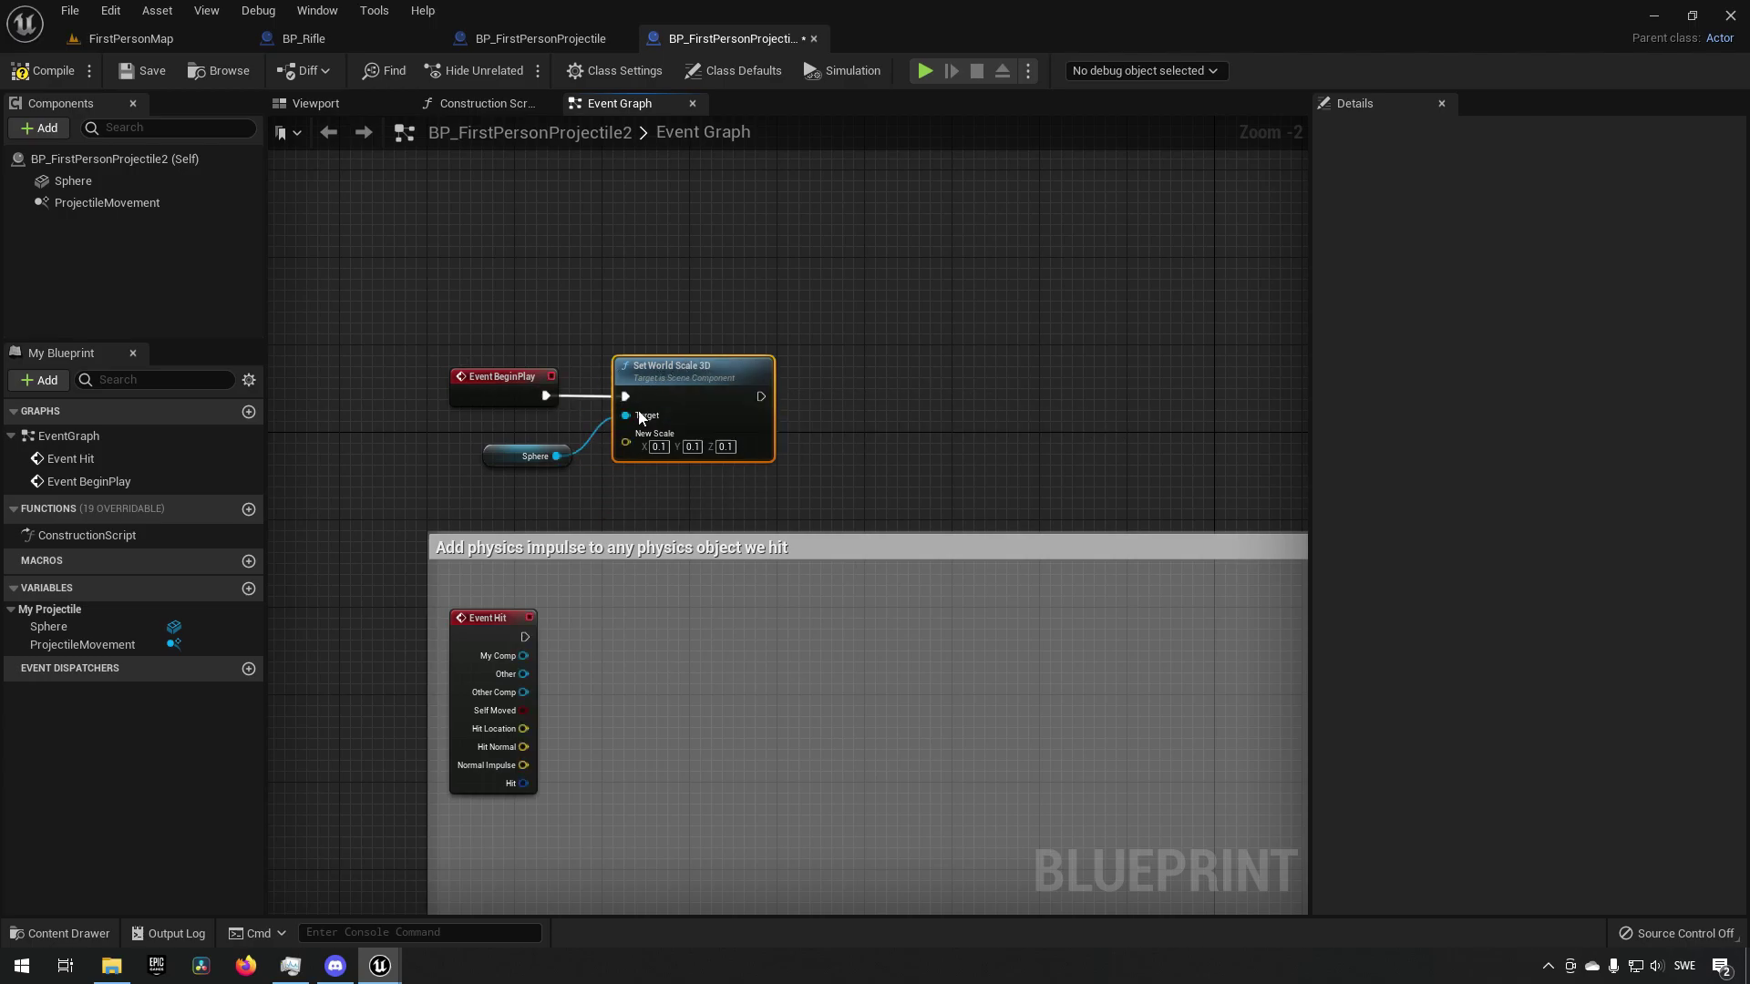
- Compile and save the BP_FirstPersonProjectile2 blueprint
left_click(50, 73)
left_click(141, 71)
right_click_drag(920, 313, 843, 297)
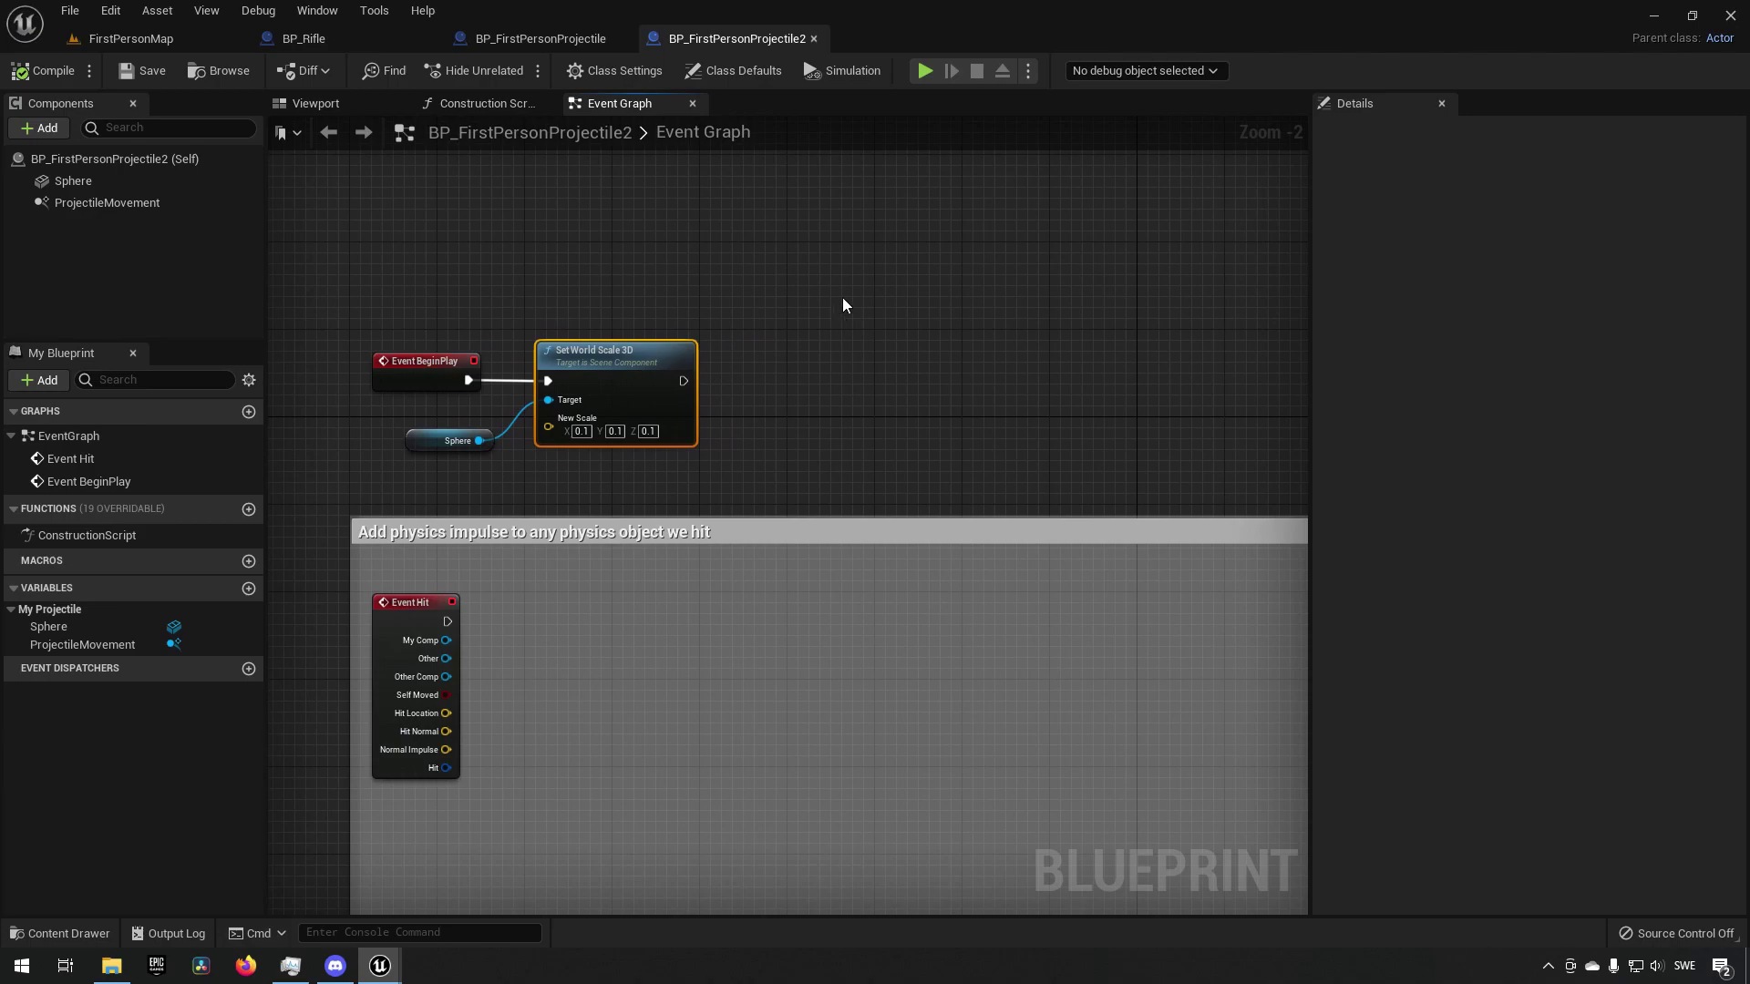
- Override the Sphere component's mass with 50 kg and enable Simulate Physics on it
left_click(138, 188)
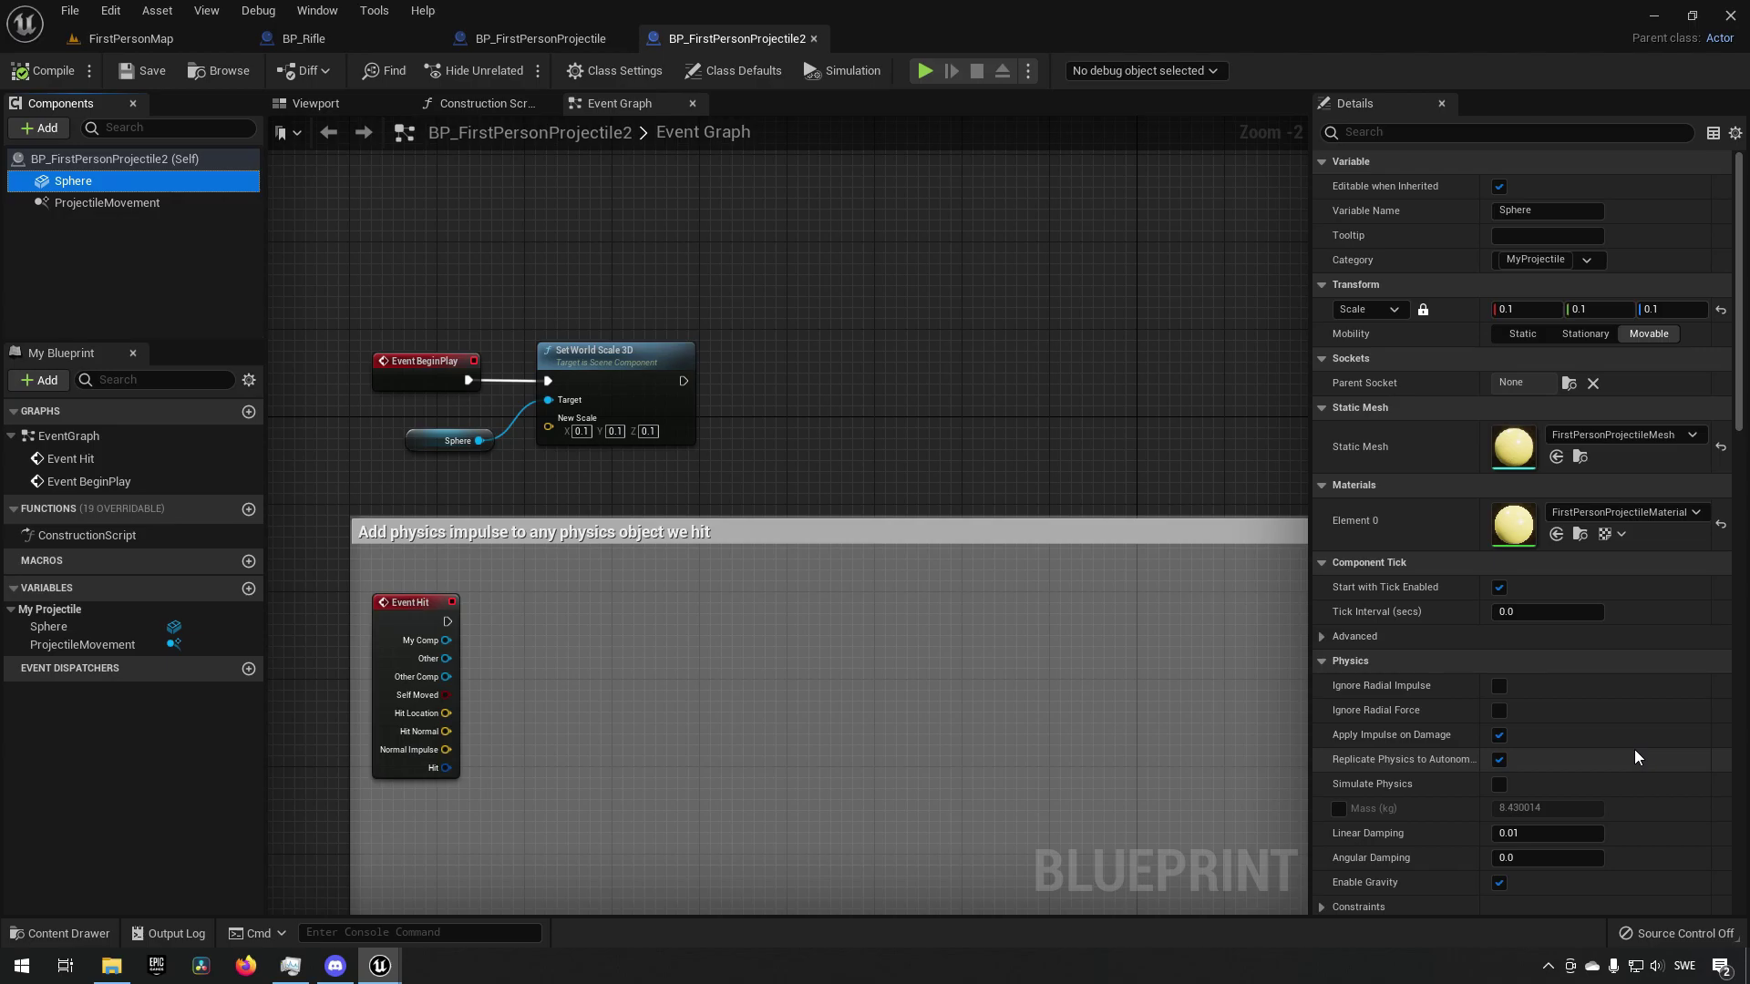
scroll(1634, 749, "down", 5)
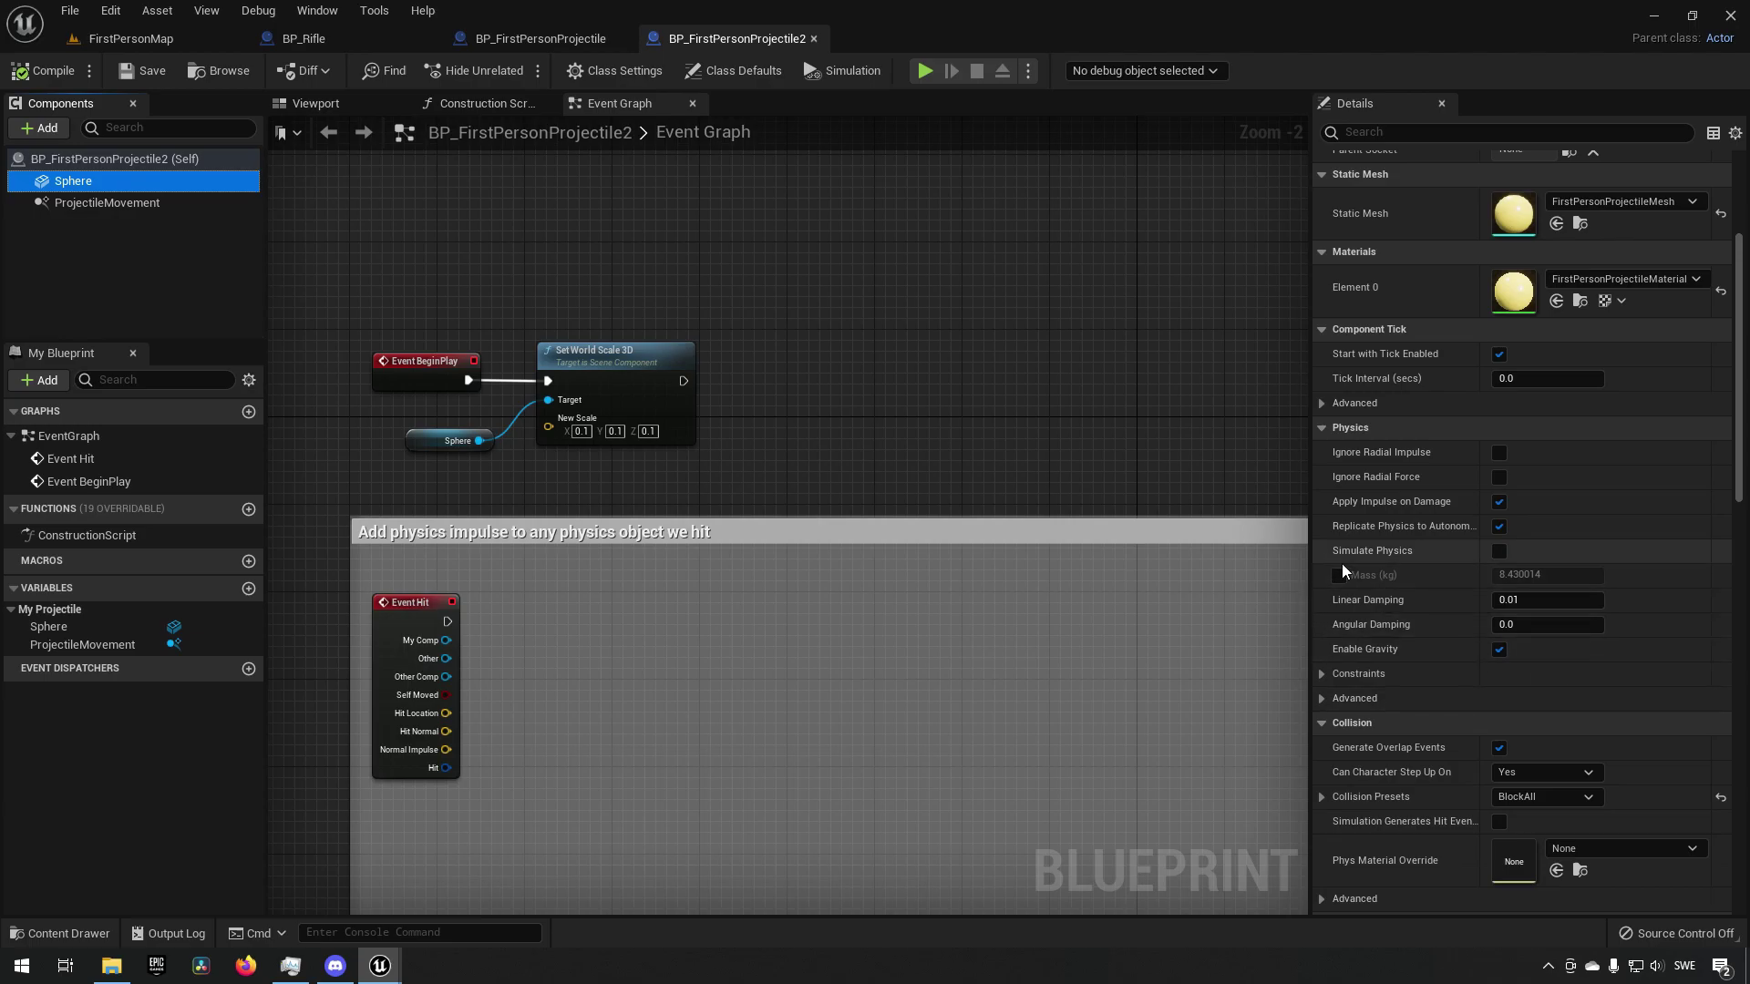
left_click(1340, 576)
left_click(1566, 575)
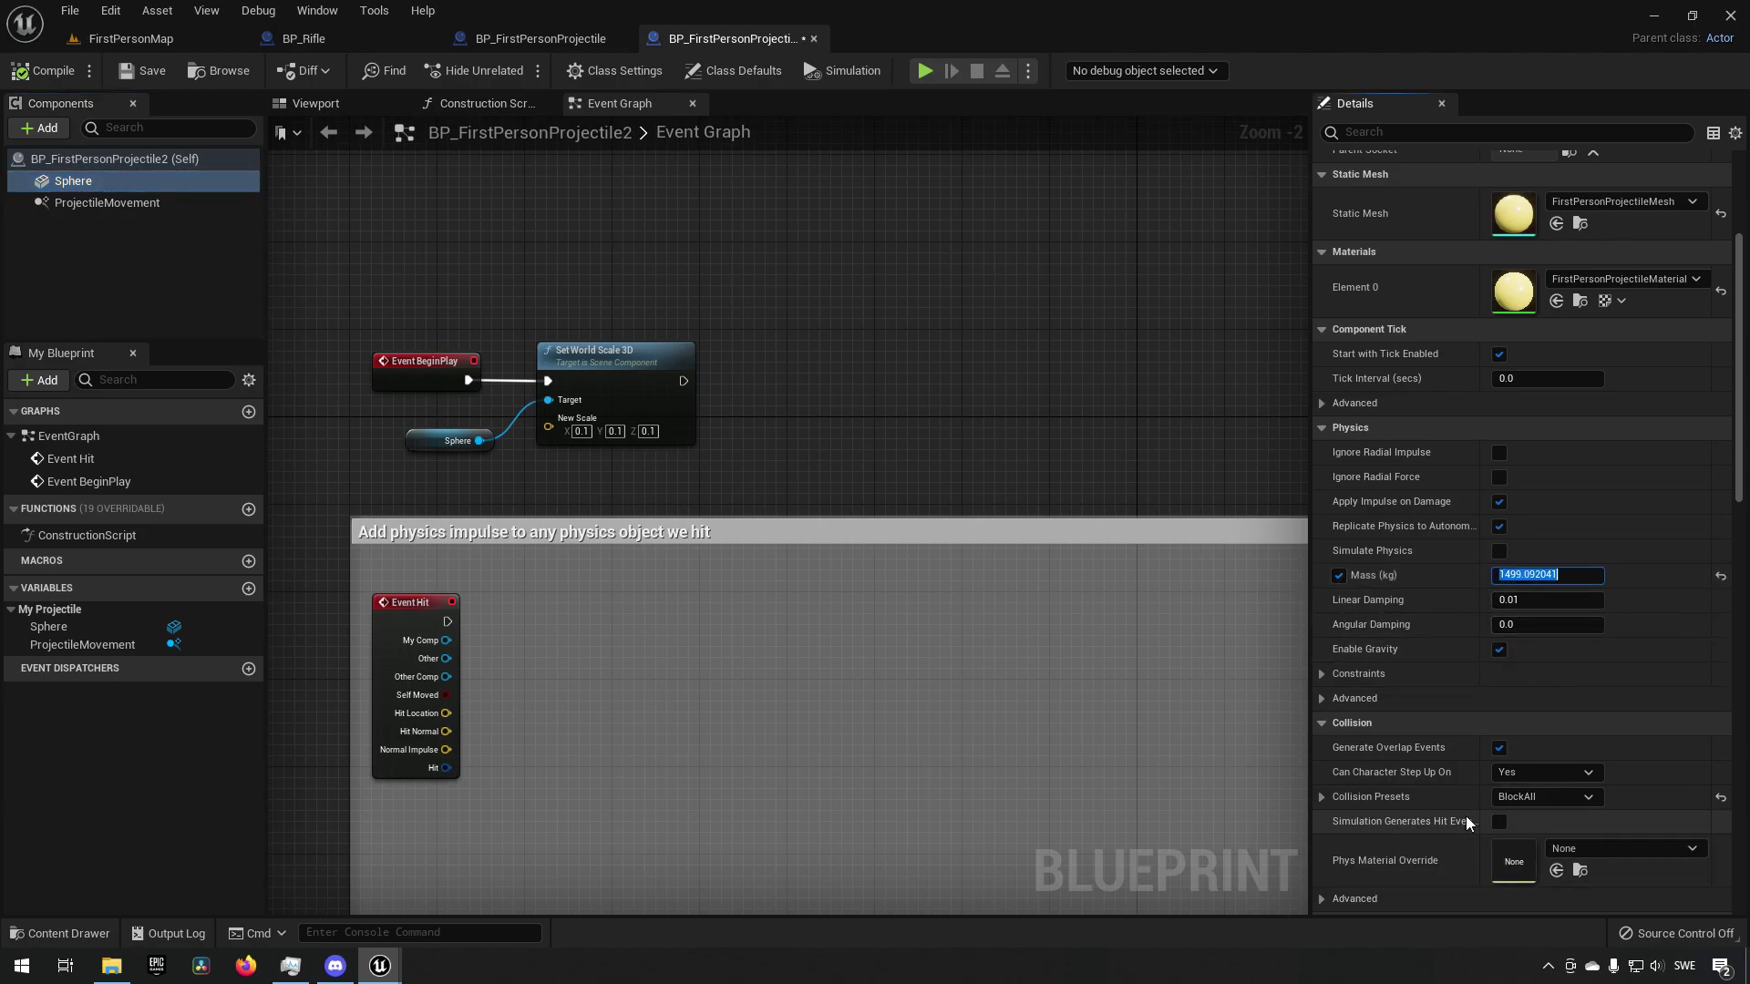
type("50")
key("Return")
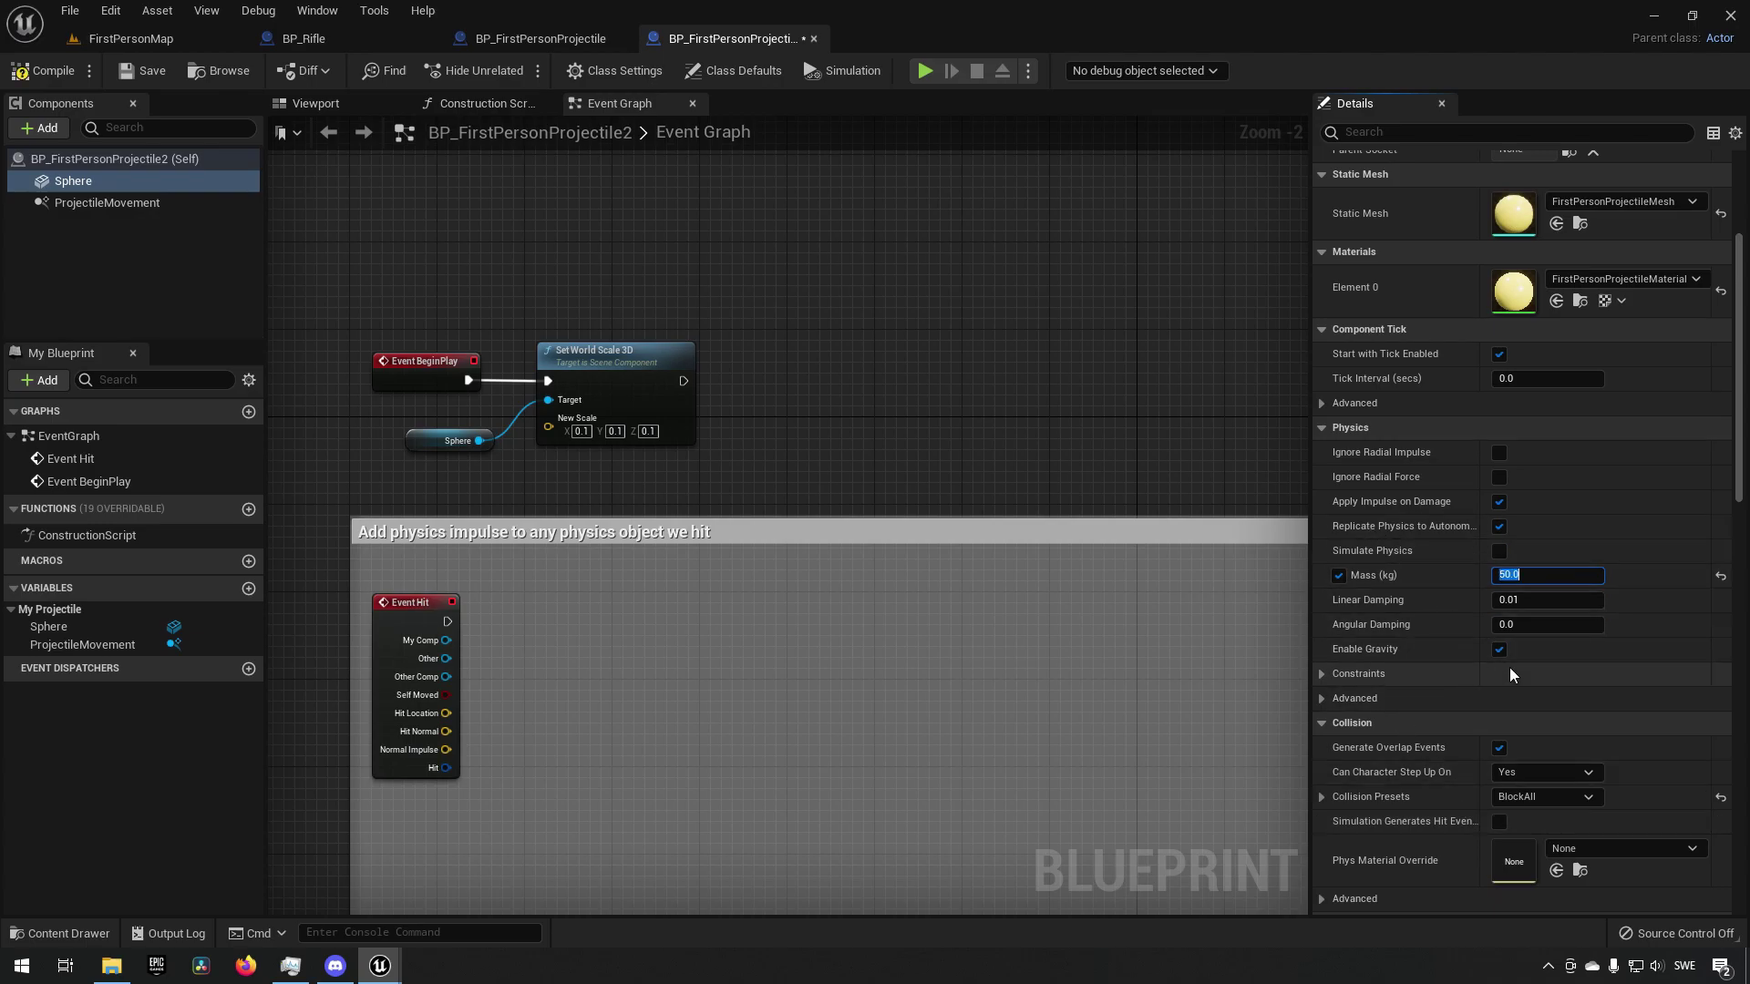
left_click(1499, 550)
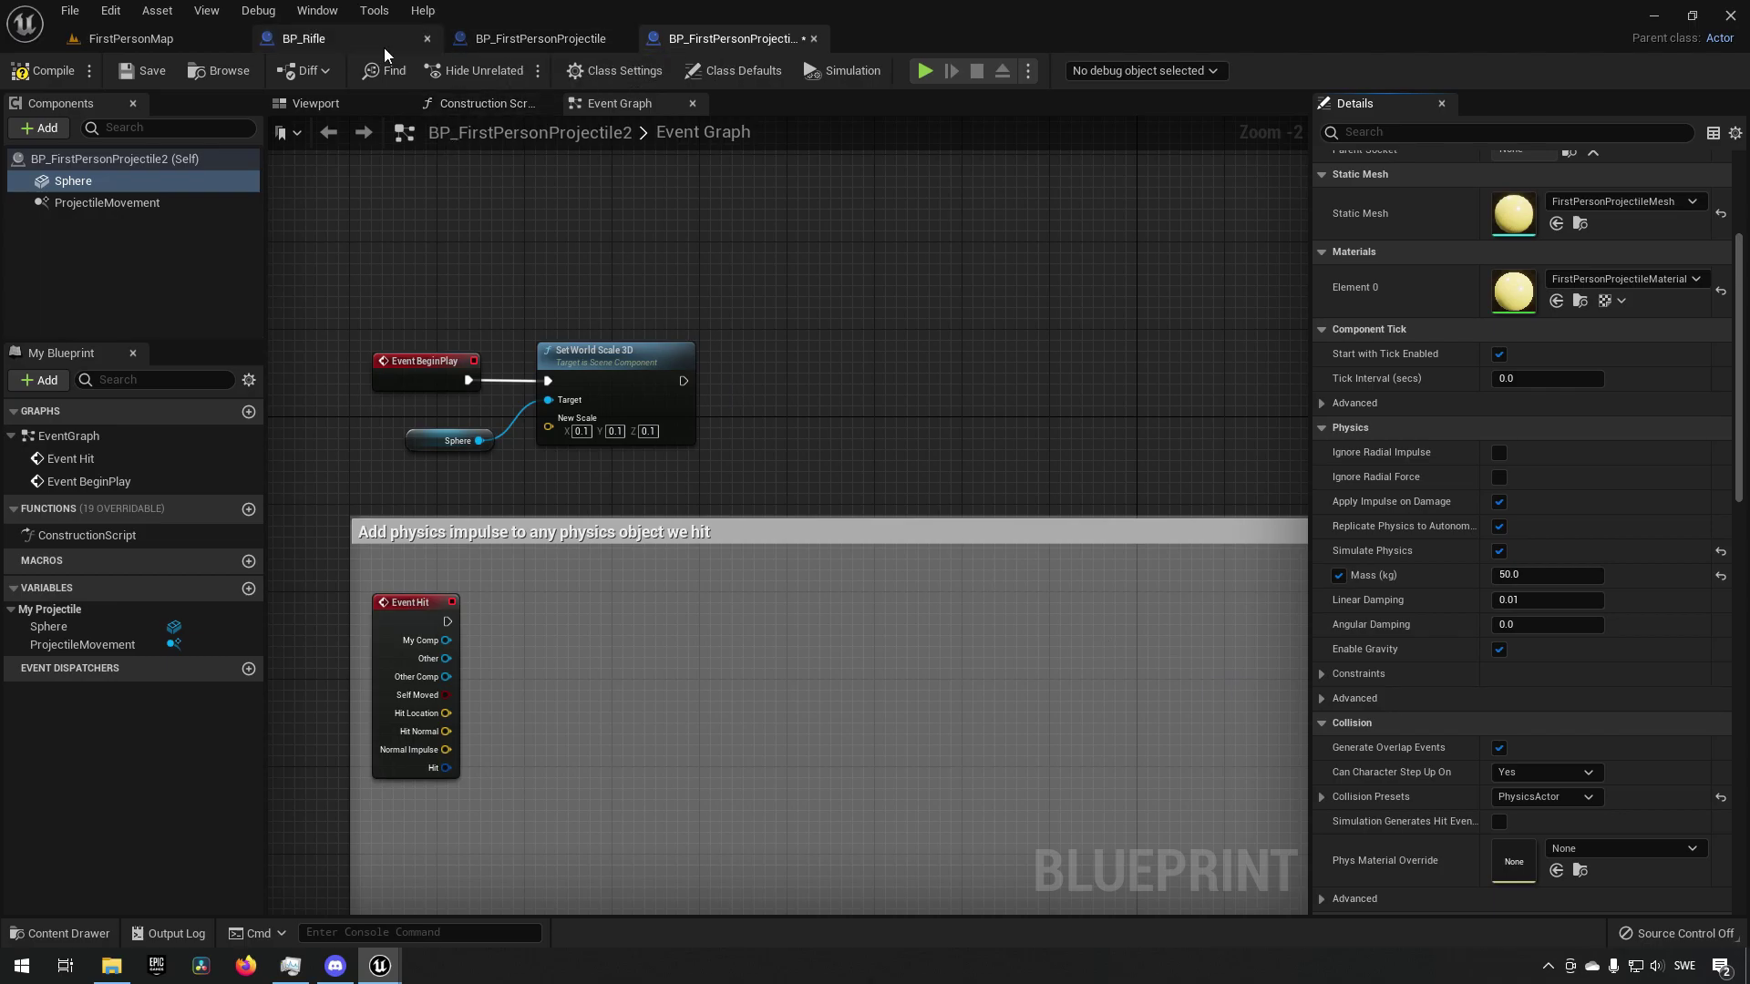
- In BP_Rifle's event graph, set the SpawnActor node's Class to BP_FirstPersonProjectile2
left_click(360, 42)
left_click(839, 459)
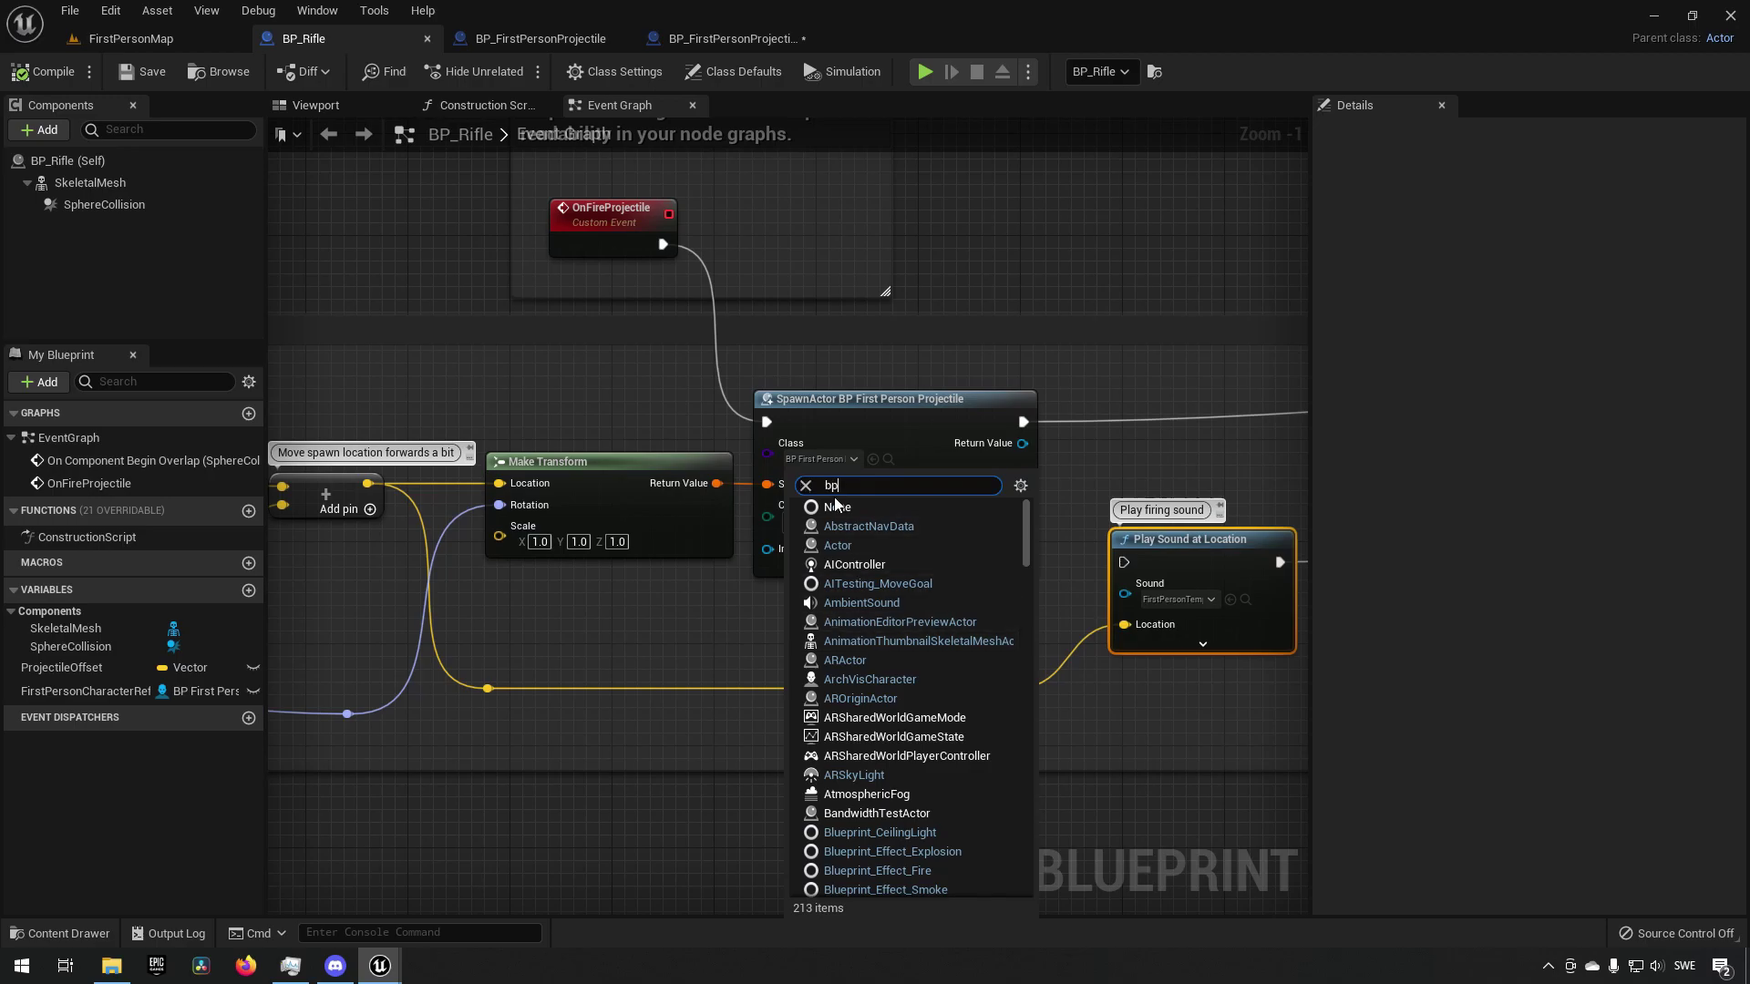
type("bp proj 2")
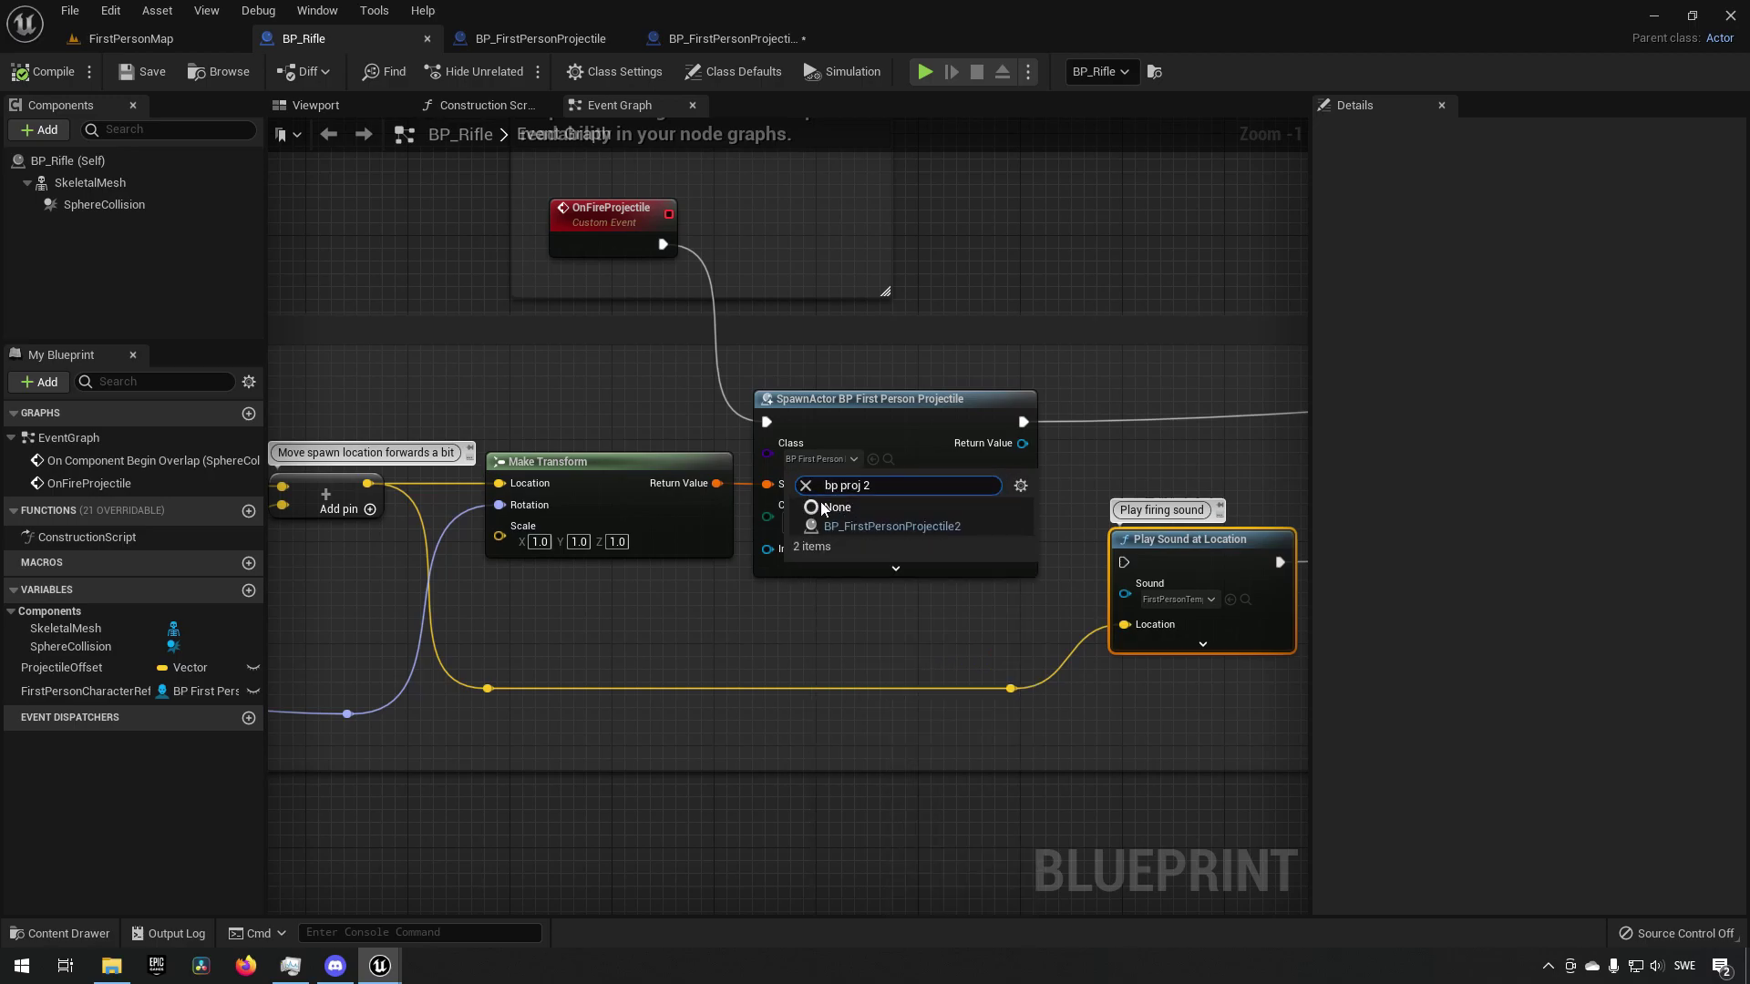
left_click(888, 526)
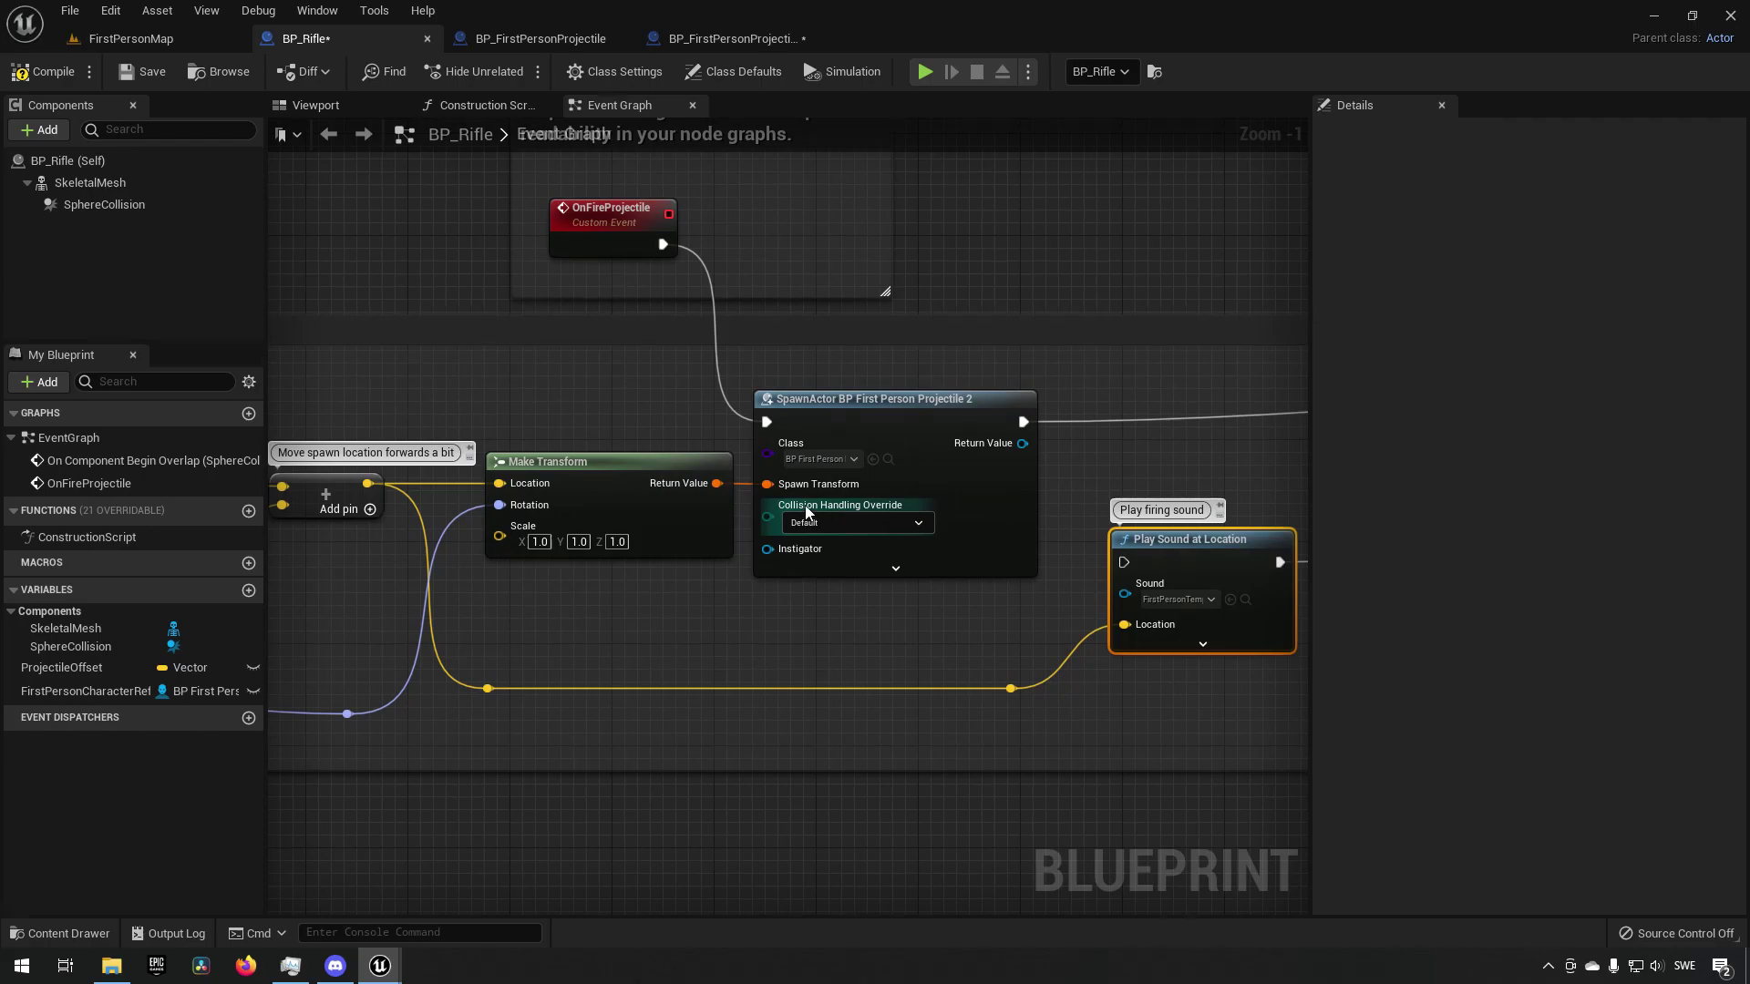
- Play FirstPersonMap, pick up the rifle and fire repeatedly at the fractured wall to test the new projectile, and stop the session
left_click(151, 41)
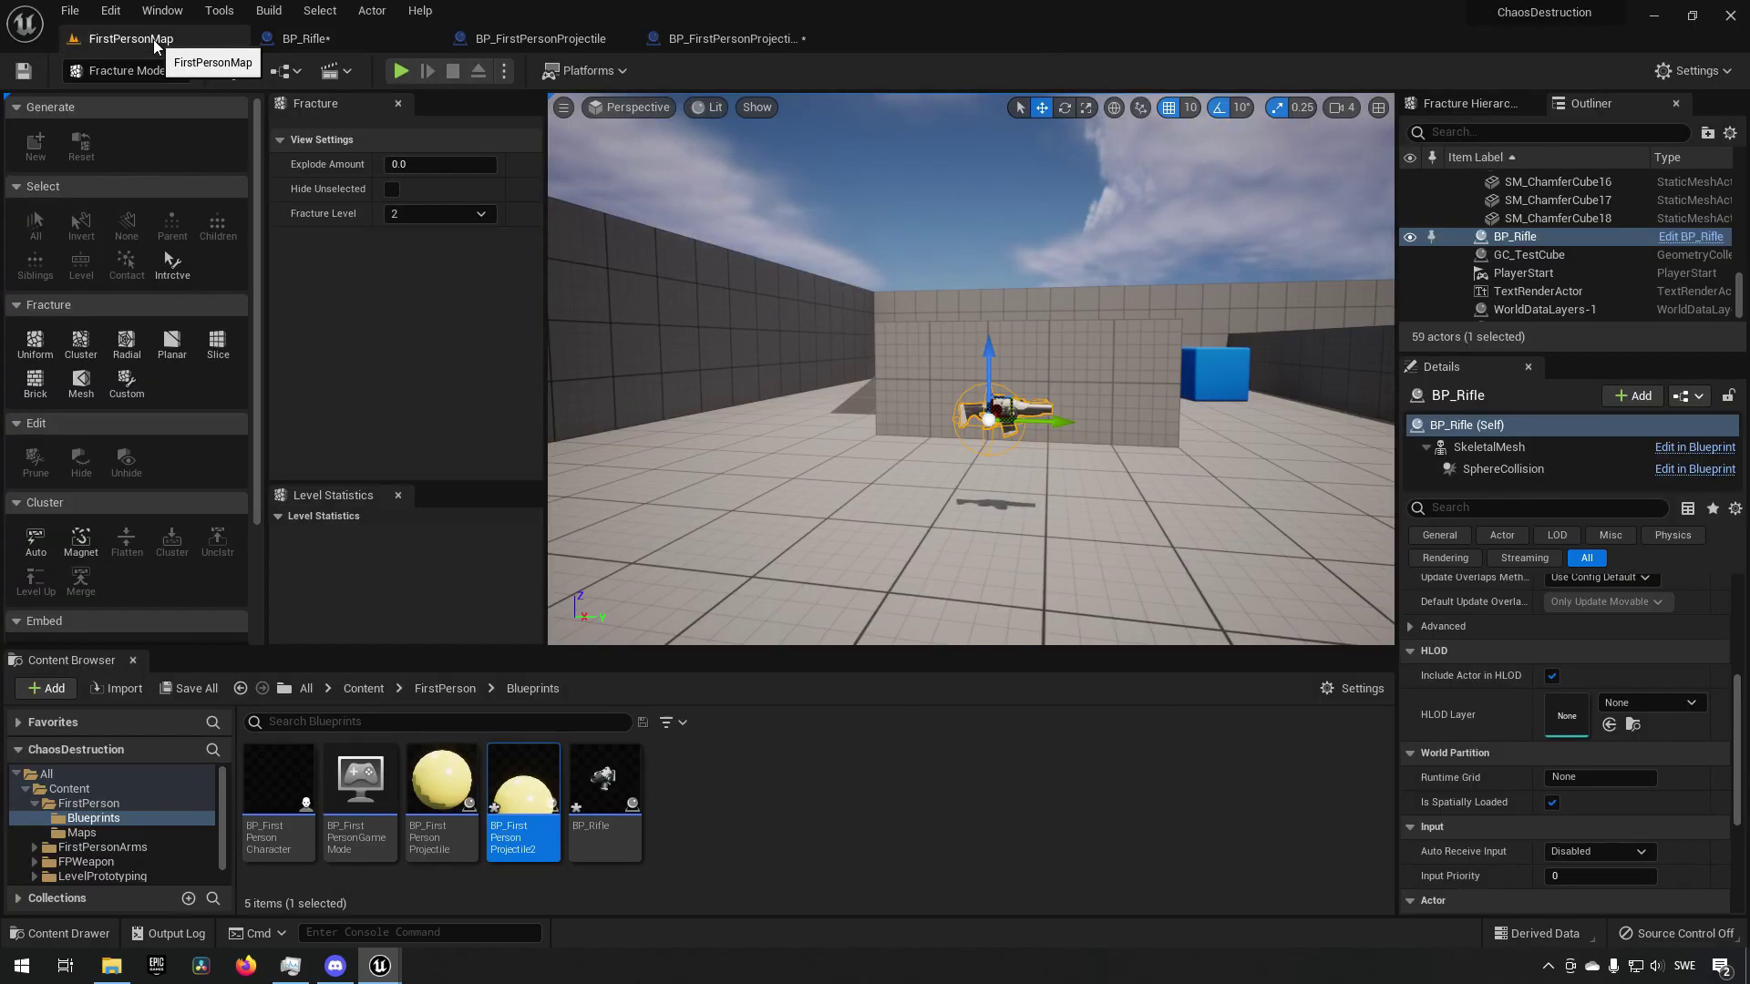
left_click(405, 75)
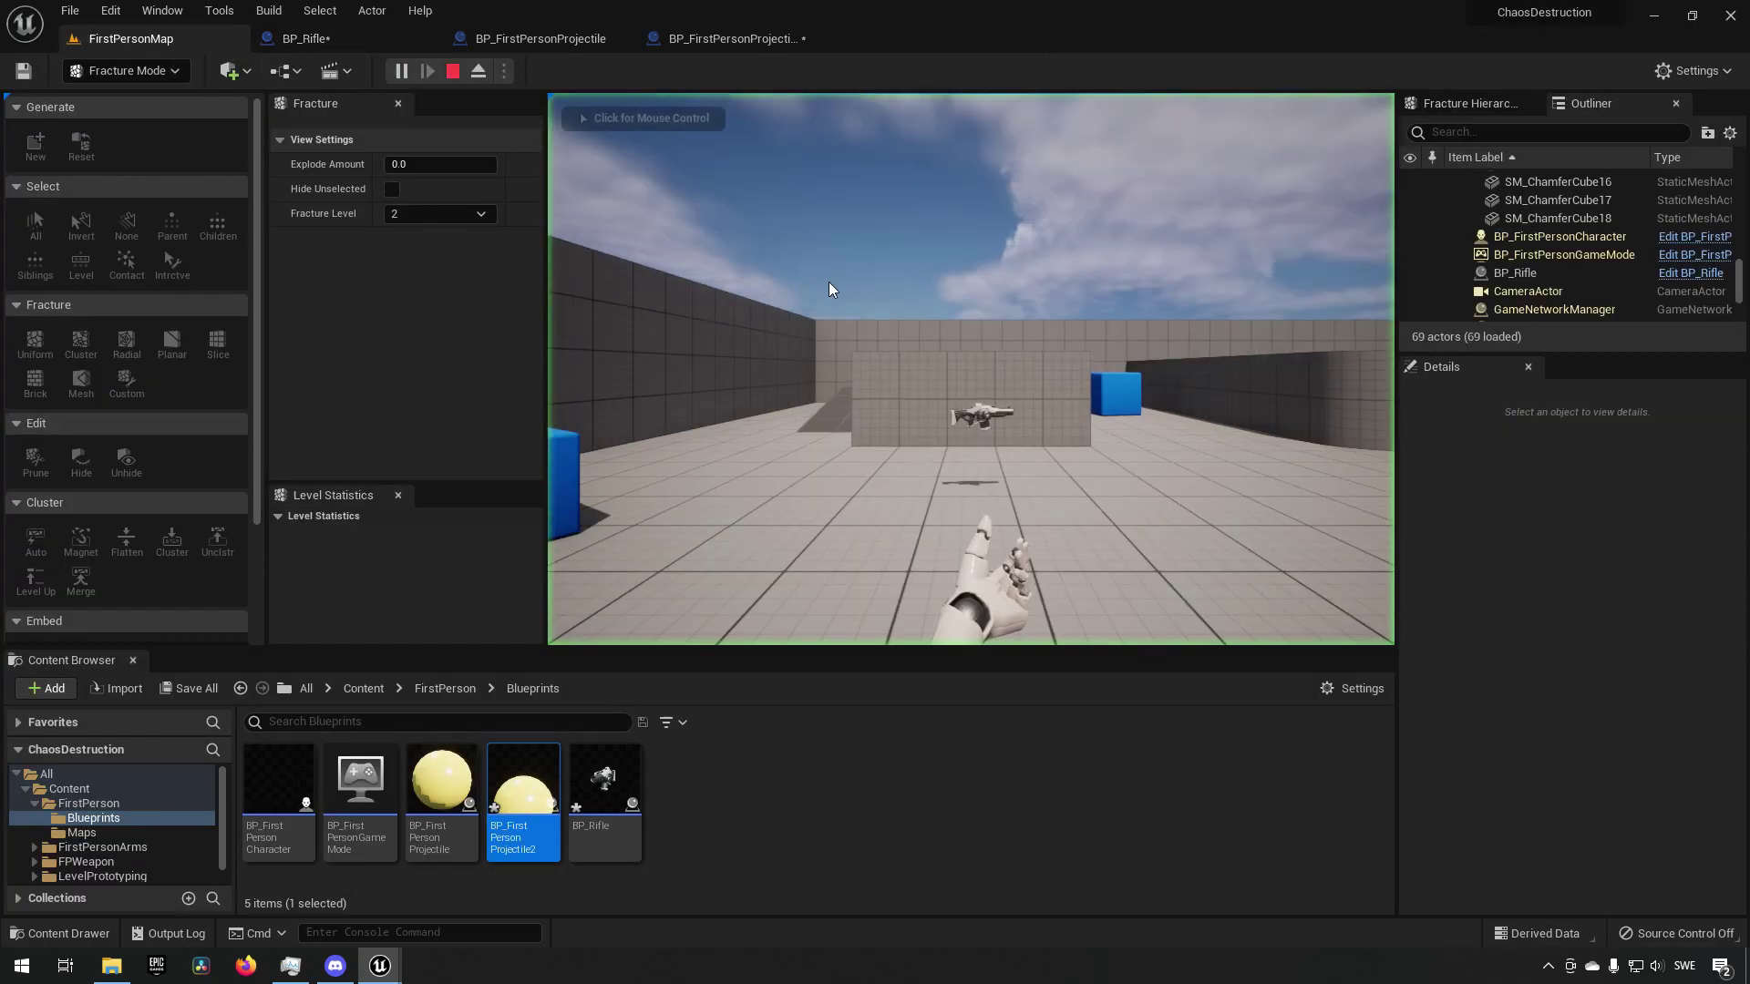
key("w")
left_click(1151, 271)
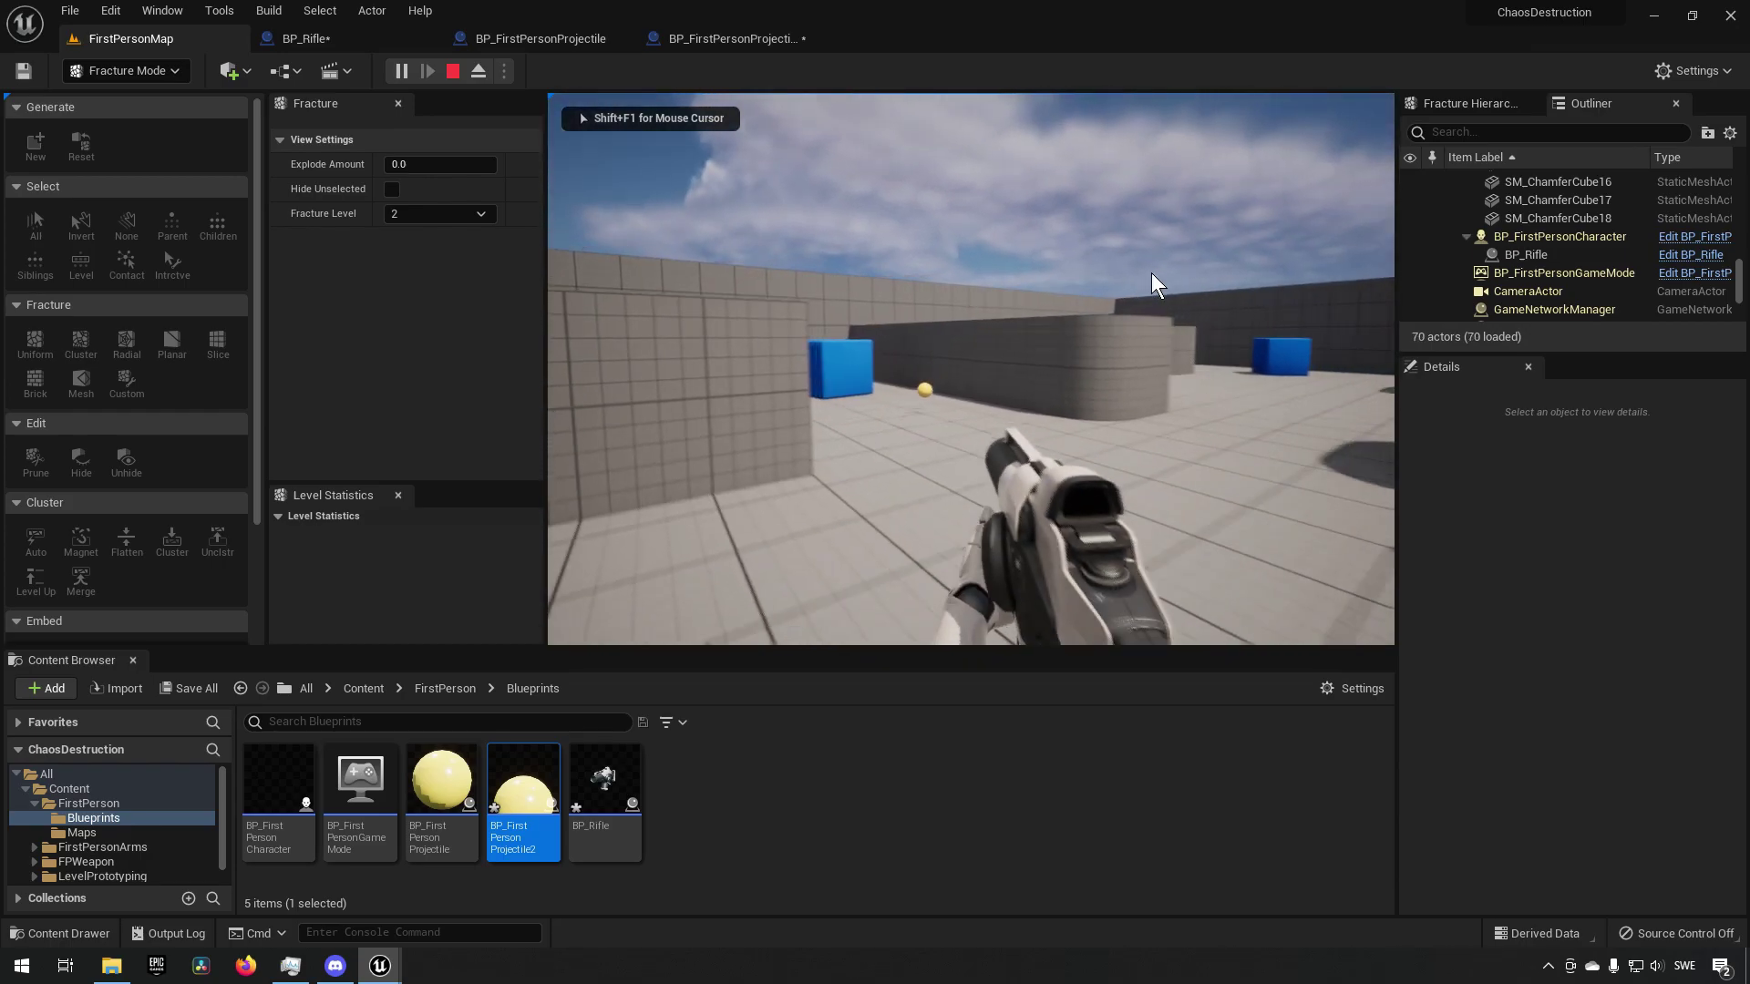
left_click(1136, 281)
left_click(1006, 290)
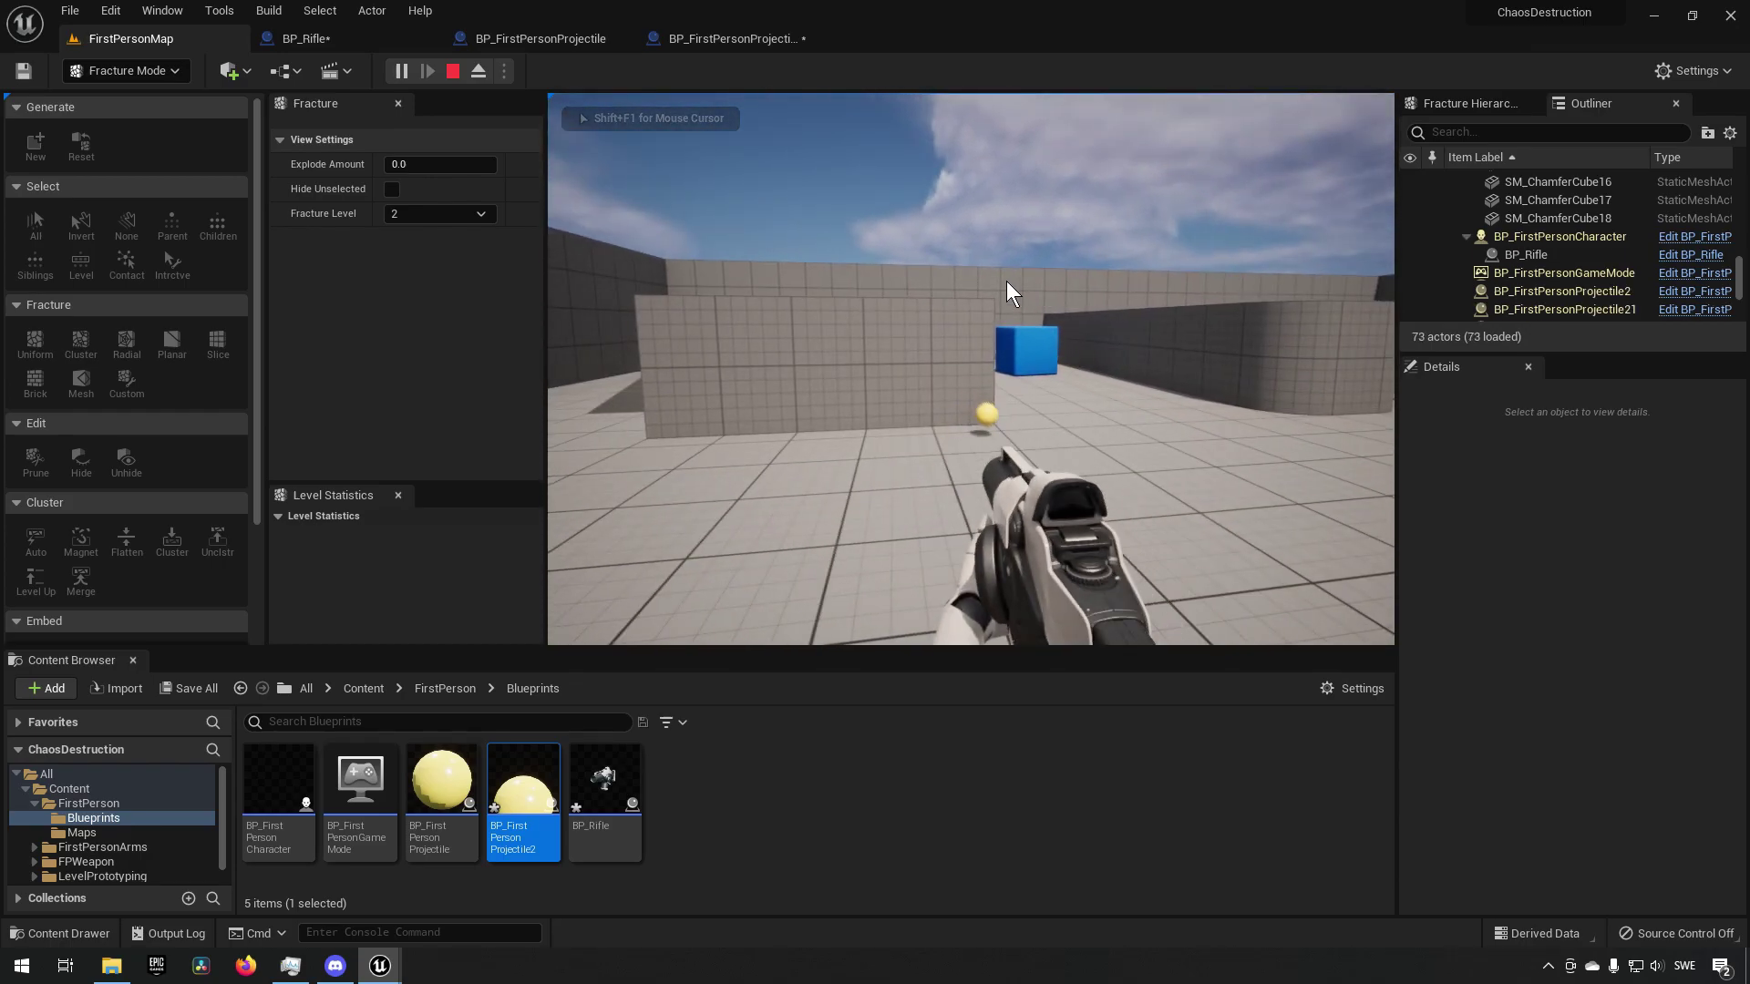
left_click(1006, 290)
left_click(1003, 273)
left_click(972, 261)
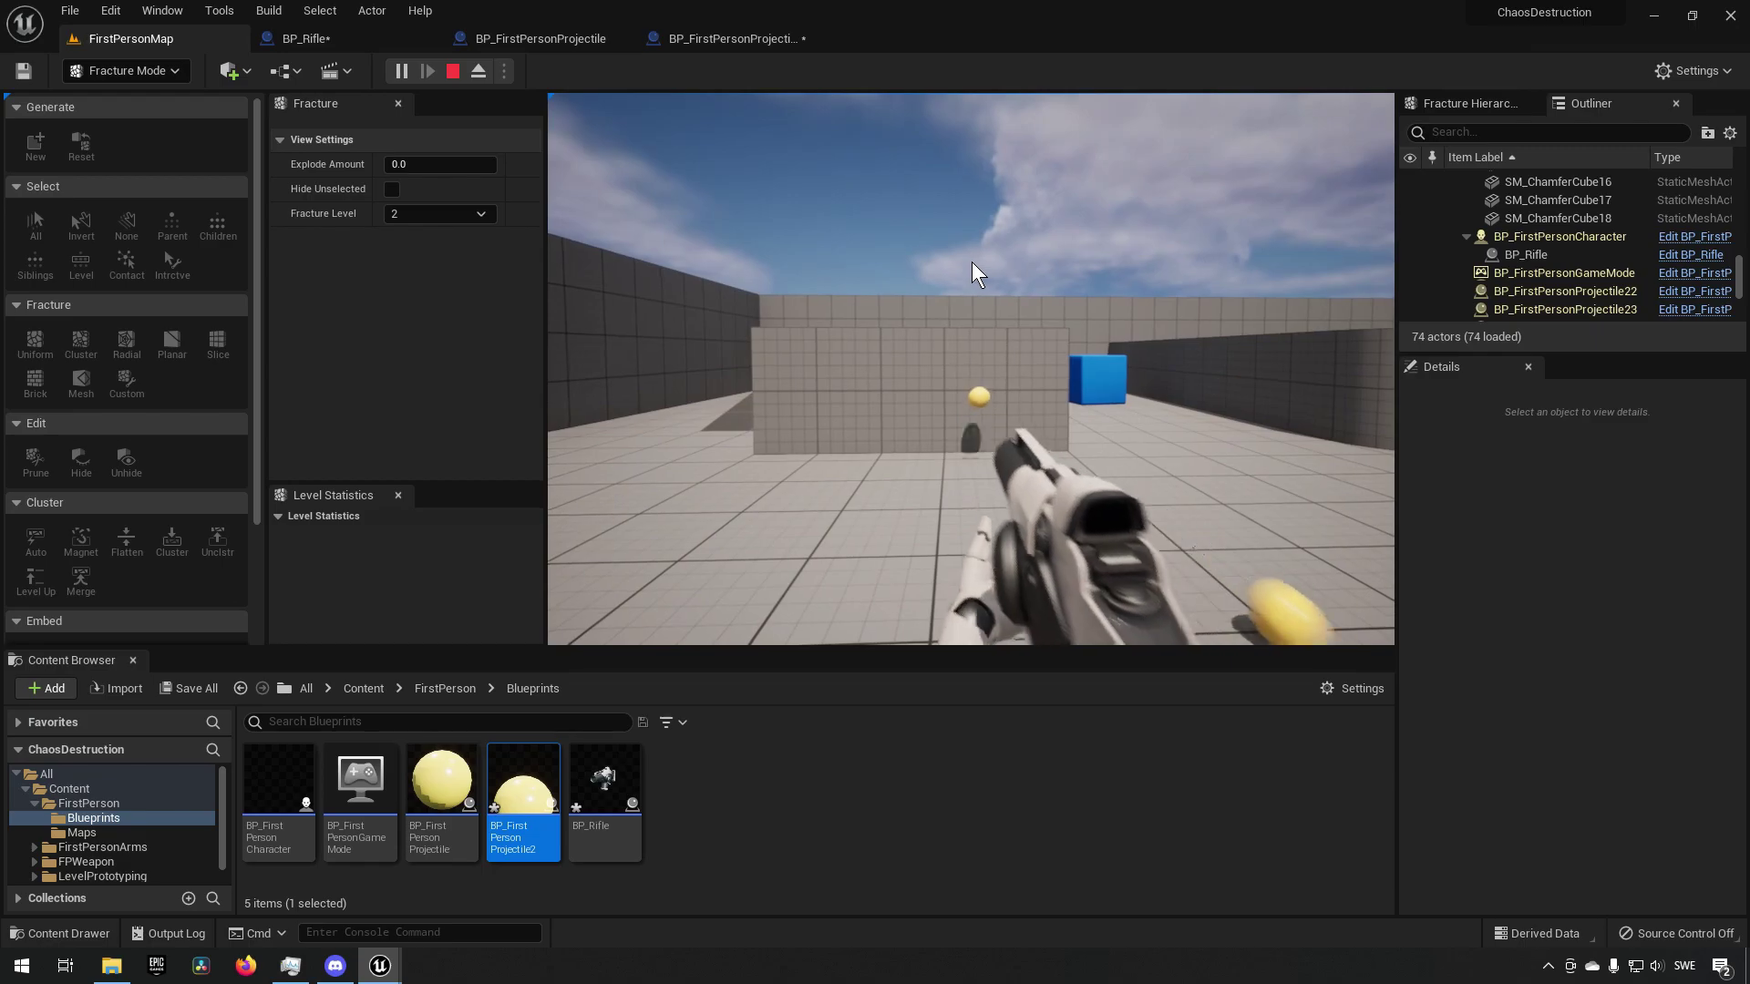
left_click(916, 270)
left_click(893, 268)
left_click(893, 268)
left_click(894, 268)
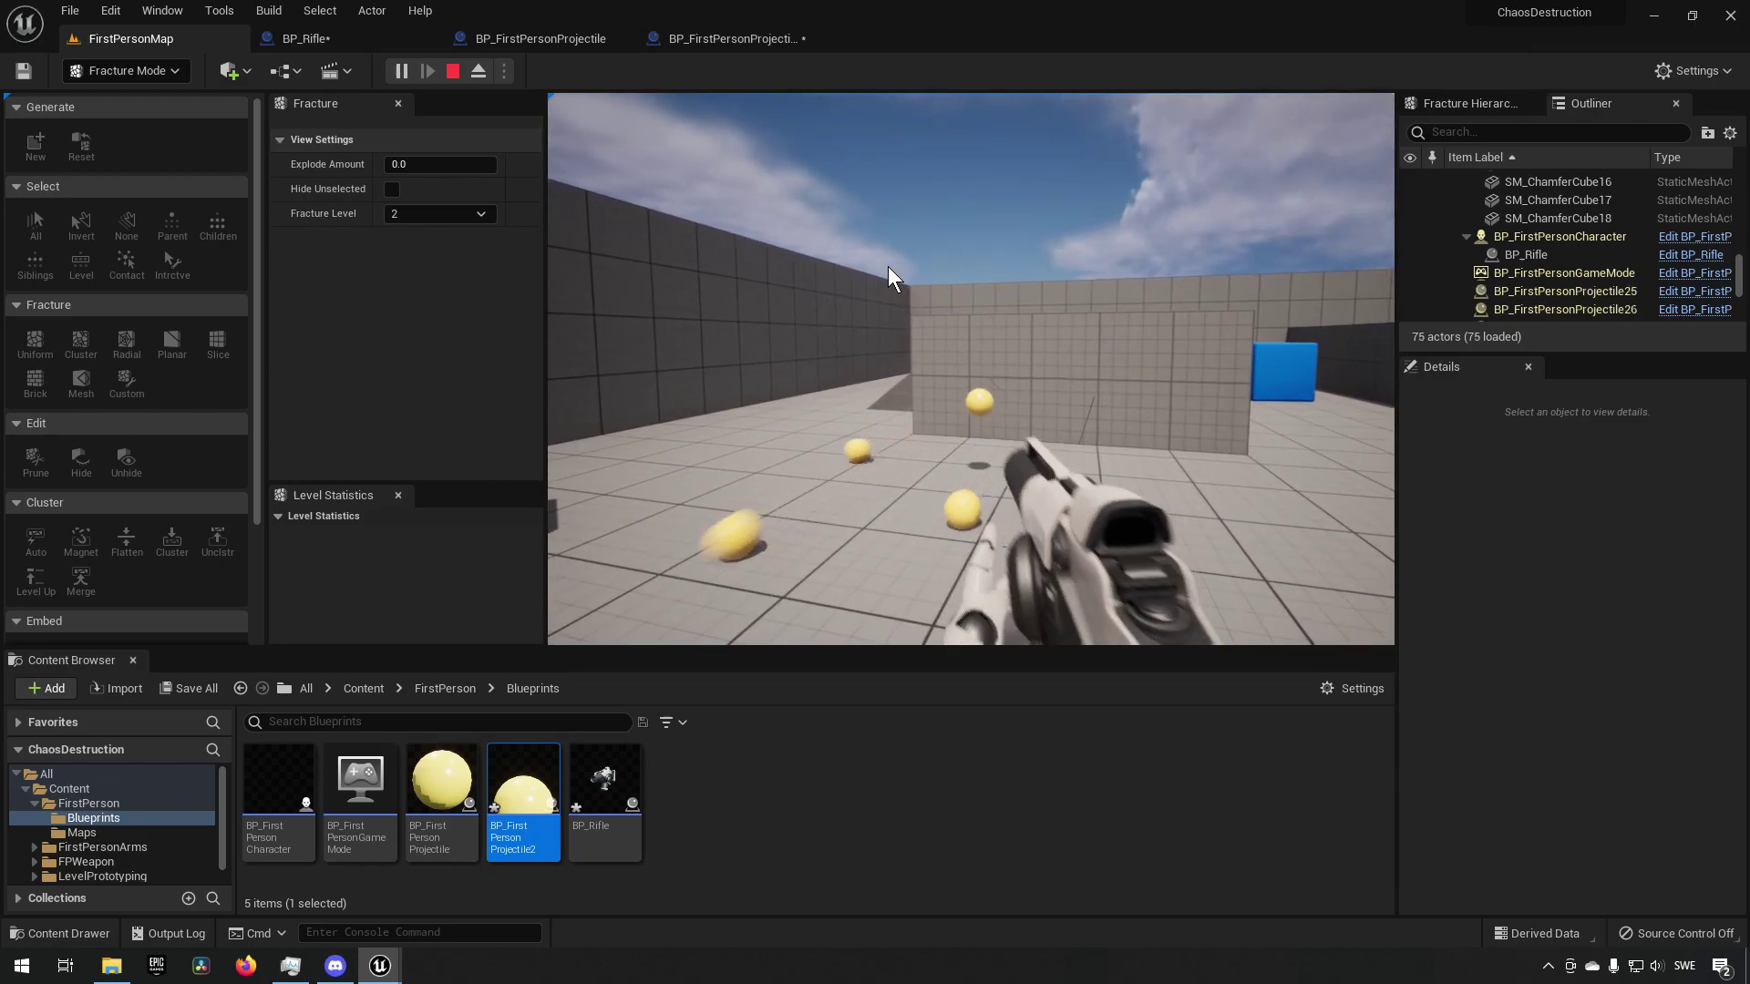
left_click(888, 267)
left_click(893, 264)
key("w")
left_click(895, 272)
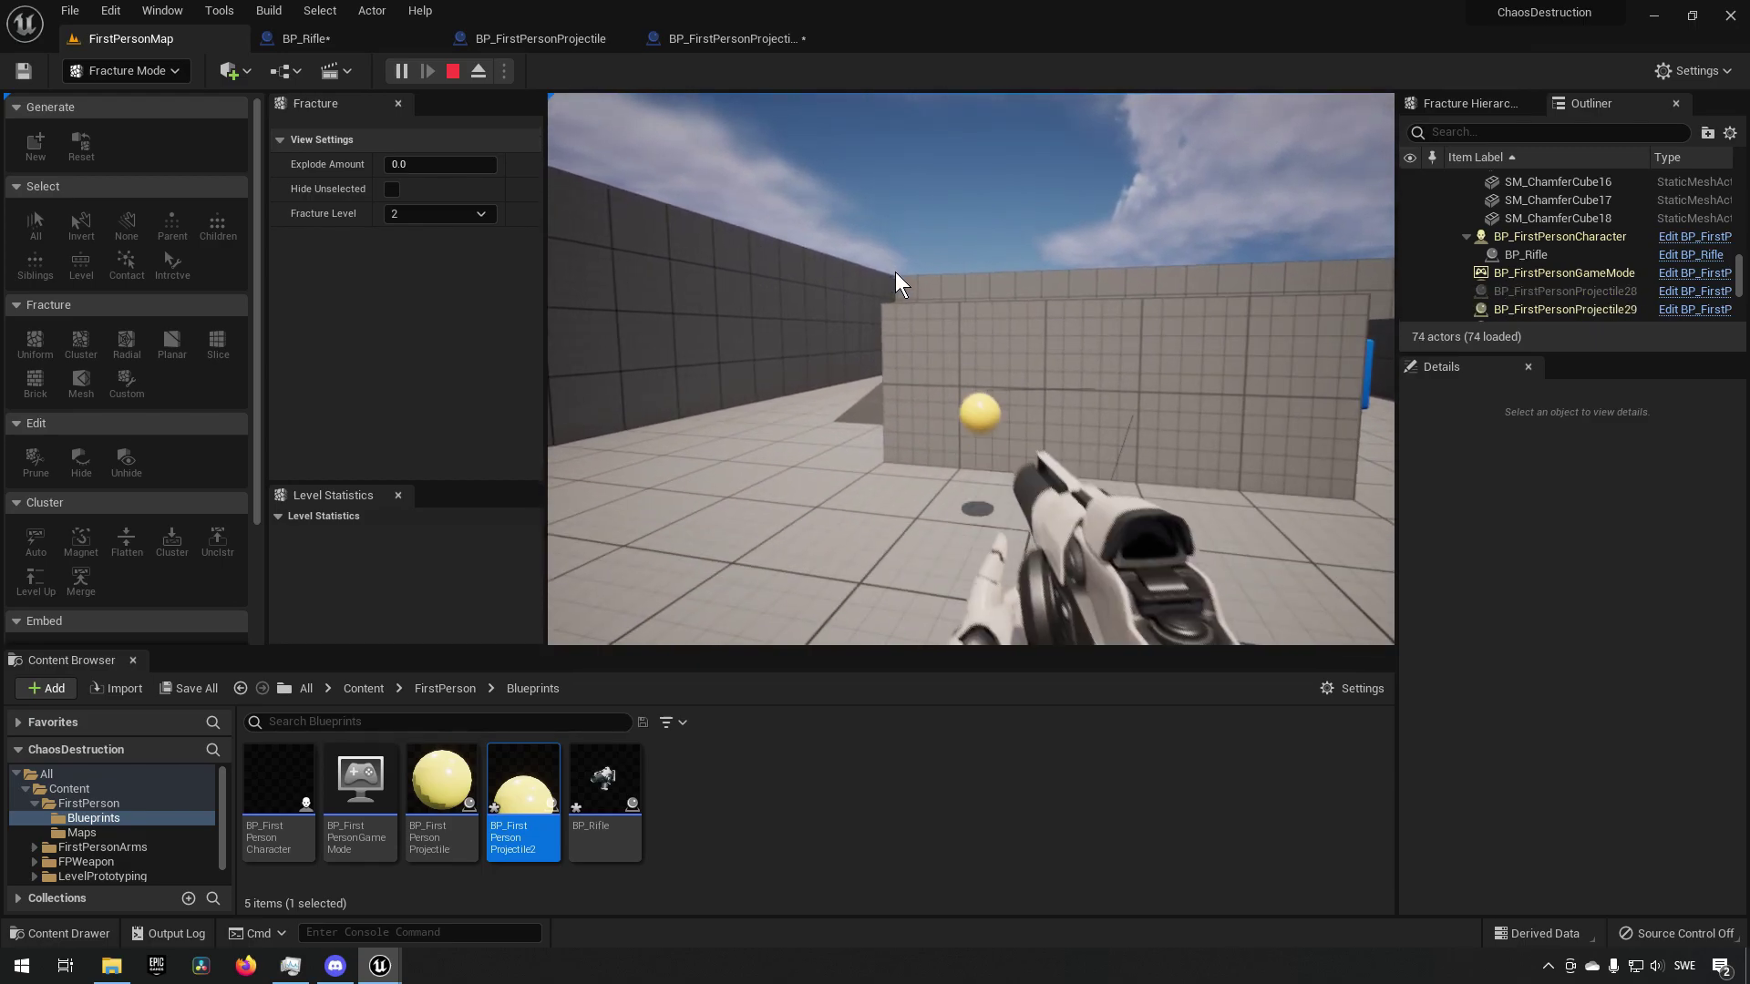
left_click(905, 266)
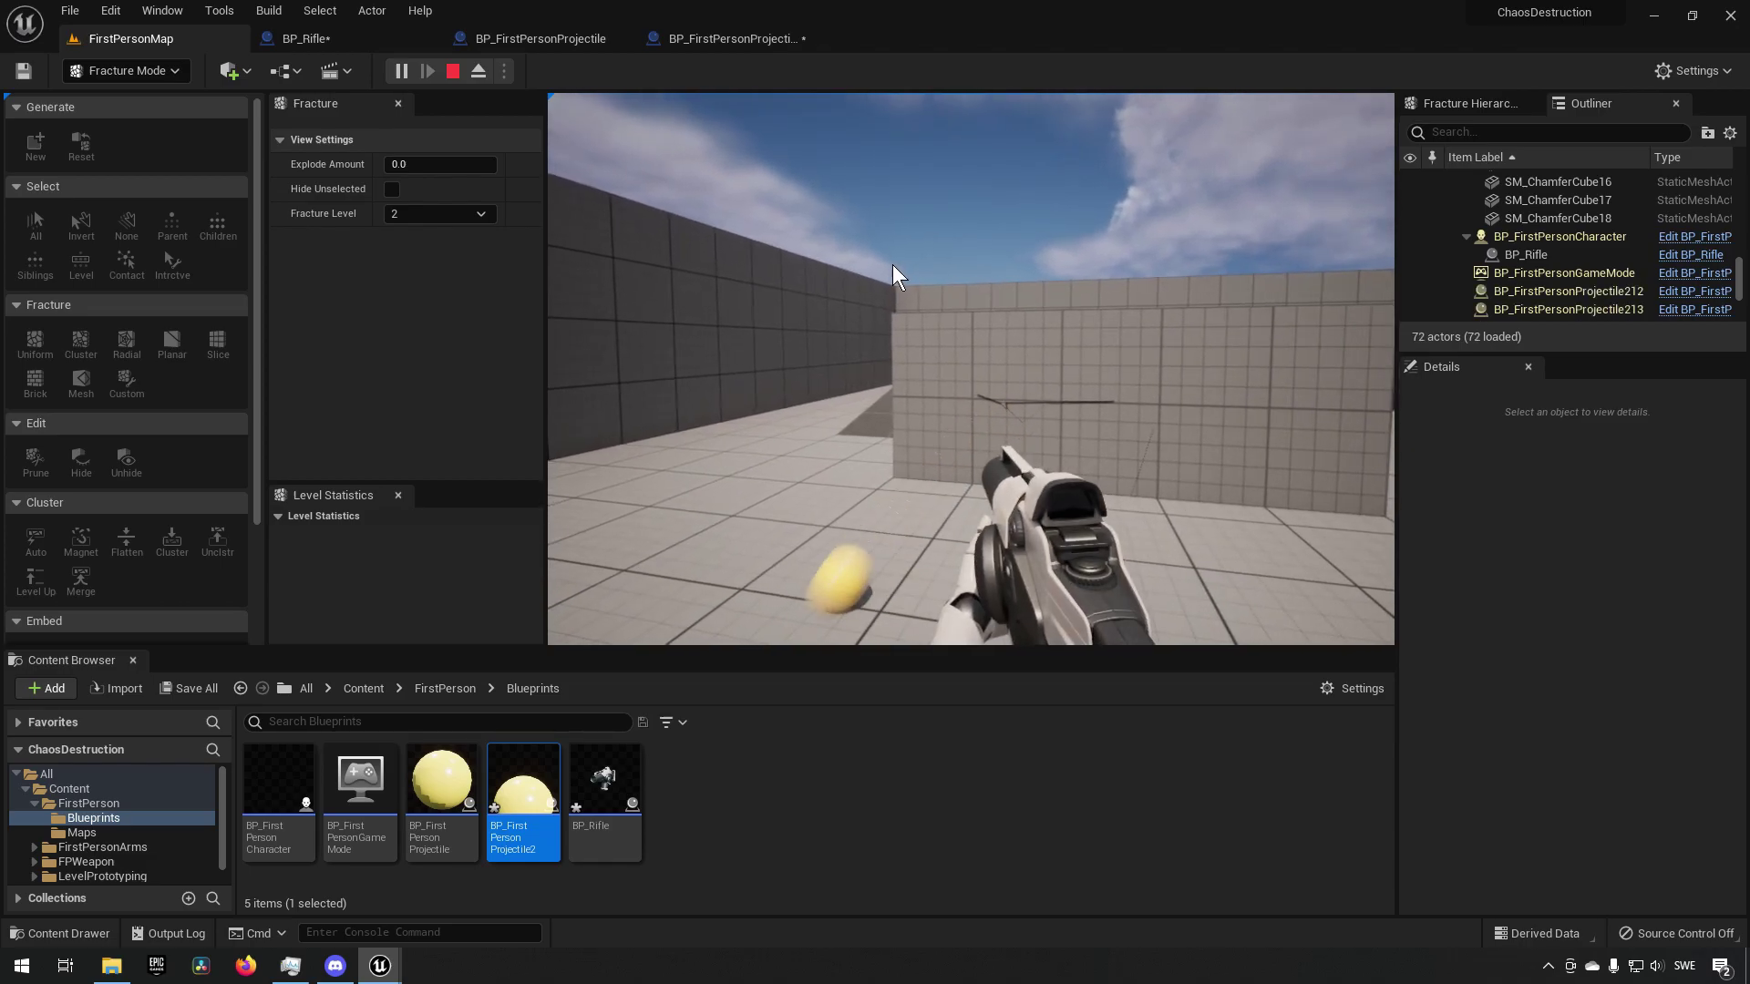
left_click(893, 265)
left_click(887, 268)
key("w")
left_click(875, 315)
left_click(883, 324)
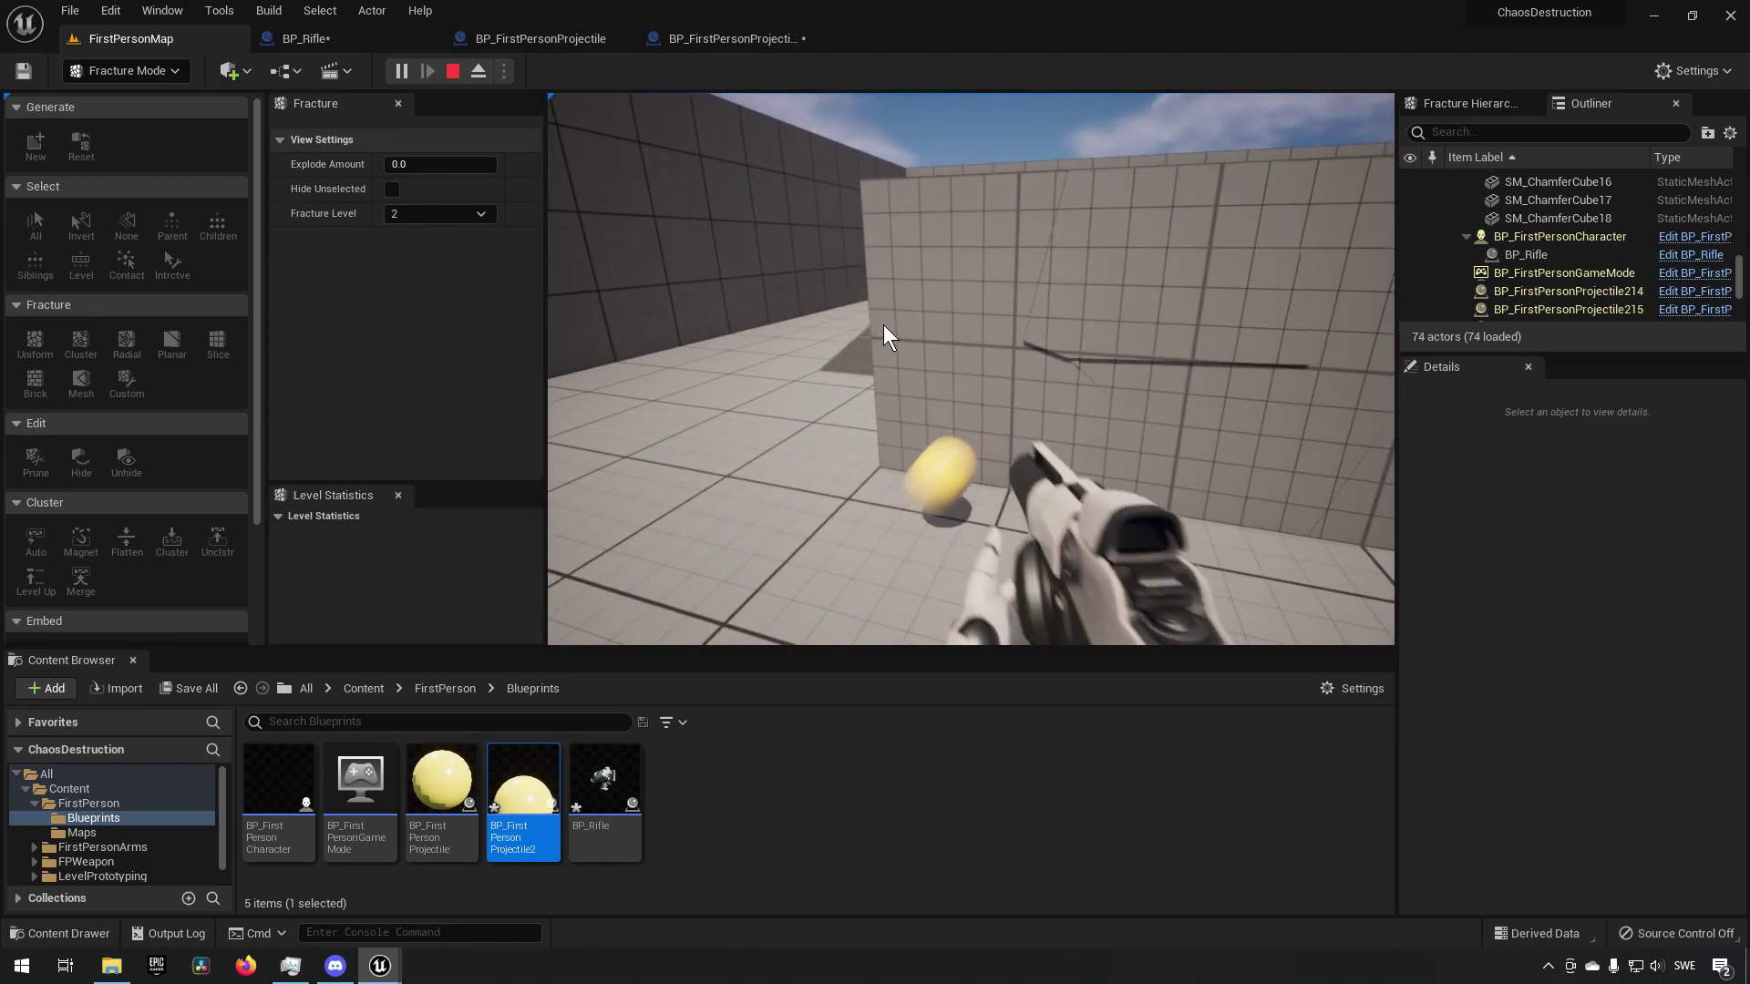
left_click(883, 324)
key("s")
left_click(1121, 271)
left_click(1123, 272)
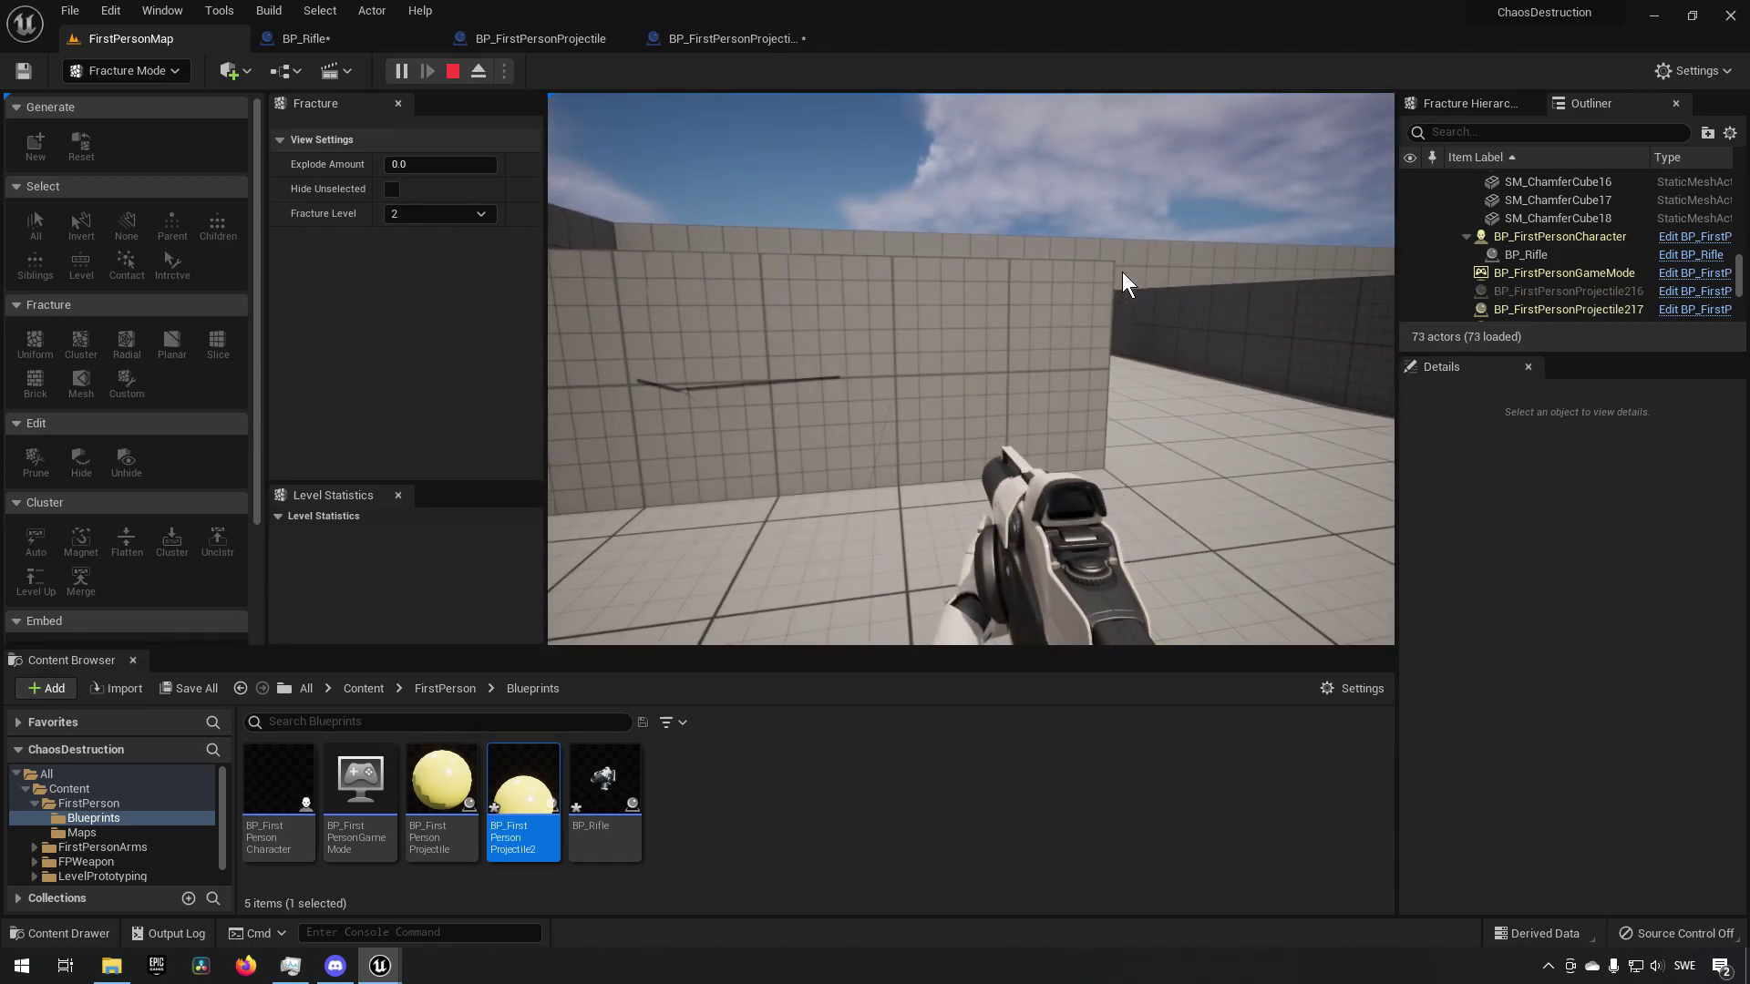
left_click(1145, 259)
left_click(1146, 249)
left_click(1146, 249)
key("w")
left_click(1143, 247)
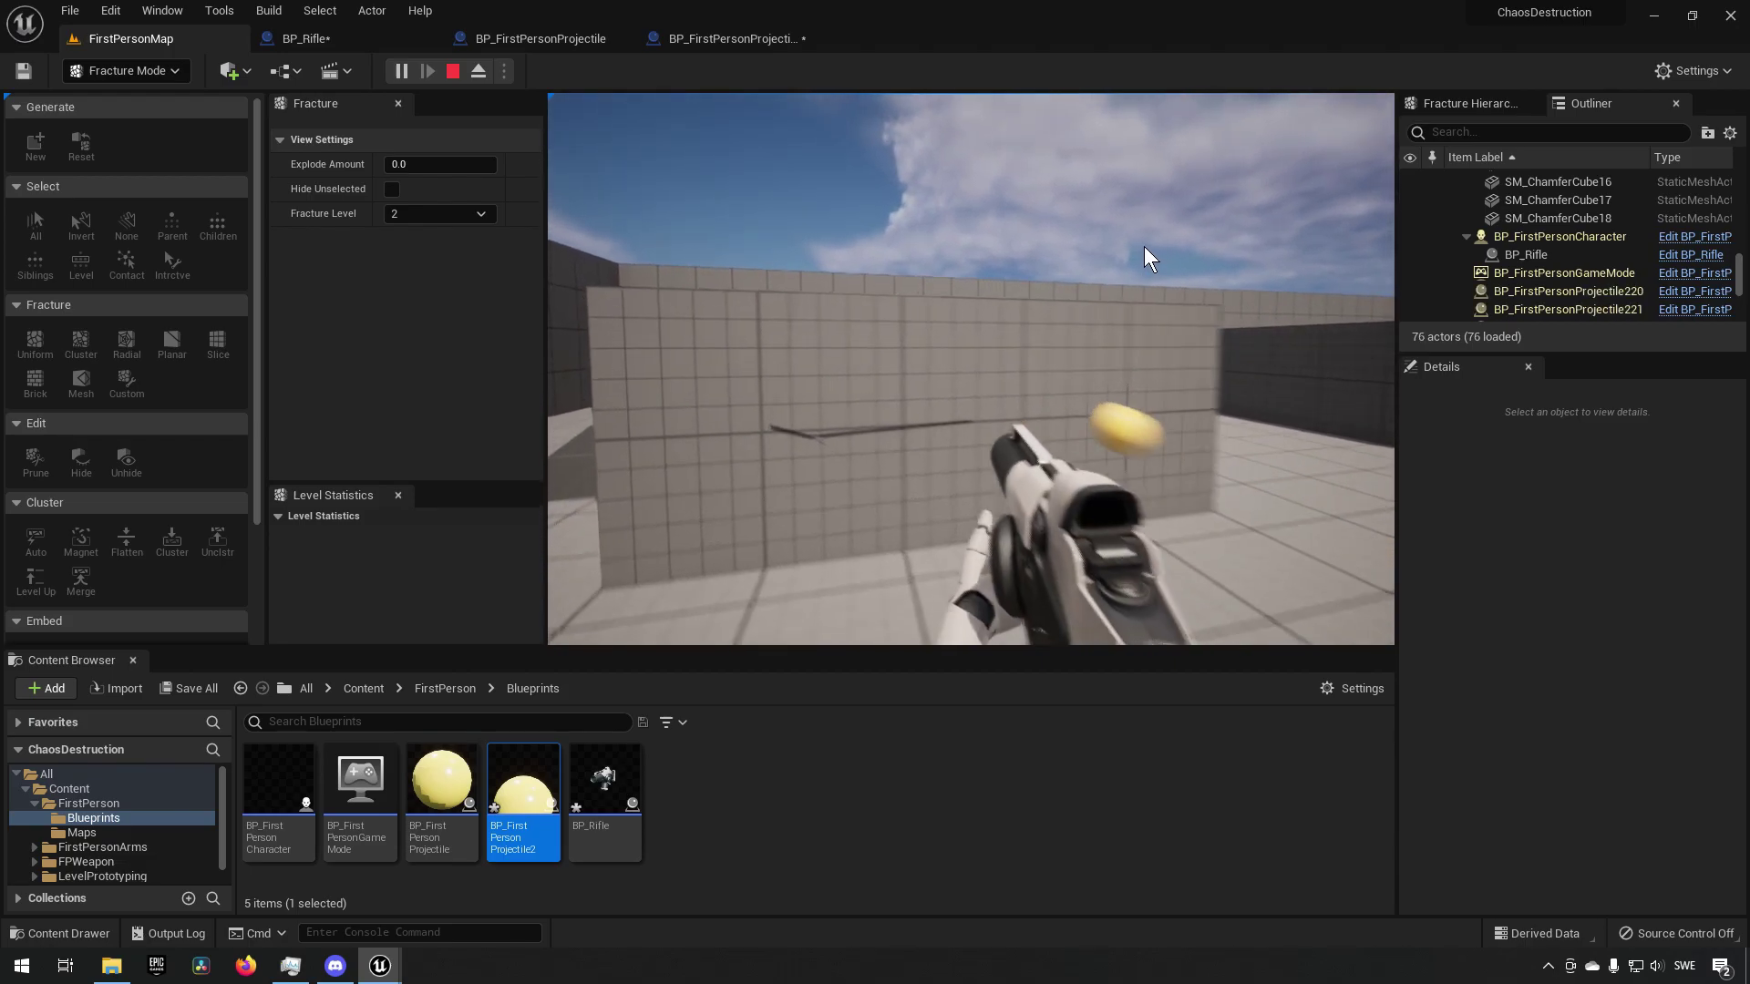
left_click(1150, 266)
key("s")
left_click(1091, 270)
left_click(1048, 268)
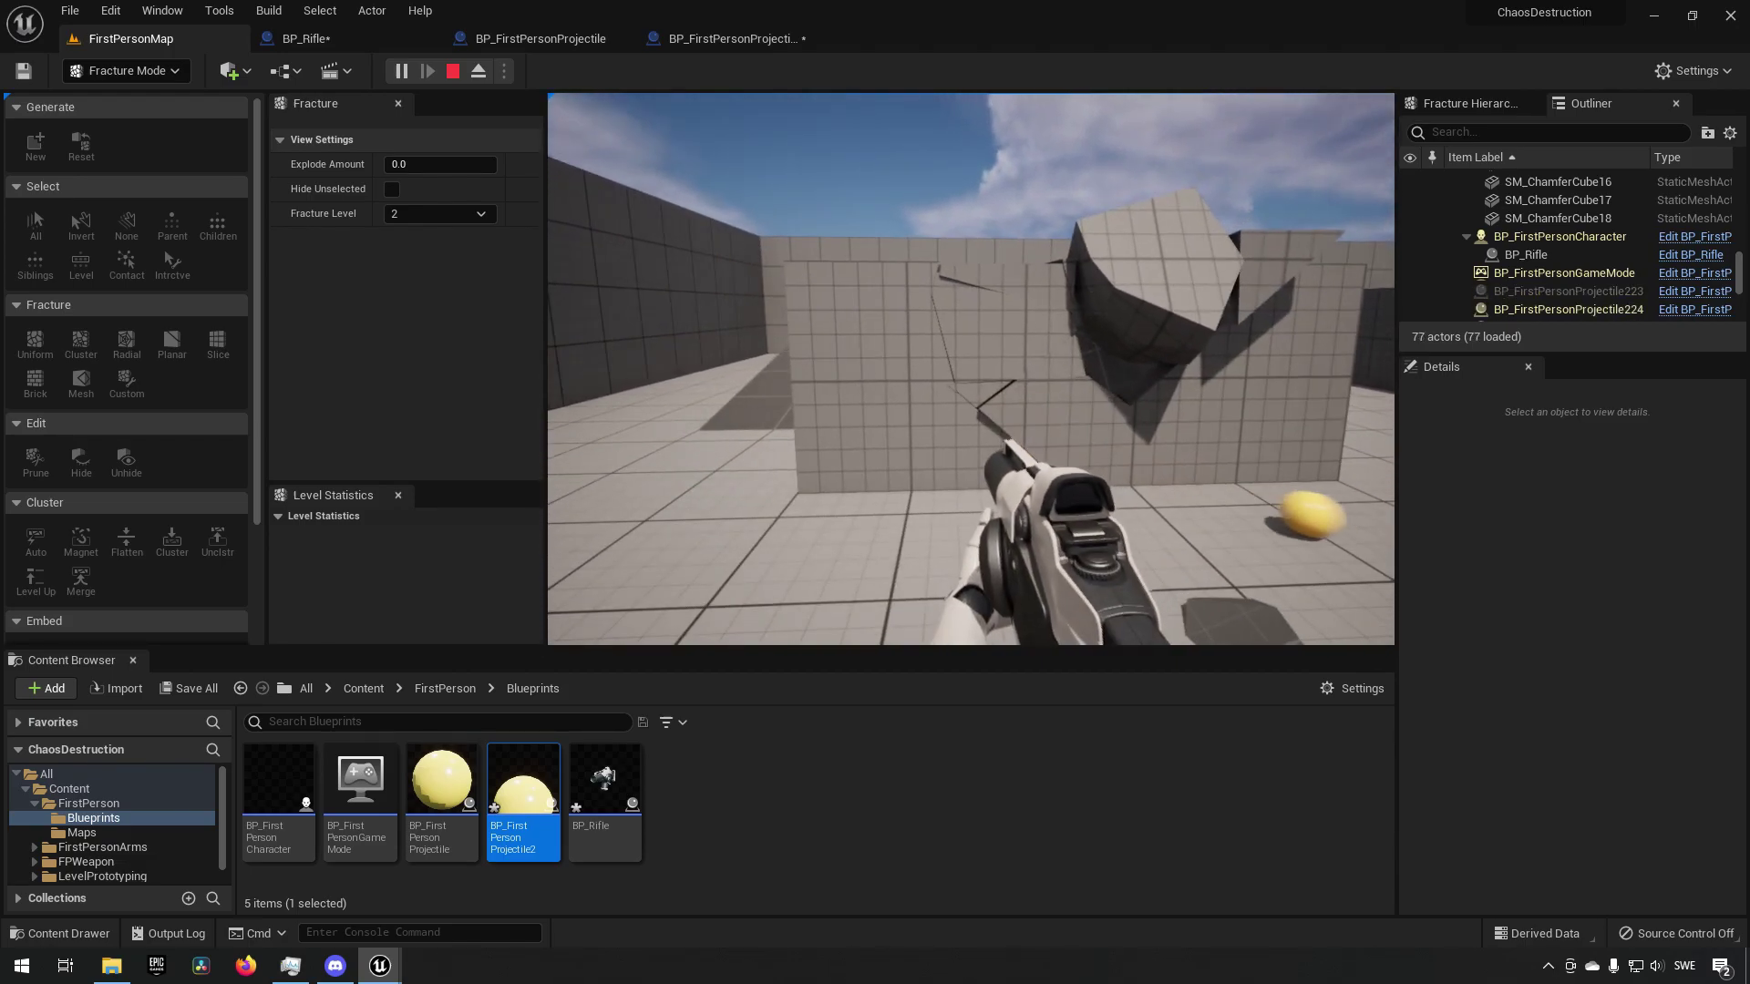
left_click(1012, 267)
left_click(1004, 266)
left_click(1008, 270)
key("s")
left_click(1025, 270)
left_click(1042, 270)
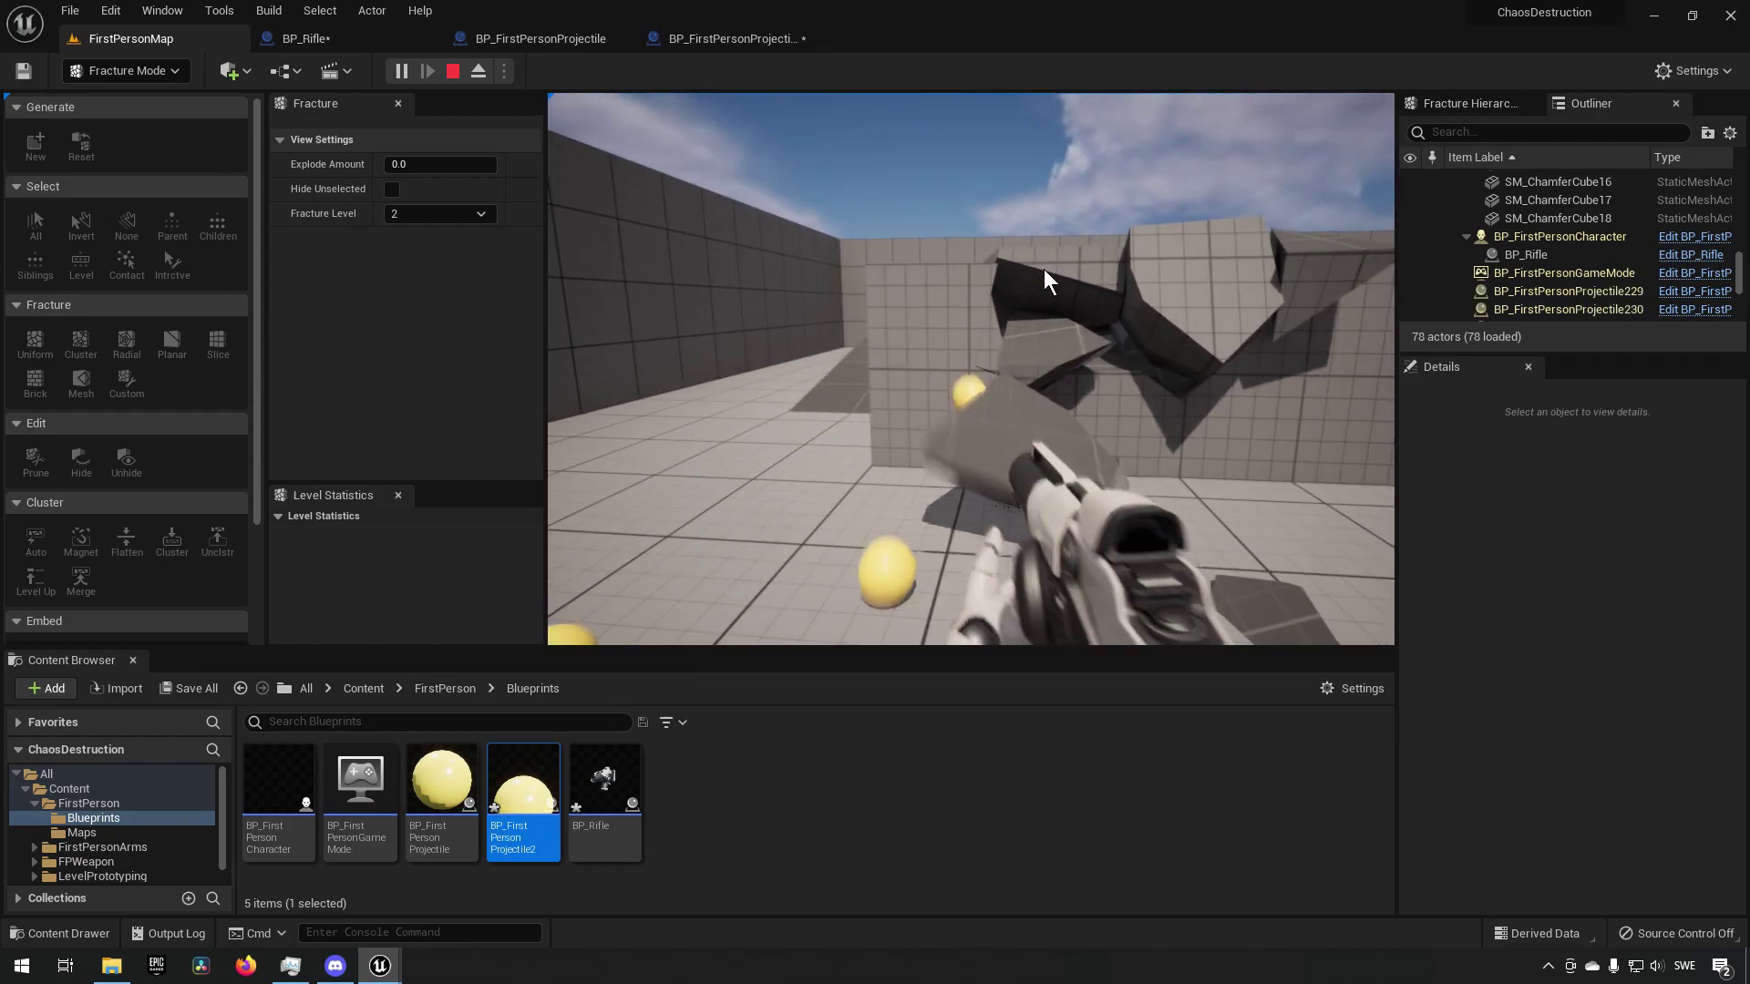
left_click(1048, 270)
left_click(1048, 270)
key("w")
left_click(1092, 262)
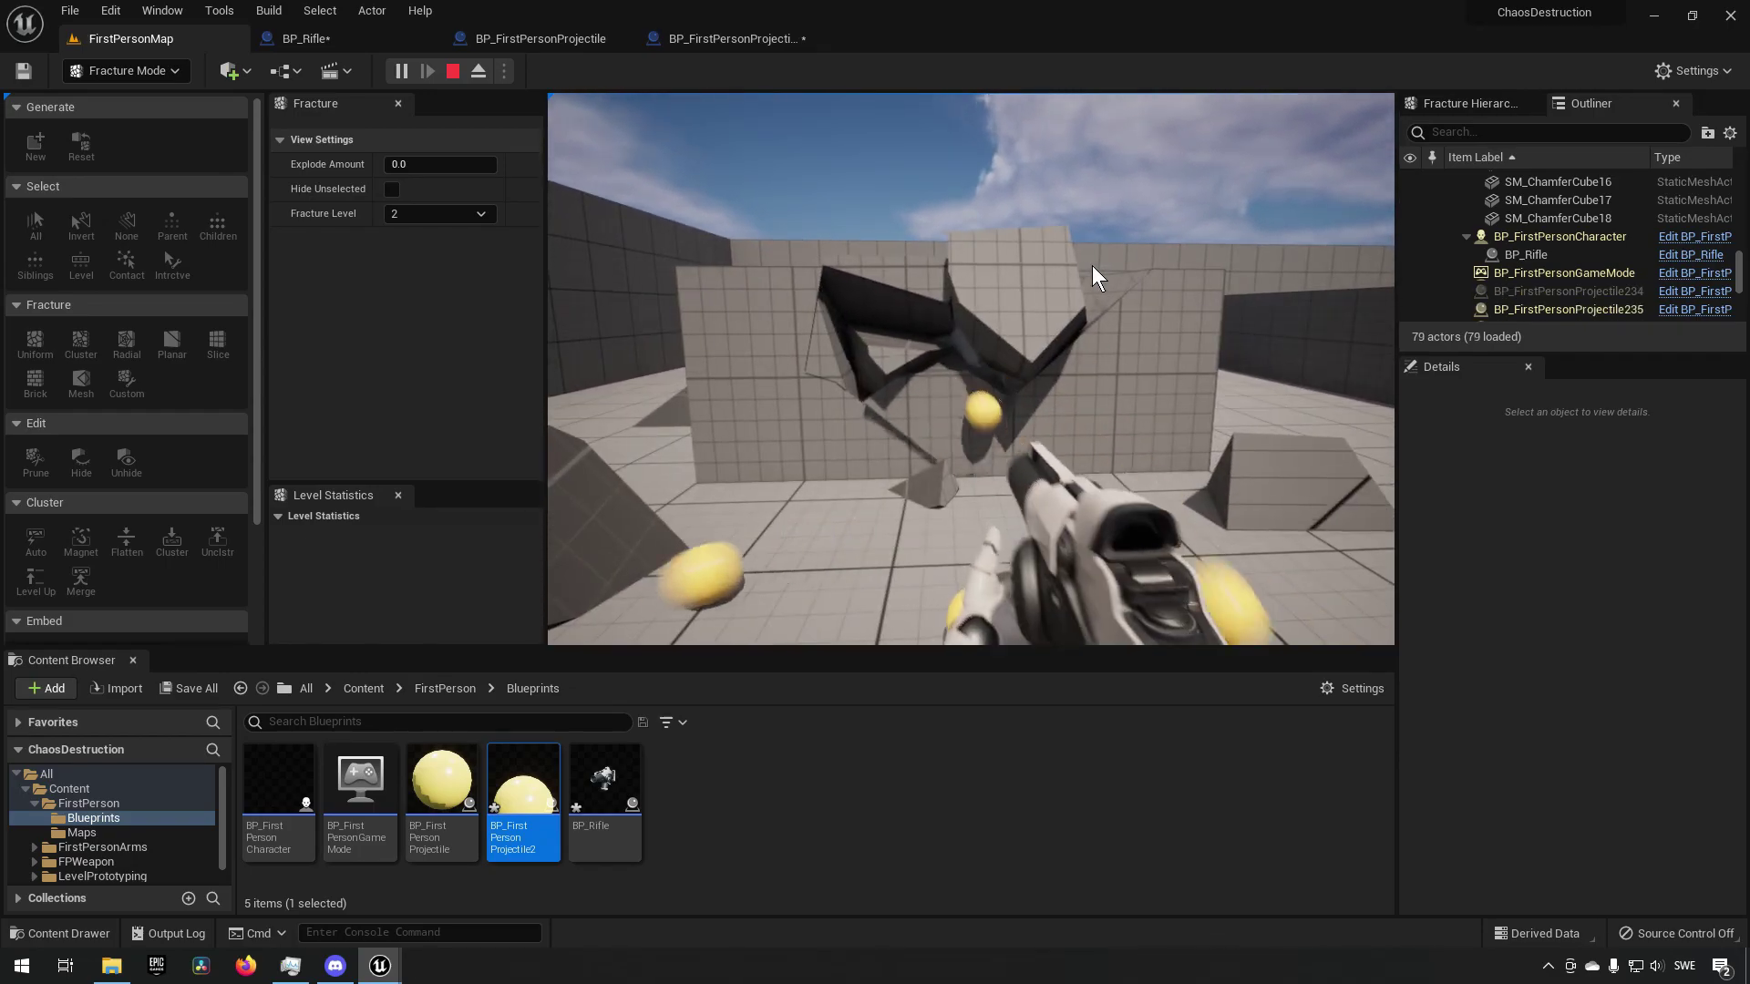
key("s")
key("Escape")
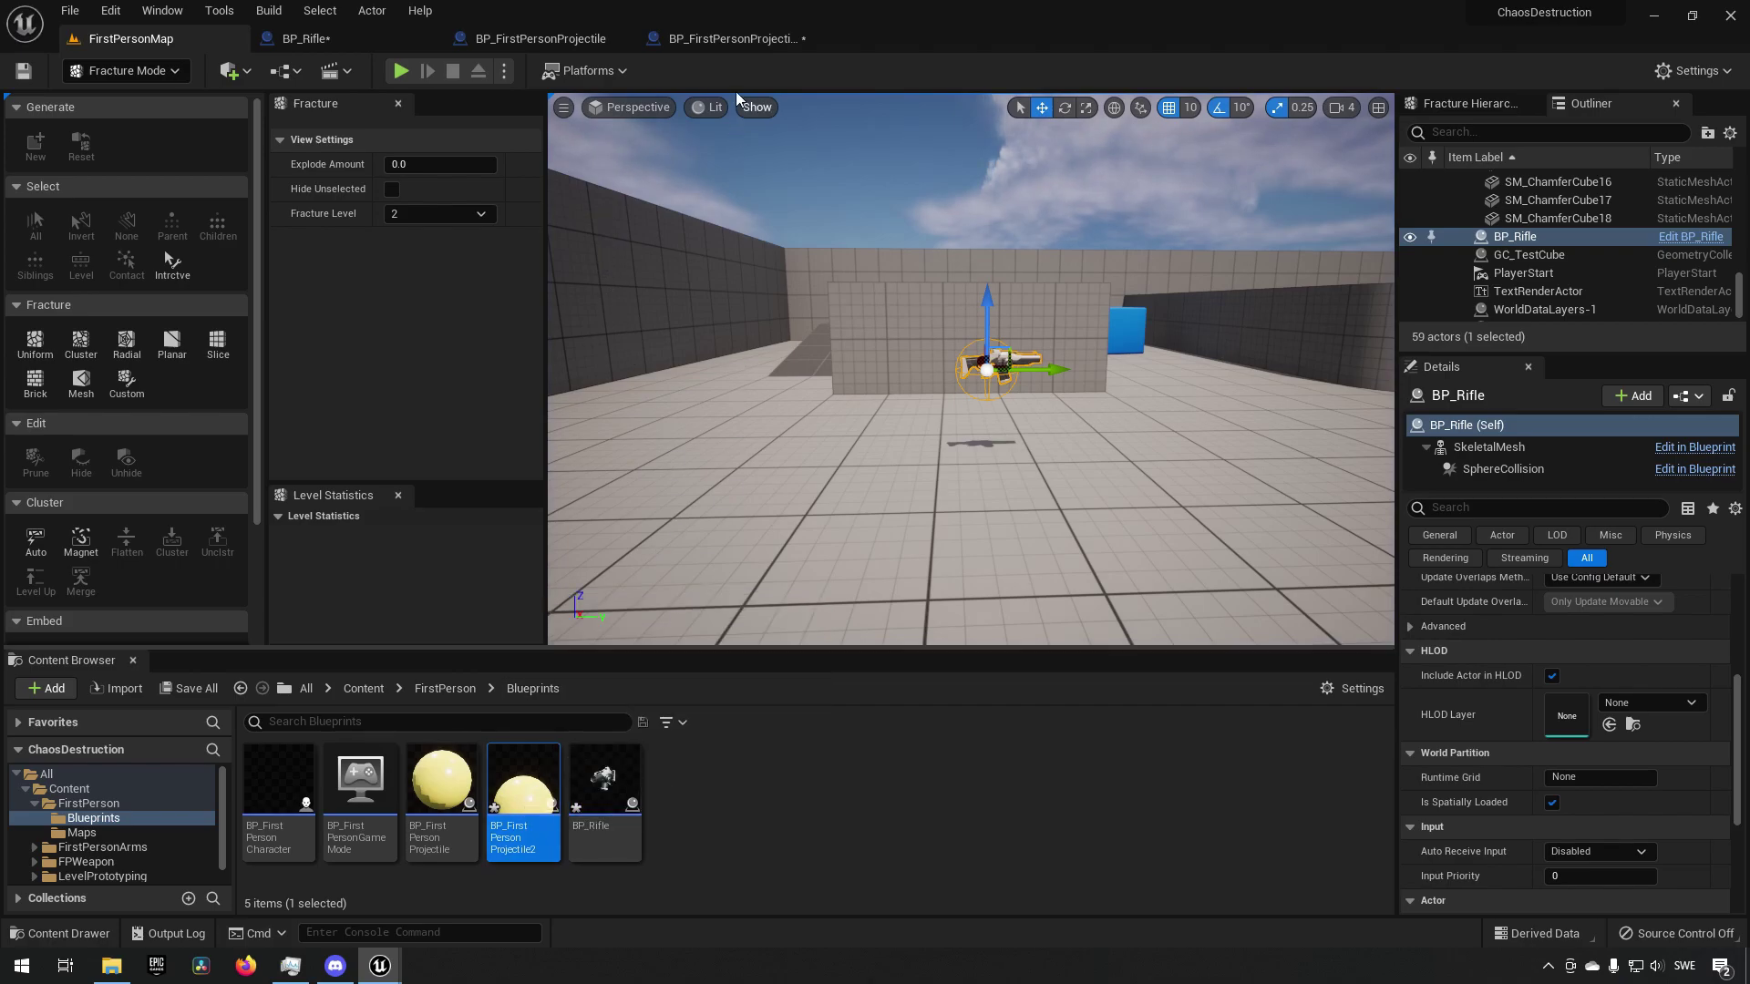
- Set the mass of the Sphere component in BP_FirstPersonProjectile2 to 500 kg
left_click(740, 40)
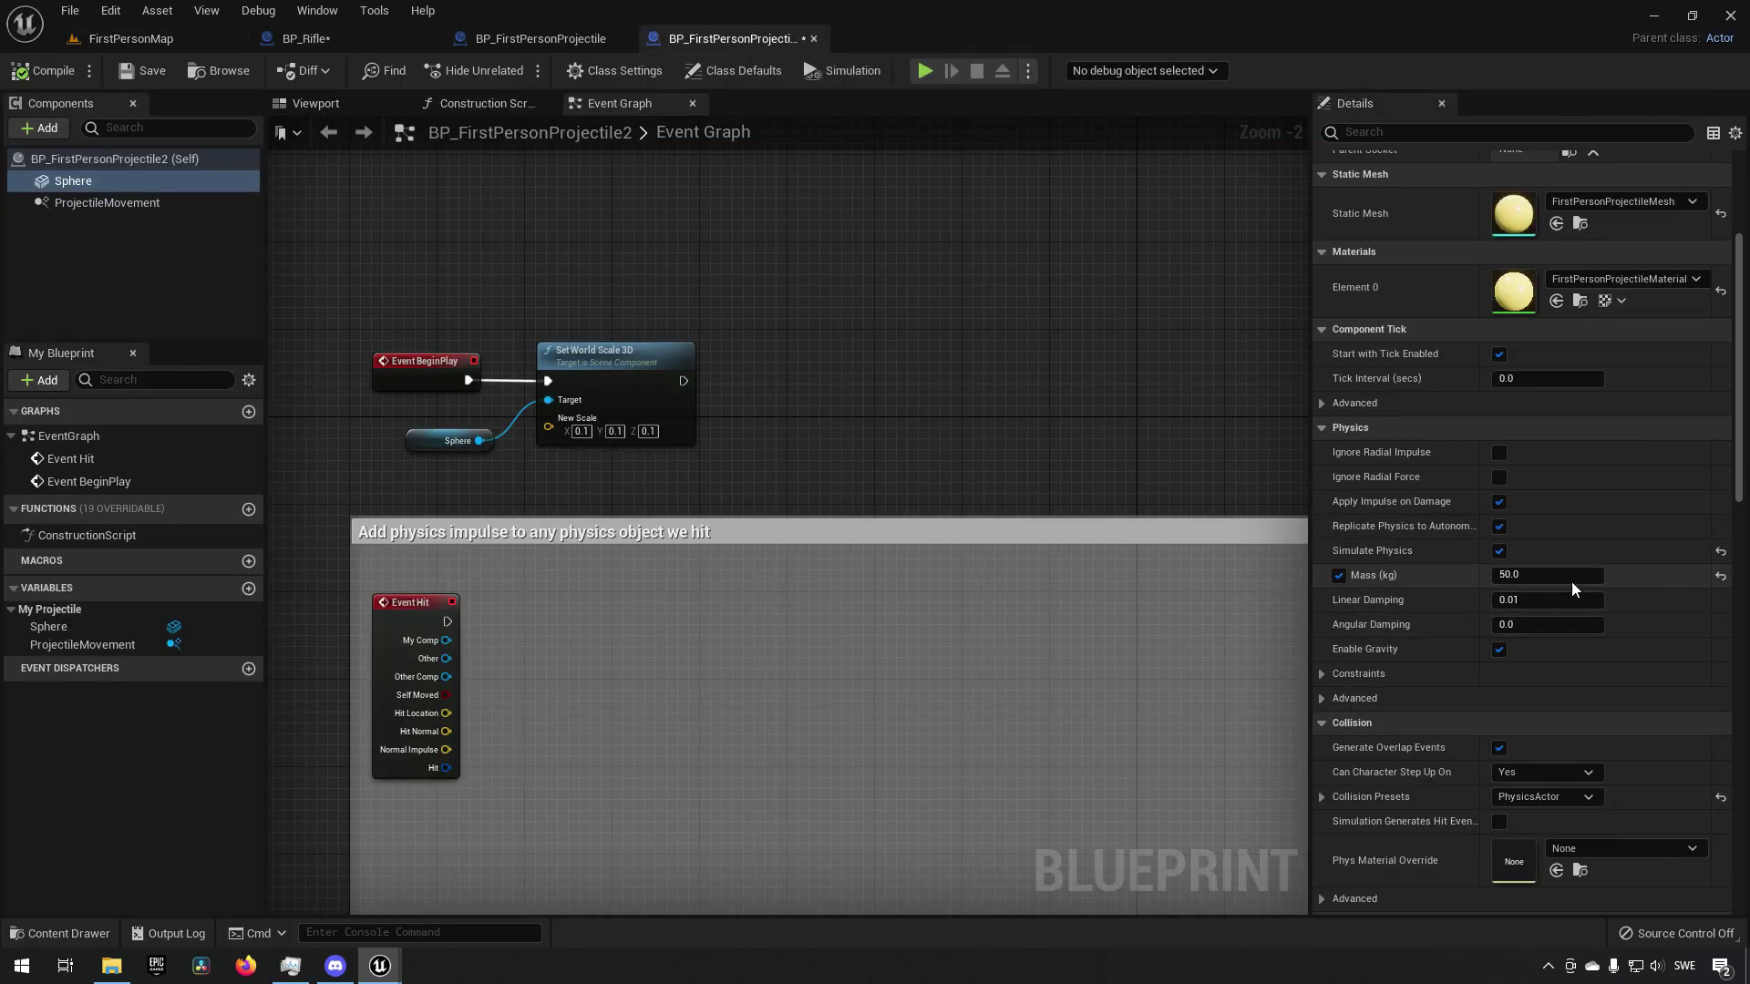
left_click(1547, 576)
type("500")
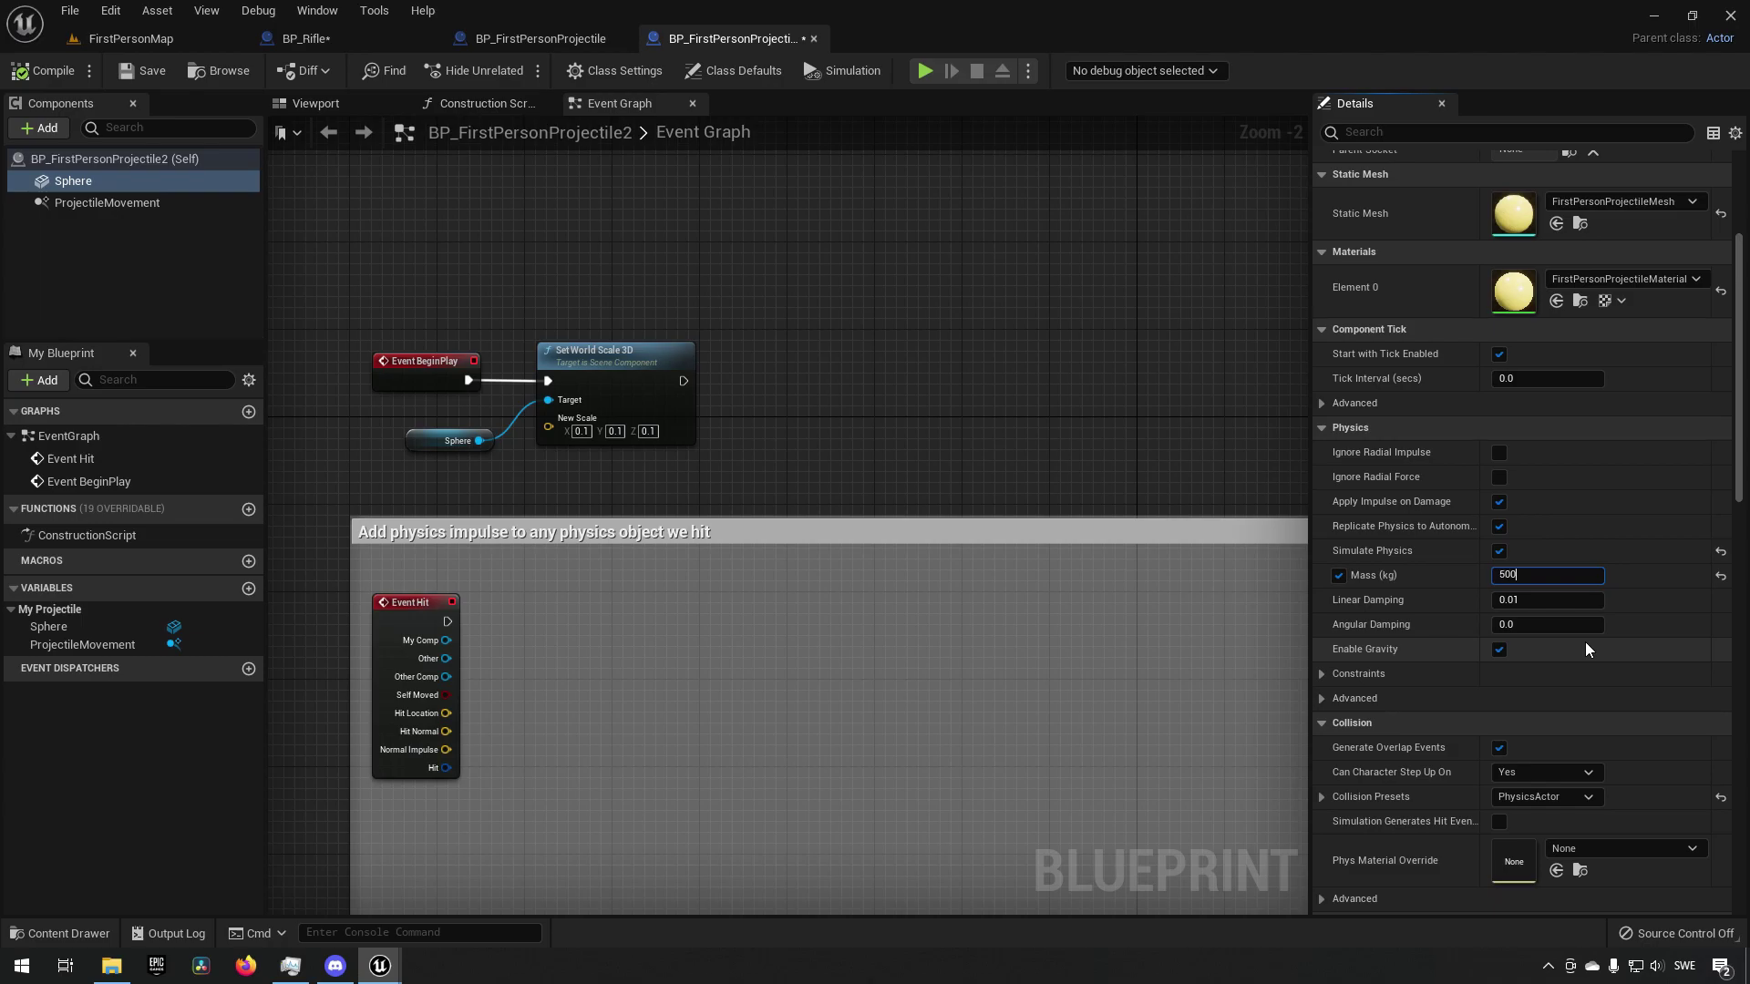
key("Return")
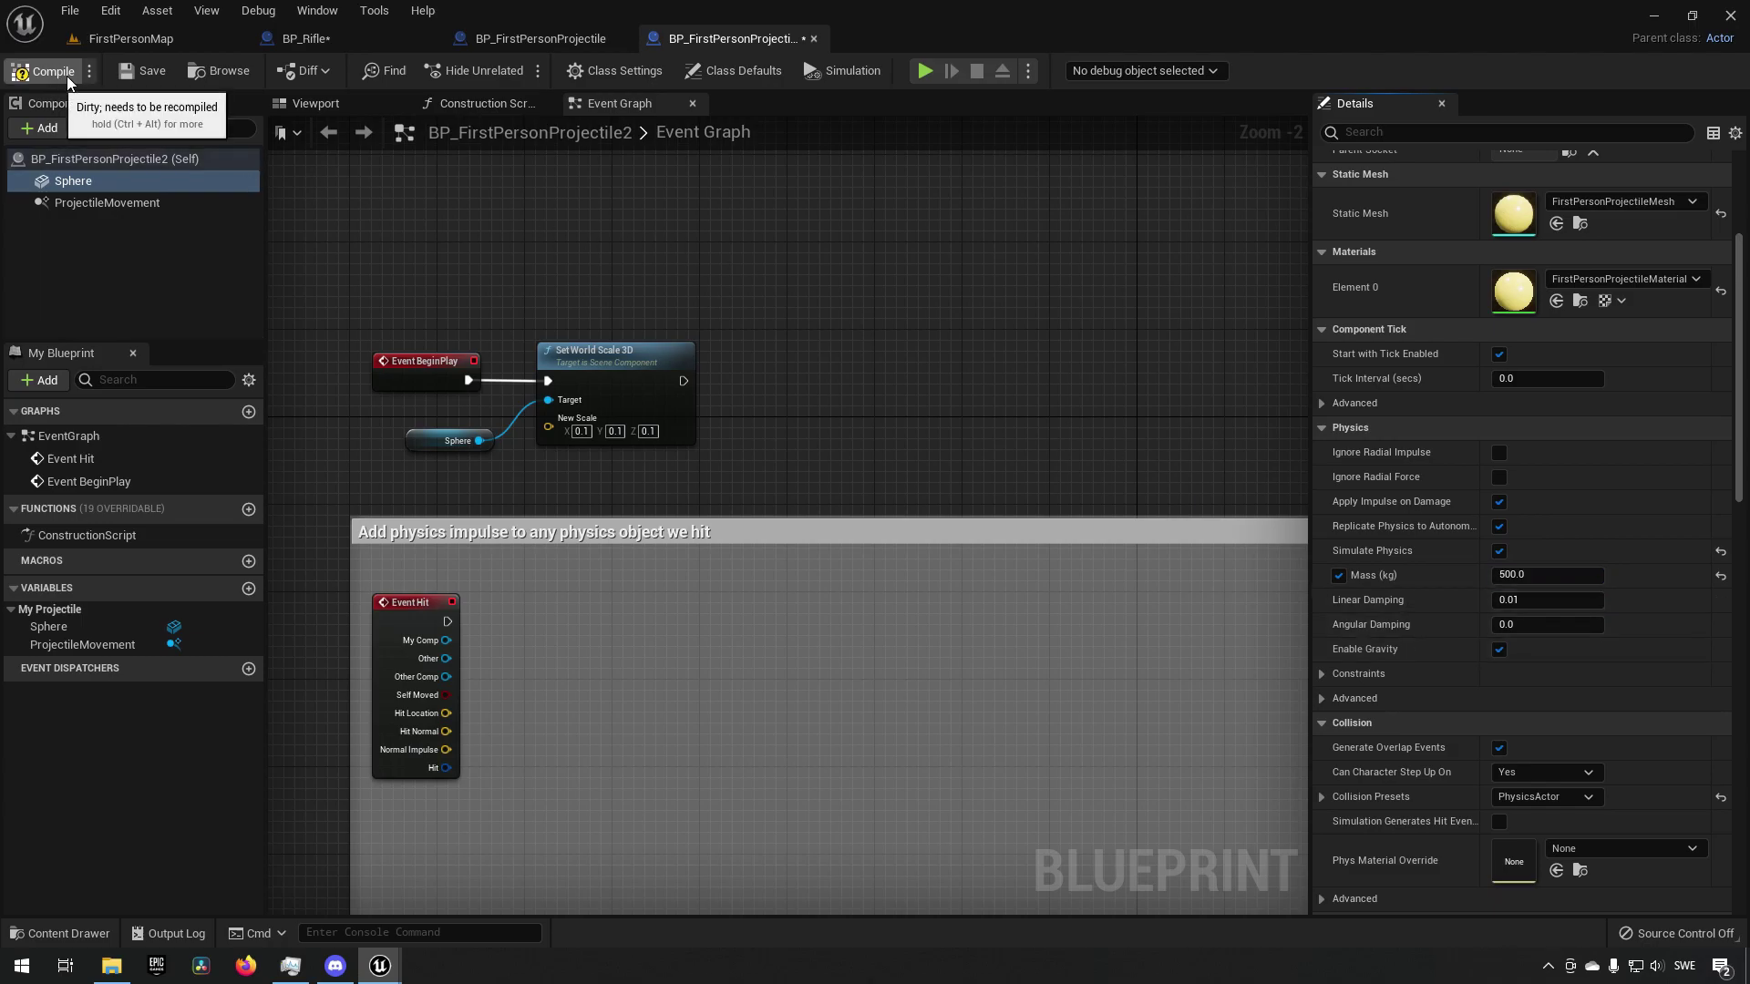
- Play FirstPersonMap again, shoot the fractured wall with the 500 kg projectiles, and stop the session
left_click(141, 40)
left_click(401, 71)
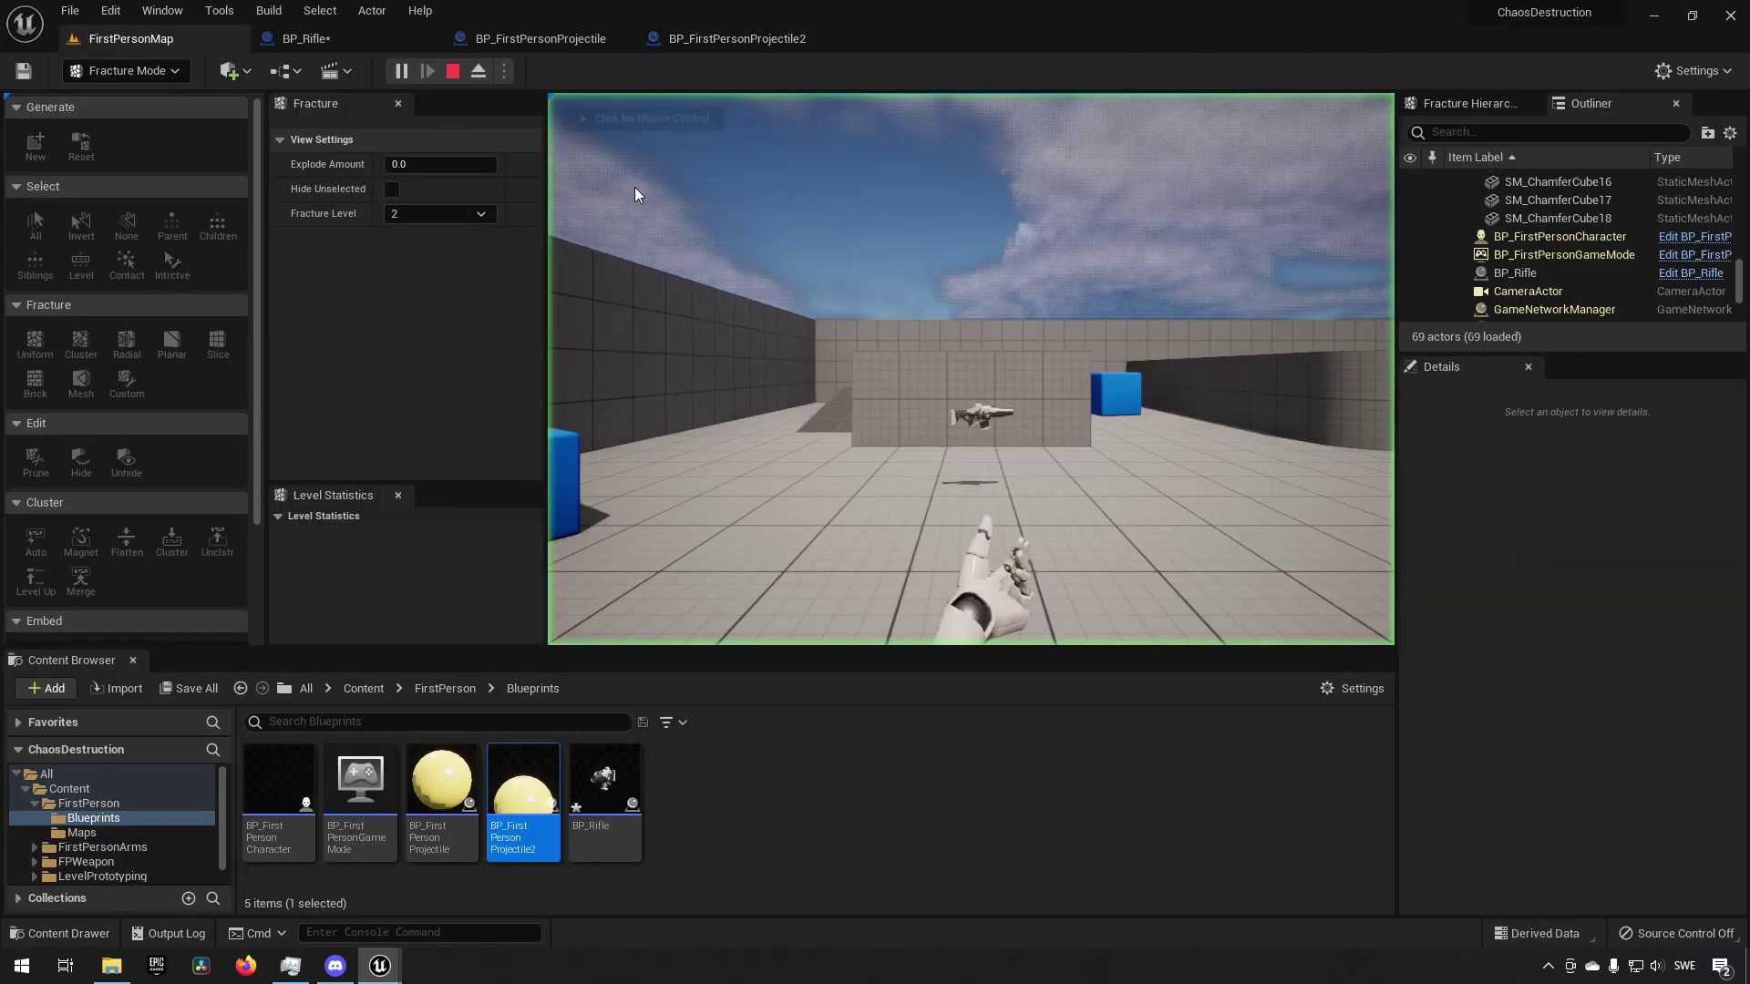
left_click(1033, 337)
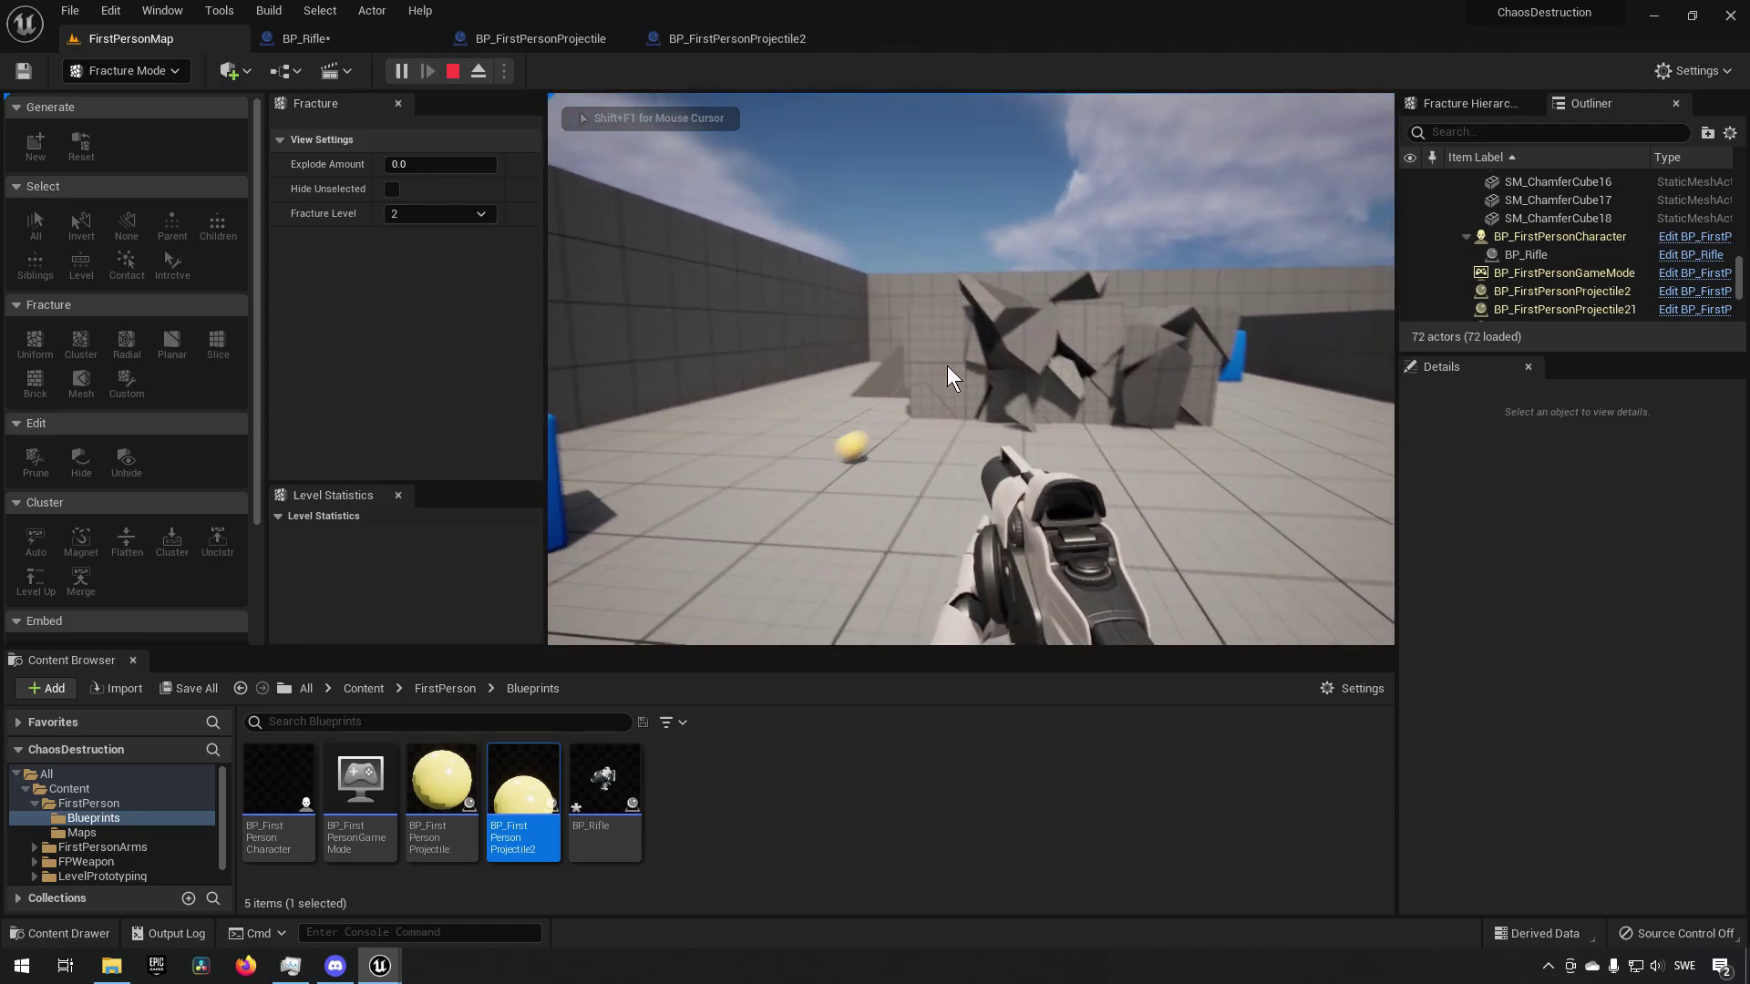
left_click(937, 343)
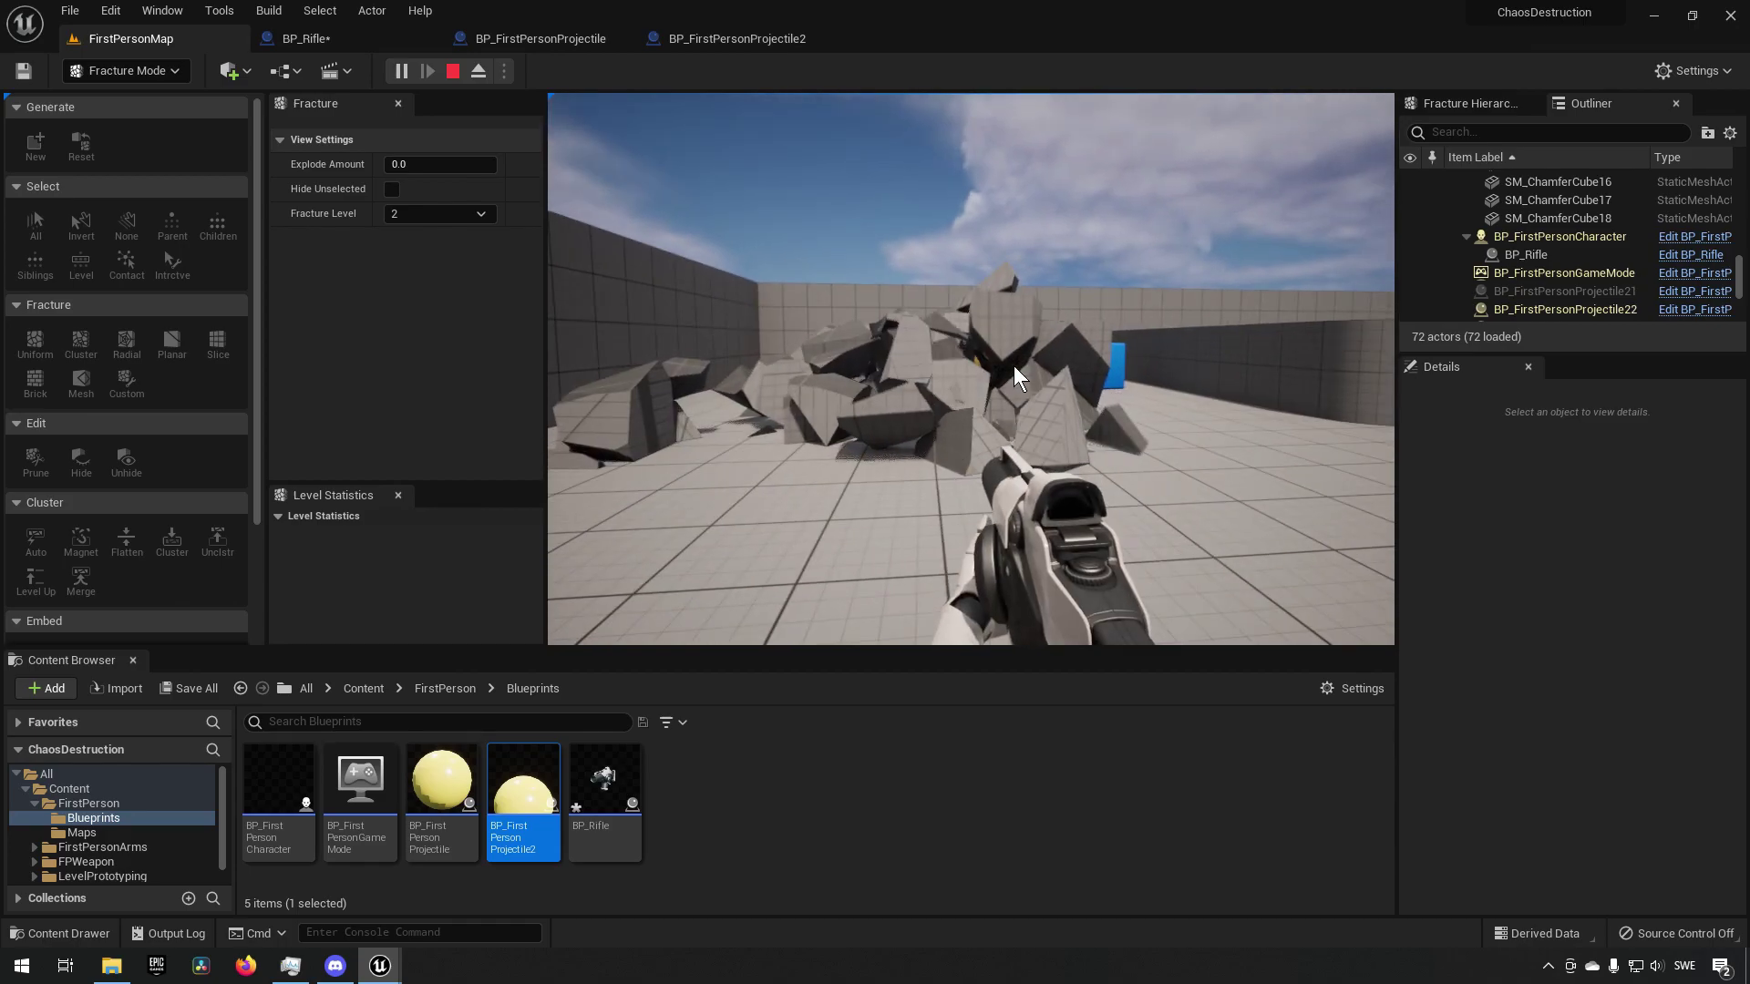
left_click(1014, 364)
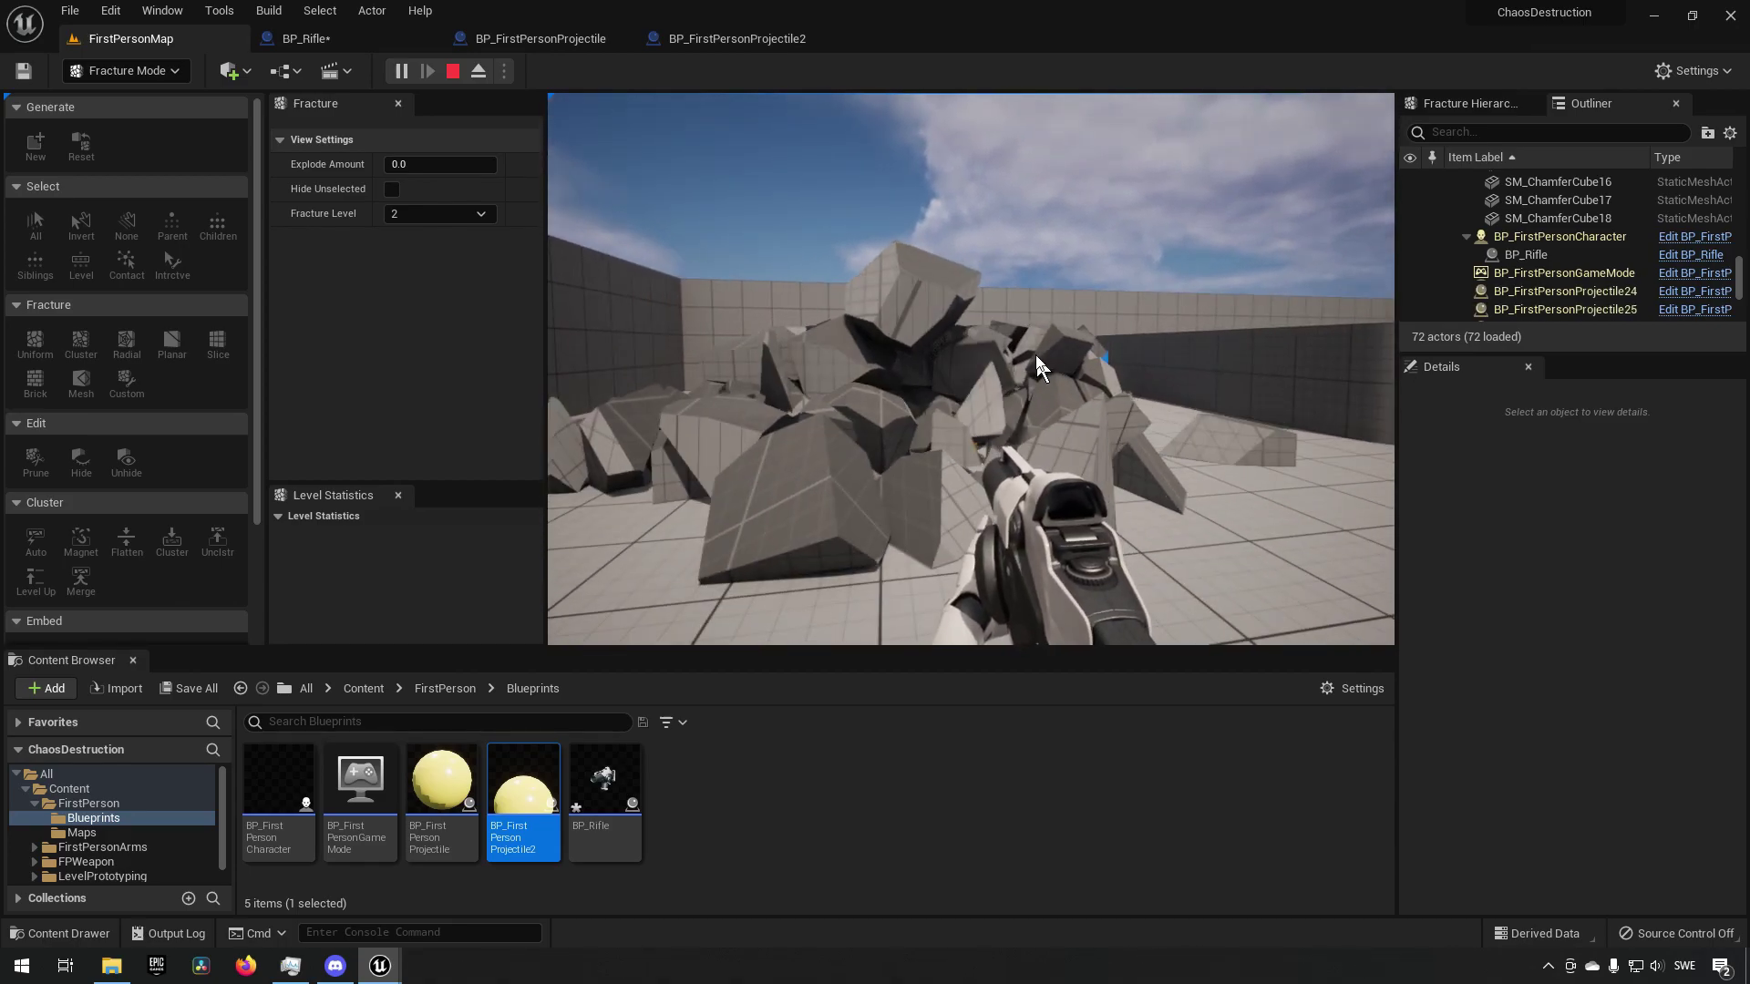
key("Escape")
- Set the Sphere component's mass in BP_FirstPersonProjectile2 to 50000 kg, and compile and save the blueprint
left_click(736, 39)
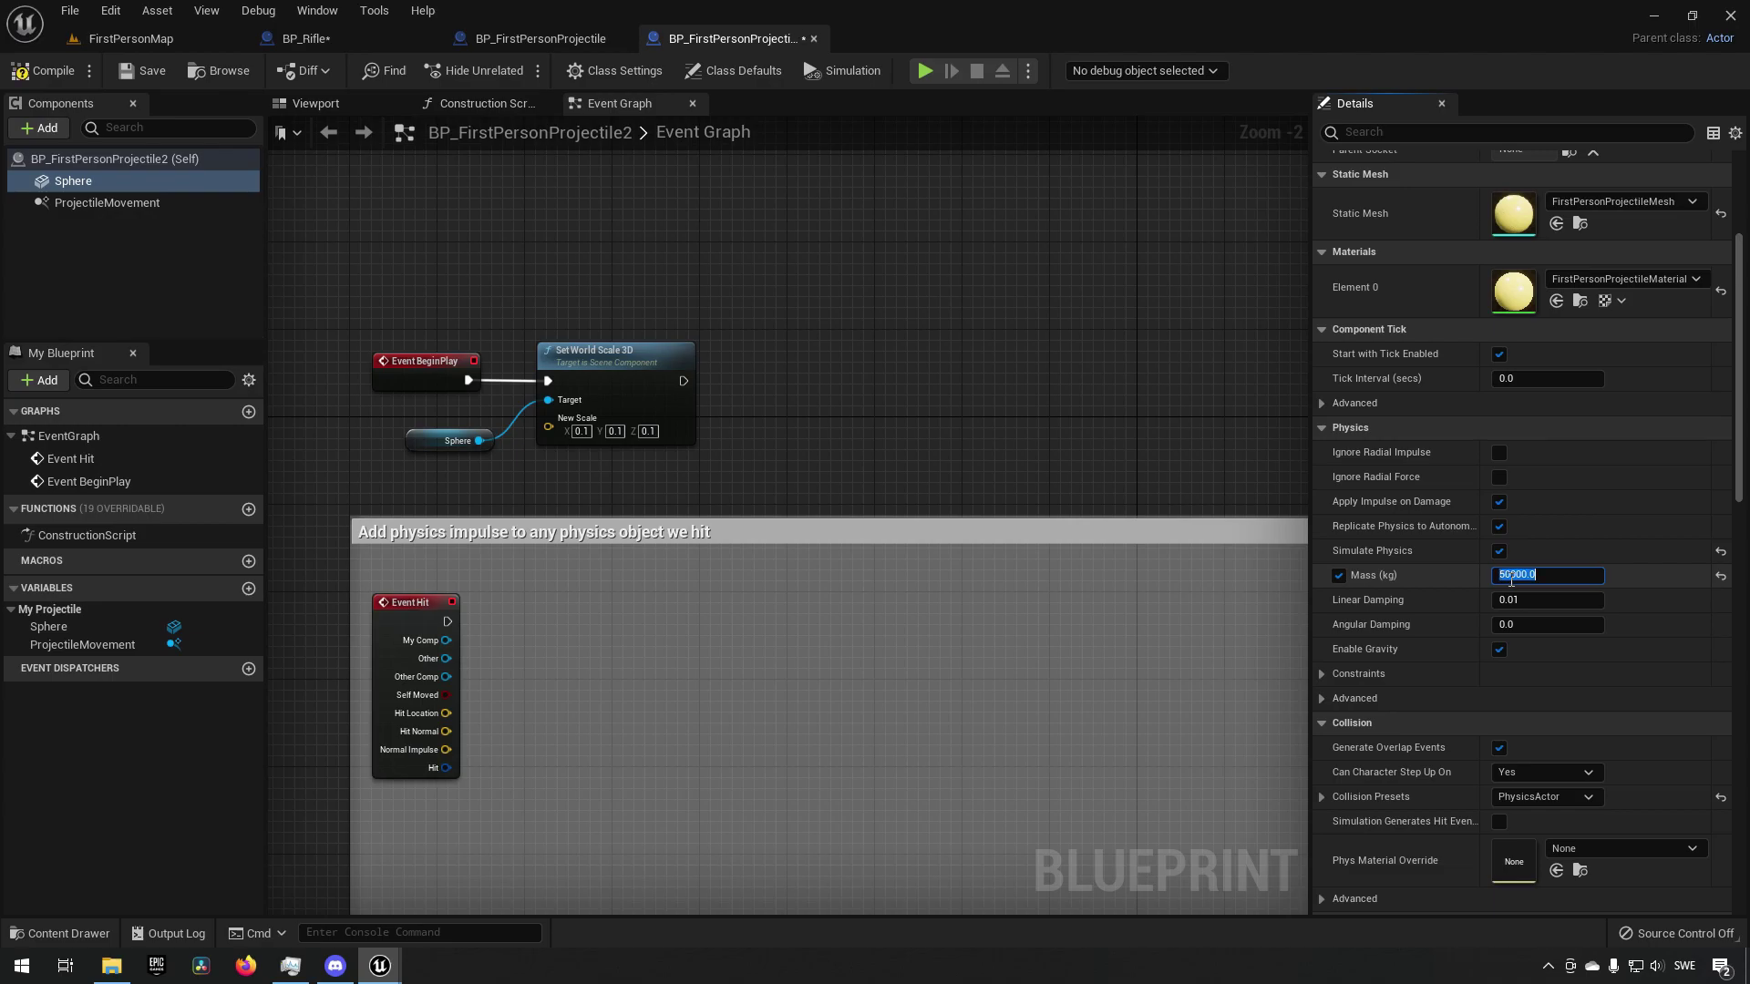
left_click(71, 78)
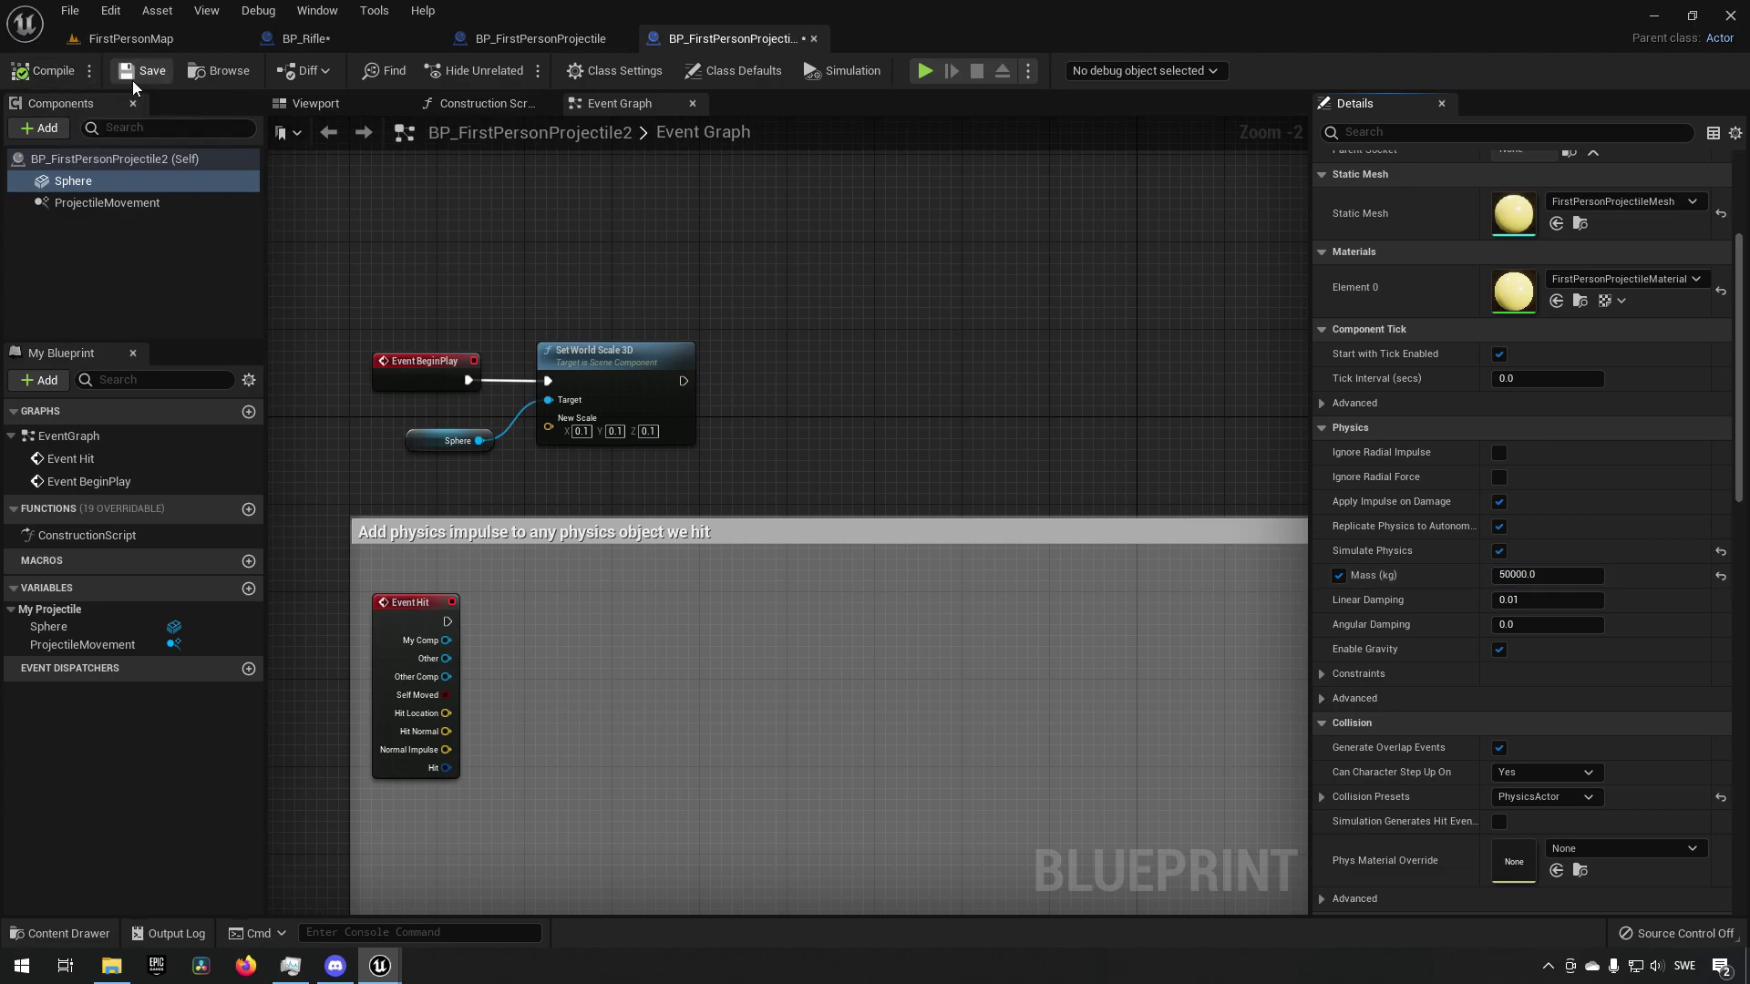
- Play the level, fire the 50000 kg projectiles at the wall and its debris, and end the session
left_click(401, 70)
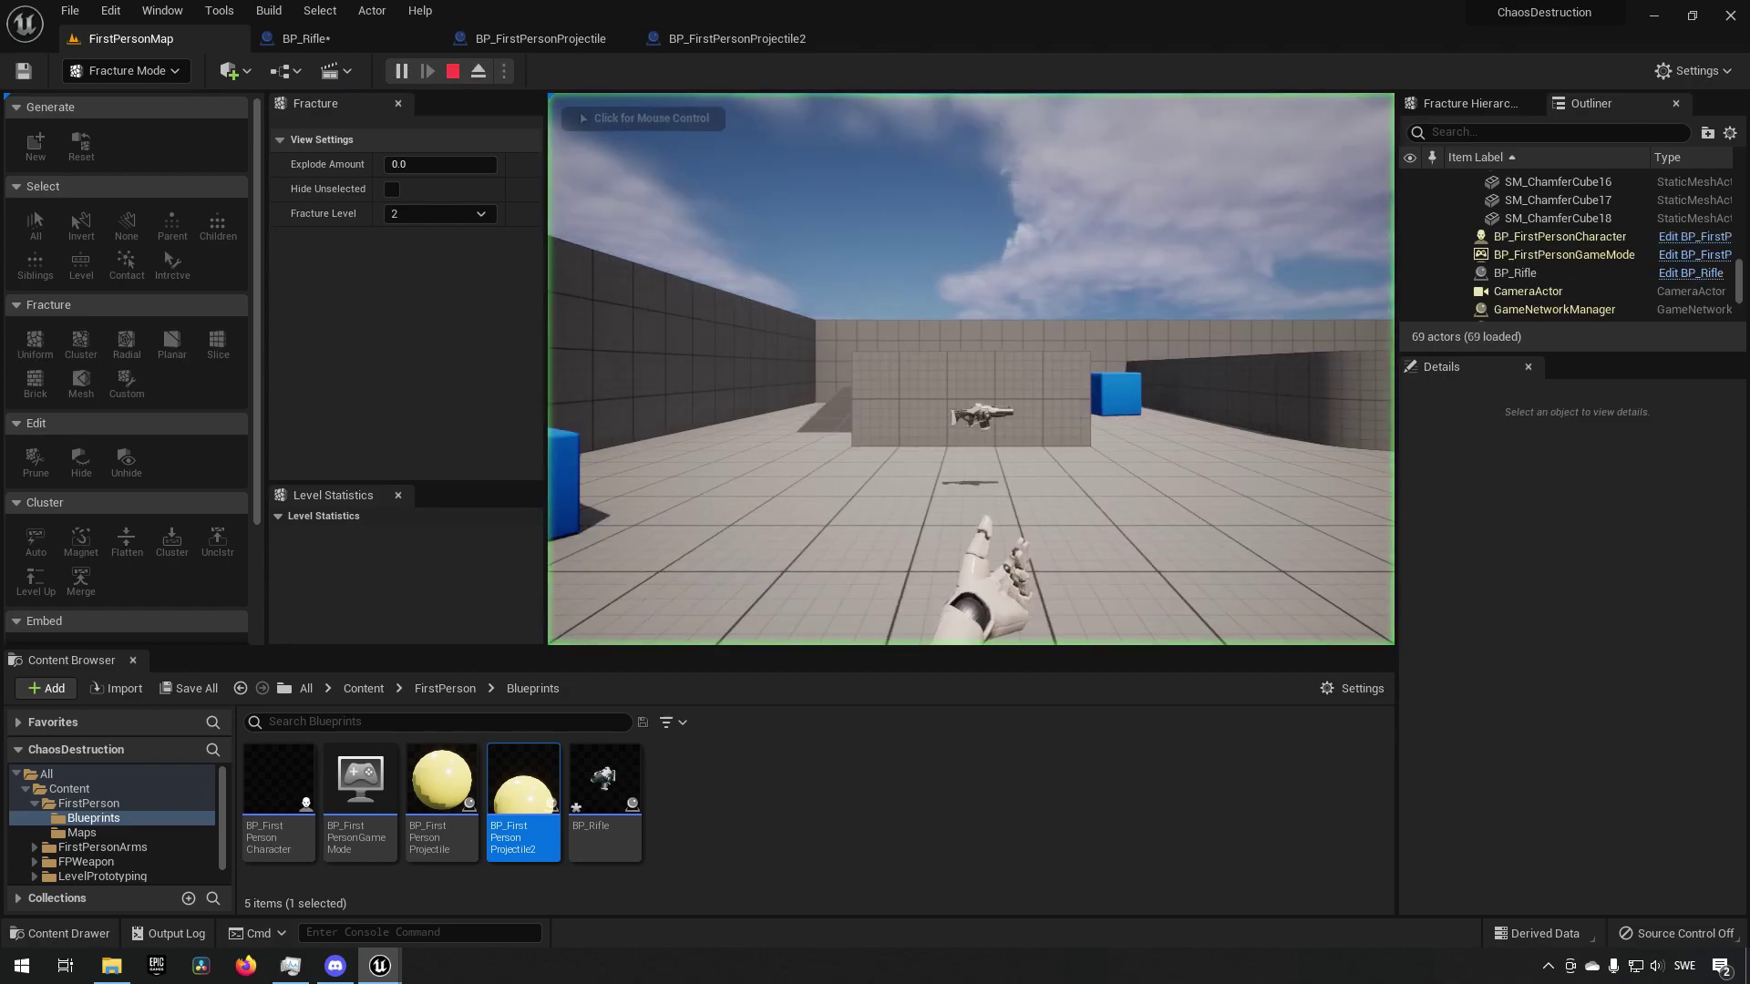
left_click(946, 308)
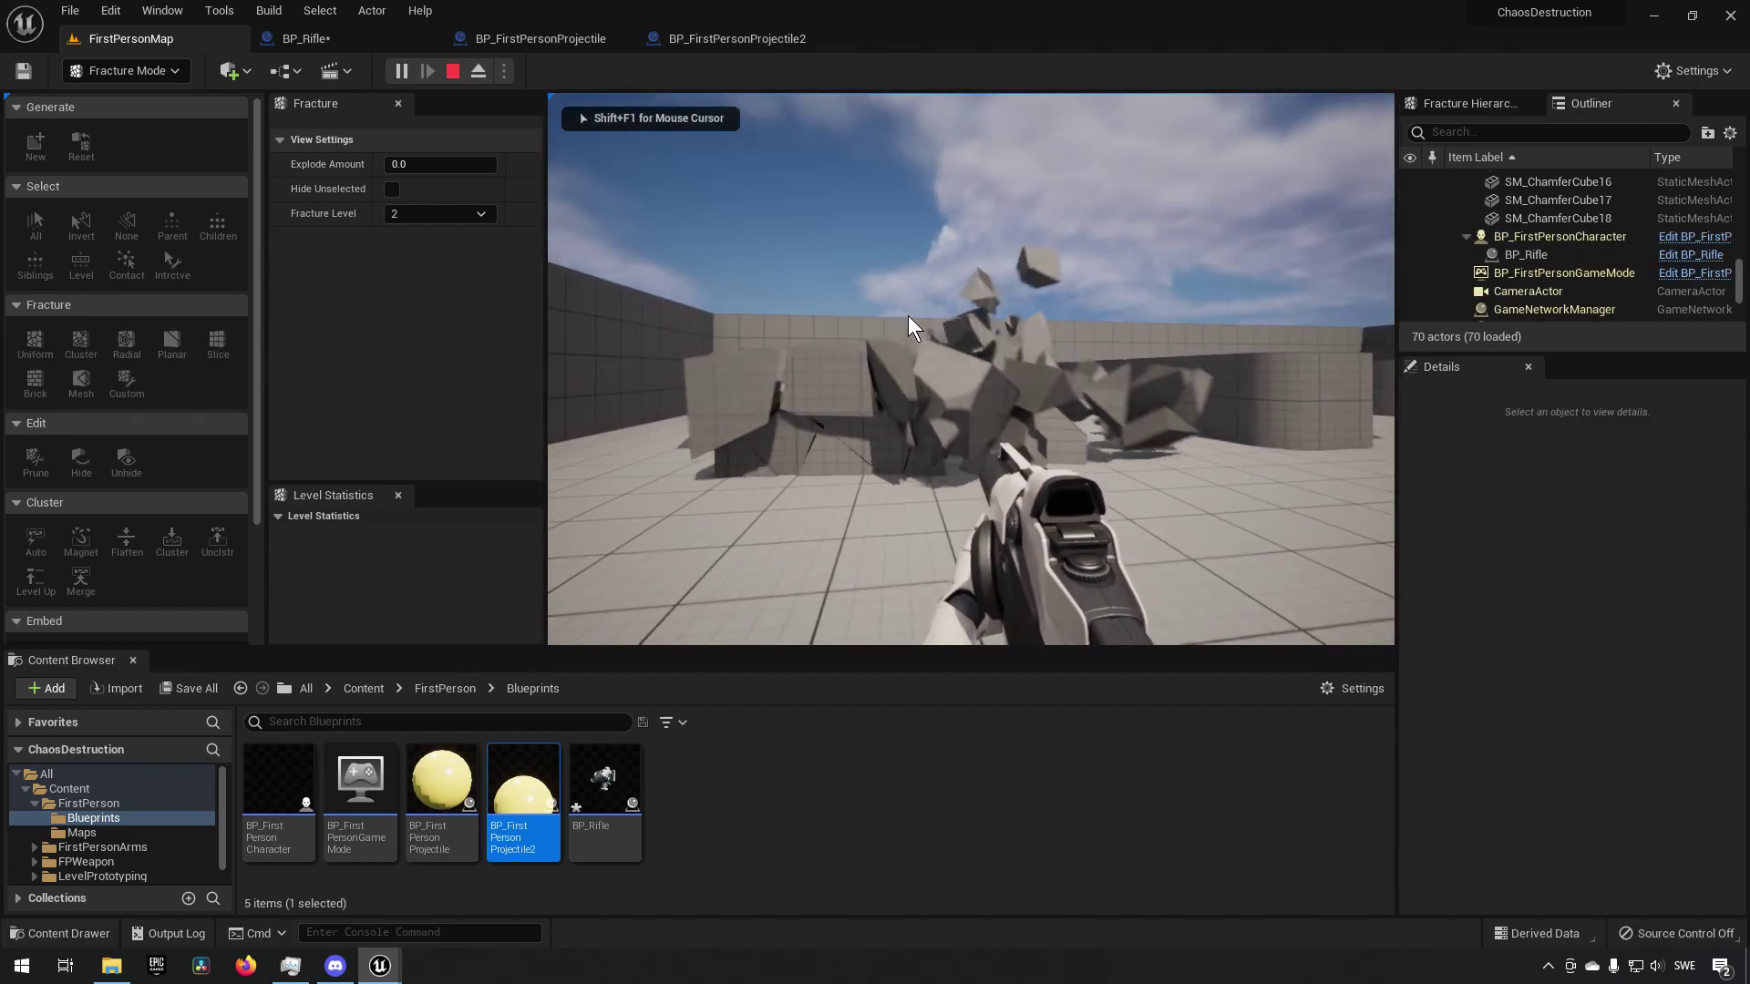
left_click(873, 324)
left_click(846, 338)
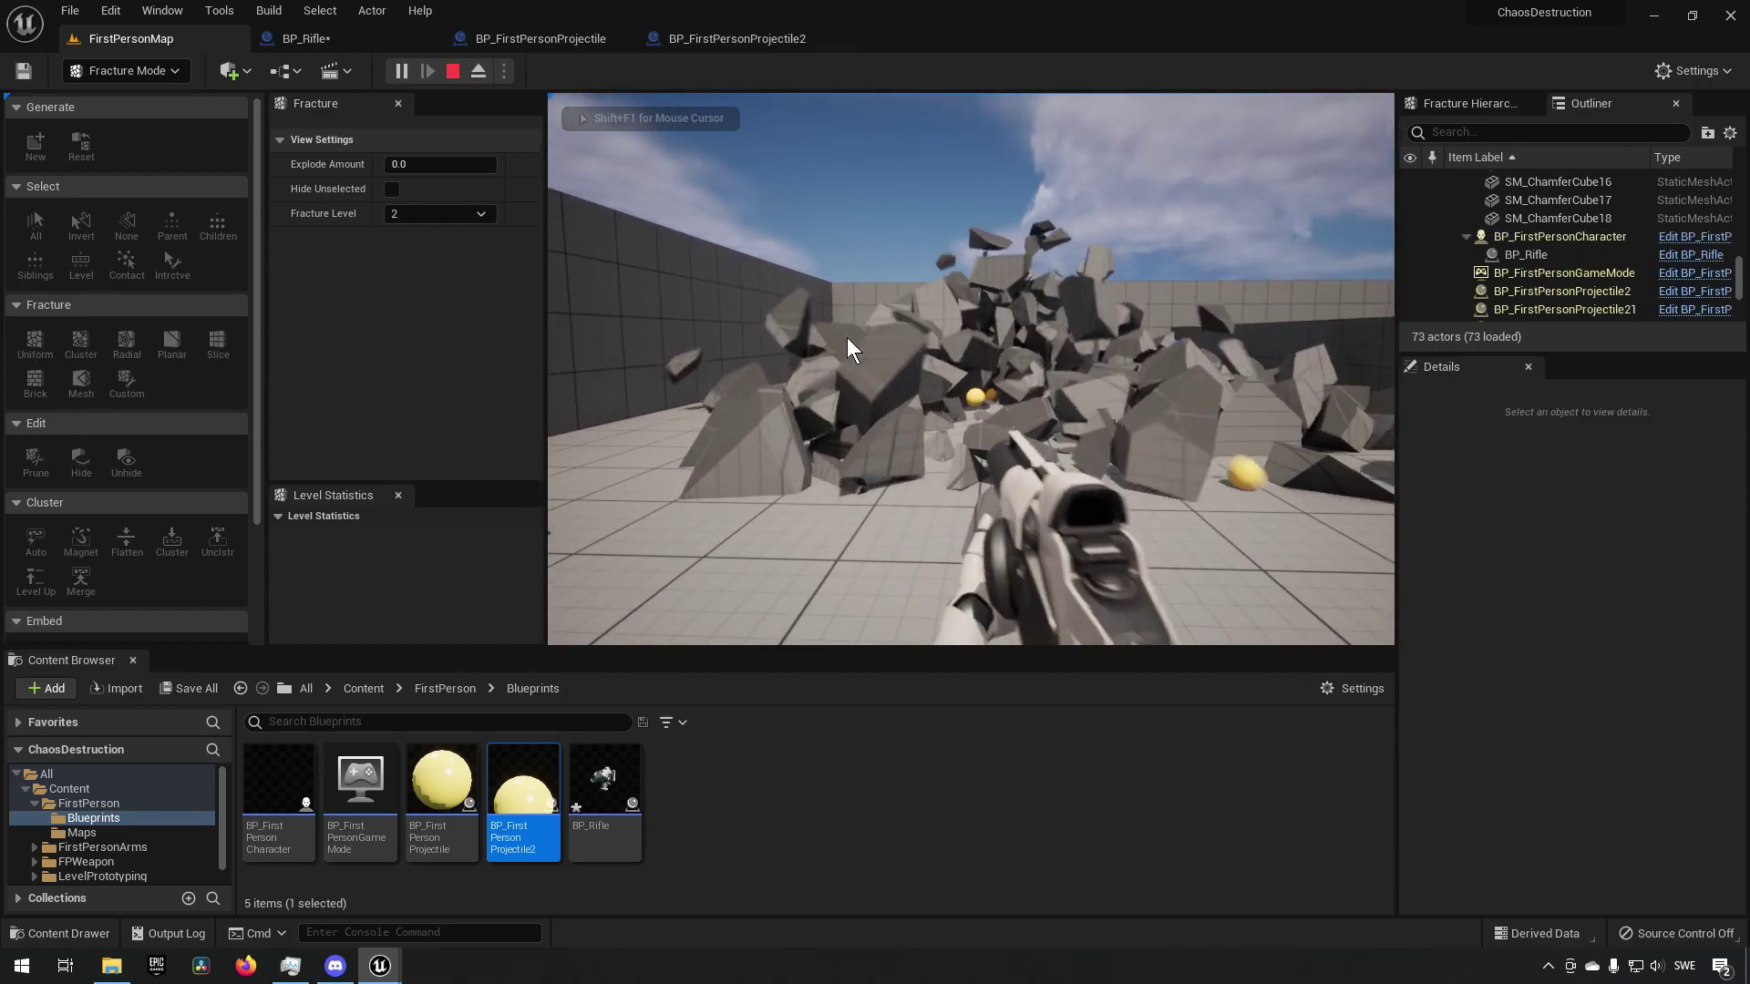
left_click(803, 335)
key("w")
left_click(1059, 347)
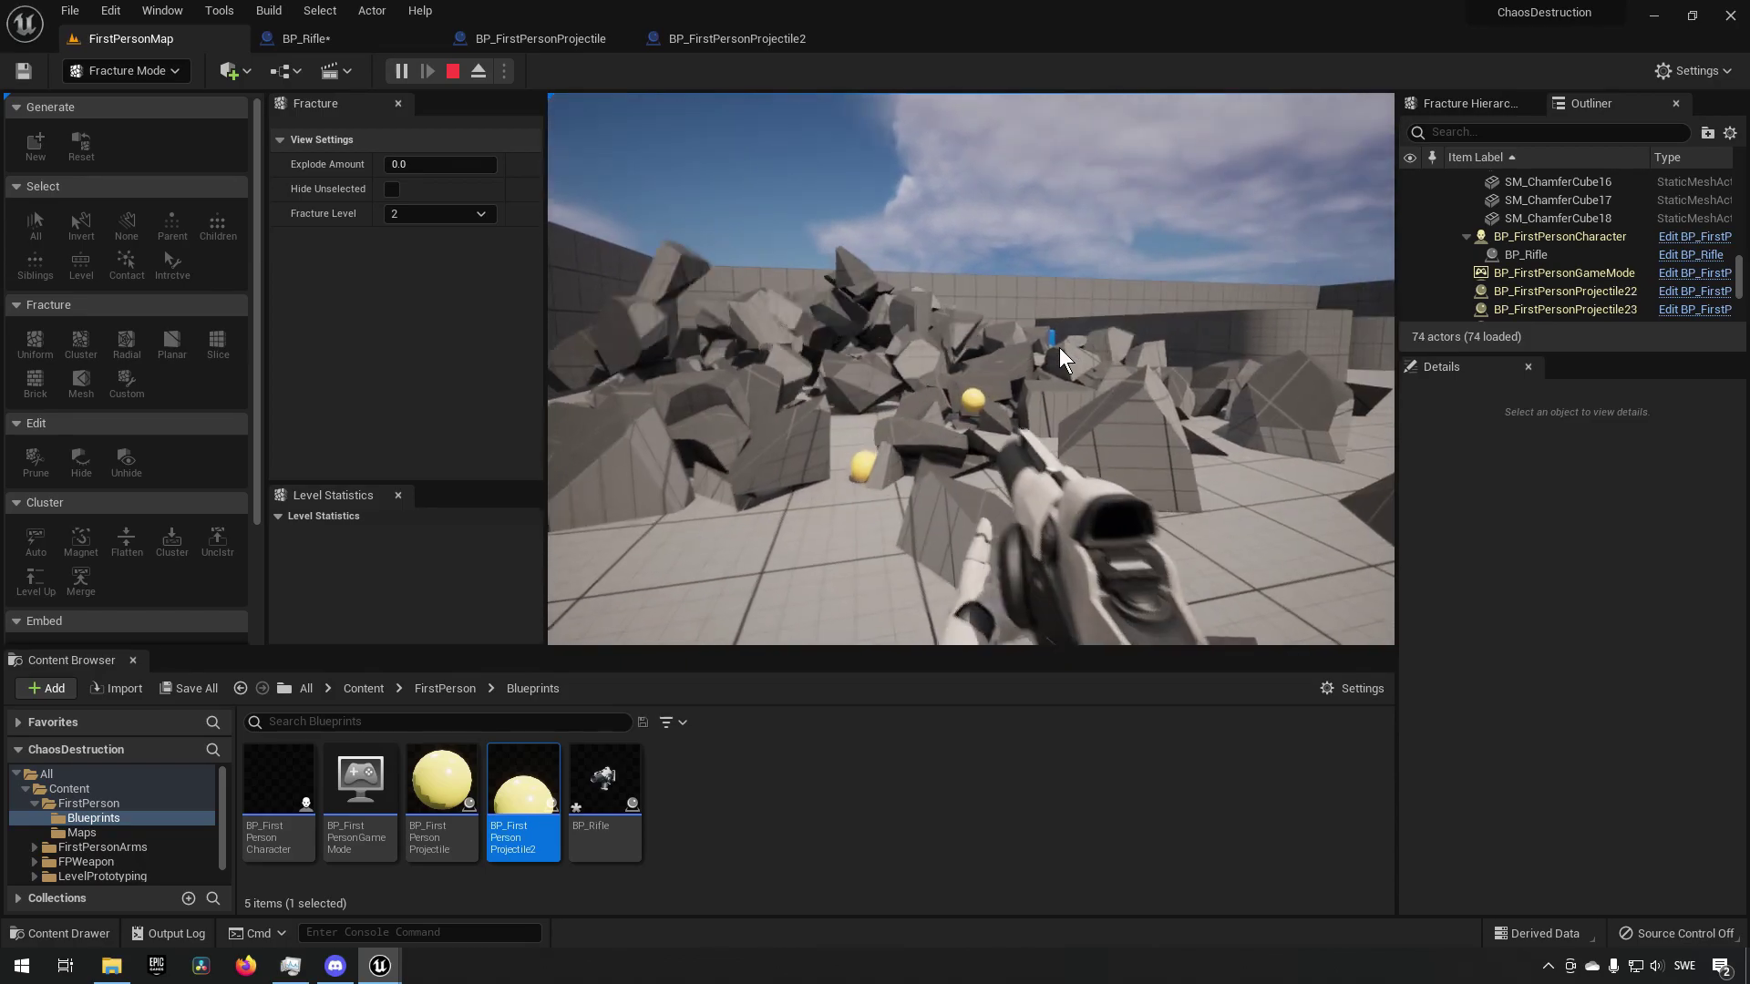
left_click(1043, 351)
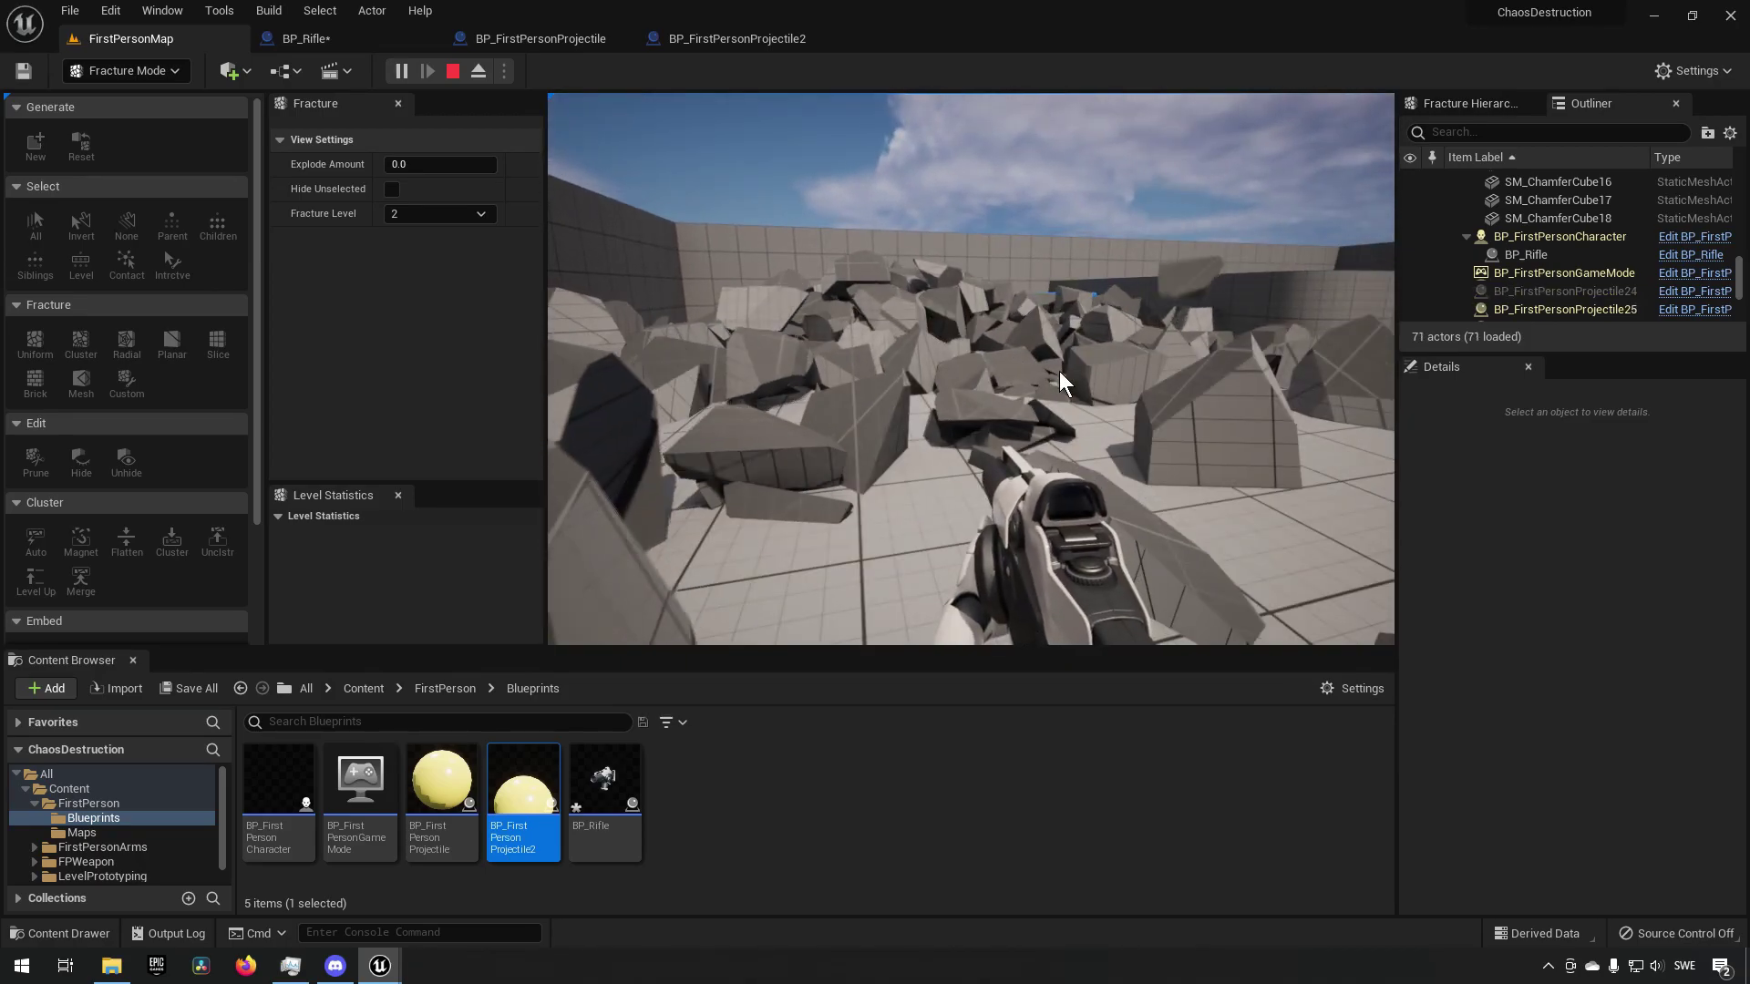
key("Escape")
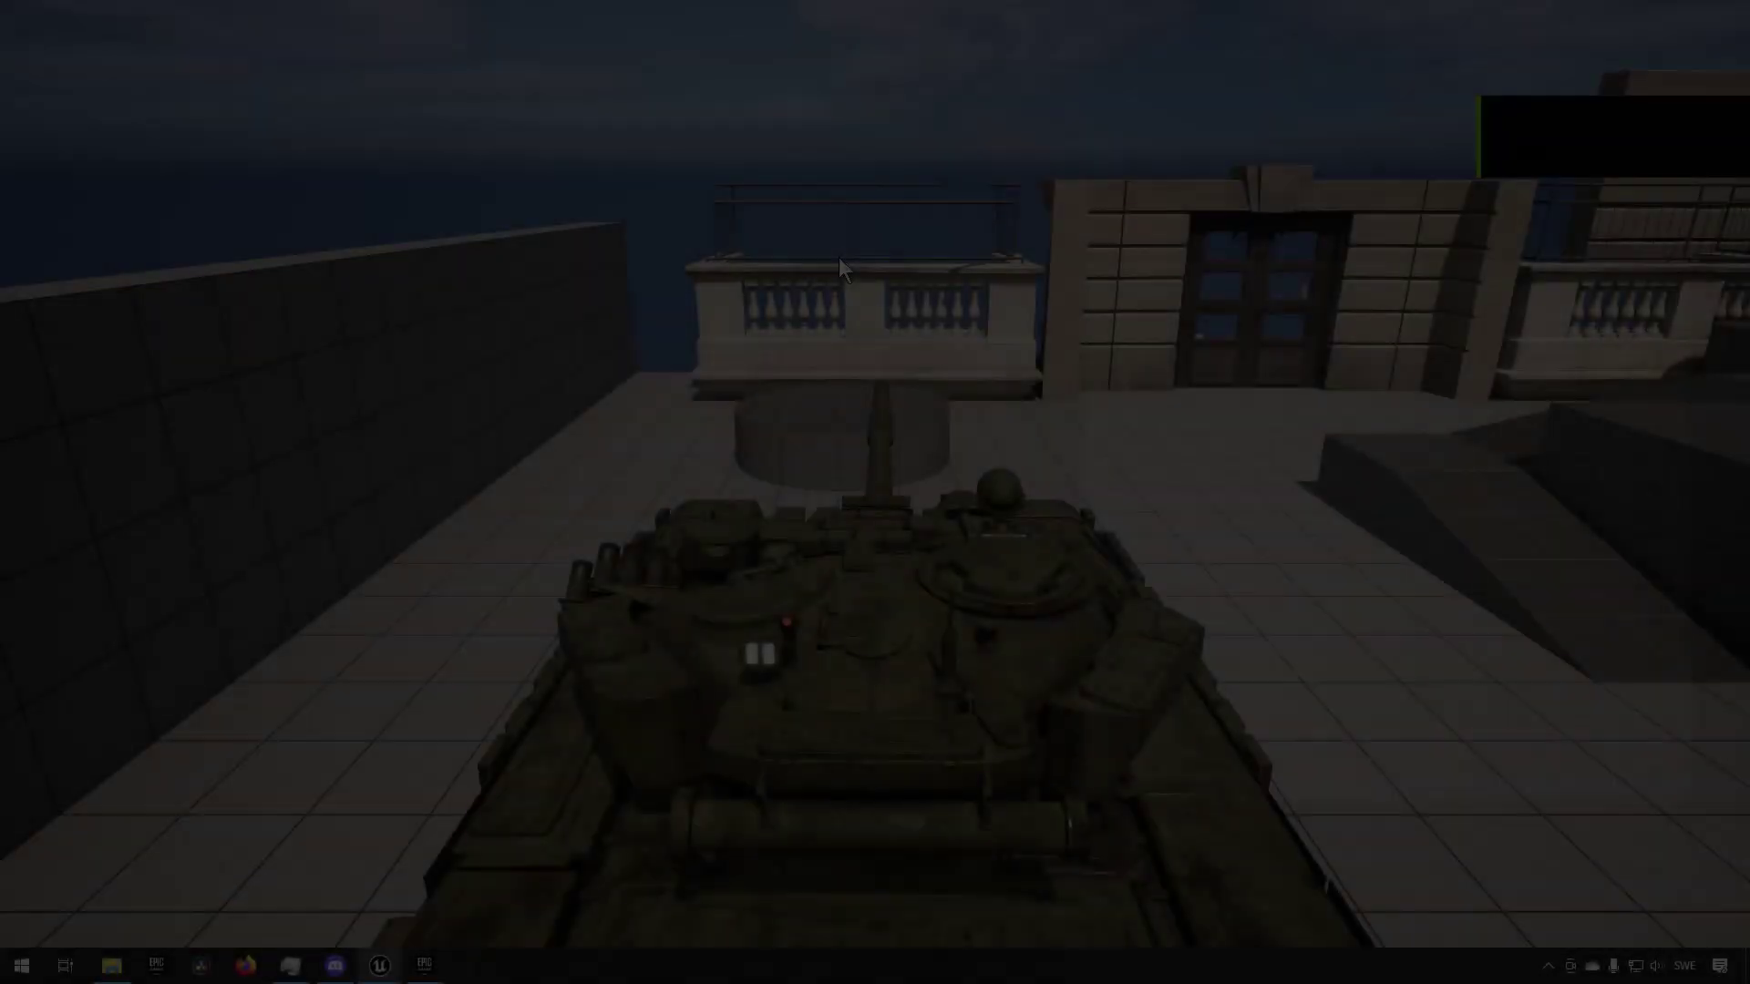
key("d")
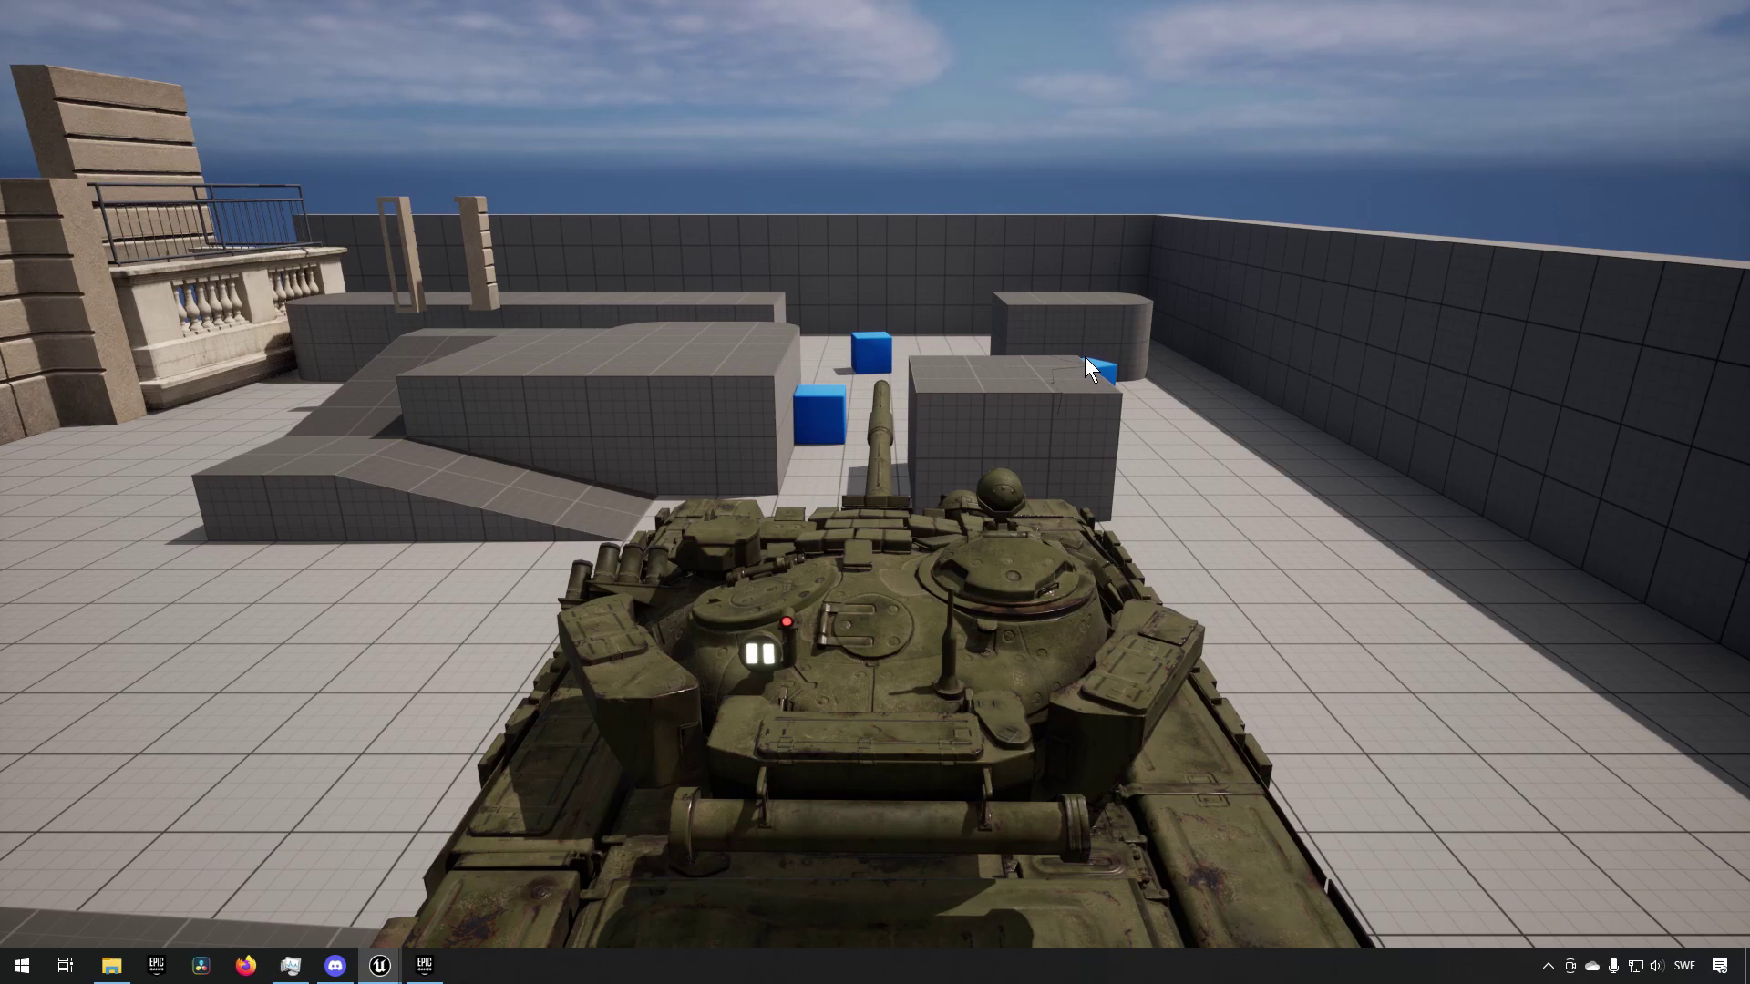
key("d")
key("w")
key("a")
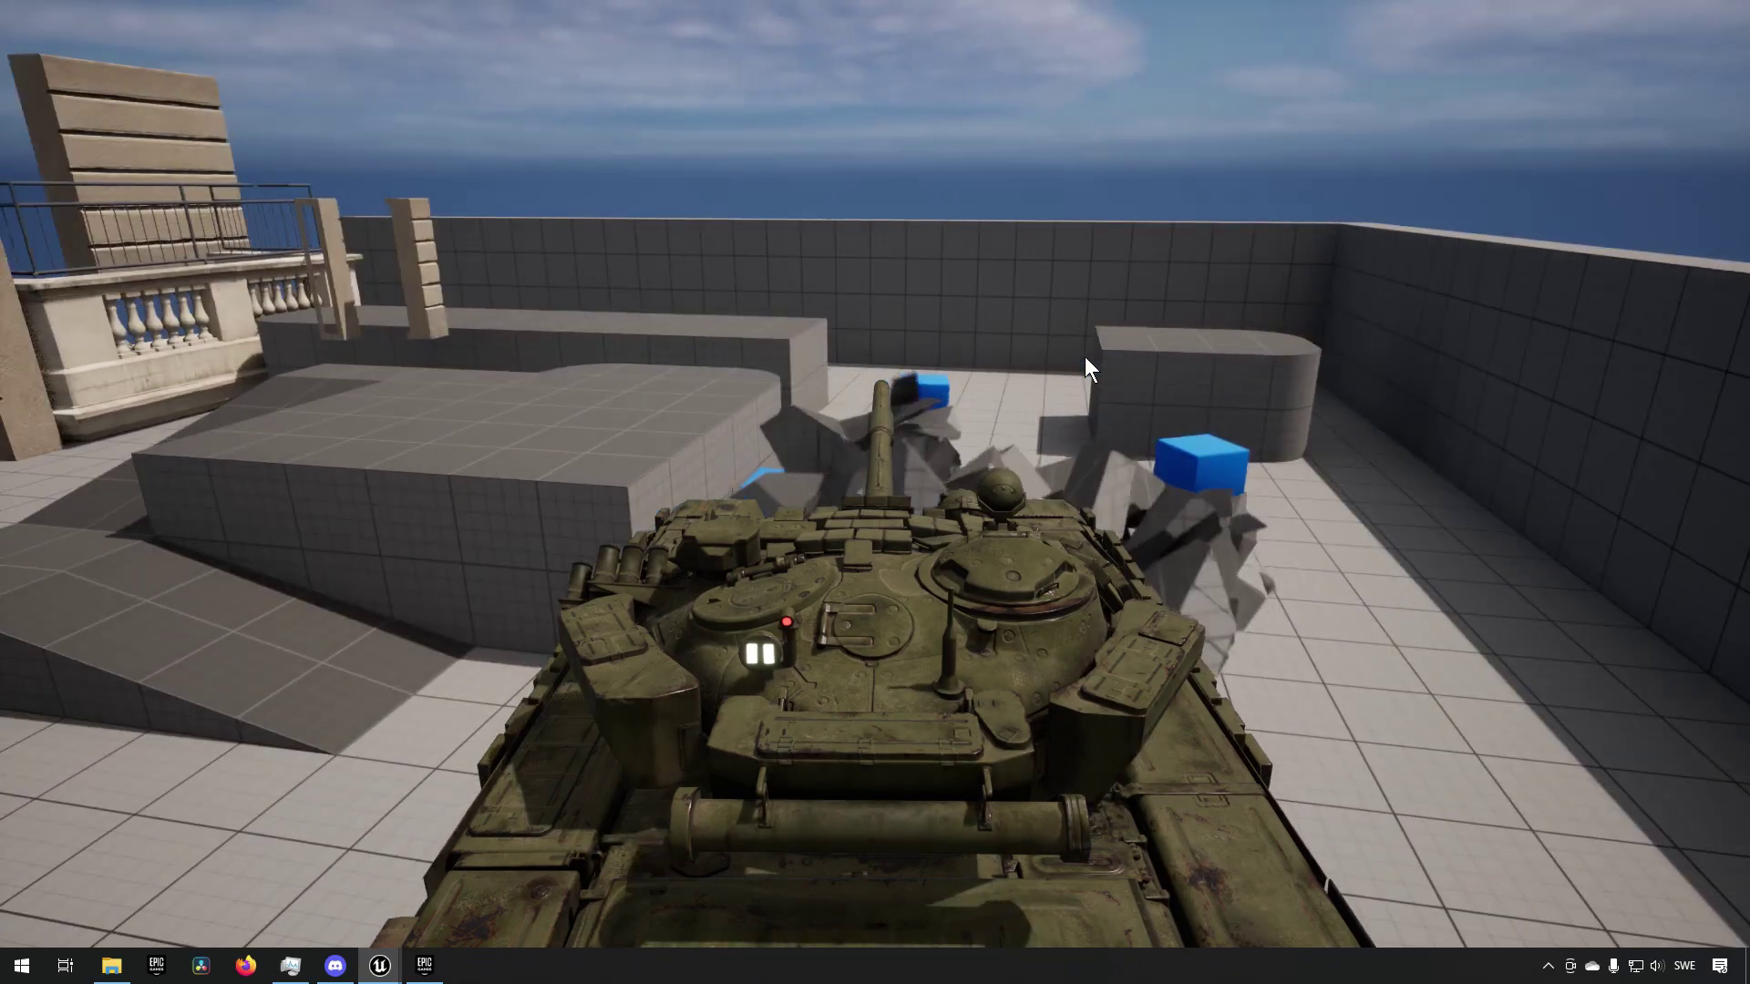
- Play-test the tank by turning it from the grey rubble toward the stone facade and shelling the balustrade, doorway and adjoining wall
key("d")
key("s")
key("a")
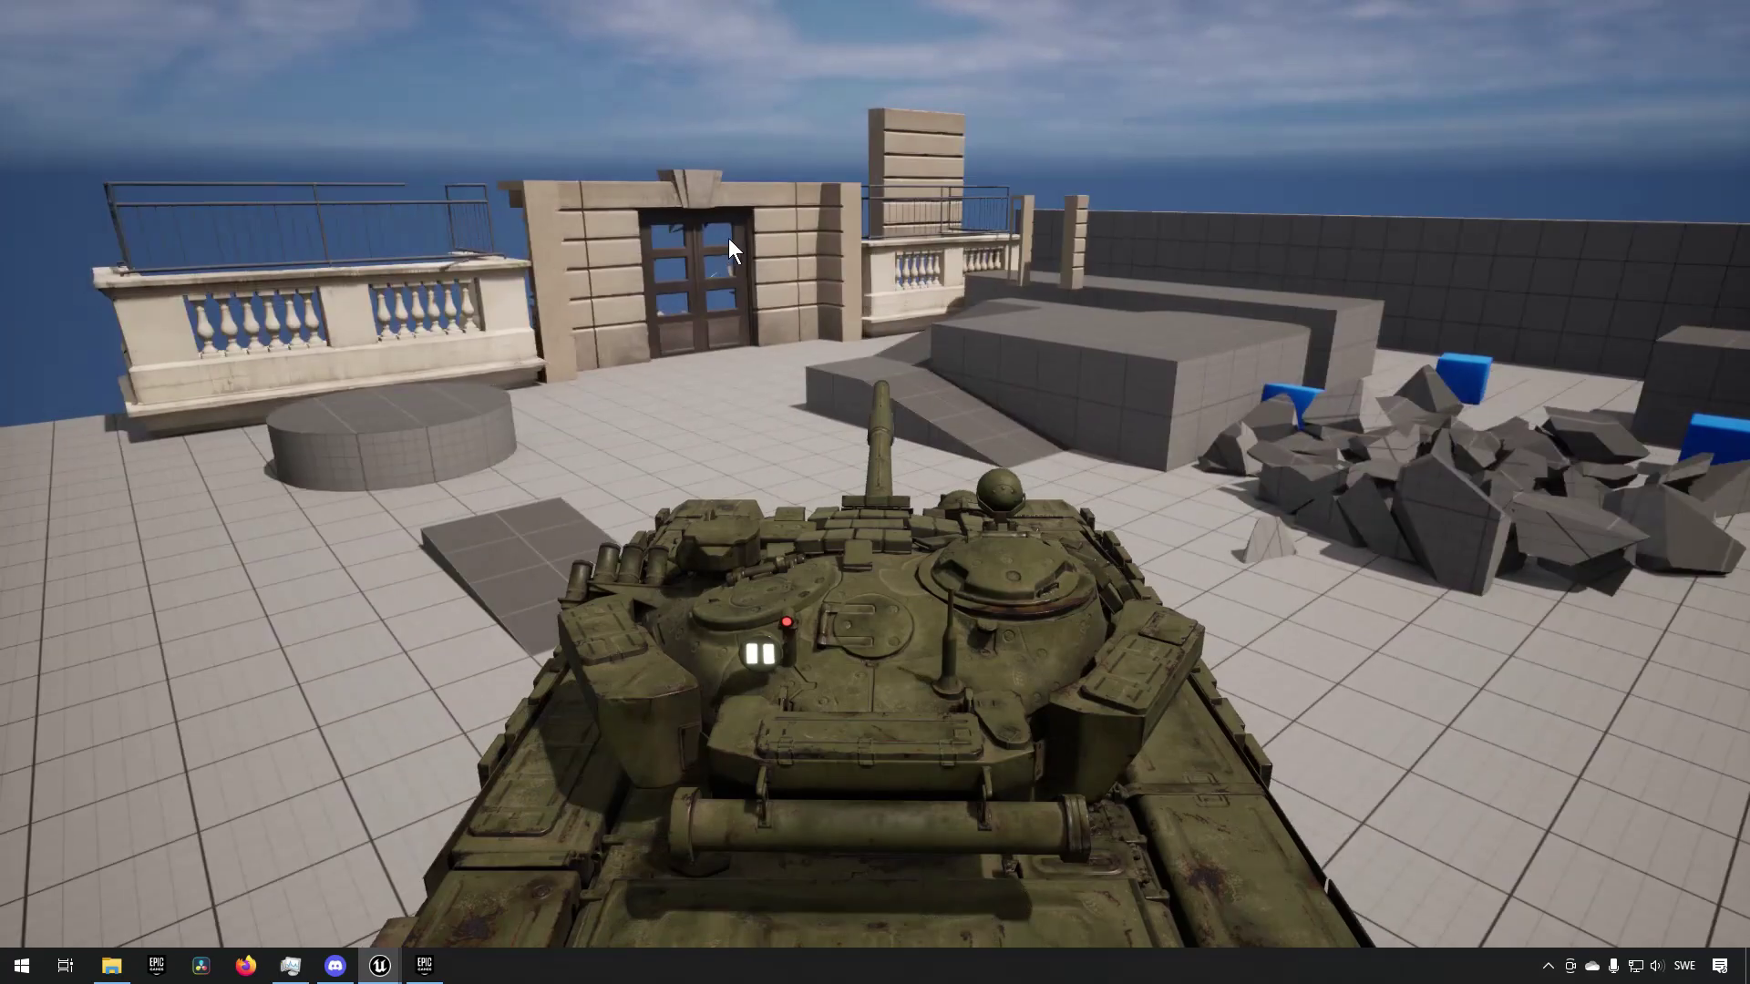
left_click(1043, 479)
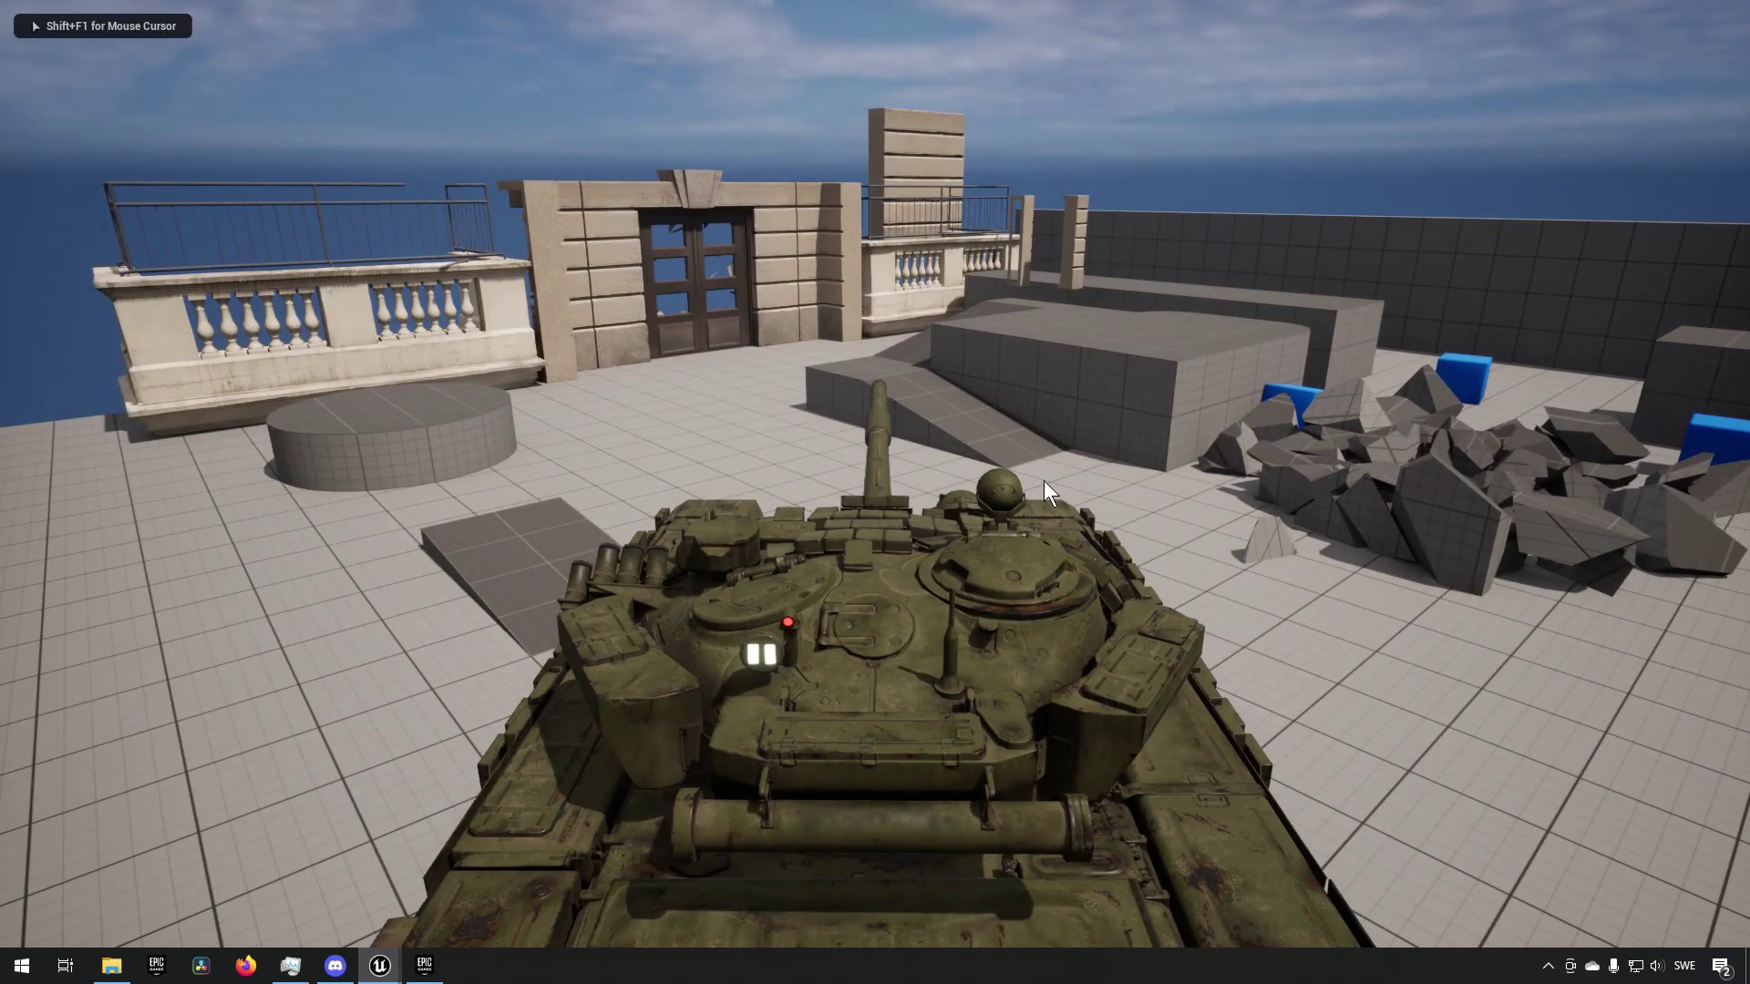
left_click(447, 476)
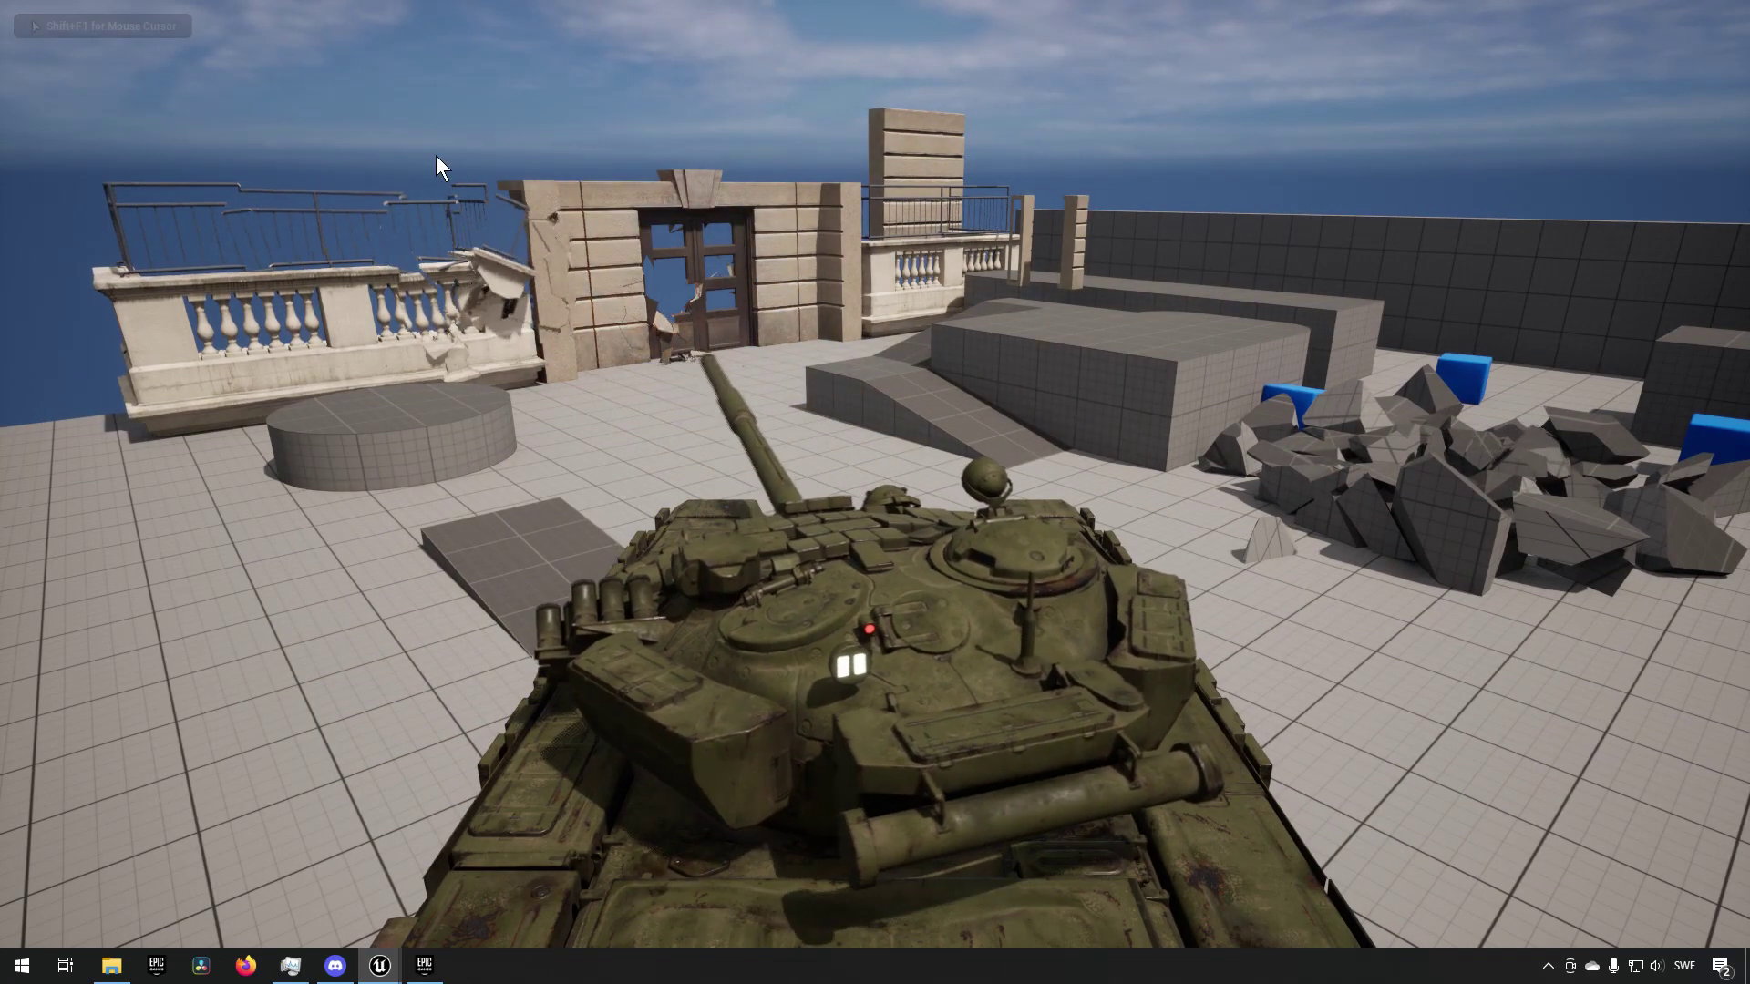
left_click(497, 150)
left_click(852, 103)
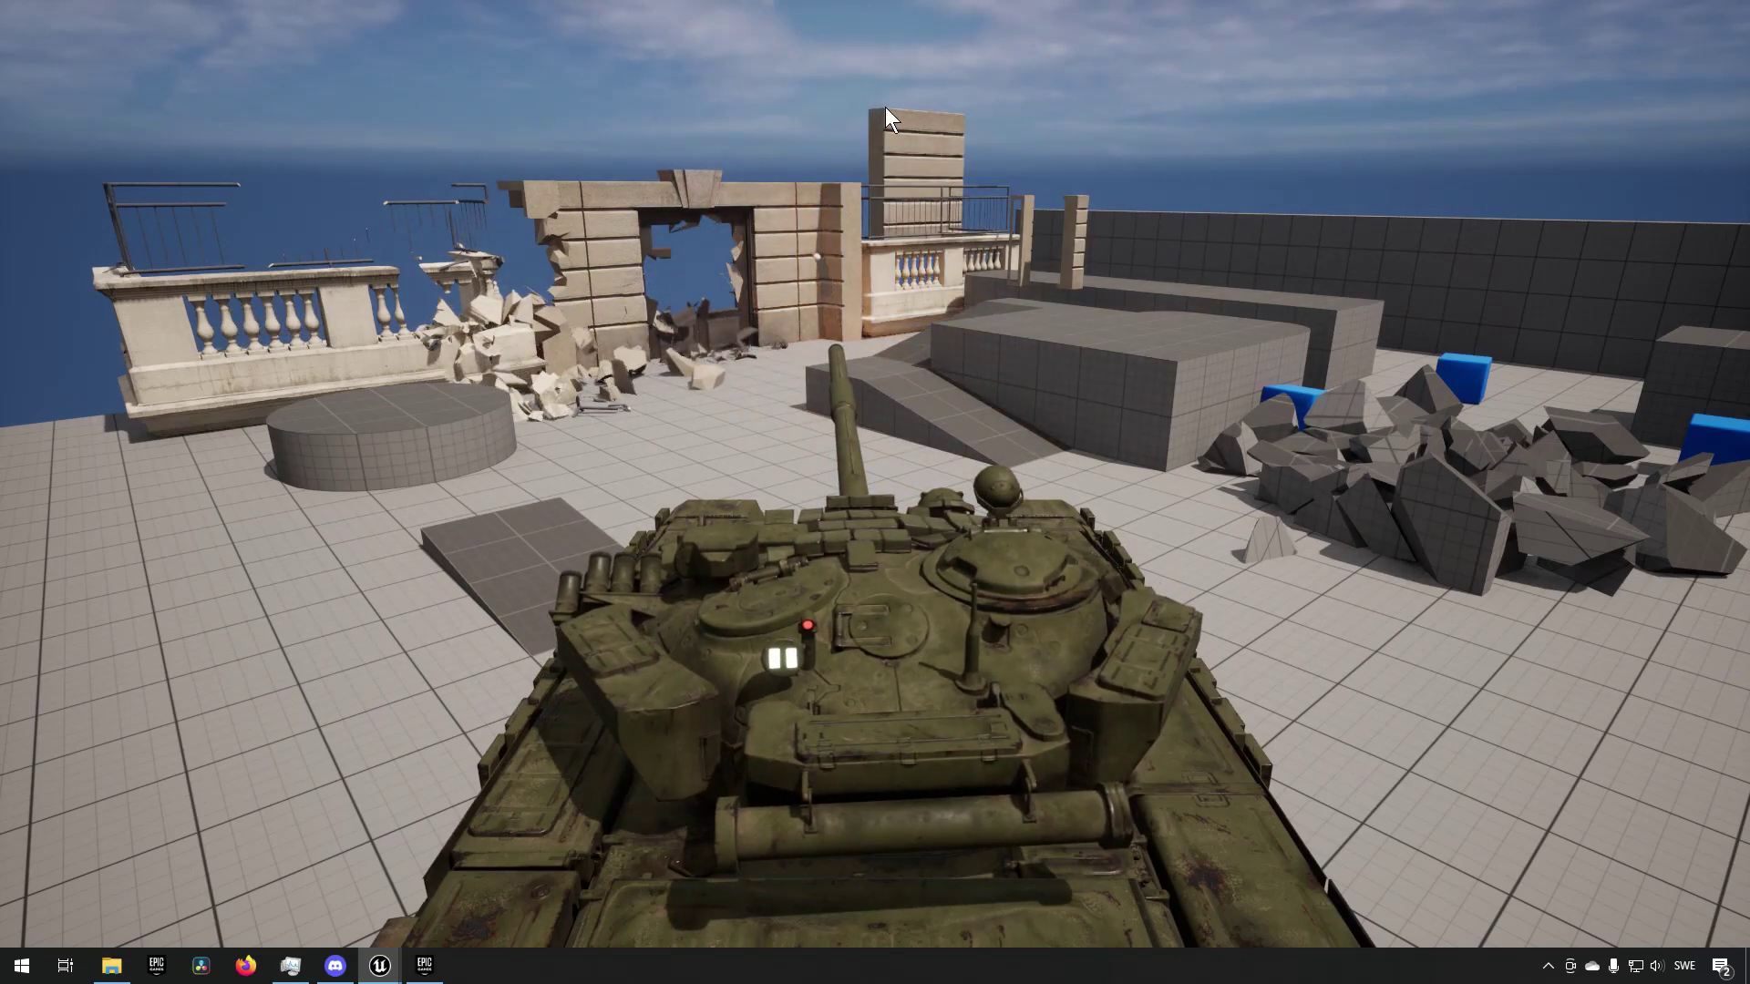
left_click(994, 126)
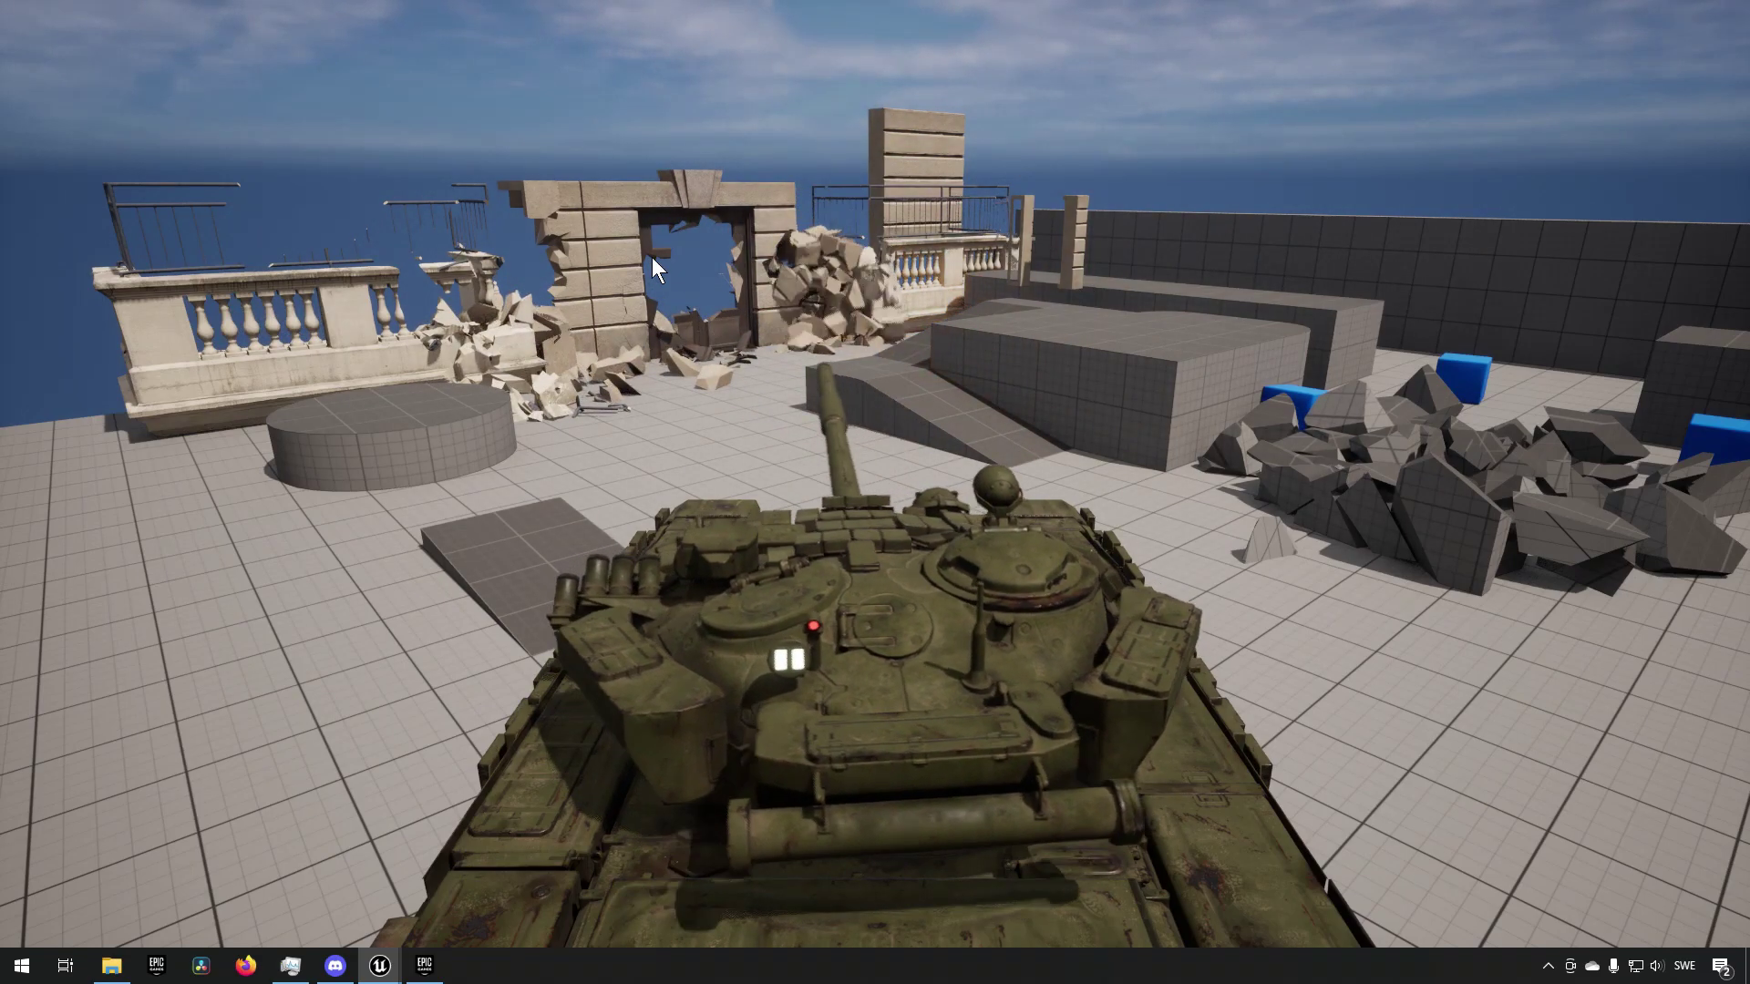
- Shell the remaining door frame, and drive the tank closer while firing at the rest of the balustrade
left_click(260, 199)
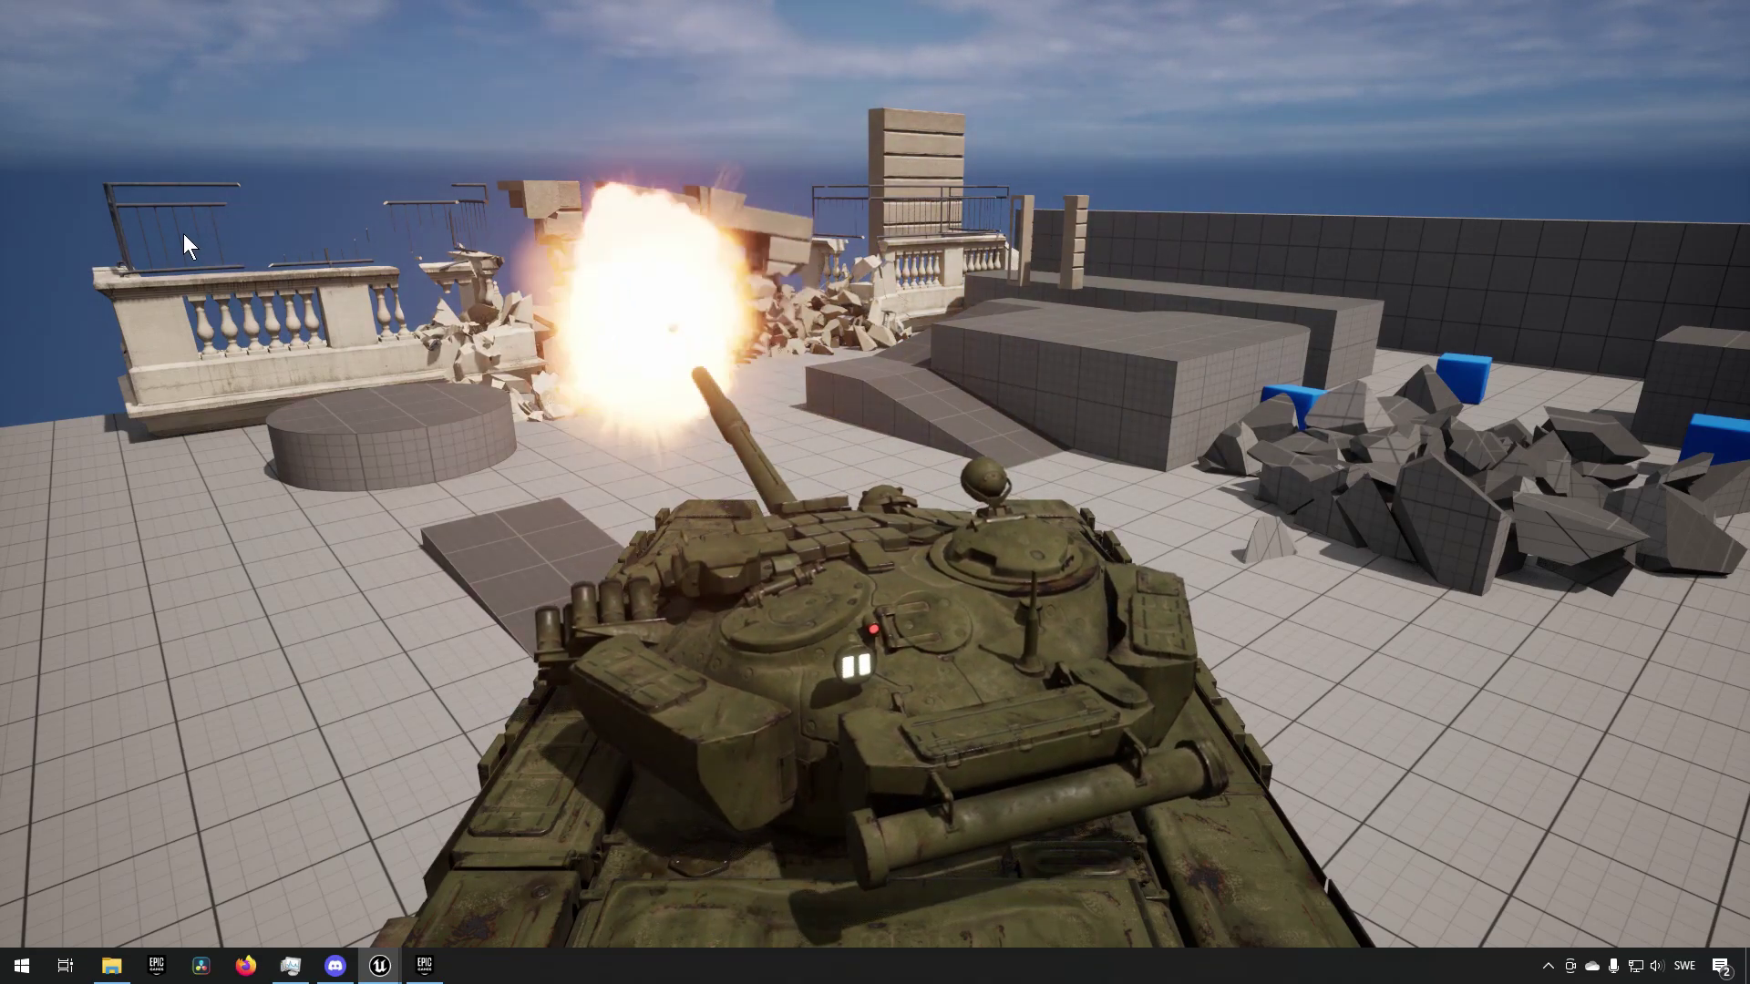
key("w")
left_click(440, 296)
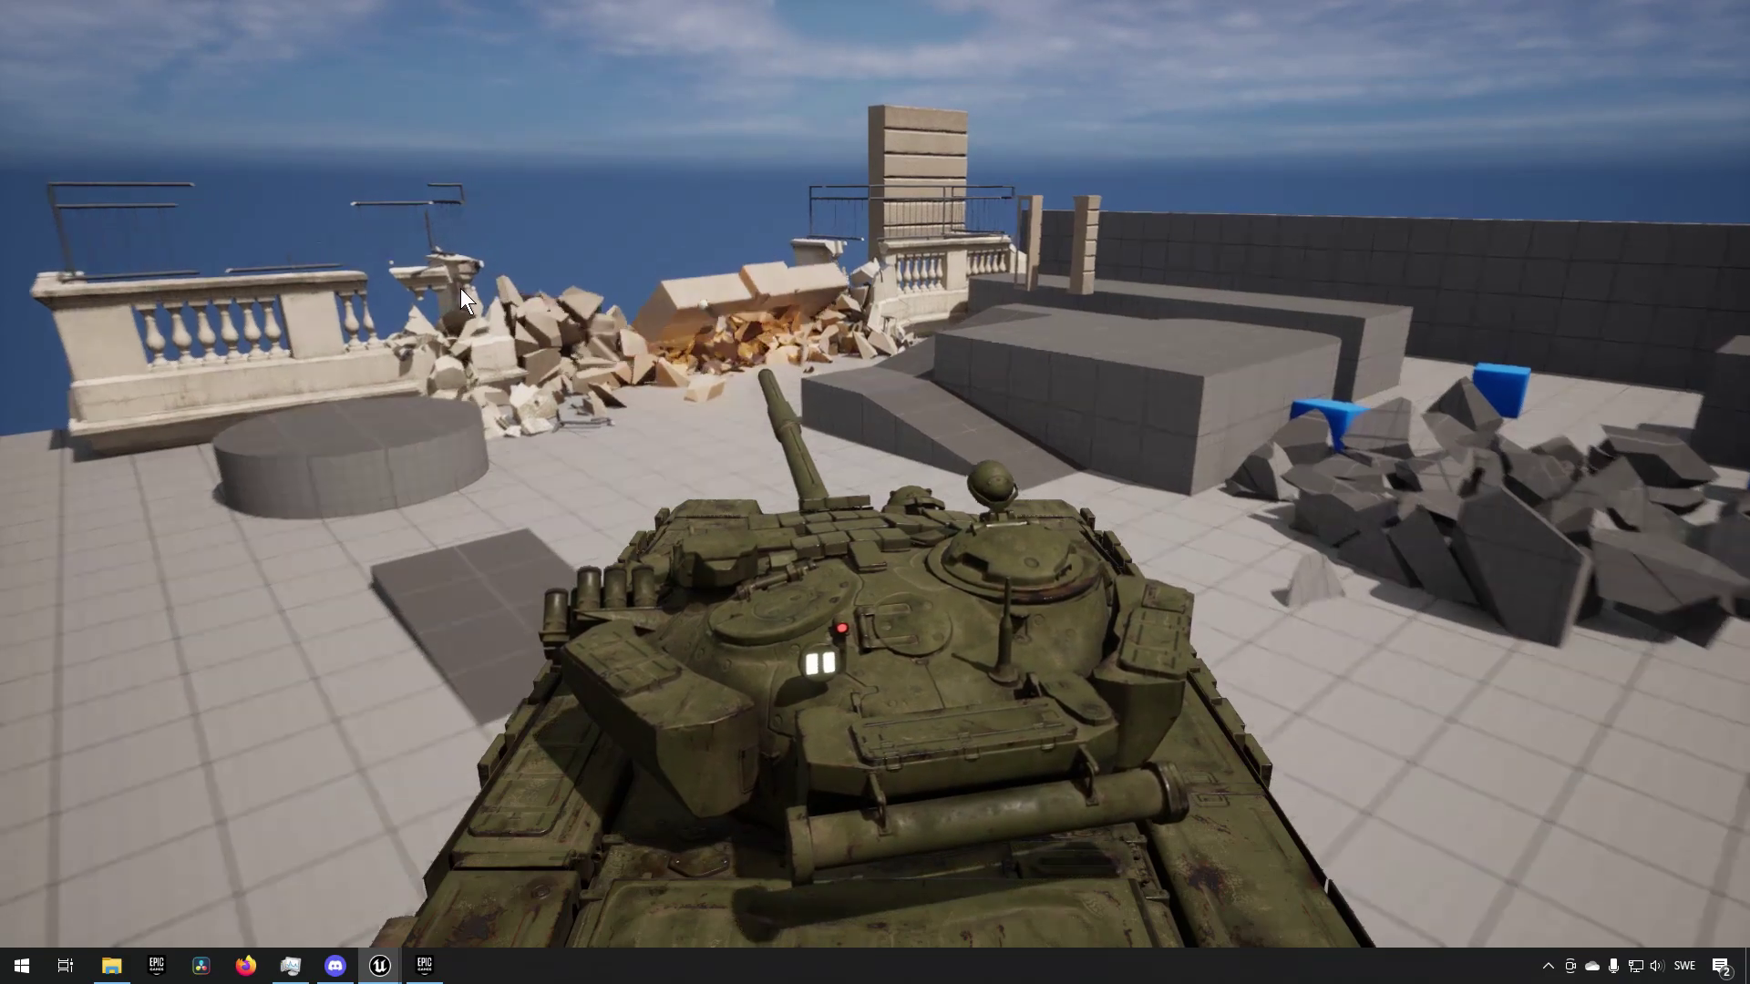
key("a")
left_click(508, 309)
left_click(503, 361)
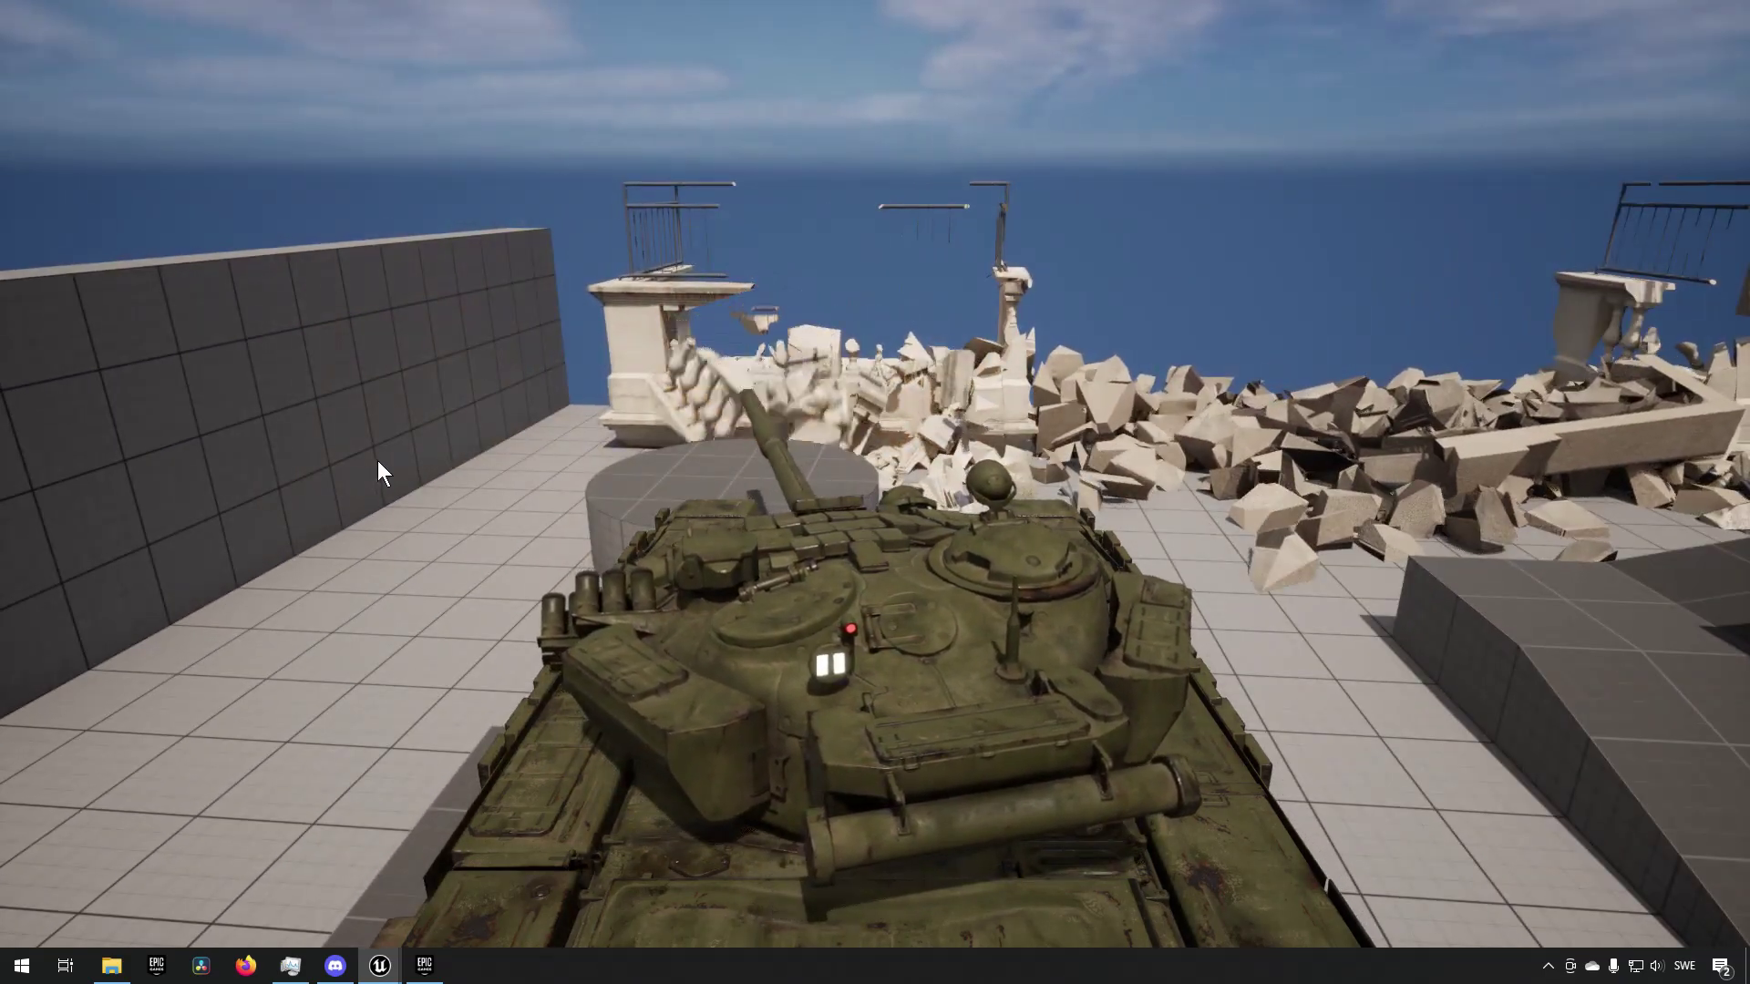